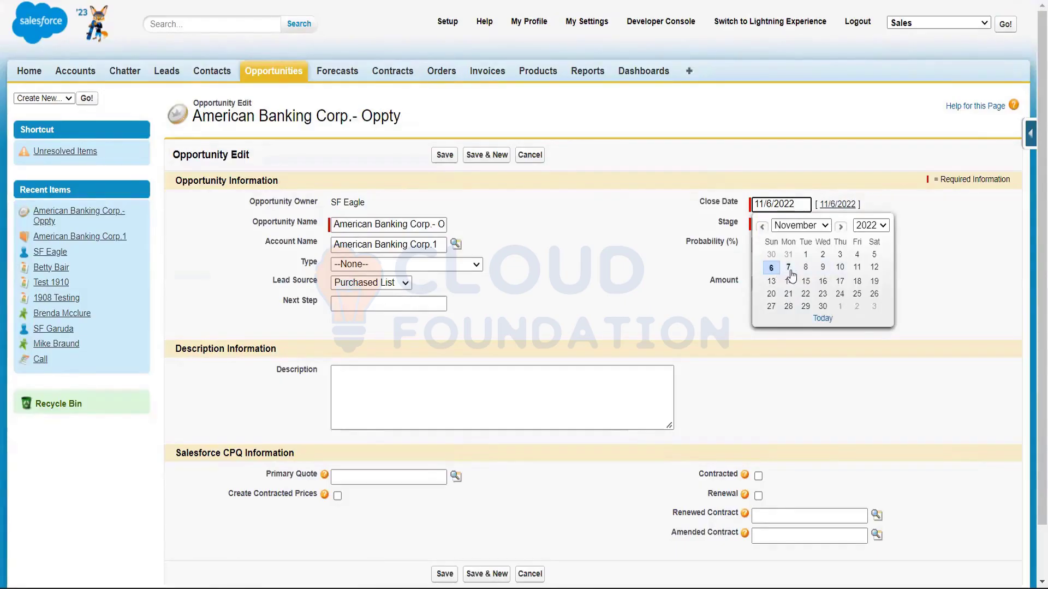
click(824, 267)
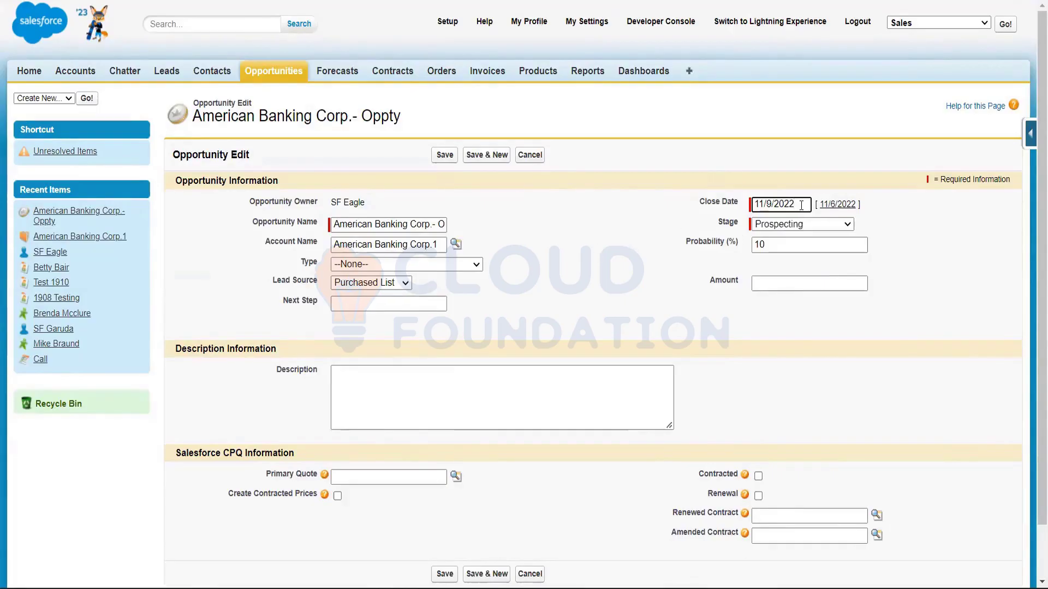
click(801, 205)
click(841, 268)
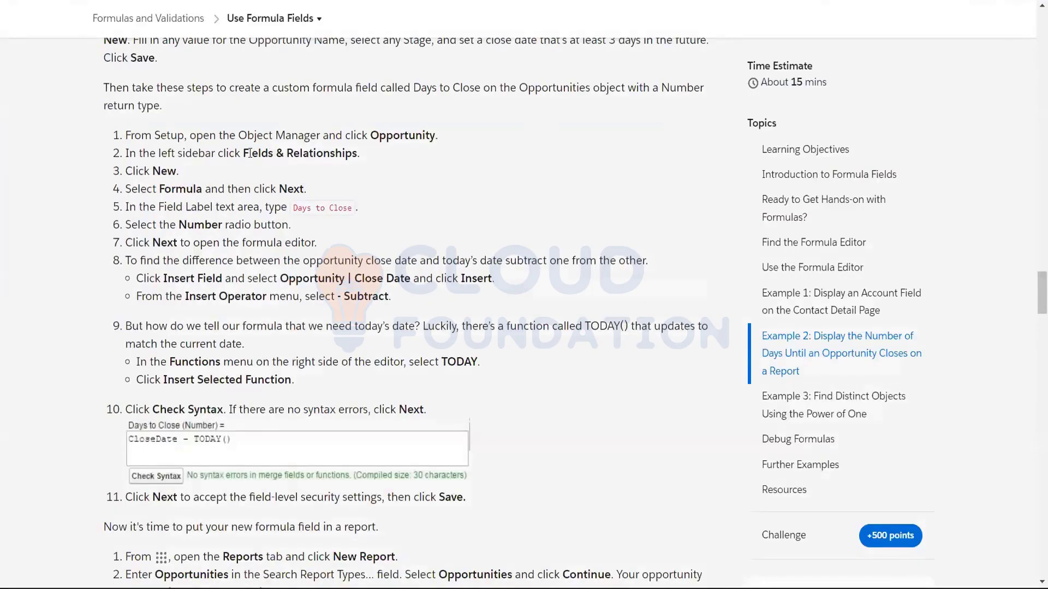
- Switch to the Trailhead unit and read the Example 2 instructions on the Formula type and Field Label, then return to Salesforce
drag(162, 189, 309, 189)
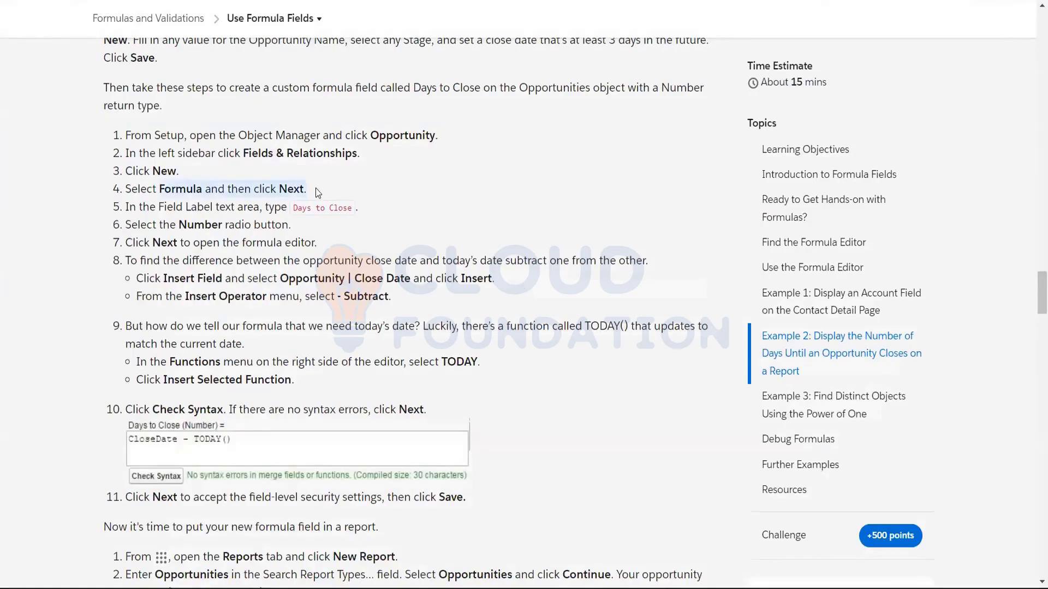
drag(159, 206, 345, 210)
click(352, 220)
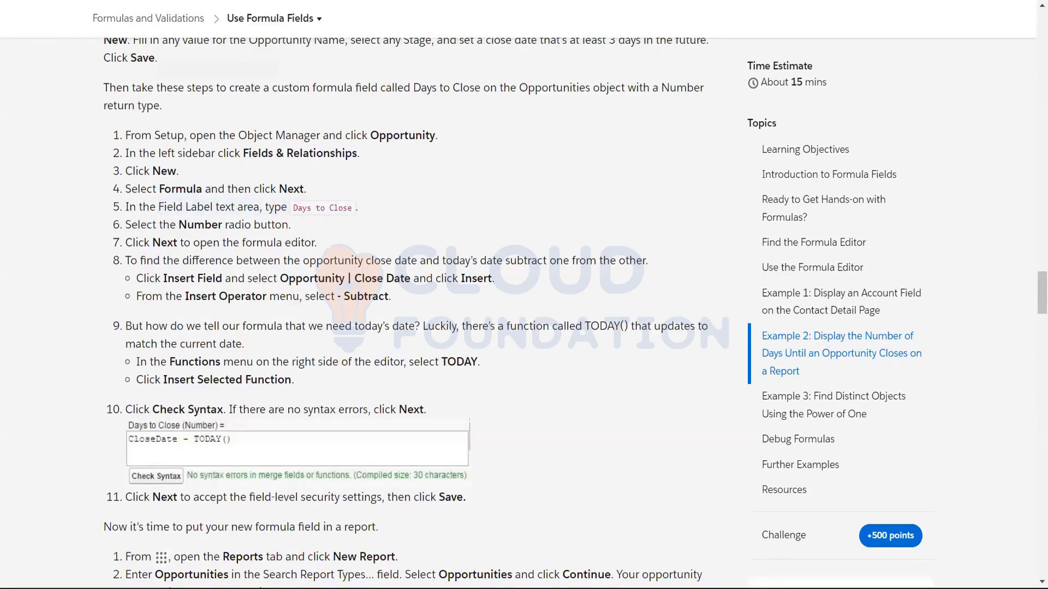
click(163, 1)
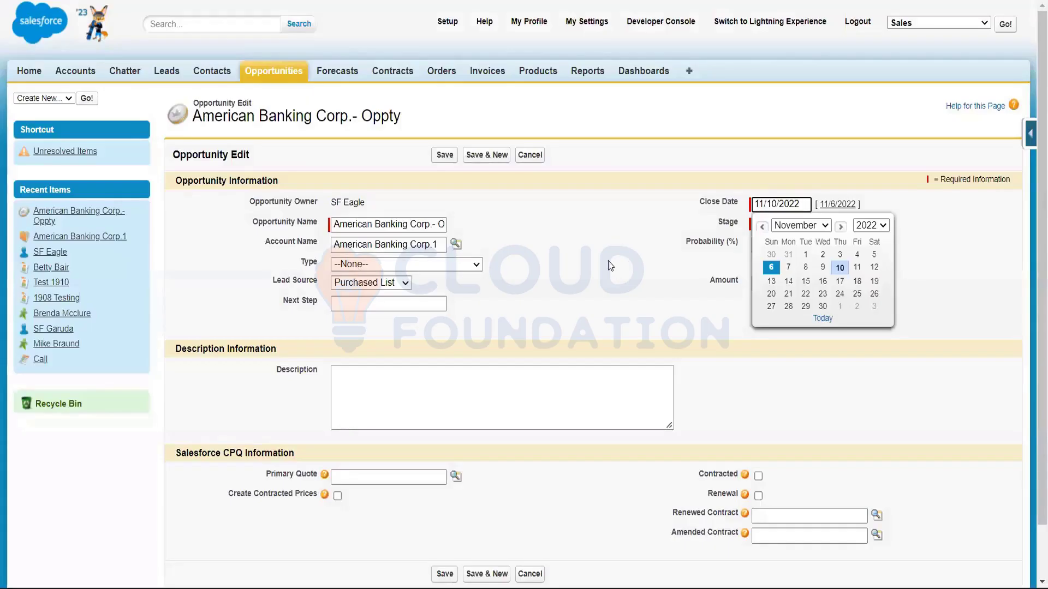
- Discard the opportunity edit, then start a new custom field from the Opportunity object's field setup
click(567, 178)
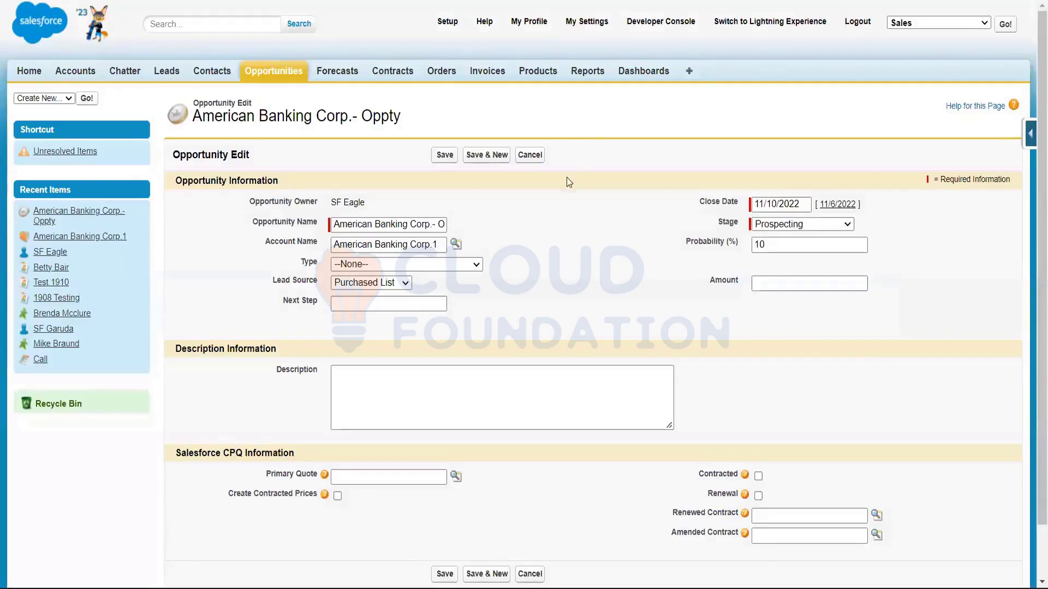
click(534, 164)
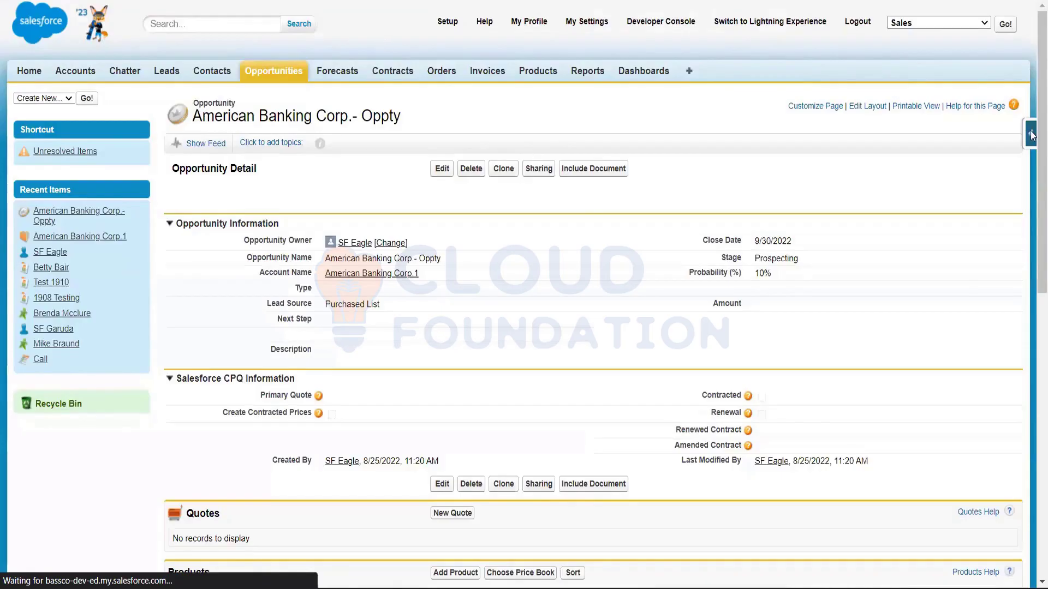
click(1031, 135)
click(915, 162)
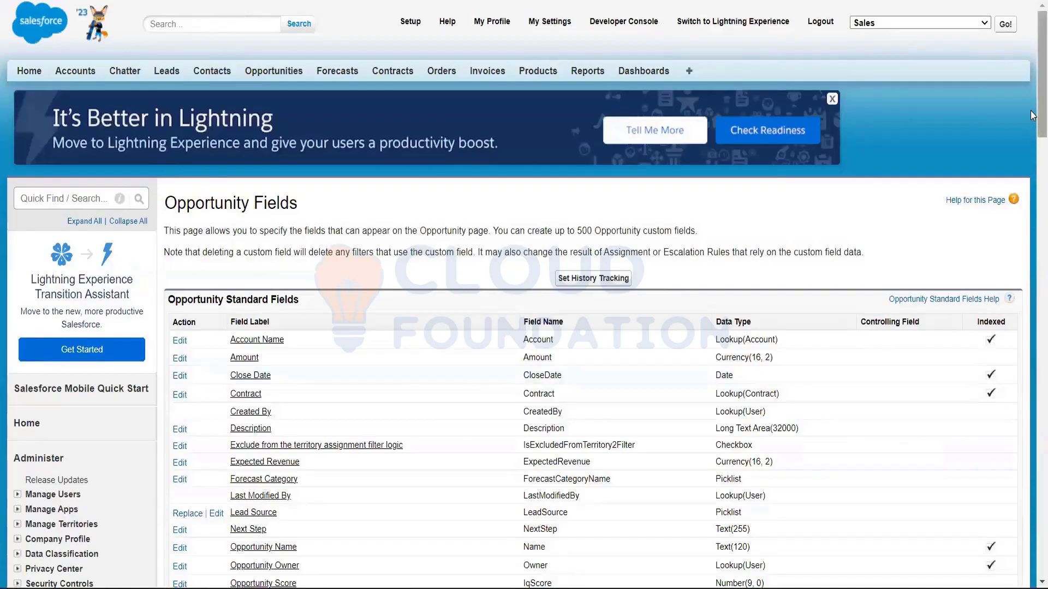
scroll(1034, 153, down, 2)
scroll(1033, 267, down, 10)
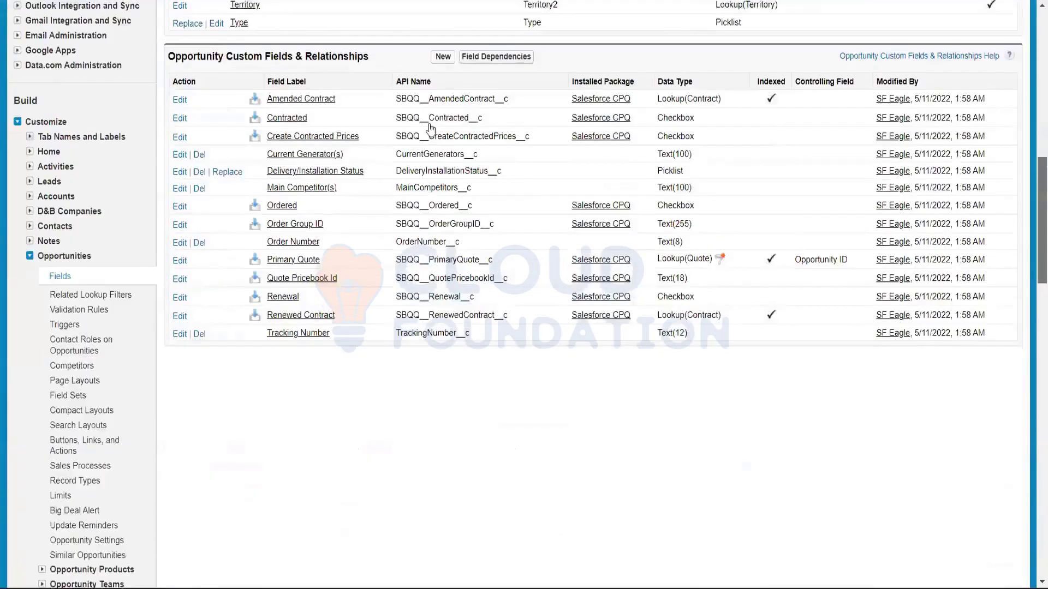
click(443, 122)
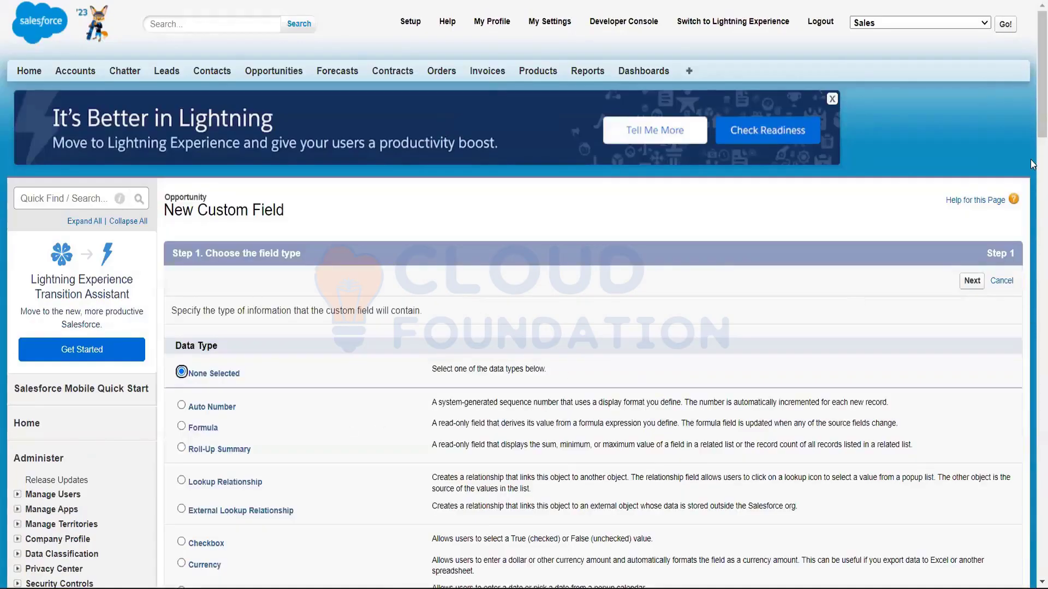
- Choose Formula as the data type of the new Opportunity custom field
scroll(1032, 167, down, 1)
scroll(1032, 168, down, 3)
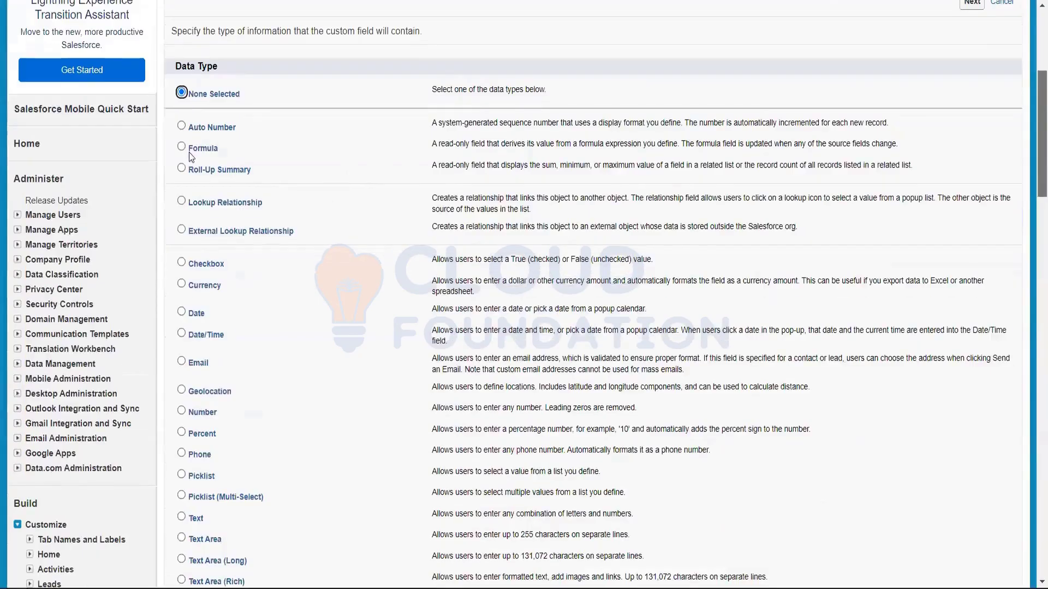
click(181, 143)
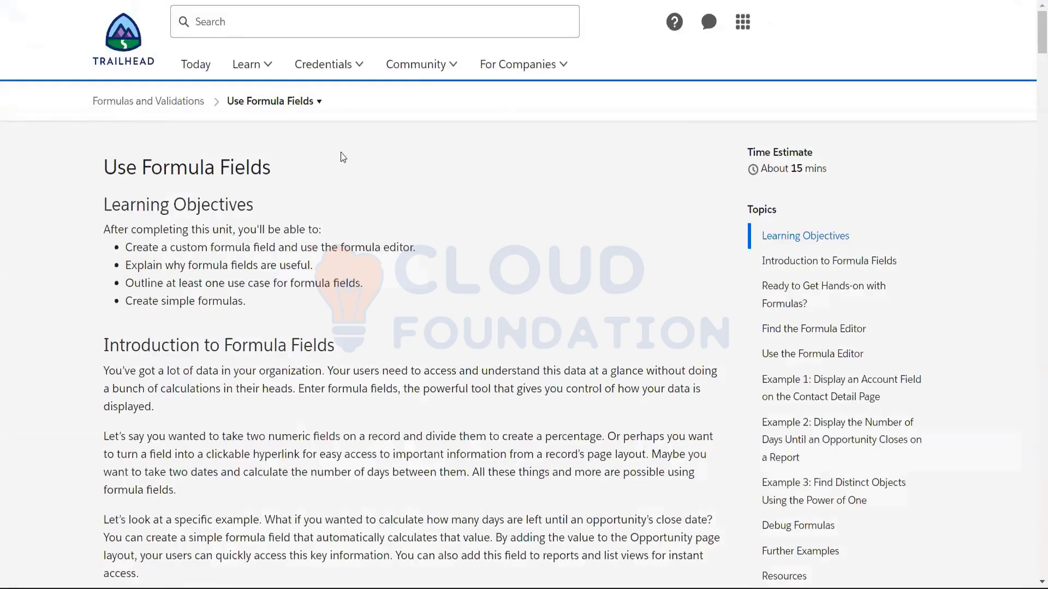
- Look through the Trailhead Use Formula Fields unit for the Example 2 instructions on creating the Days to Close field
click(409, 69)
scroll(1034, 109, down, 8)
scroll(1034, 153, down, 12)
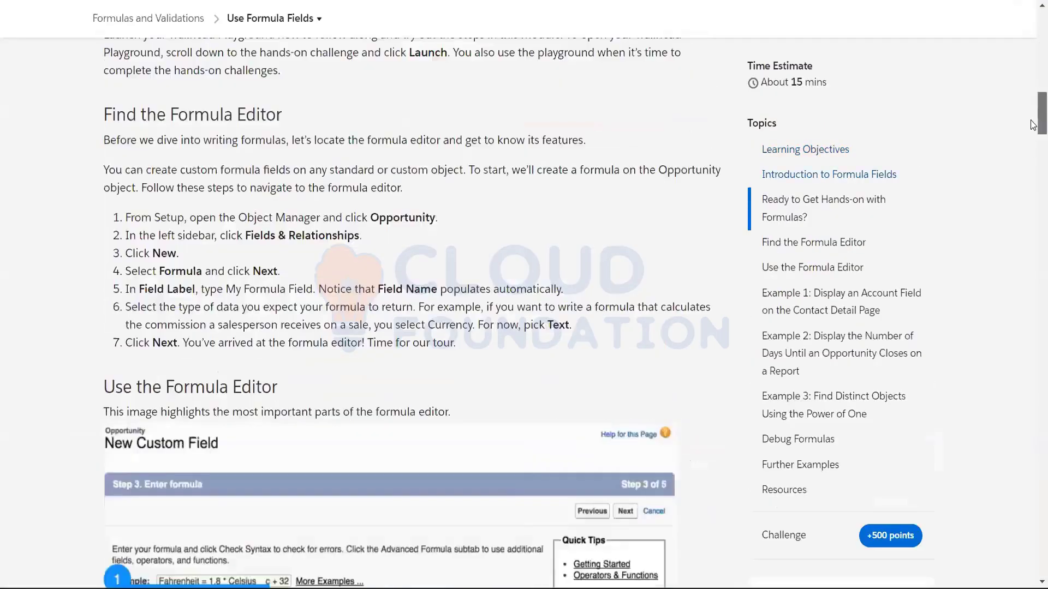
scroll(1033, 142, up, 6)
scroll(1033, 139, down, 7)
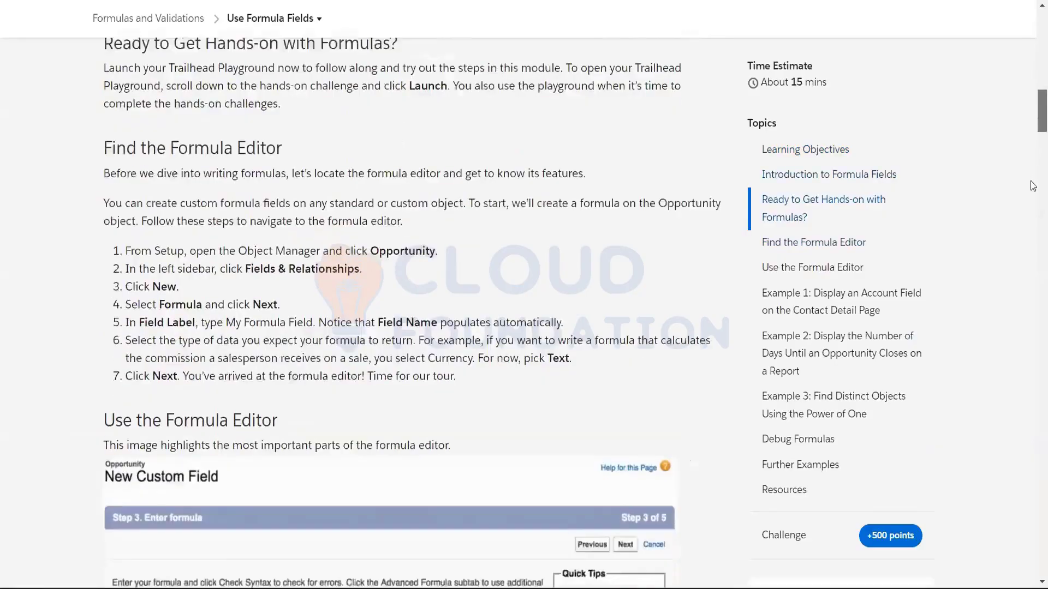
scroll(1033, 258, down, 17)
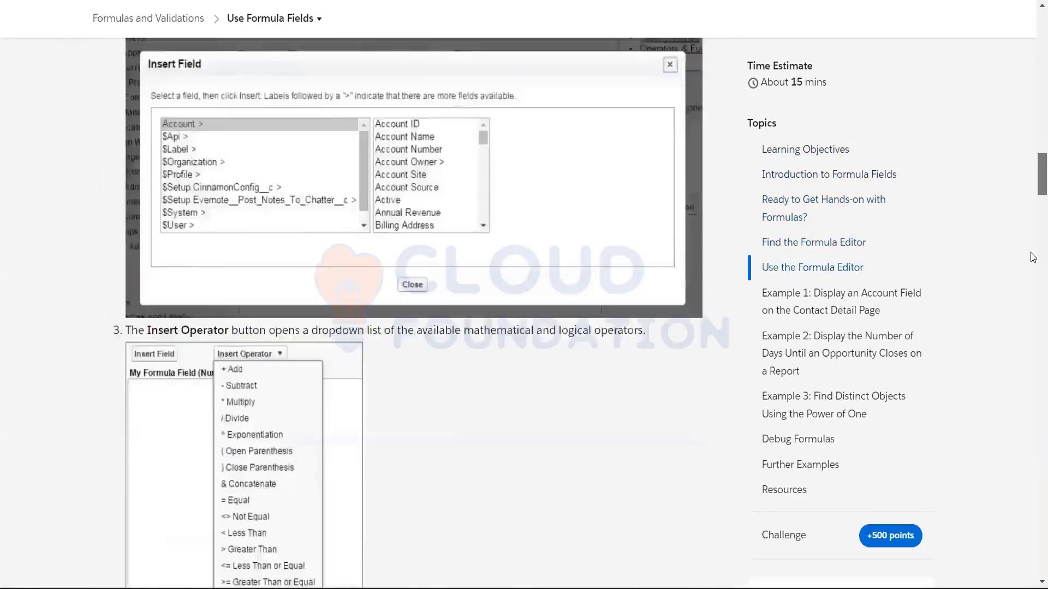
scroll(1033, 262, down, 9)
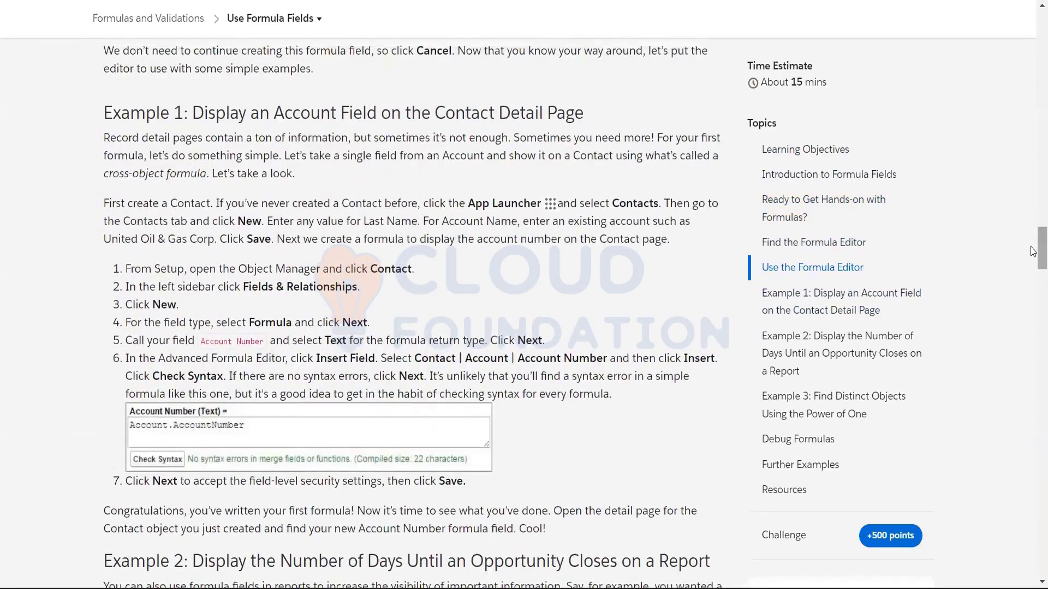
scroll(1034, 262, down, 7)
scroll(1033, 312, down, 9)
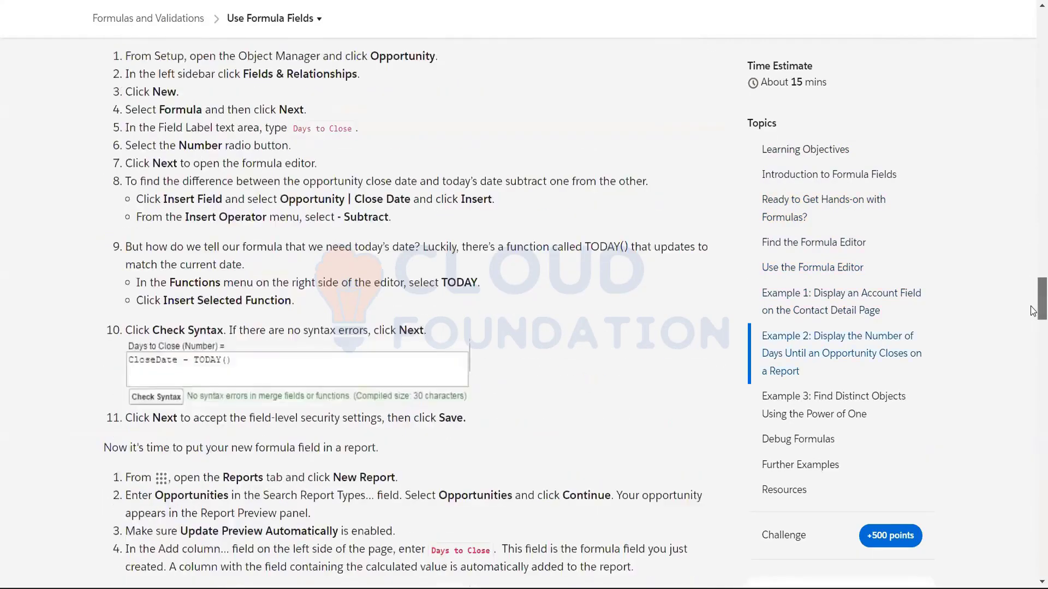
scroll(823, 281, up, 4)
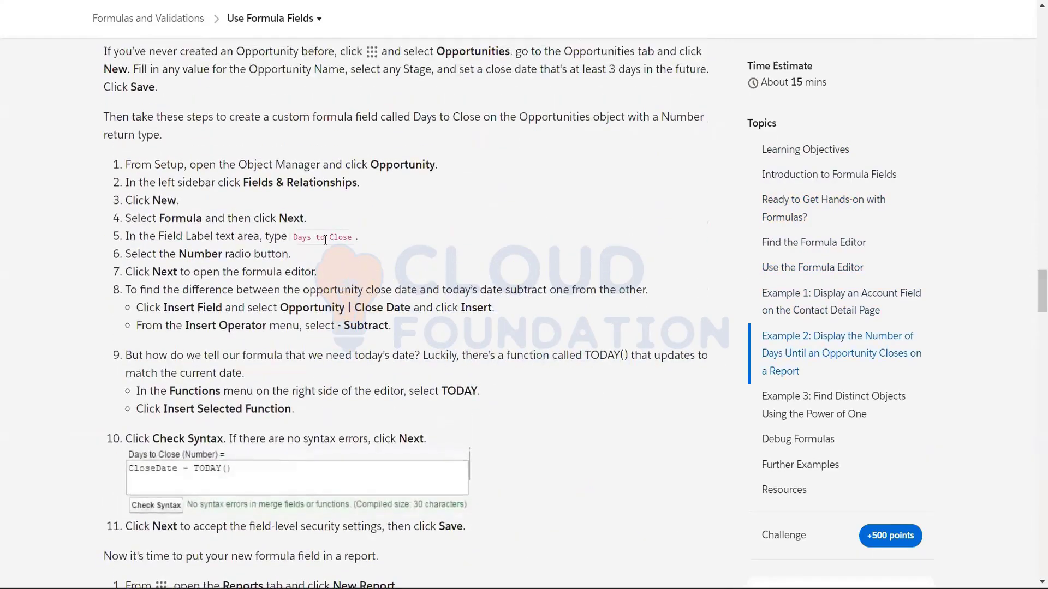
drag(160, 219, 323, 221)
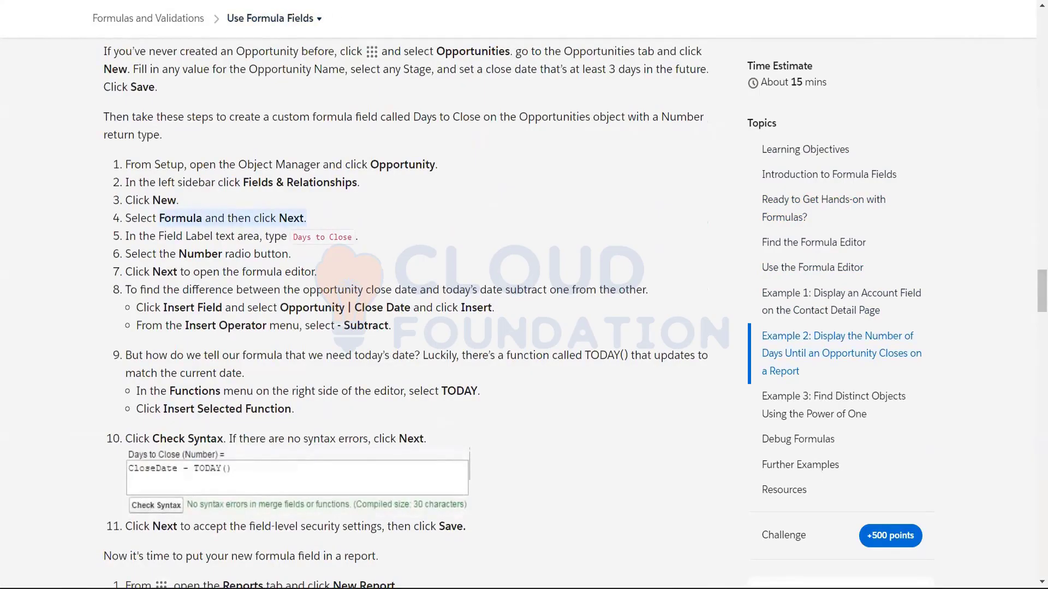
click(158, 2)
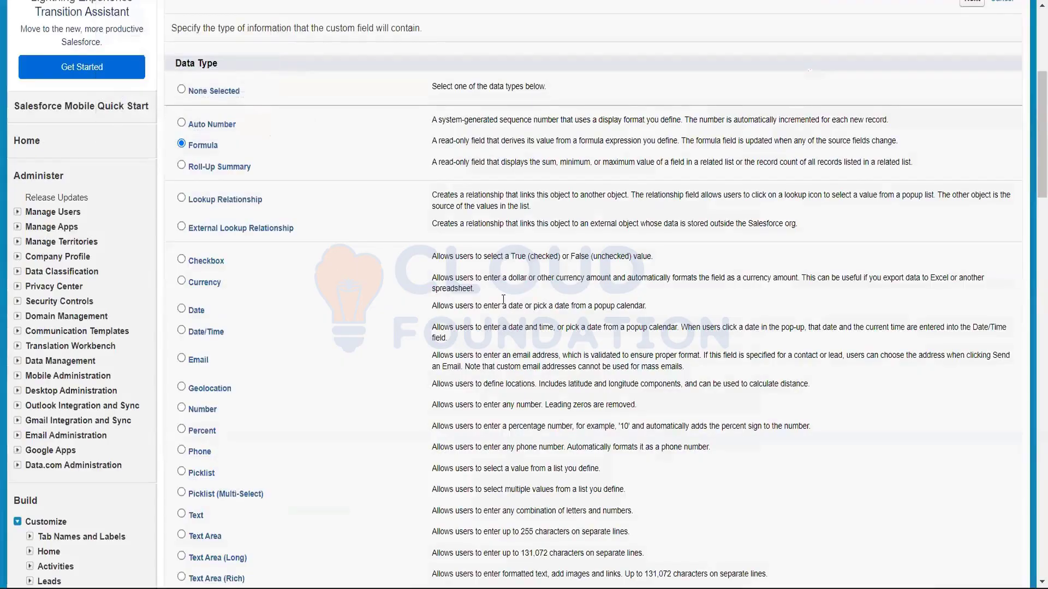
- Label the formula field "Days to close", give it the Number return type and continue to the formula editor
scroll(990, 237, up, 4)
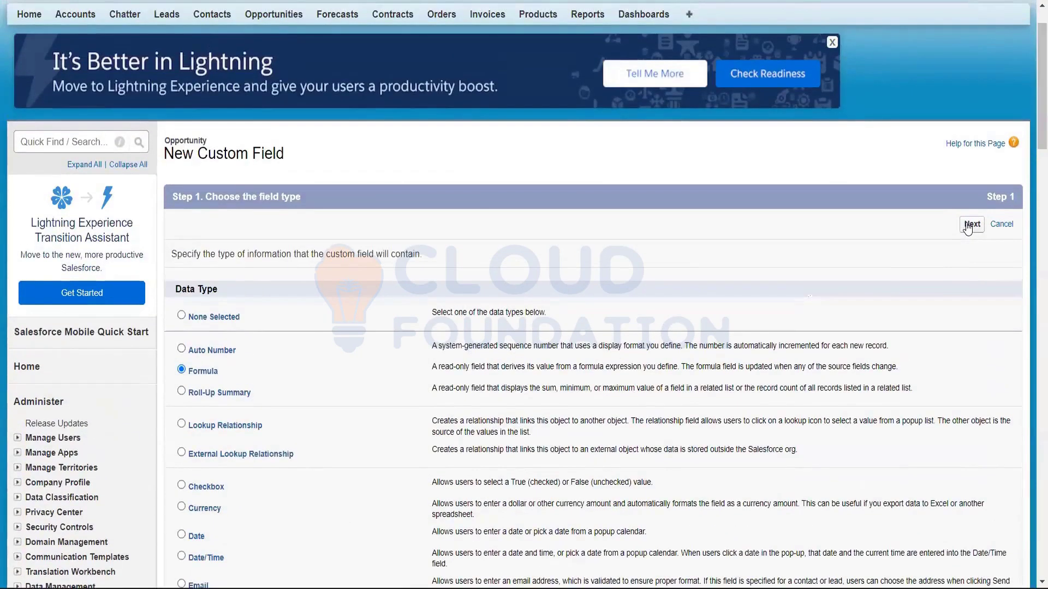
click(968, 225)
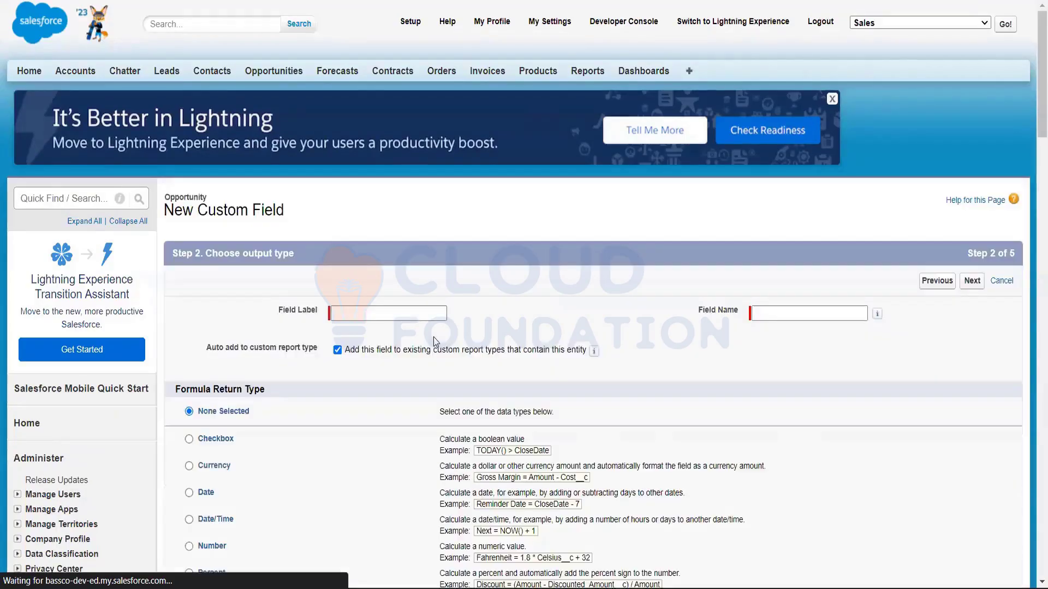
click(369, 313)
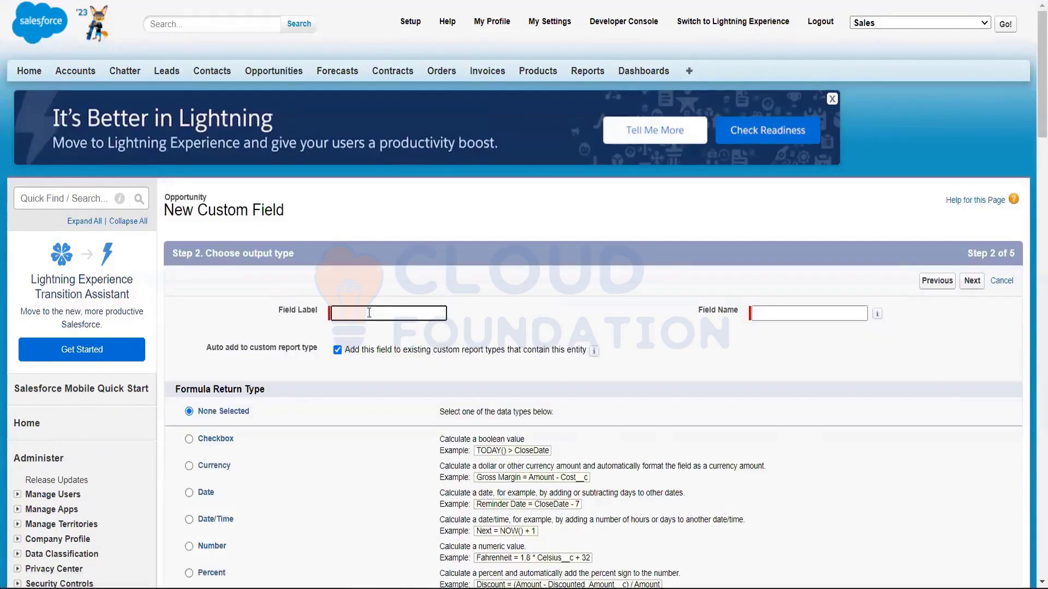
text(Days to close)
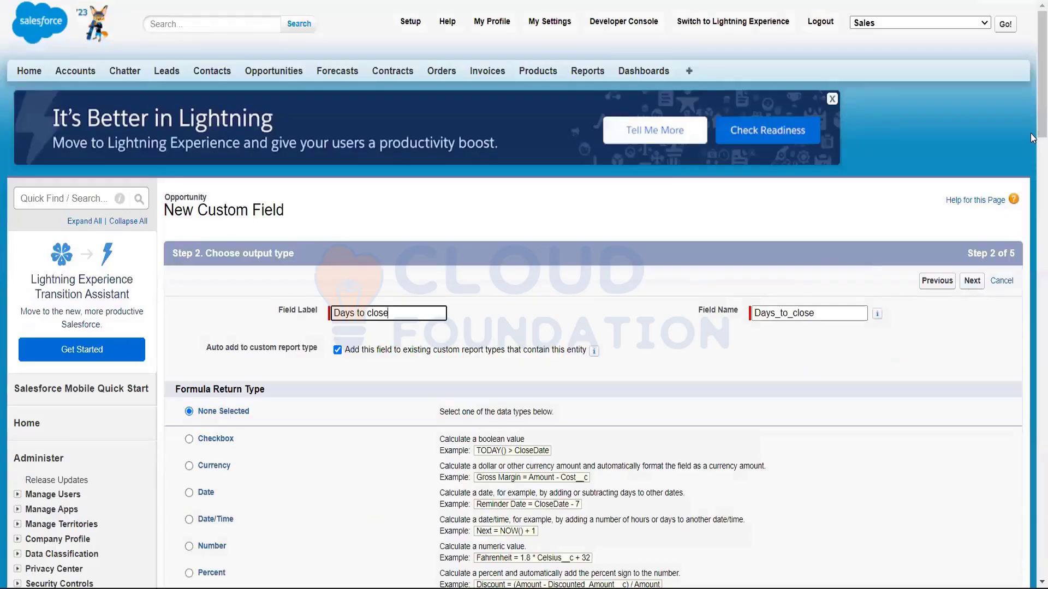
drag(1042, 131, 1042, 203)
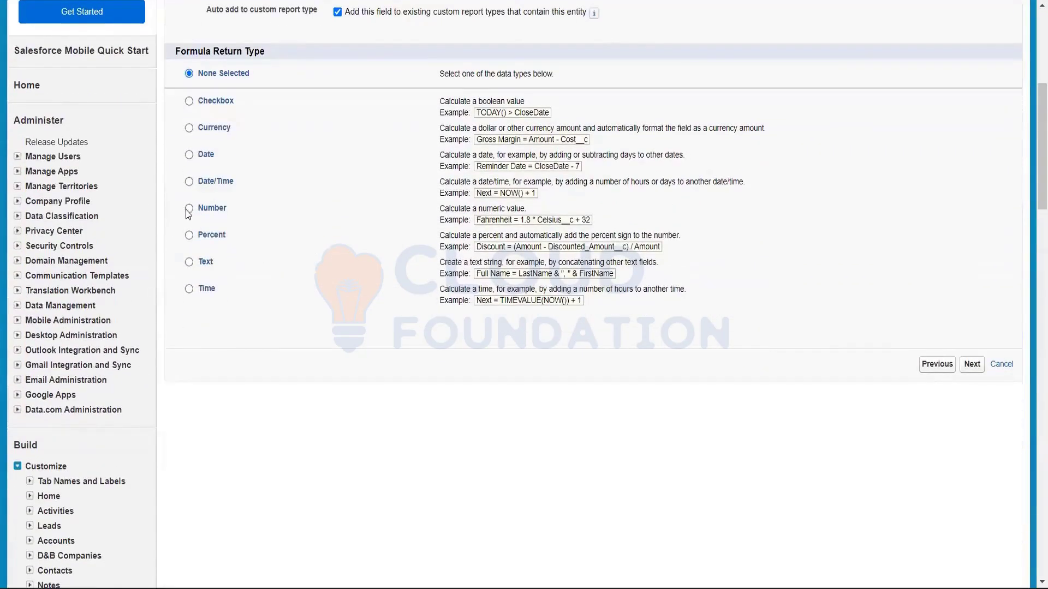
click(188, 209)
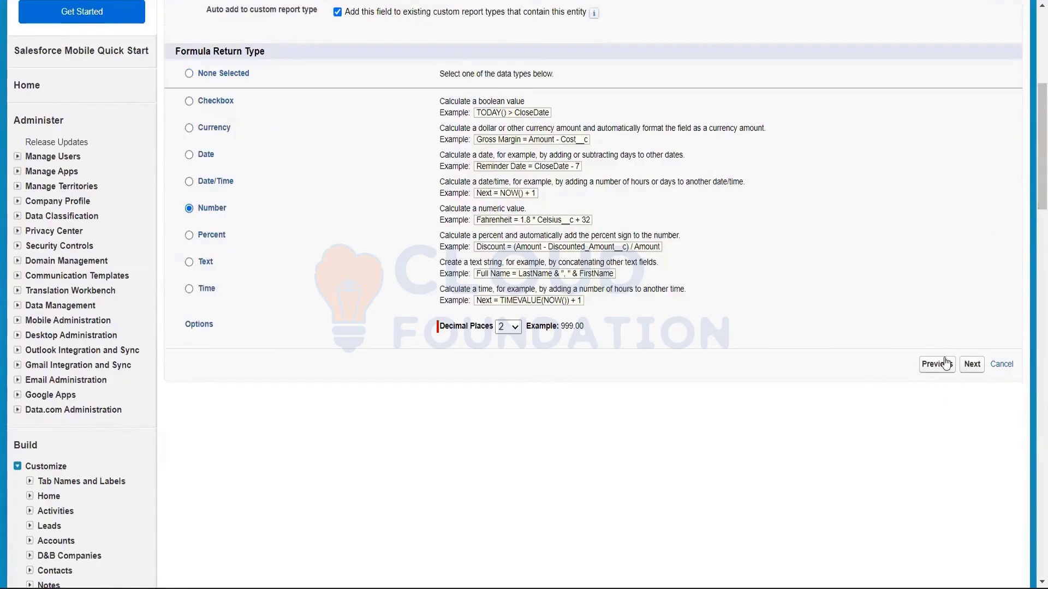
click(973, 365)
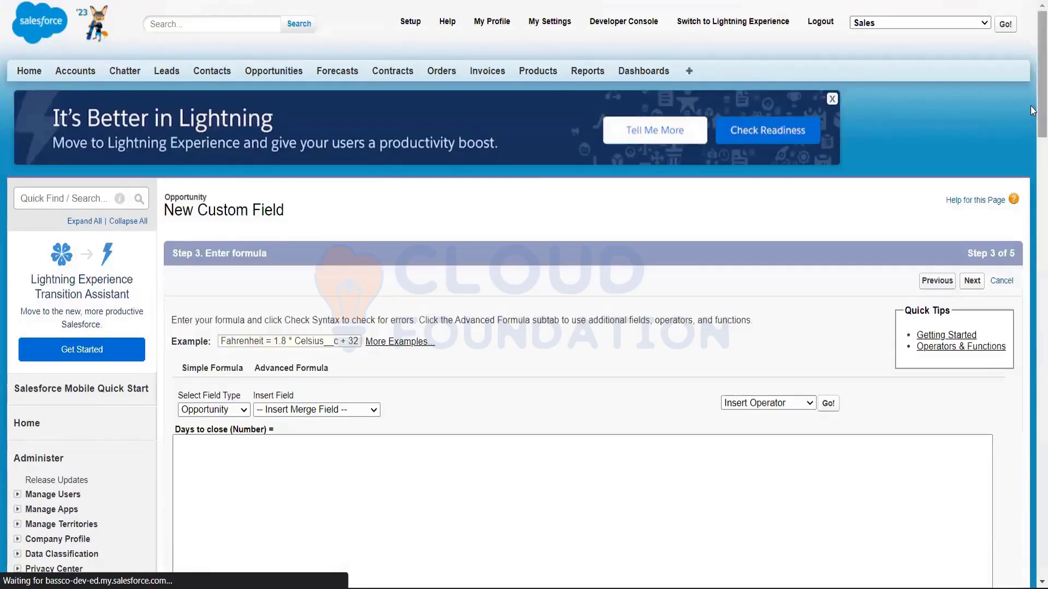
scroll(283, 449, down, 4)
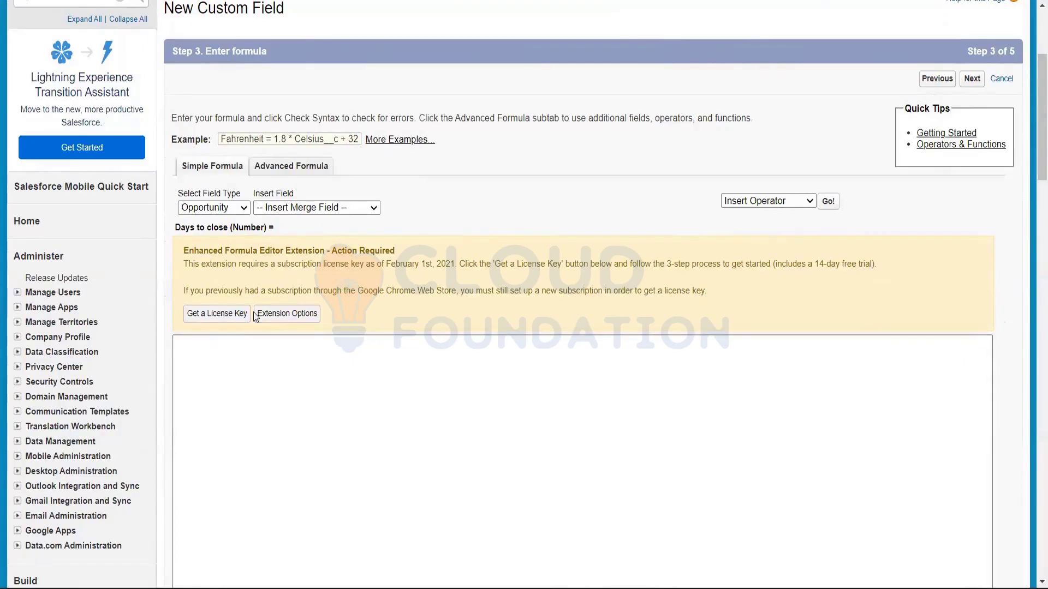
click(303, 315)
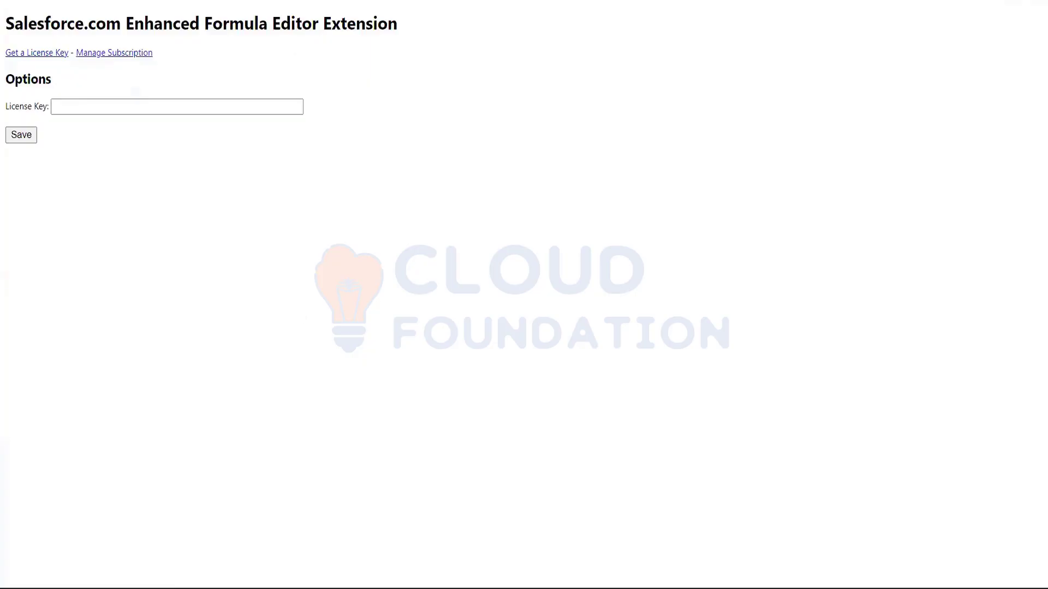
key(ctrl+w)
- Read the Trailhead Example 2 instructions for subtracting today's date from the opportunity close date in the formula
click(340, 474)
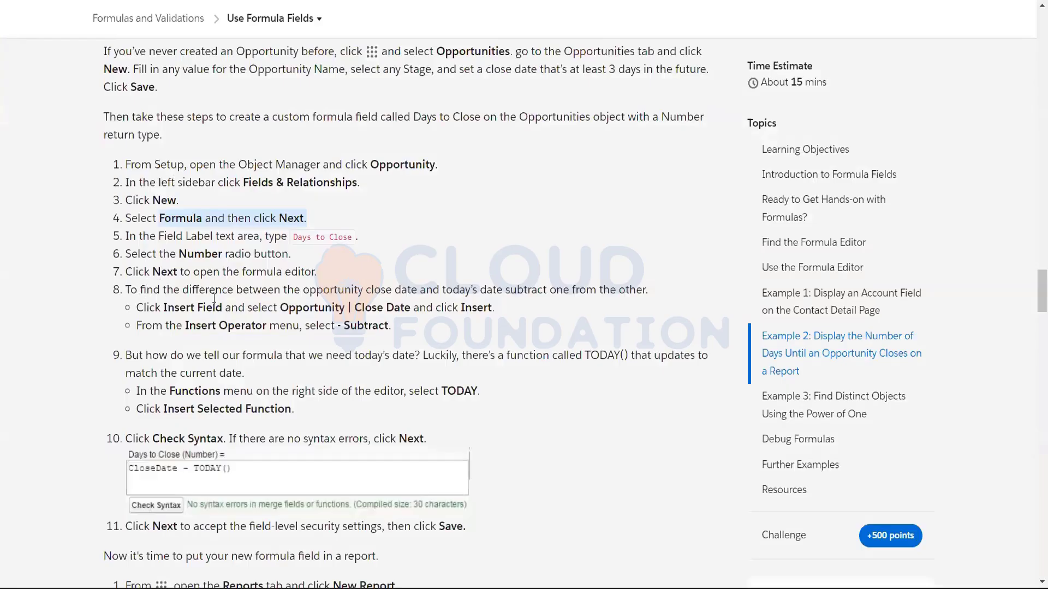
click(177, 306)
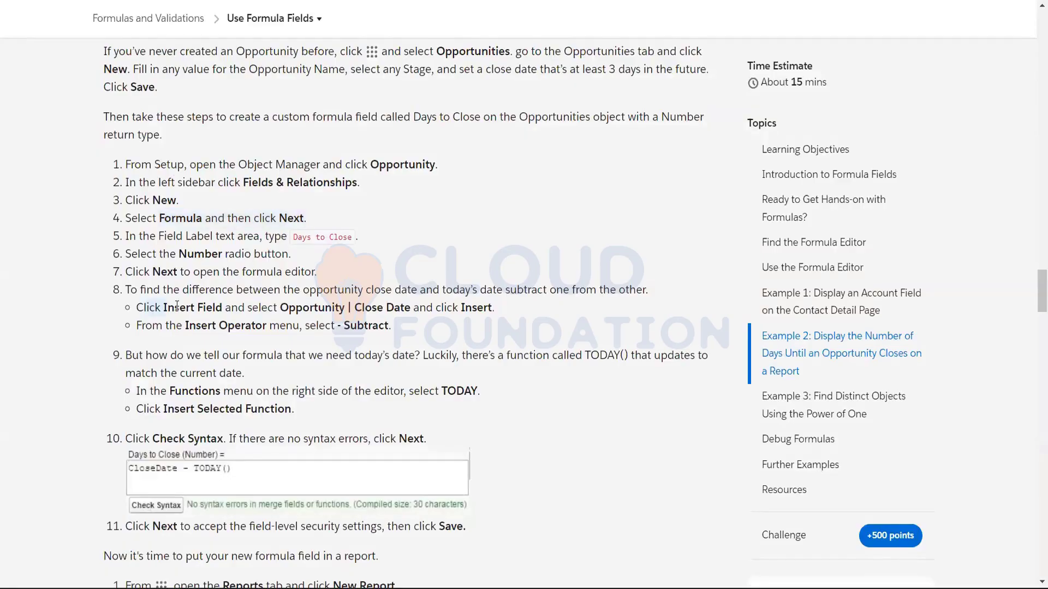
drag(177, 306, 203, 304)
drag(406, 302, 596, 306)
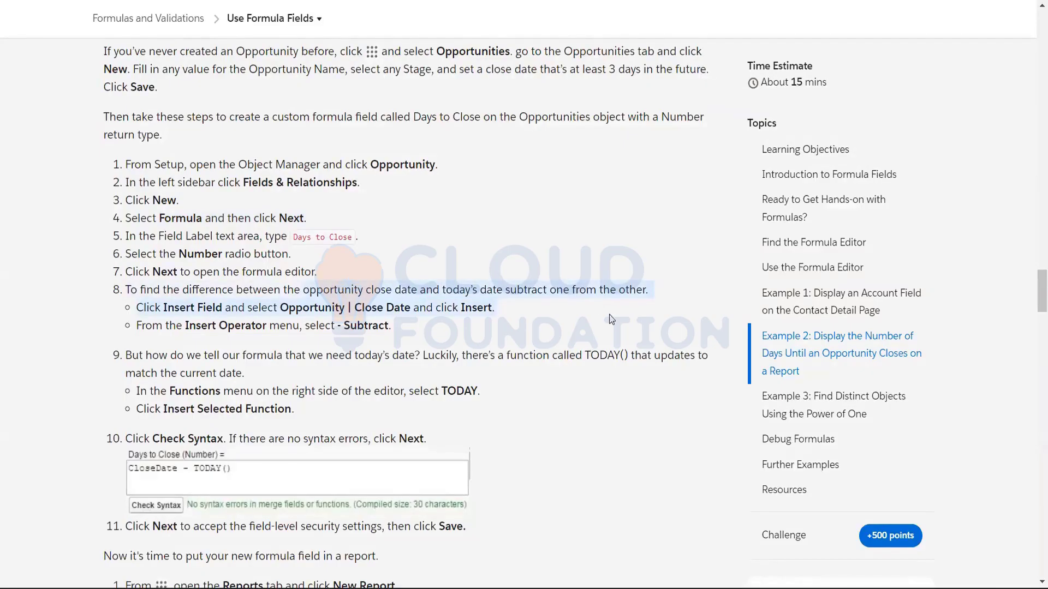
click(609, 314)
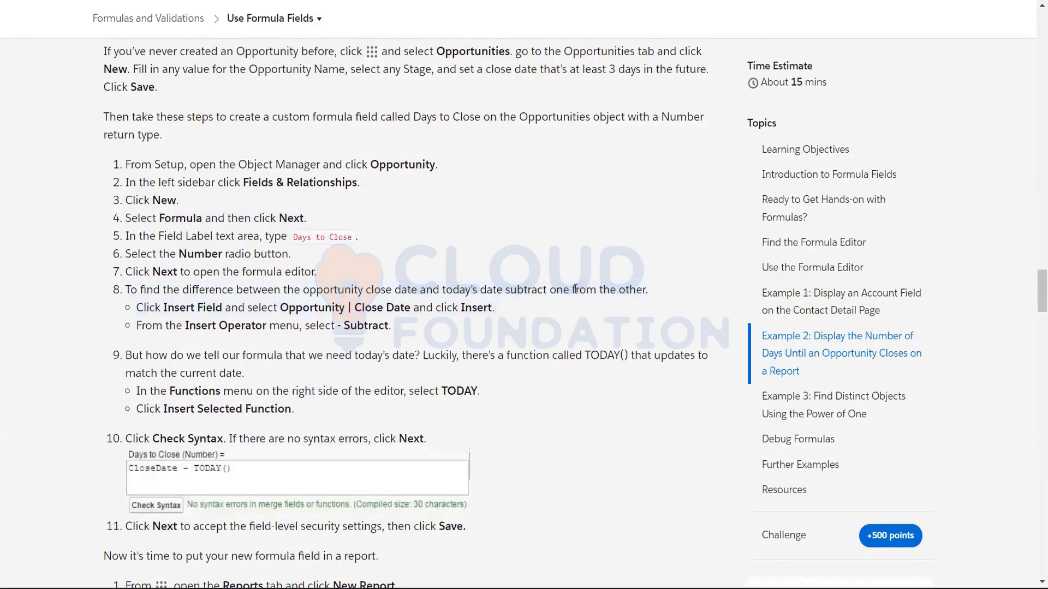
drag(576, 289, 648, 289)
drag(445, 291, 564, 286)
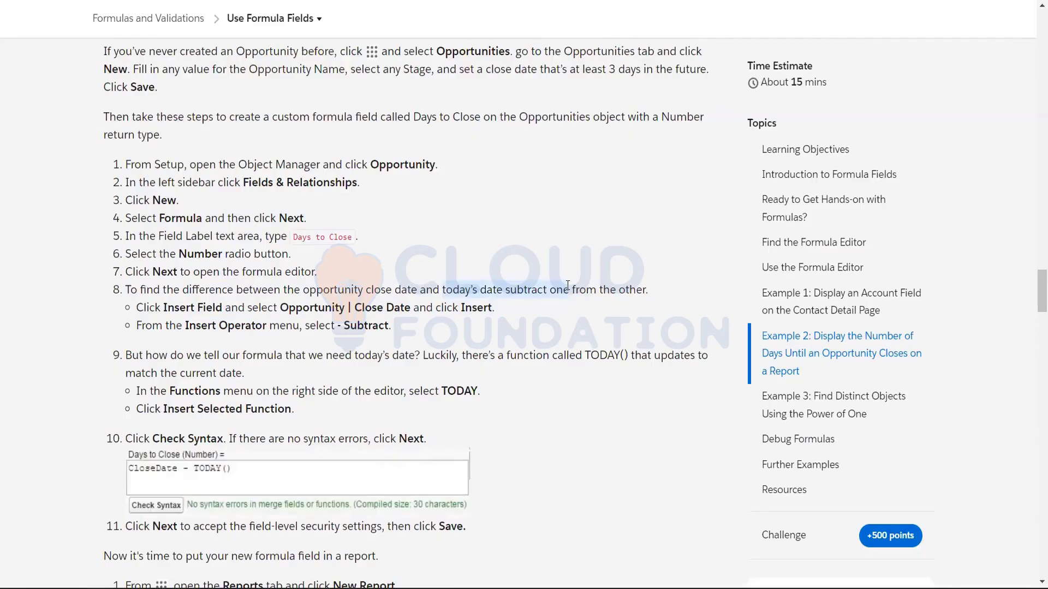
click(466, 290)
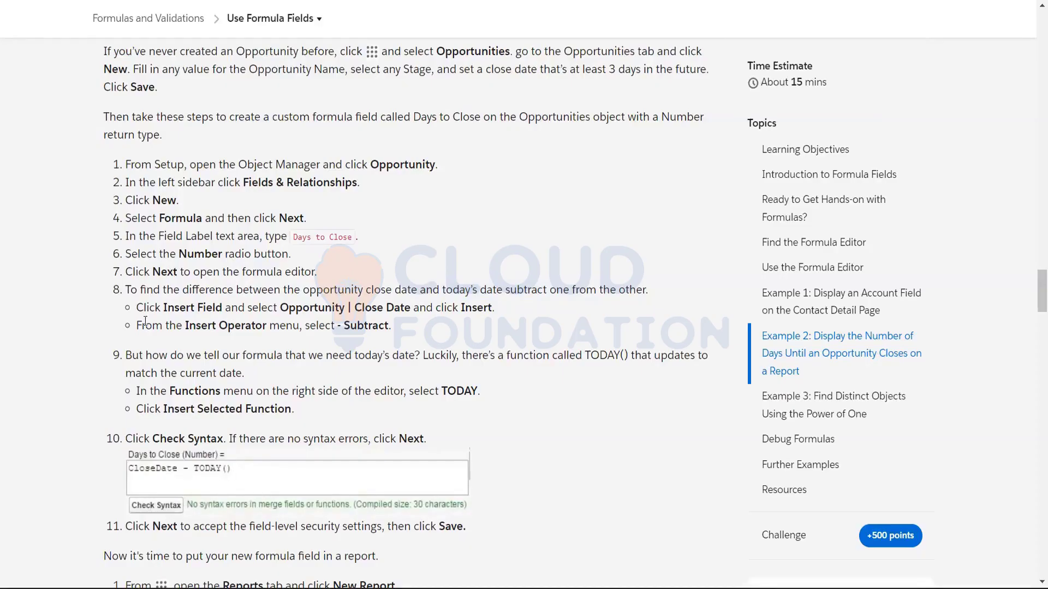
- Check the Trailhead instruction for inserting Opportunity Close Date against the merge fields and field types offered in the simple formula editor
drag(131, 304, 486, 311)
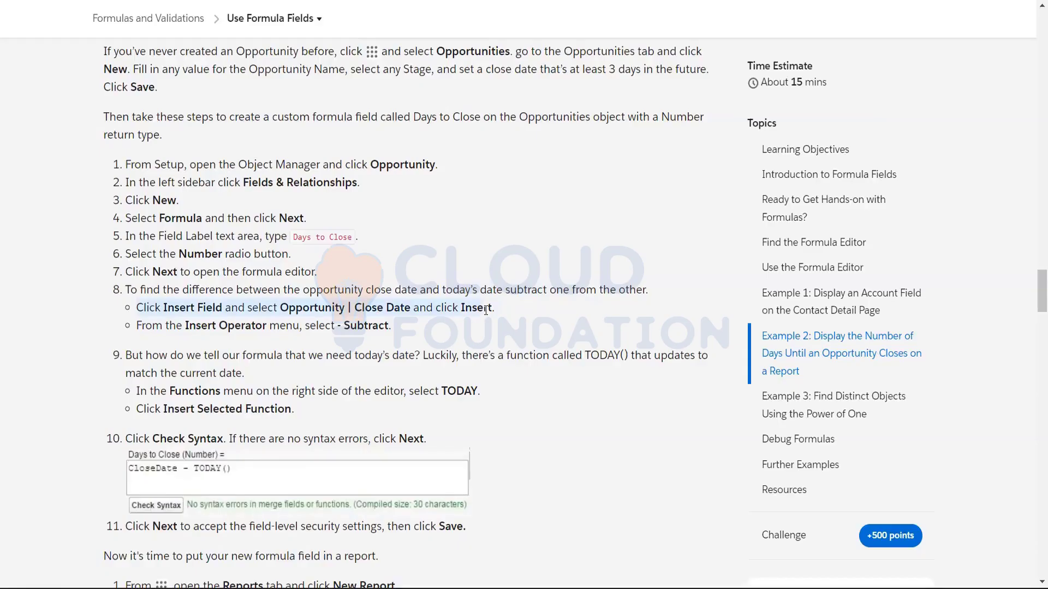
click(419, 337)
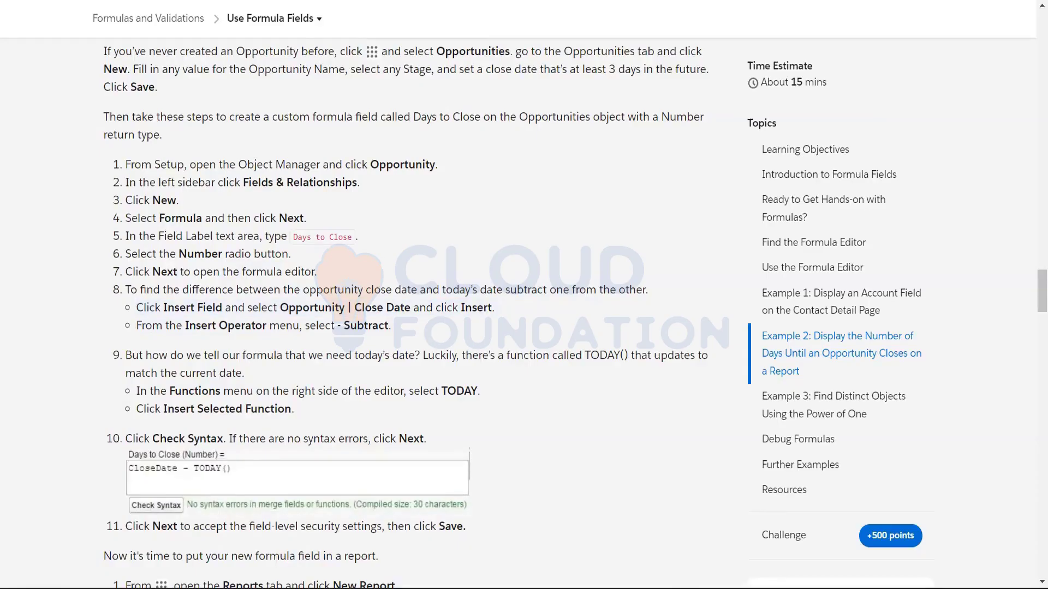
key(ctrl+Tab)
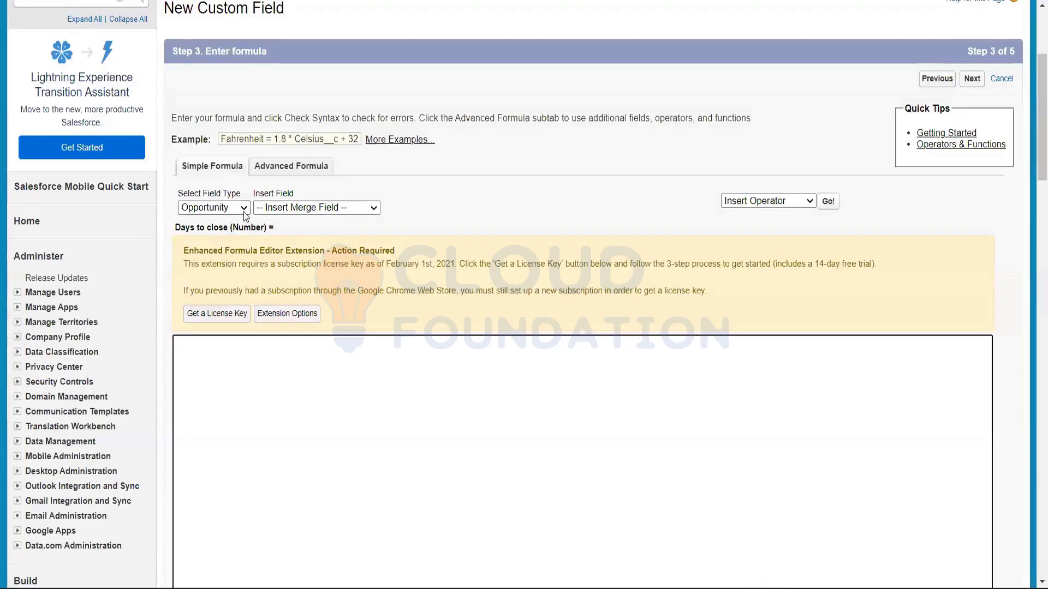
click(316, 209)
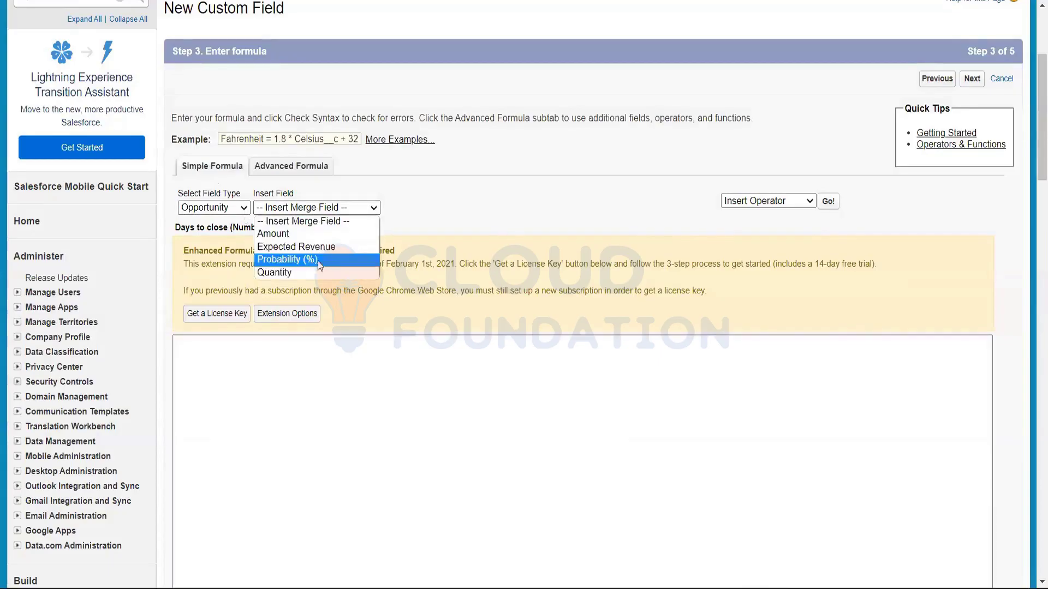
click(466, 206)
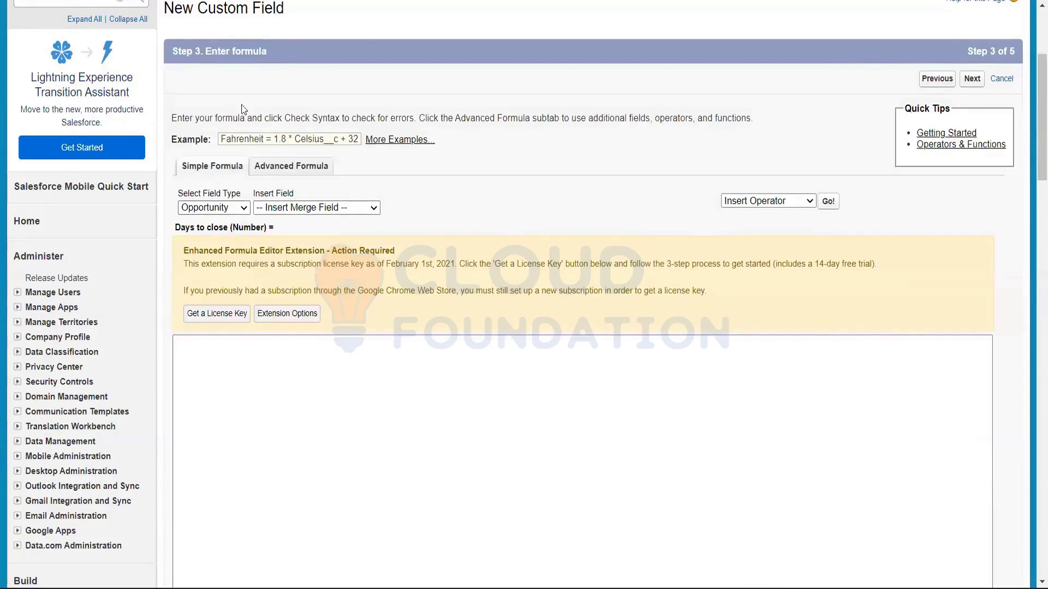
click(248, 211)
click(226, 248)
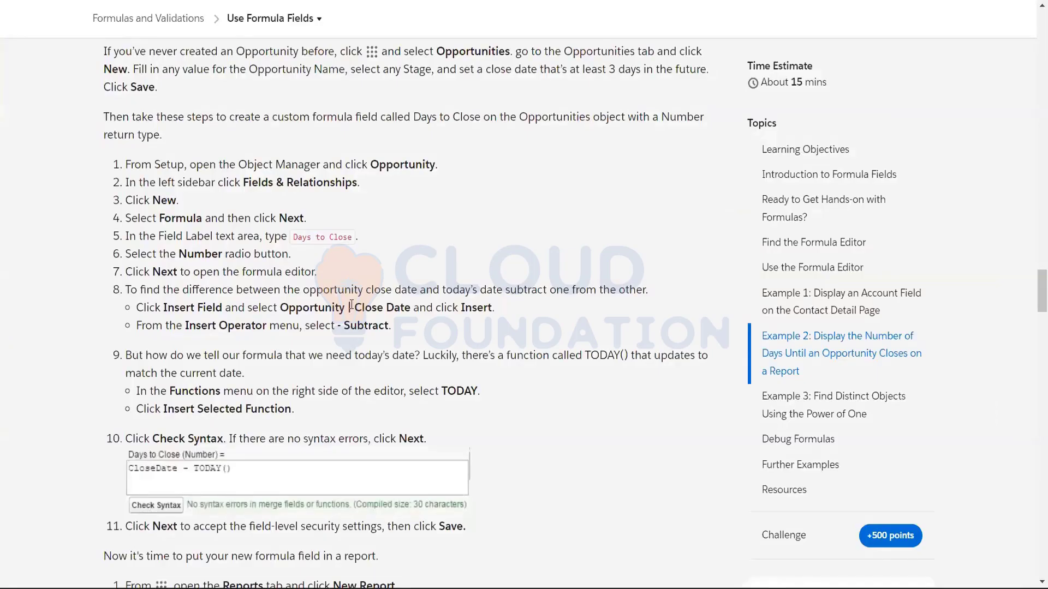
drag(351, 306, 487, 321)
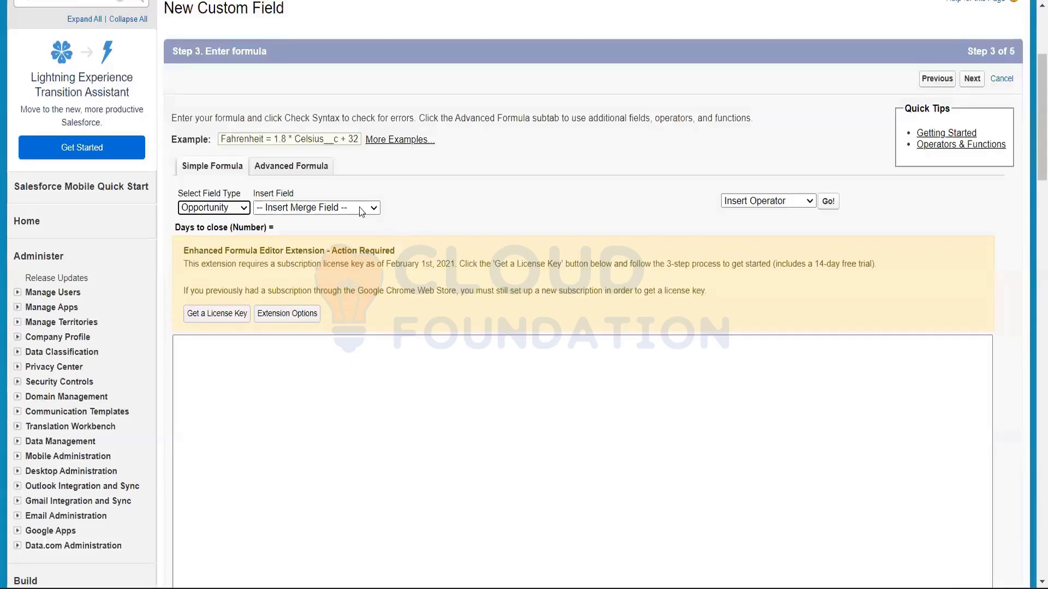
click(359, 210)
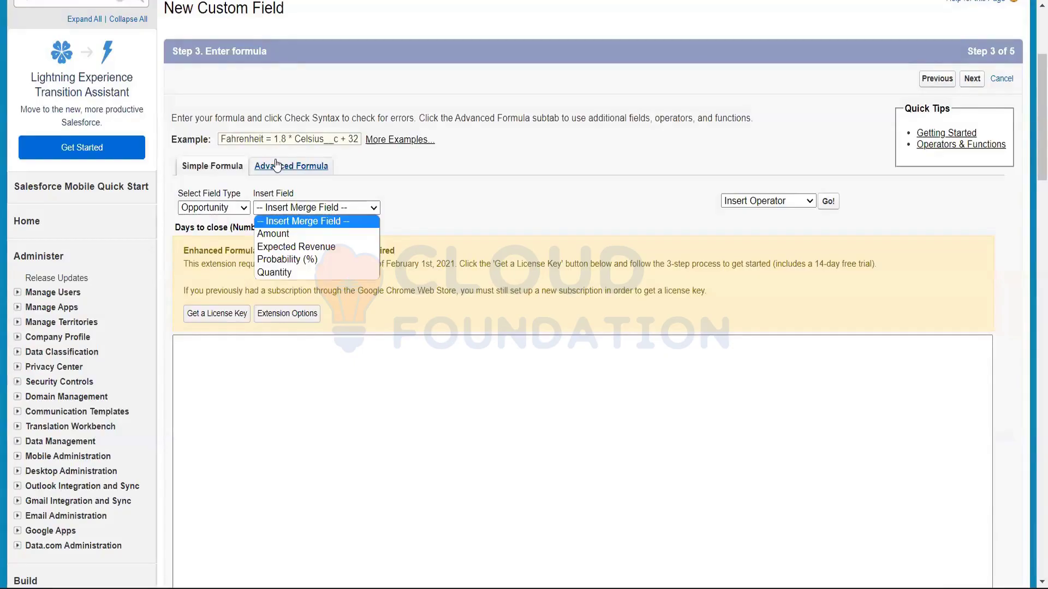
click(277, 165)
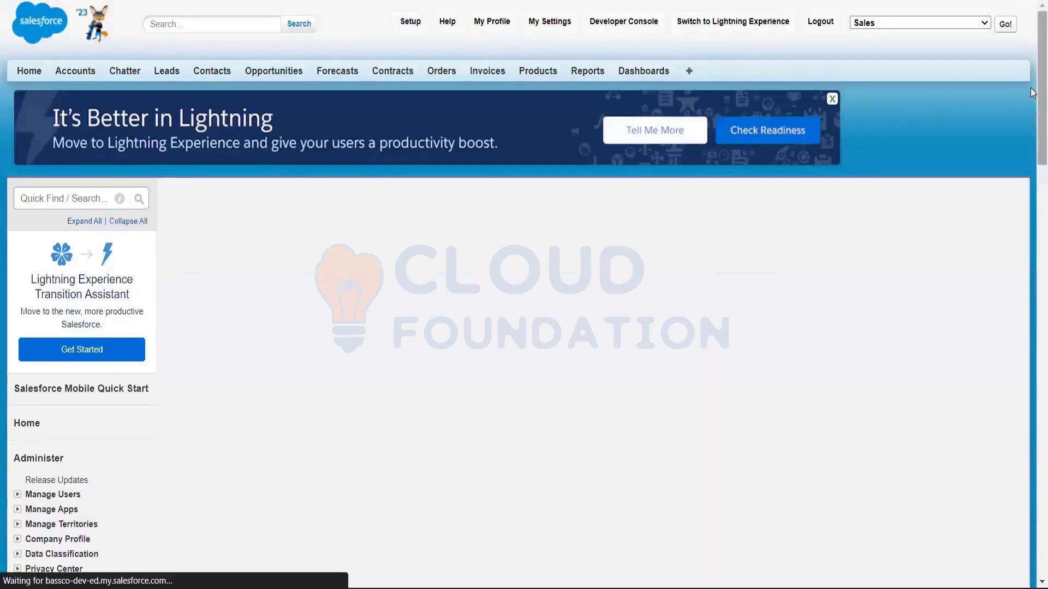
scroll(506, 168, down, 4)
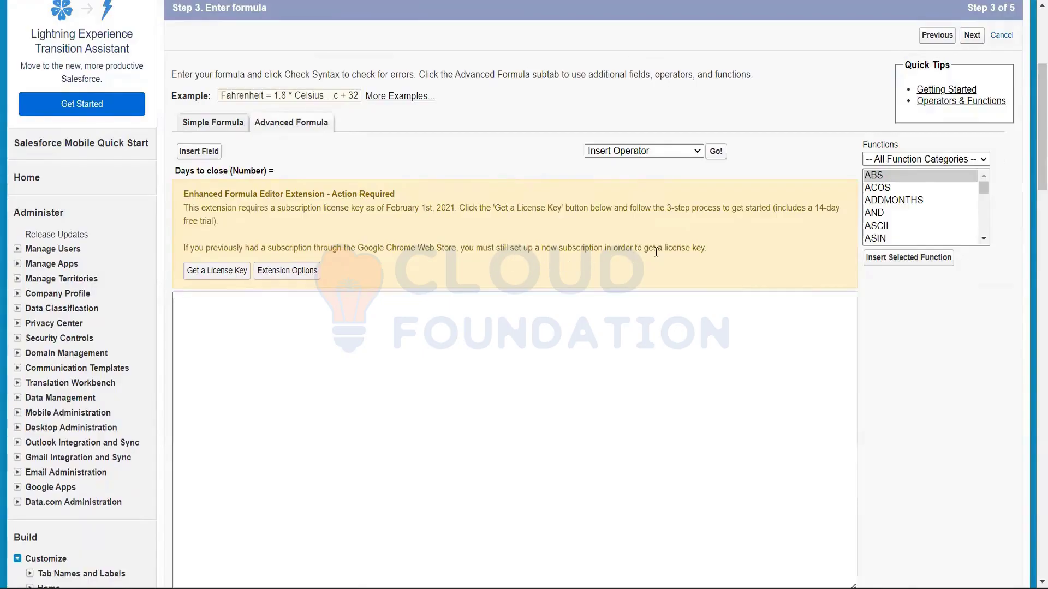
drag(1037, 133, 1030, 101)
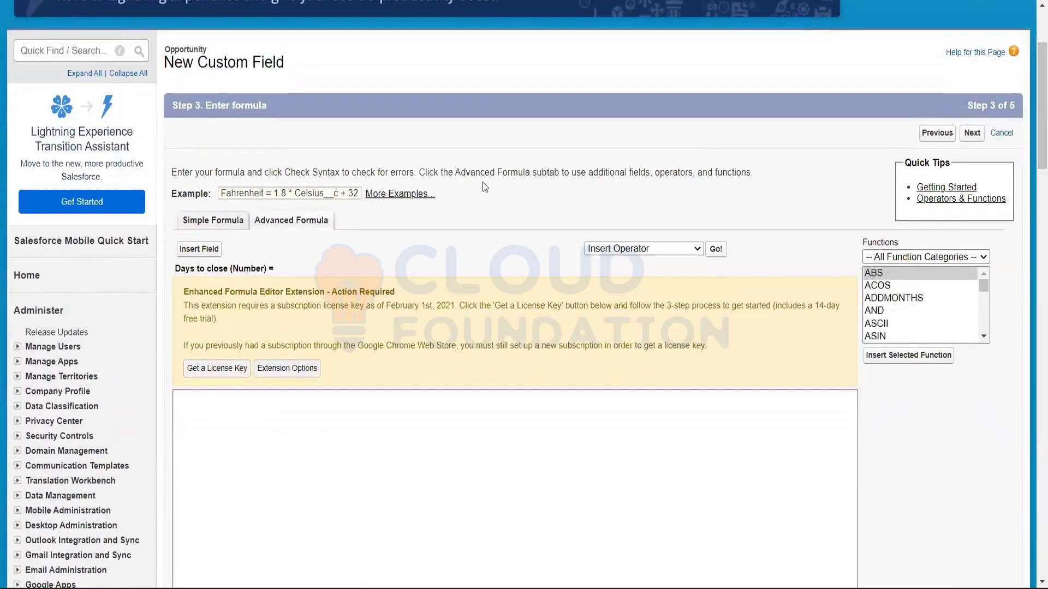
click(230, 222)
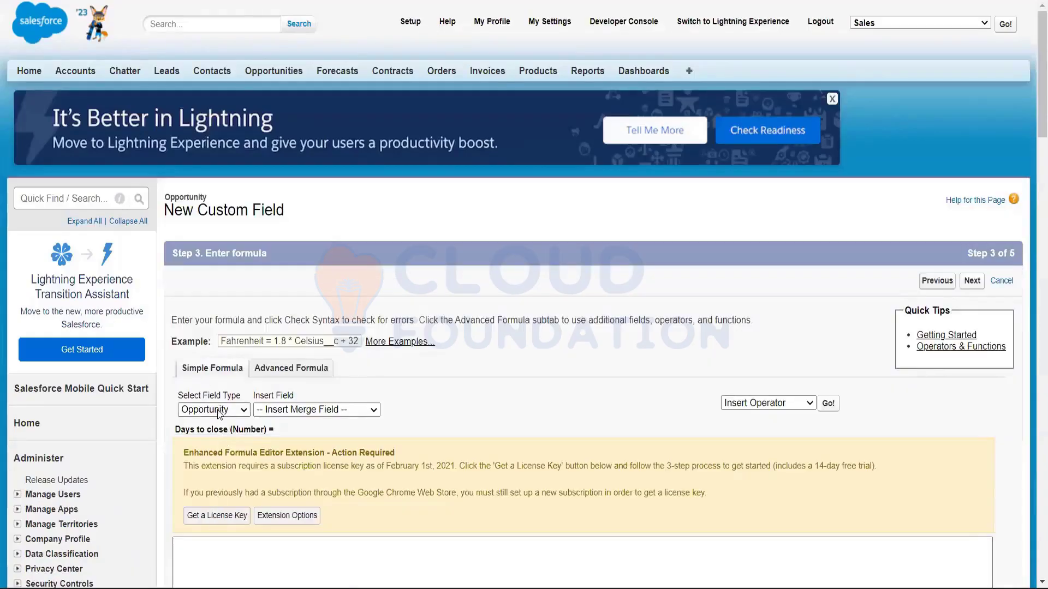
click(222, 413)
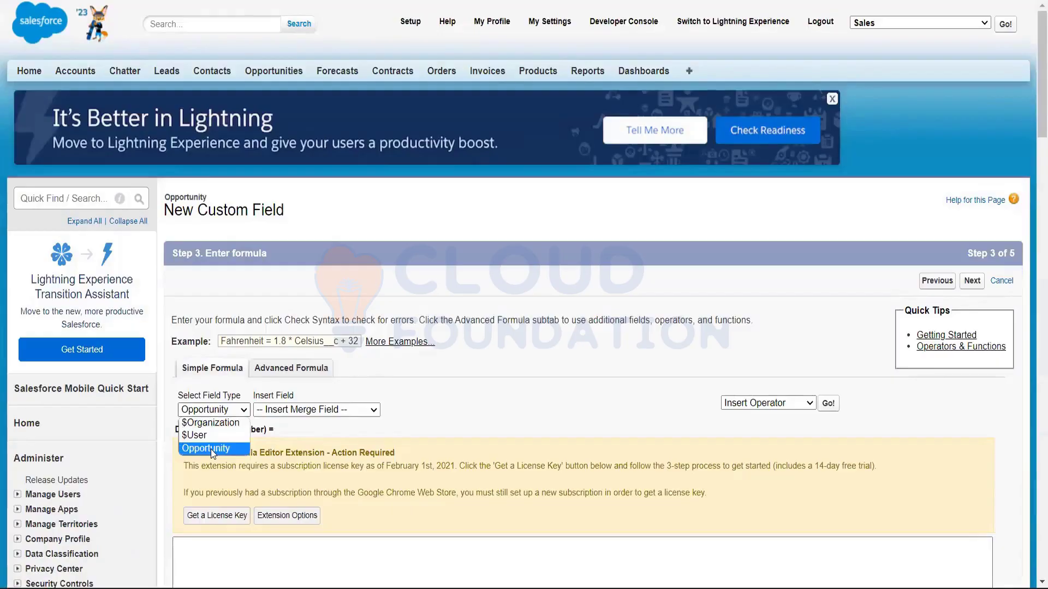
click(301, 405)
- Switch to the advanced formula editor and insert the Opportunity Close Date field into the Days to close formula
click(292, 372)
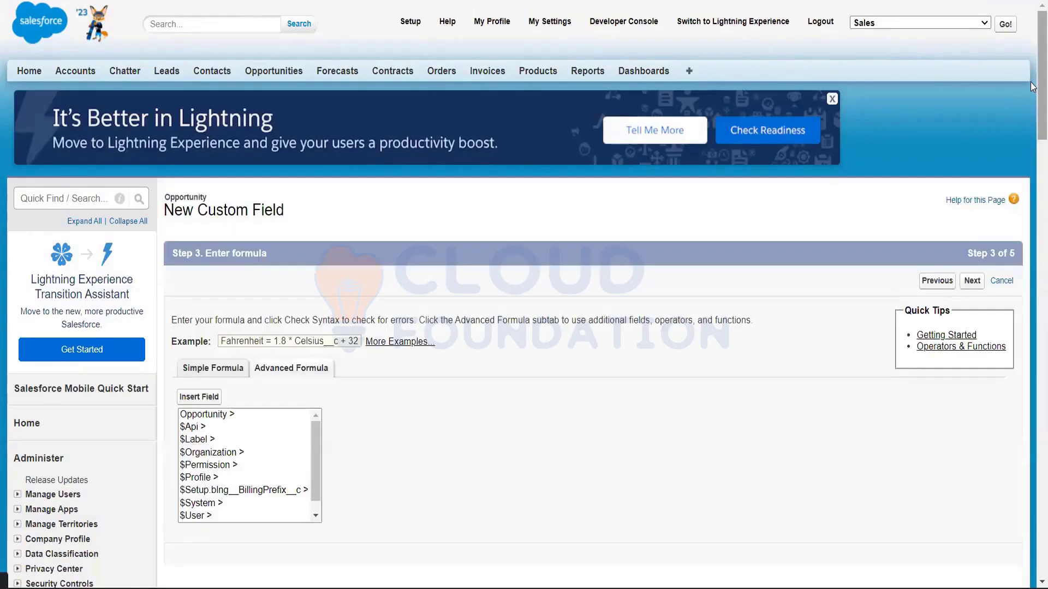
scroll(1033, 120, down, 2)
drag(1031, 116, 1031, 123)
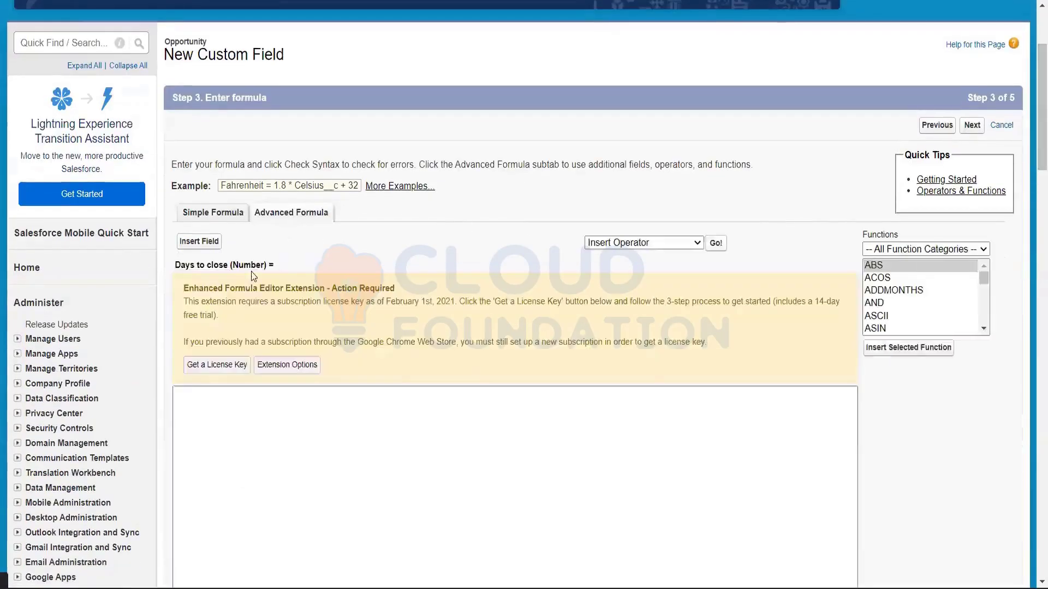
click(192, 242)
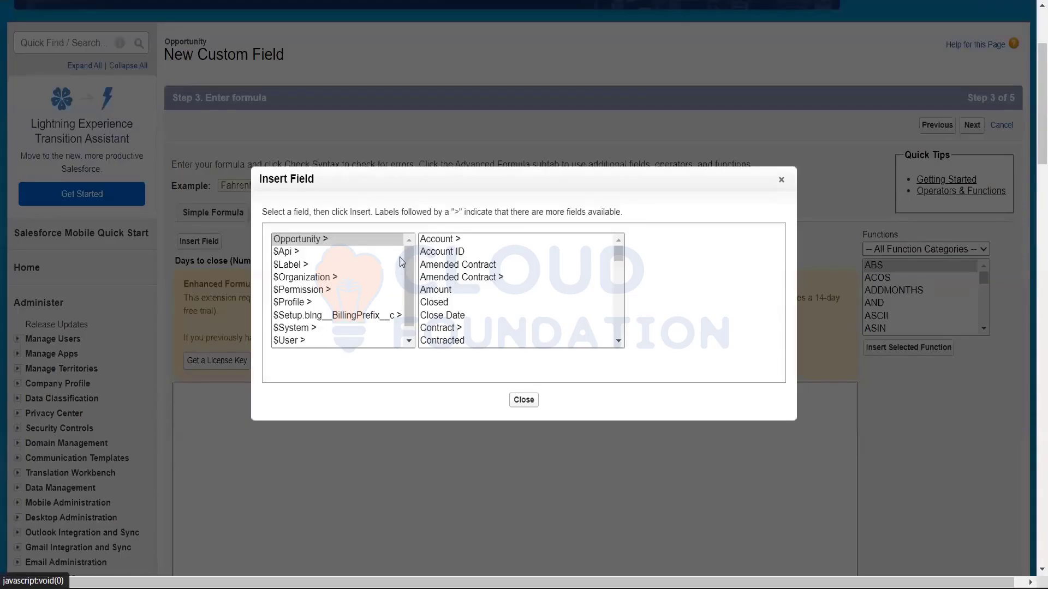
click(503, 317)
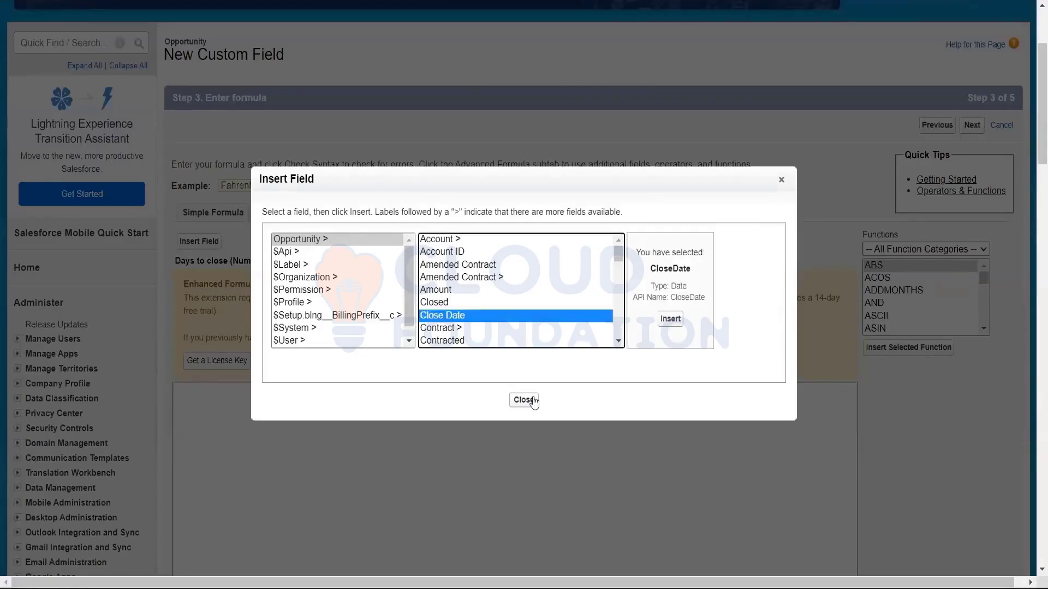
click(670, 320)
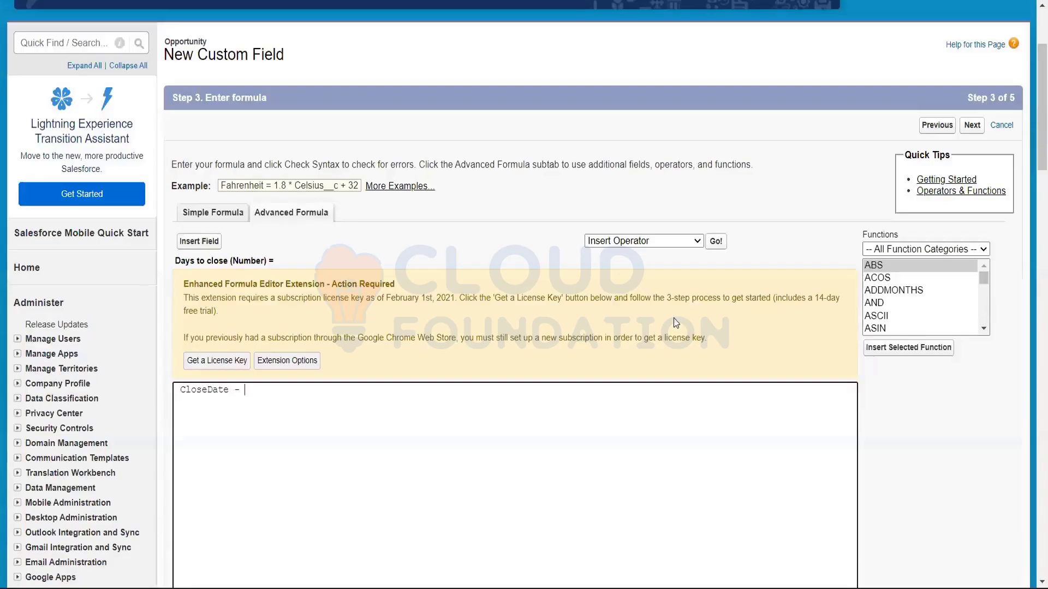
- Add the - Subtract operator after CloseDate in the formula
click(697, 238)
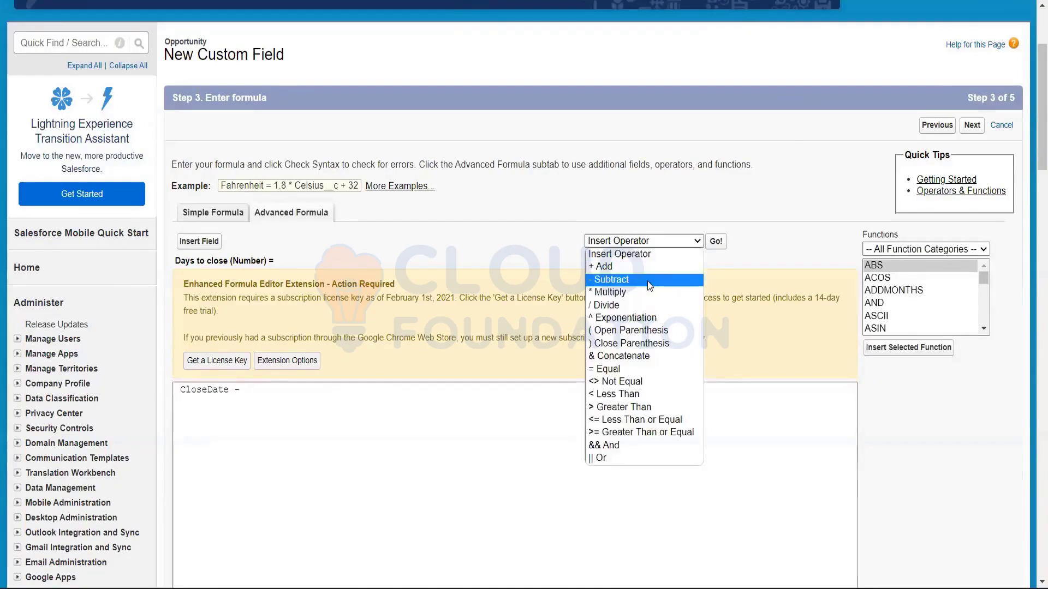
click(648, 280)
click(247, 393)
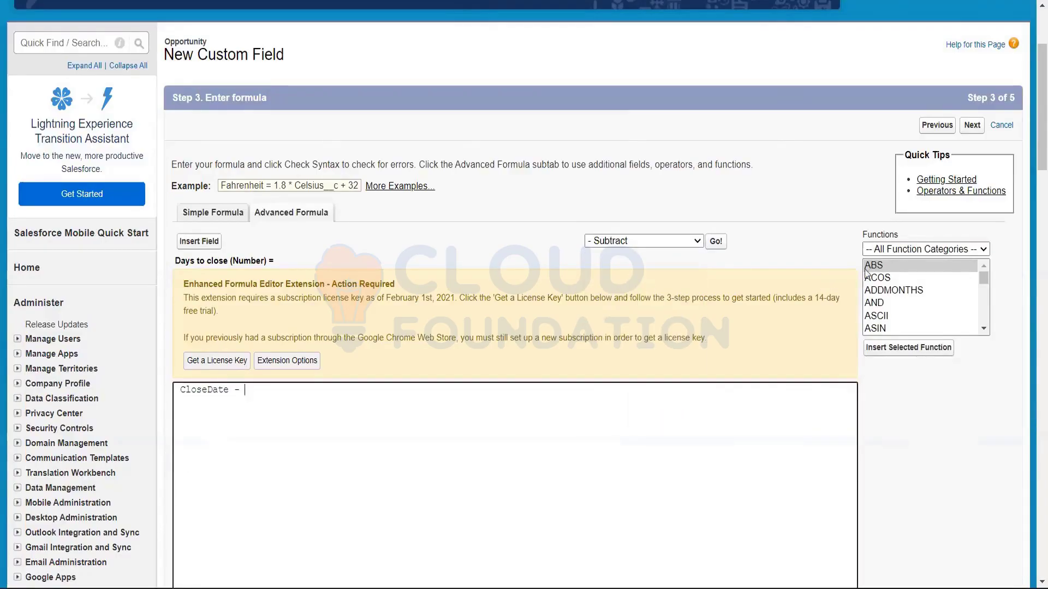
- Insert the TODAY function after the minus sign so the formula reads CloseDate - TODAY()
click(882, 303)
key(t)
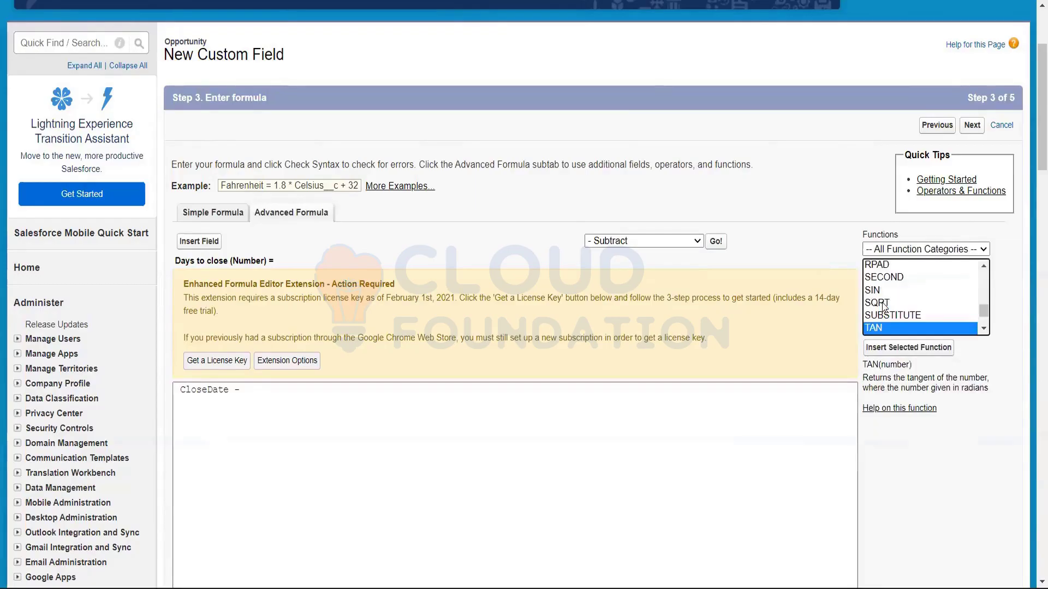
key(Down)
key(Down)
key(Down)
key(Down)
key(Down)
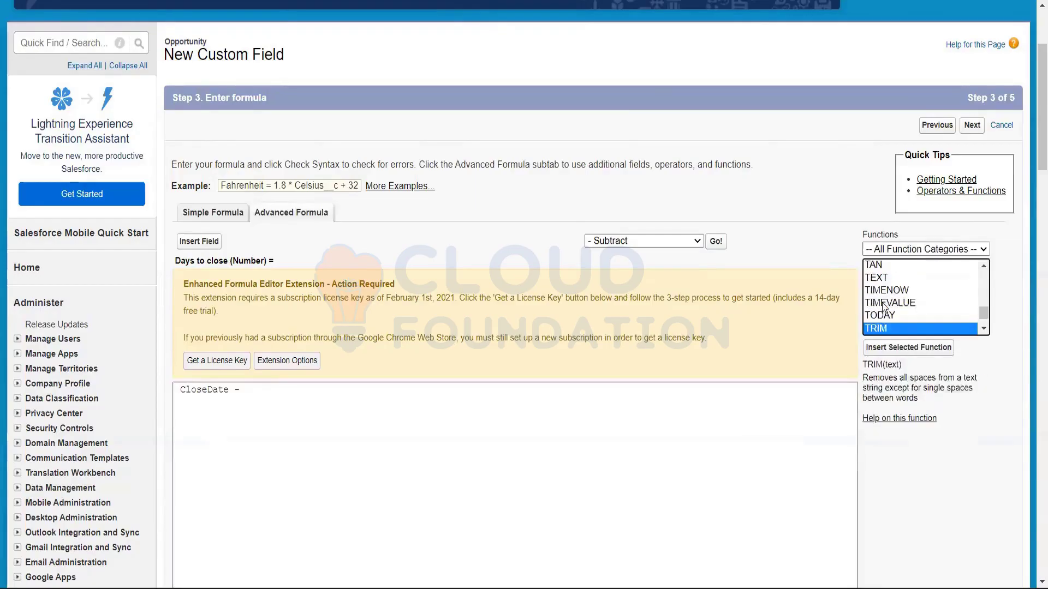
key(Up)
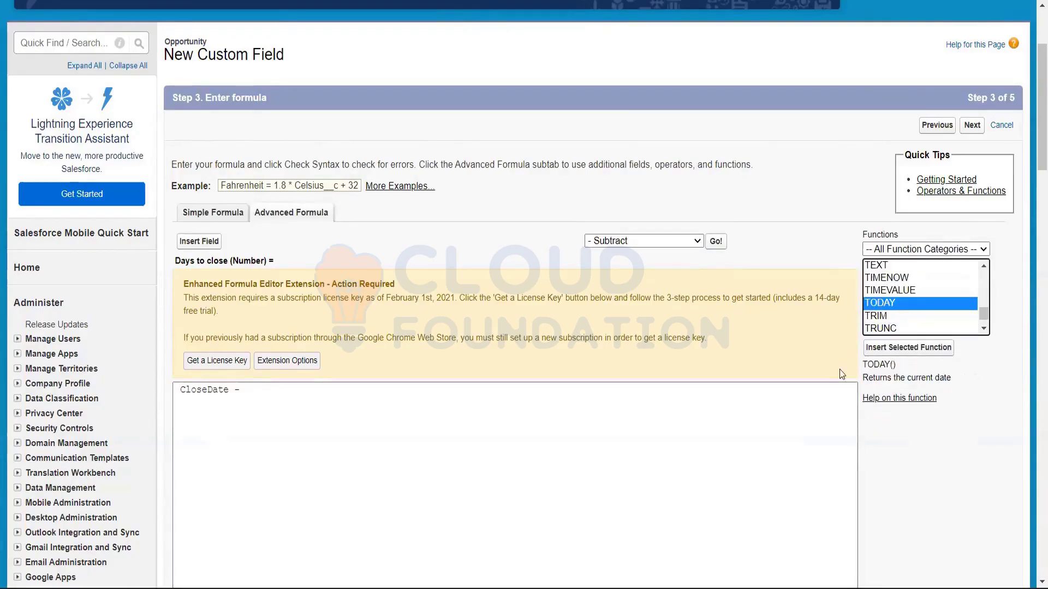
click(889, 350)
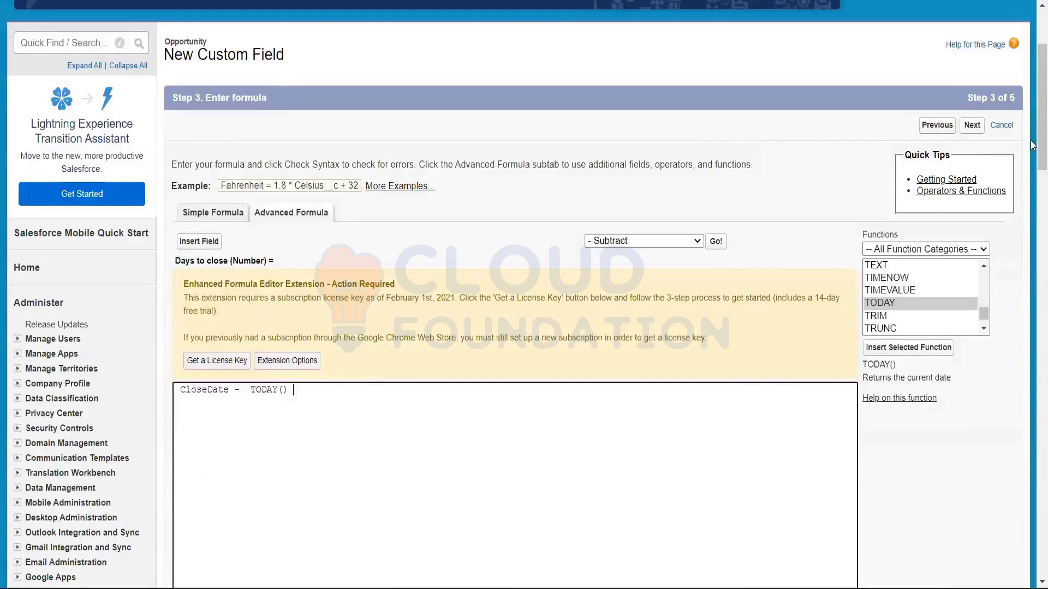
- Check the syntax of the Days to close formula and continue to the field-level security settings
scroll(1033, 218, down, 6)
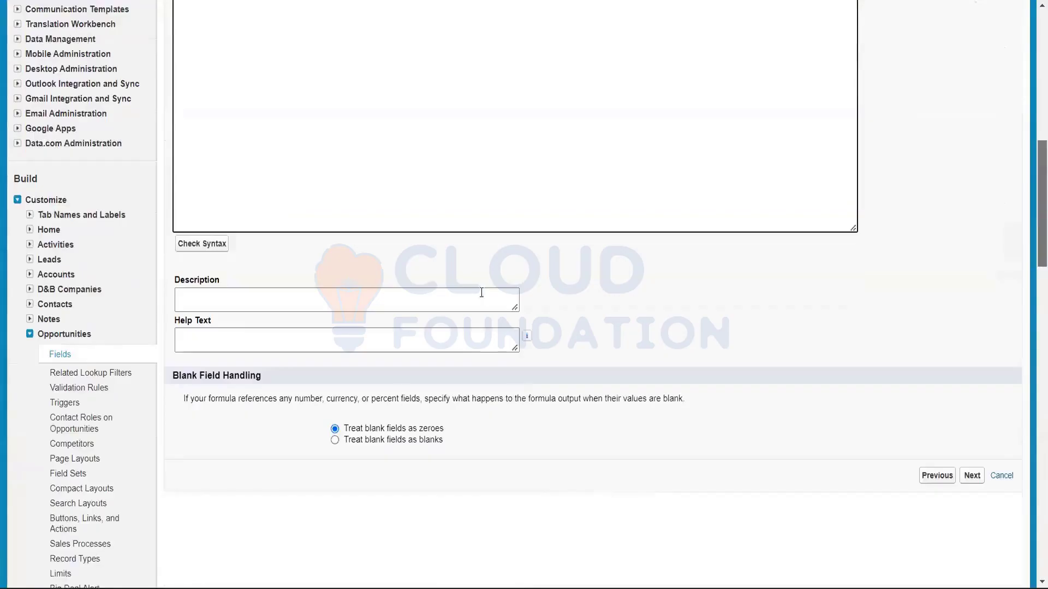
click(201, 347)
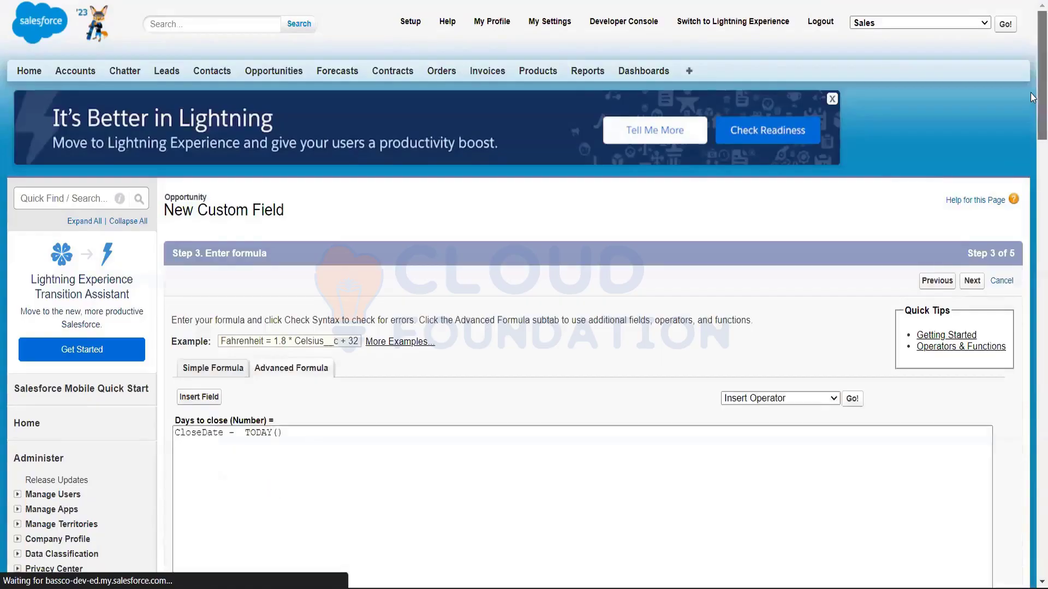
drag(1033, 101, 1032, 257)
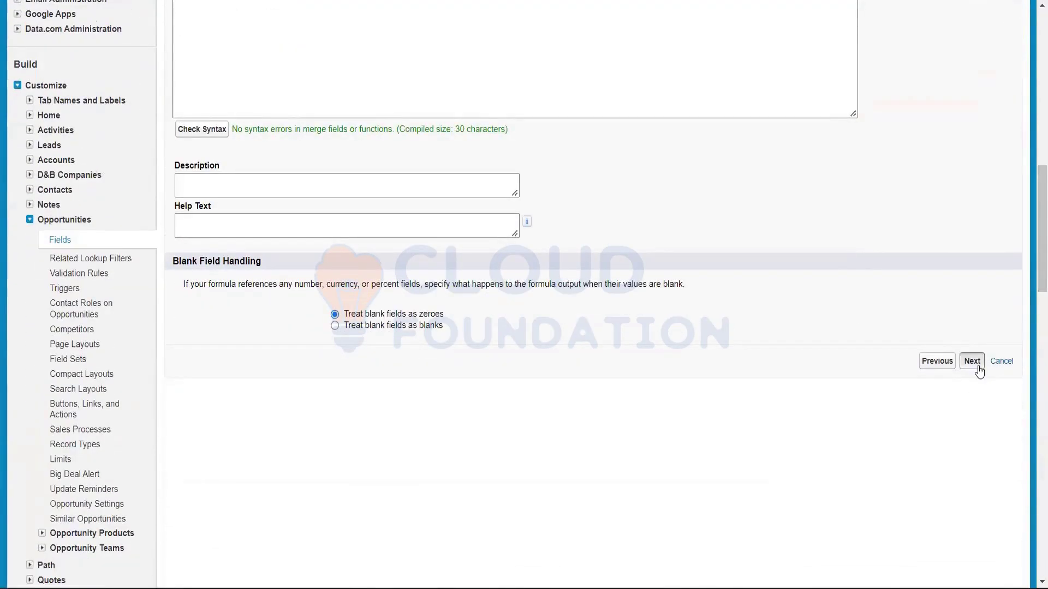
click(977, 365)
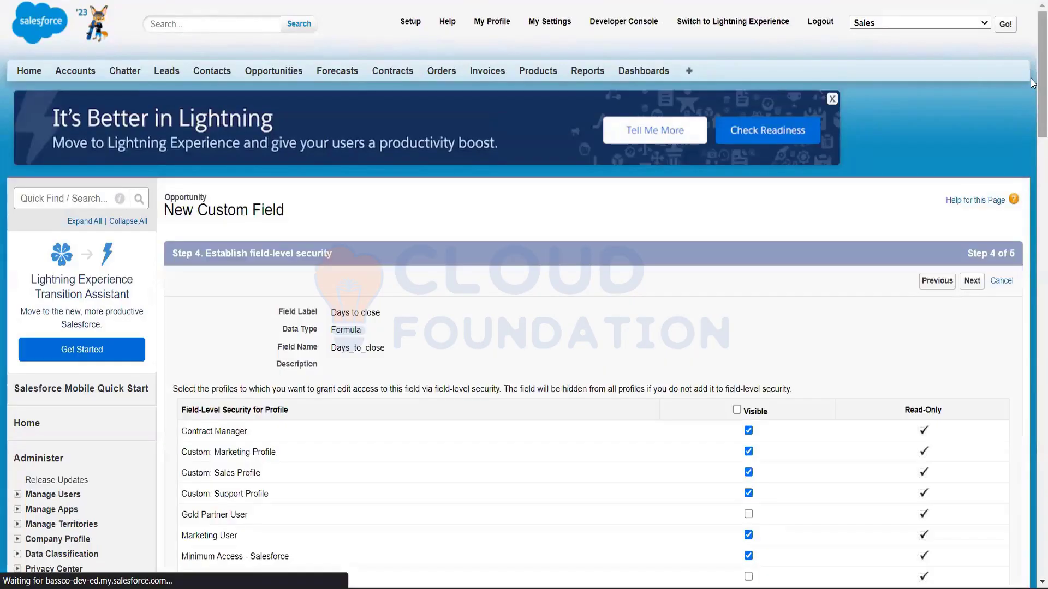
- Accept the field-level security settings and save the Days to close field with all Opportunity page layouts selected
scroll(1033, 128, down, 2)
scroll(1033, 127, down, 2)
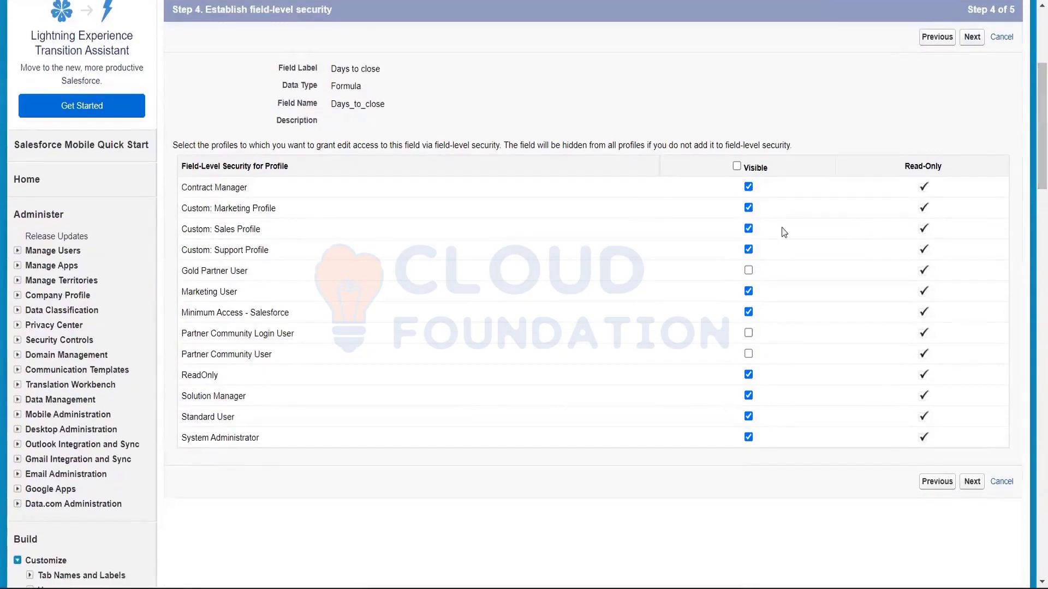
click(737, 167)
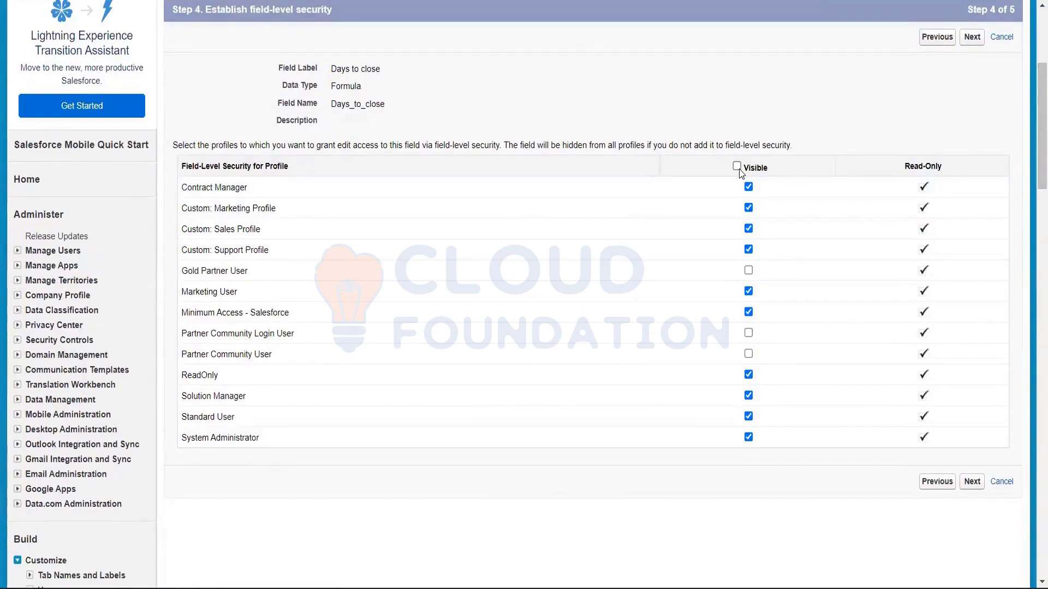
click(971, 36)
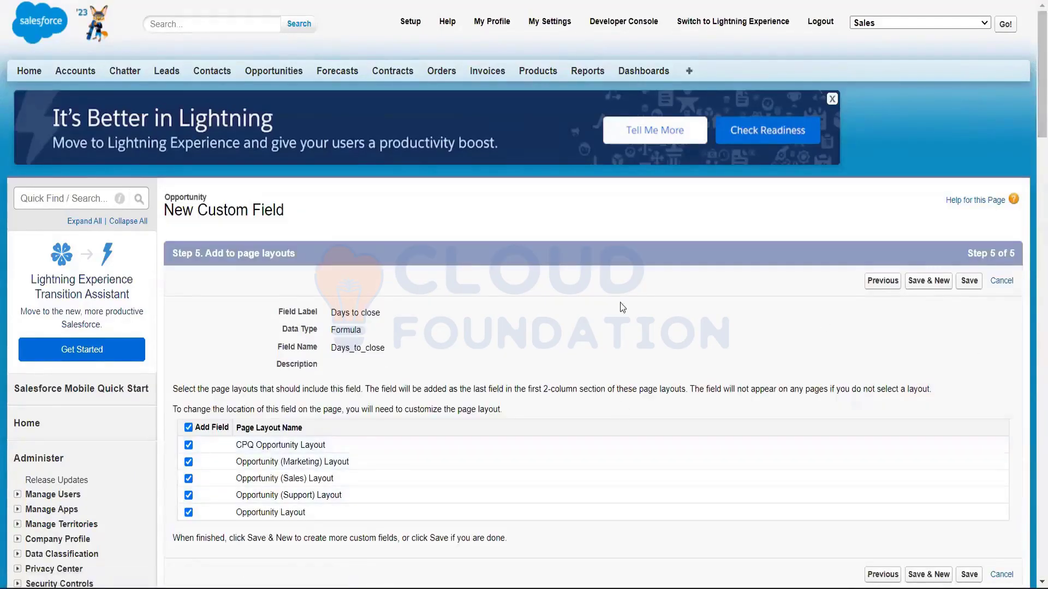
click(975, 281)
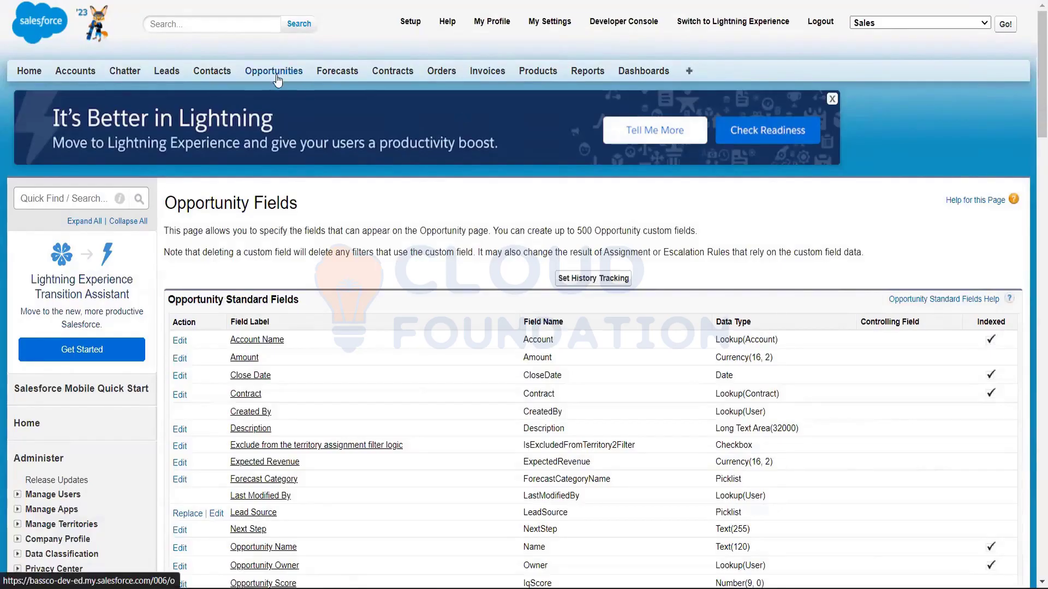
- Open the American Banking Corp.- Oppty record from the Opportunities home in a new browser tab to view its Days to close field
right_click(277, 77)
click(319, 93)
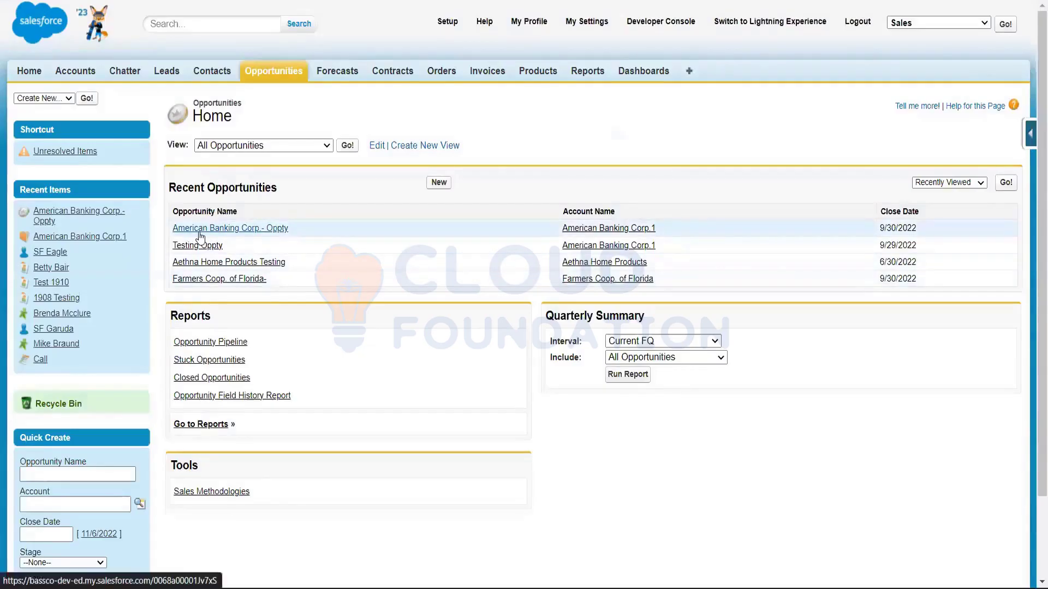
click(200, 233)
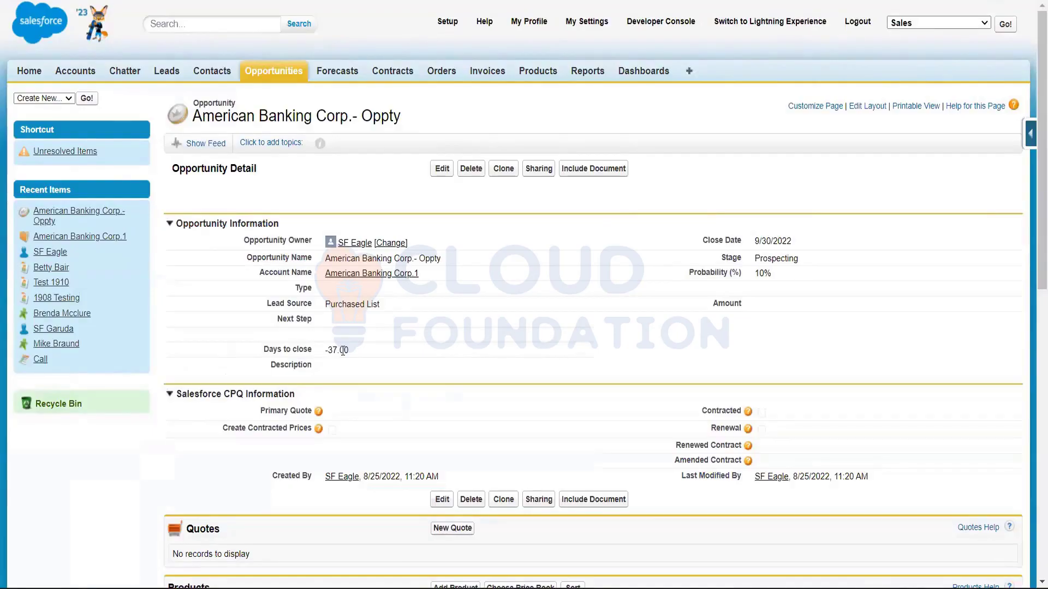
- Edit the American Banking Corp.- Oppty record, set its Close Date to 11/10/2022 and save it
click(442, 169)
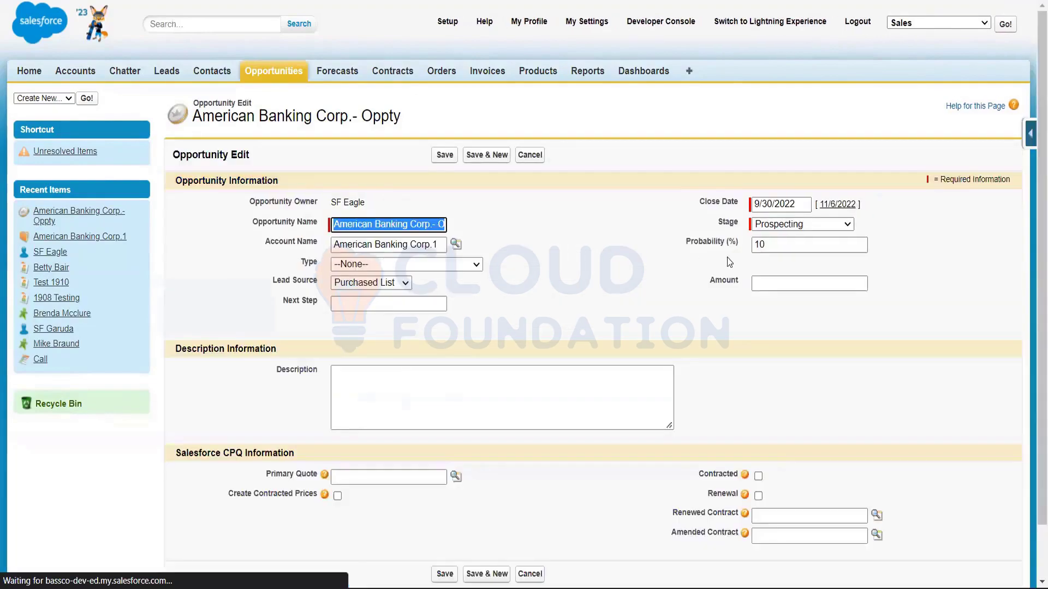
click(770, 208)
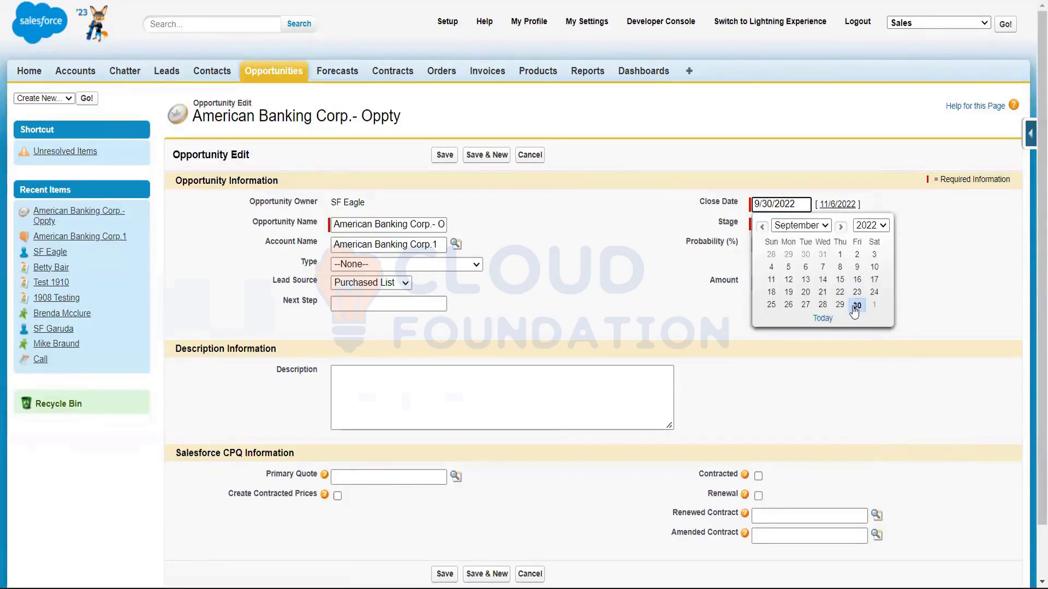
click(824, 229)
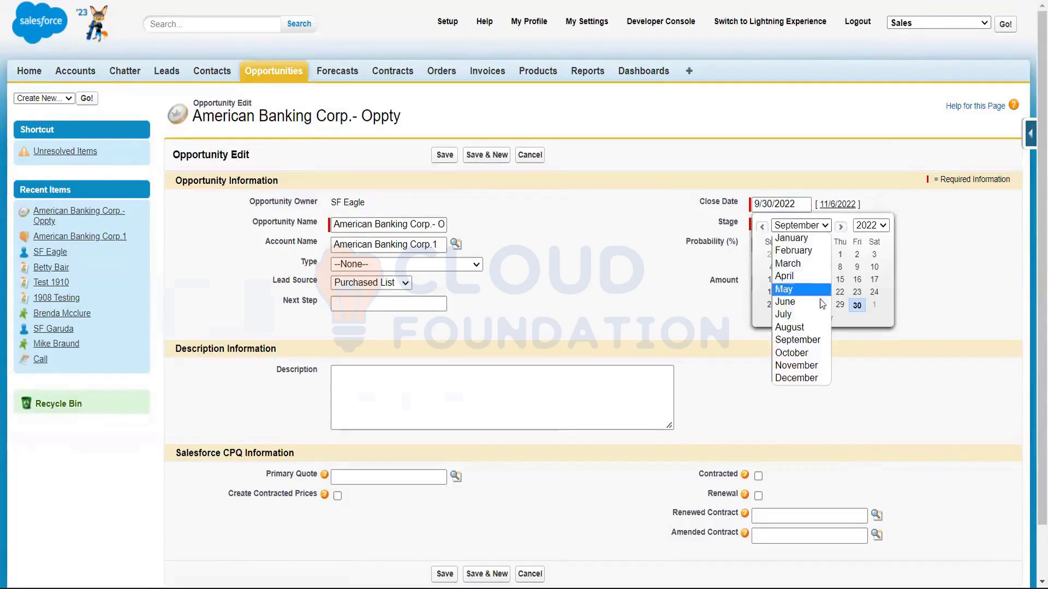
click(802, 366)
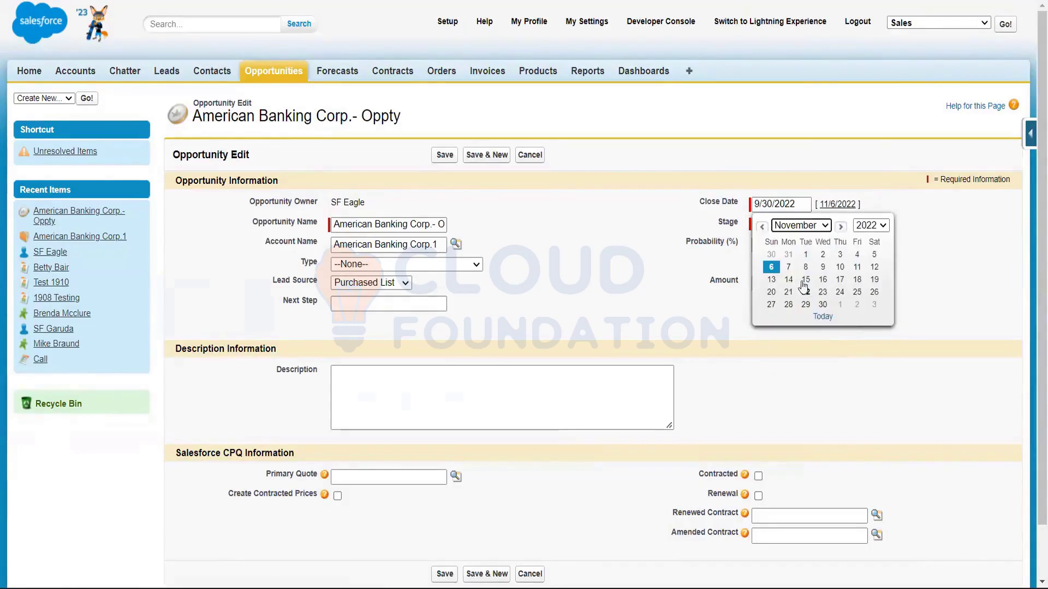
click(843, 269)
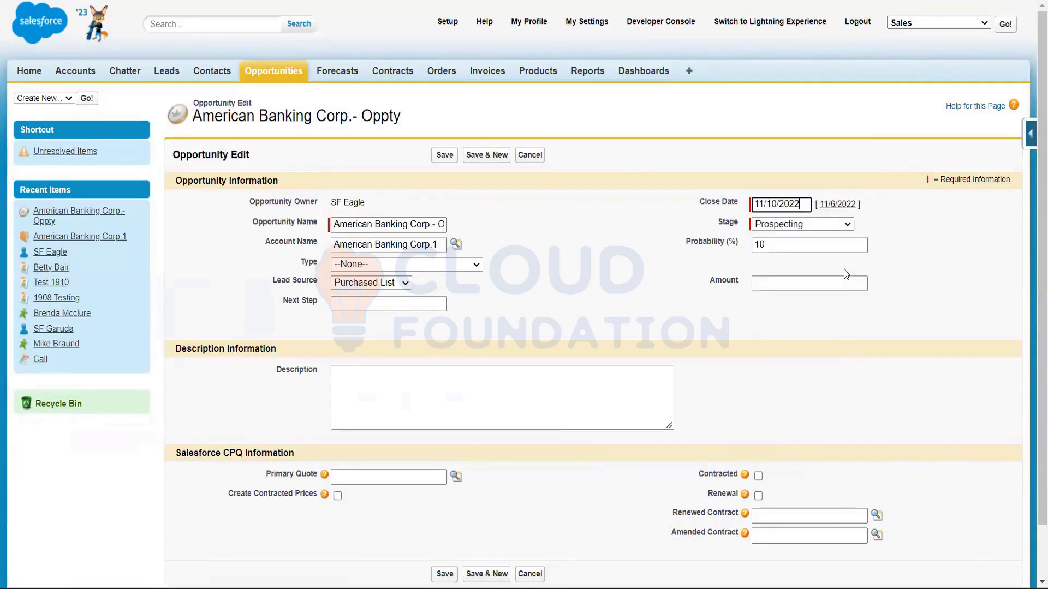
click(444, 155)
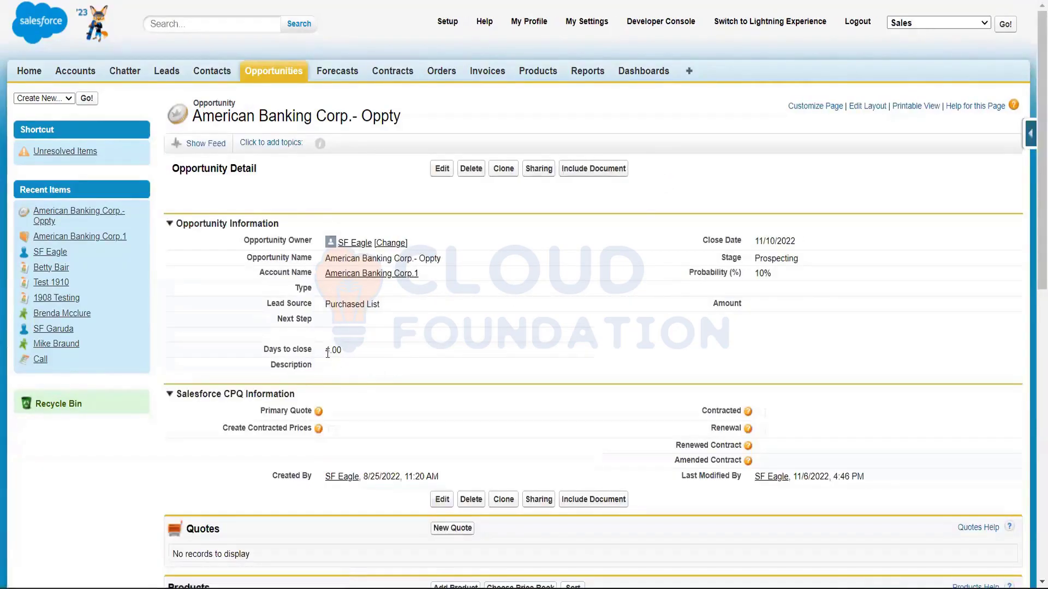
- Compare the Days to close value with the Close Date on the opportunity record
drag(327, 353, 349, 350)
click(337, 359)
click(361, 347)
click(343, 351)
drag(343, 351, 328, 349)
drag(754, 241, 801, 247)
click(330, 355)
drag(300, 348, 321, 354)
- Set the opportunity's Close Date to 12/6/2022, save the record and check its Days to close field
click(442, 169)
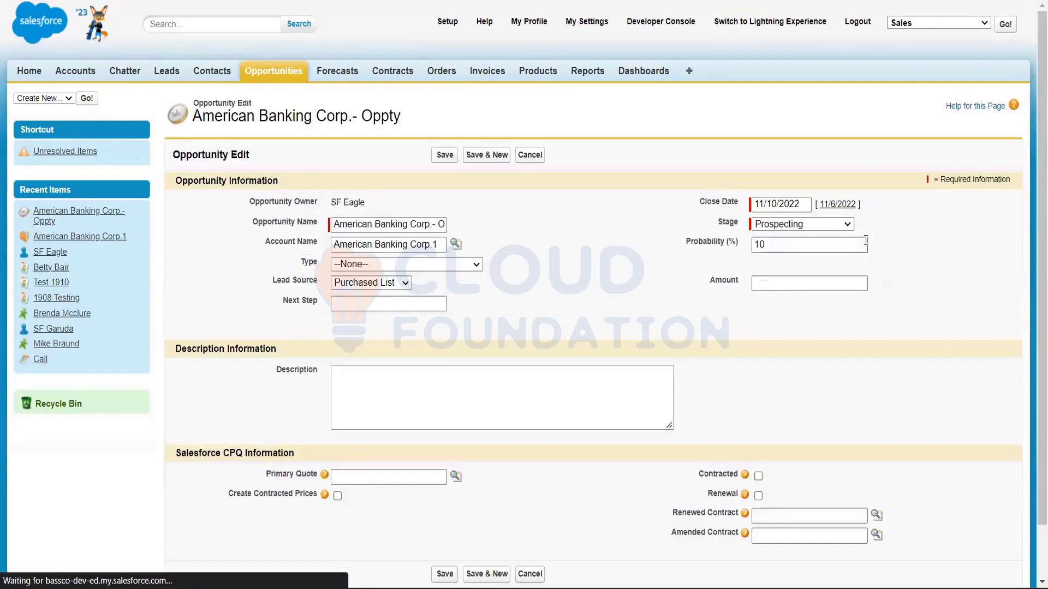
click(806, 205)
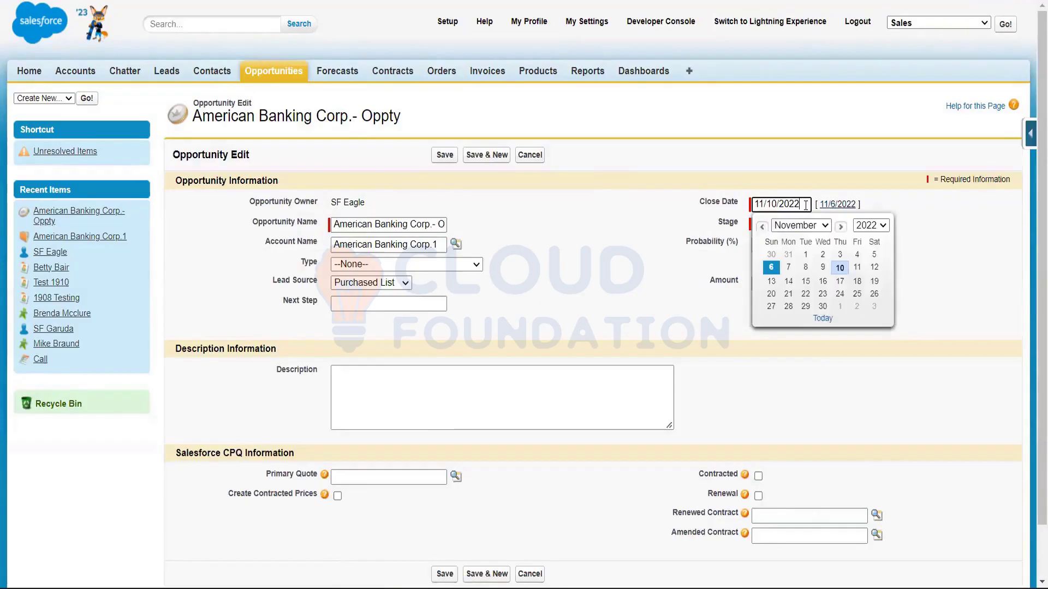
click(826, 230)
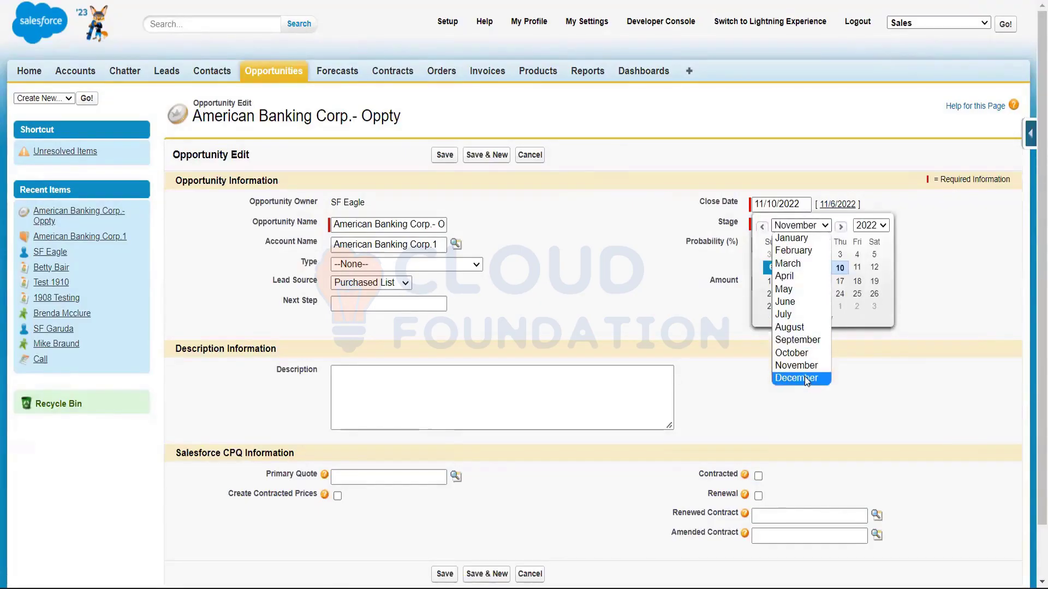
click(804, 377)
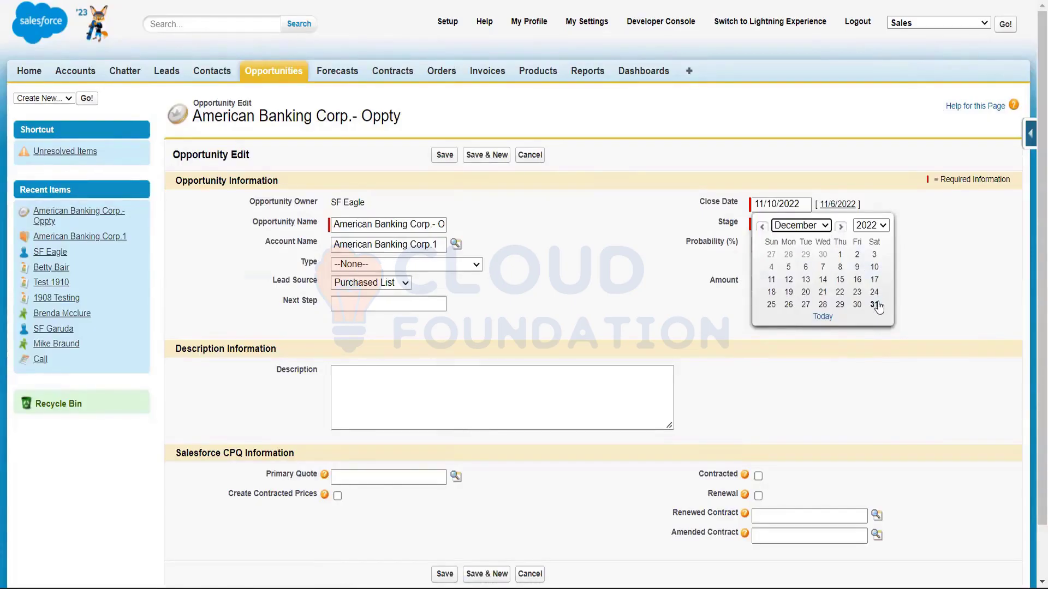
click(772, 282)
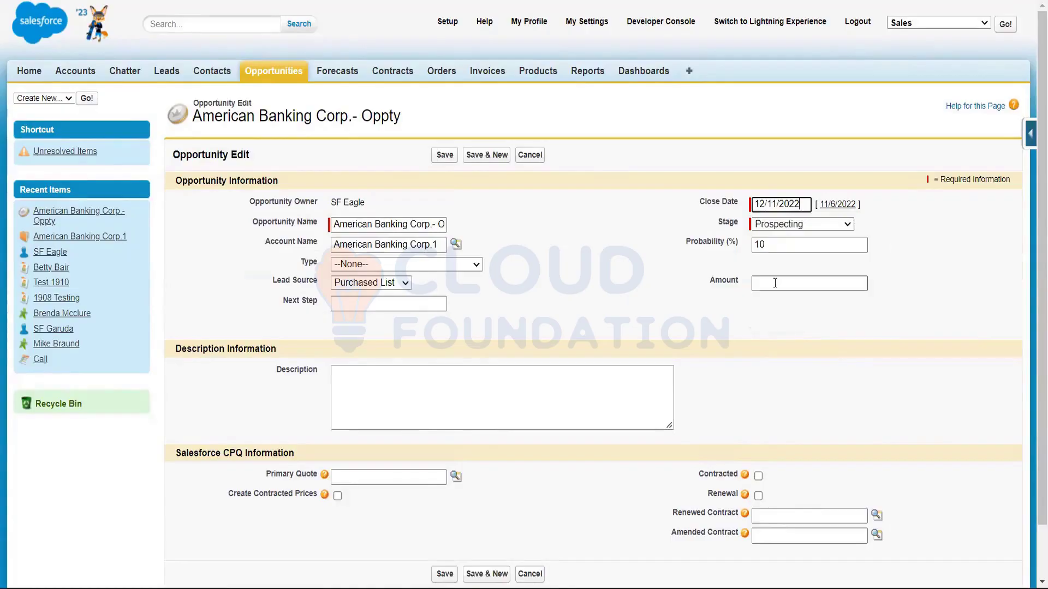
click(802, 203)
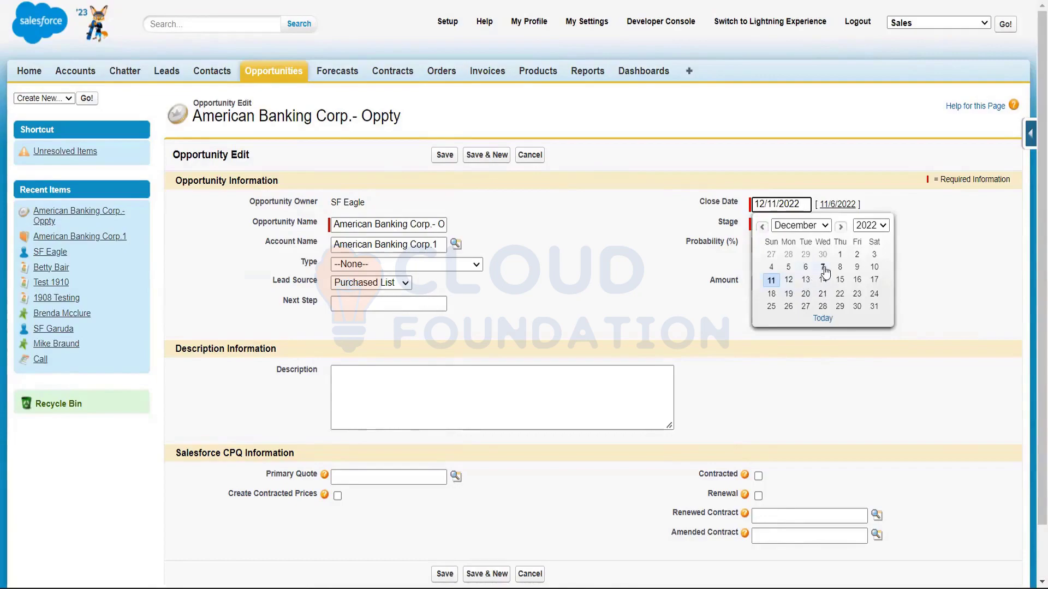
click(789, 282)
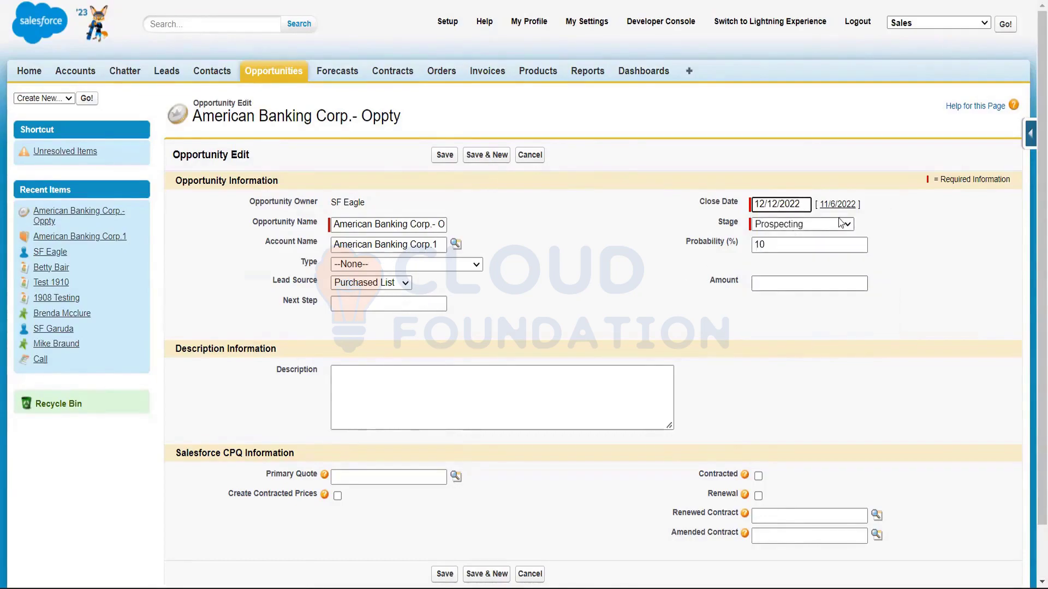
click(804, 203)
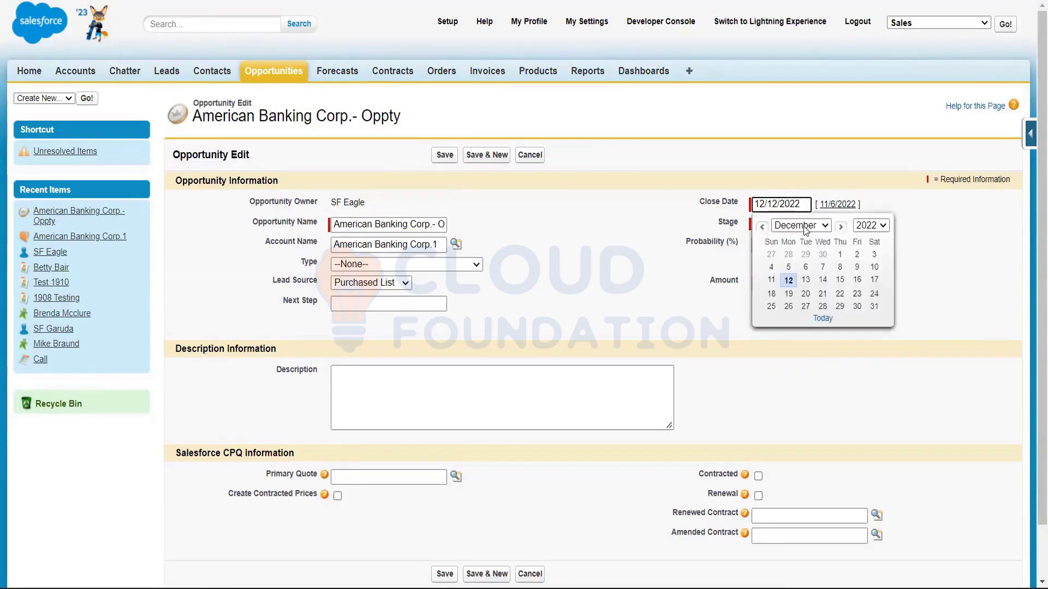
click(805, 268)
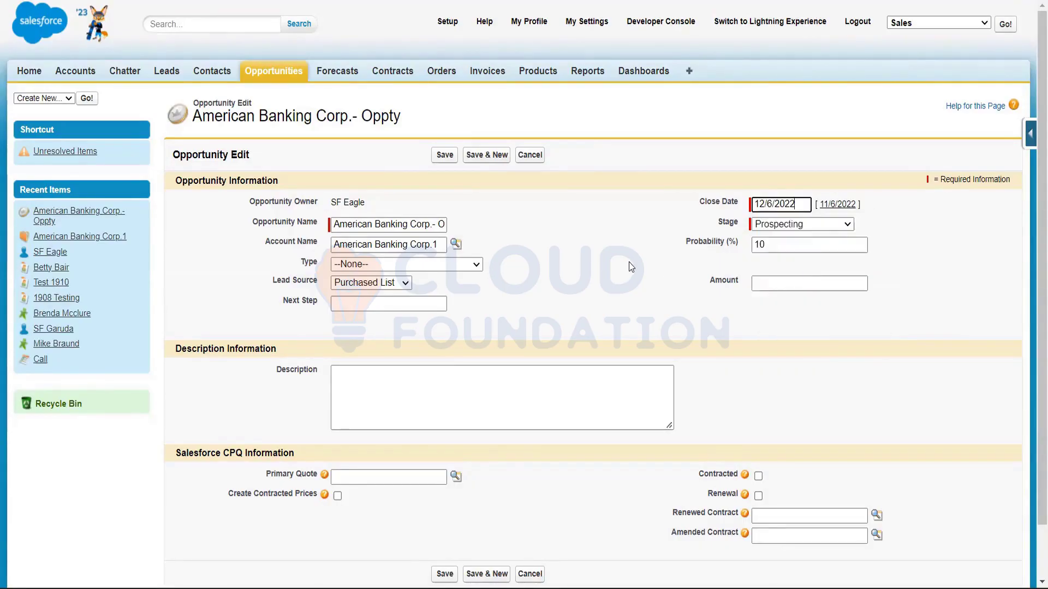
click(444, 159)
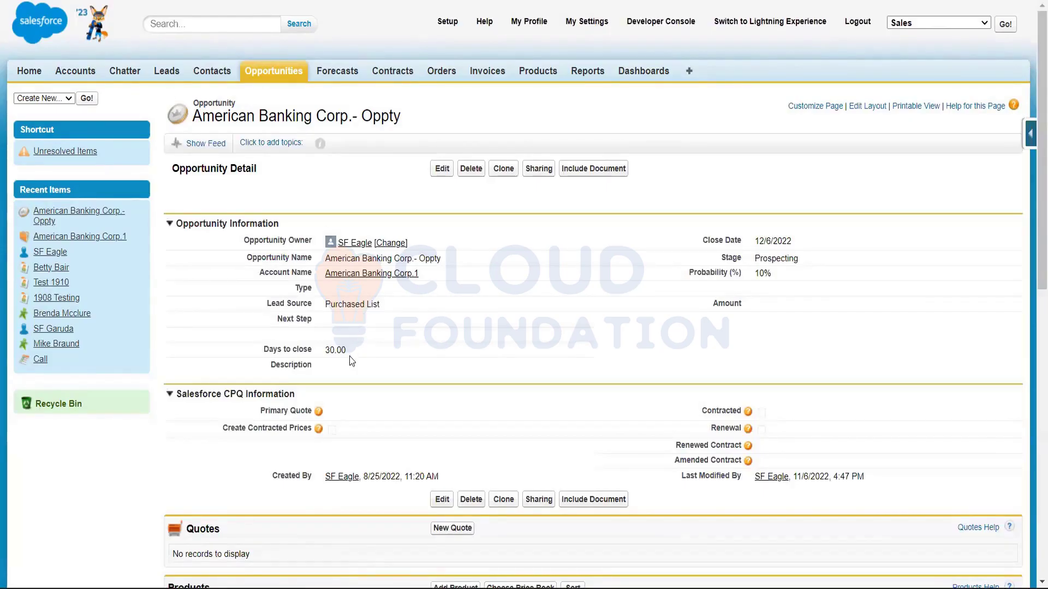
drag(350, 357, 320, 358)
click(358, 355)
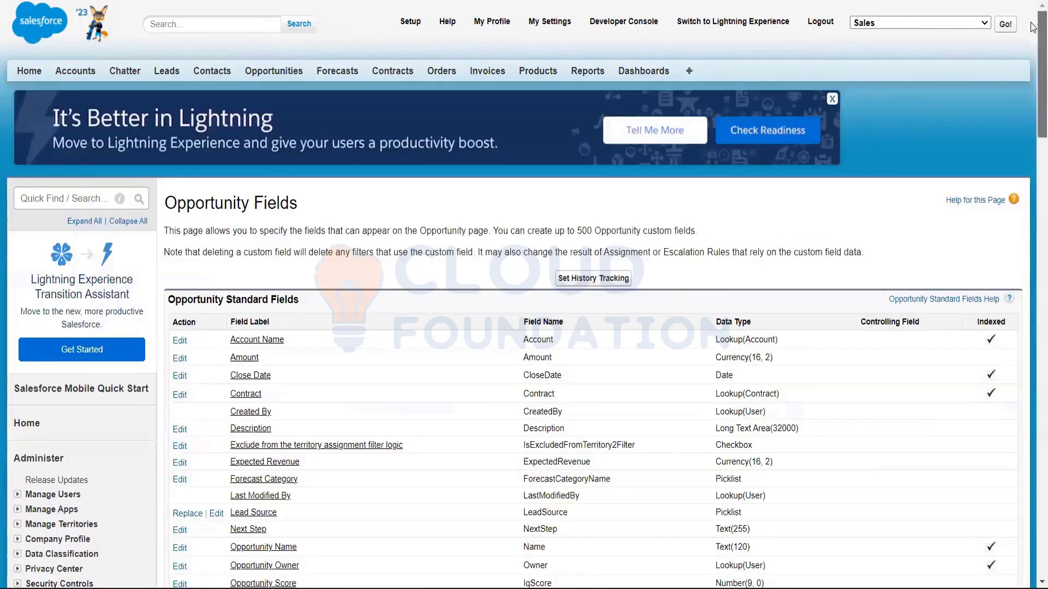
- Open the Days to close definition from the Opportunity custom fields and compare its formula with the field's value on the opportunity record
drag(1034, 27, 544, 175)
scroll(306, 273, up, 2)
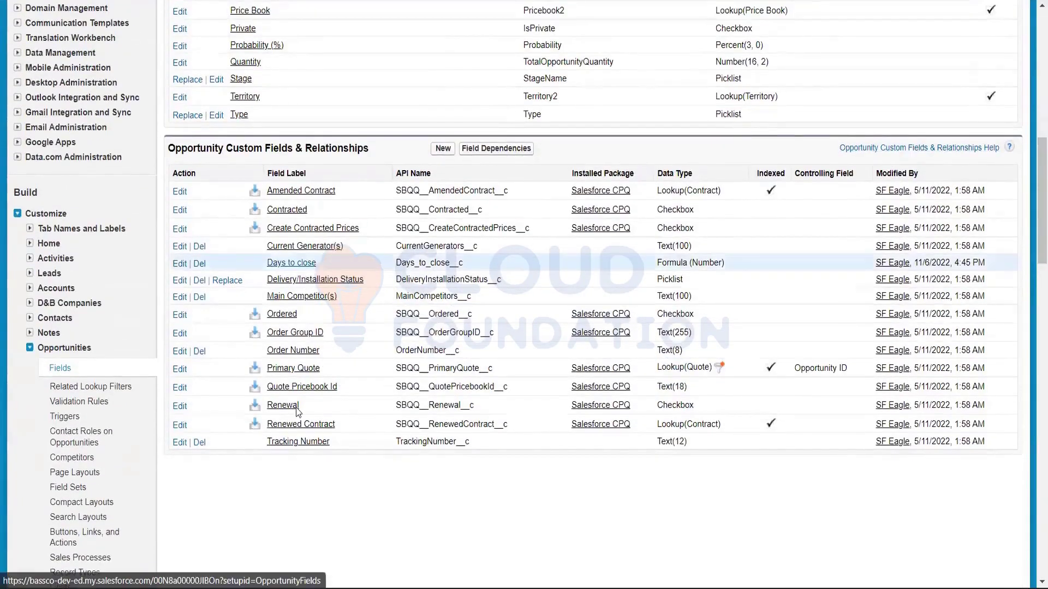
click(300, 268)
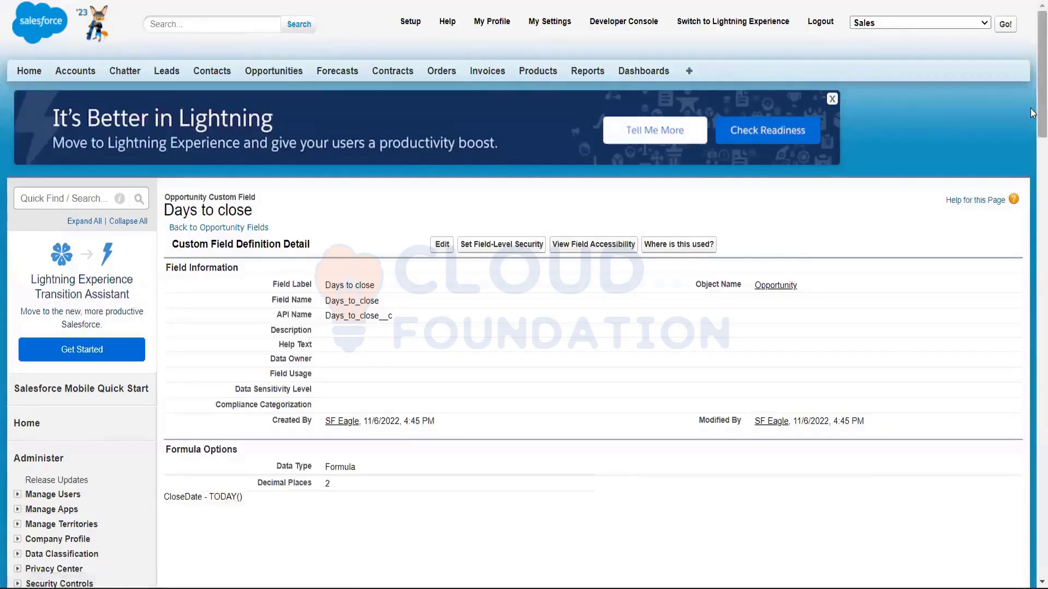
scroll(1032, 113, down, 5)
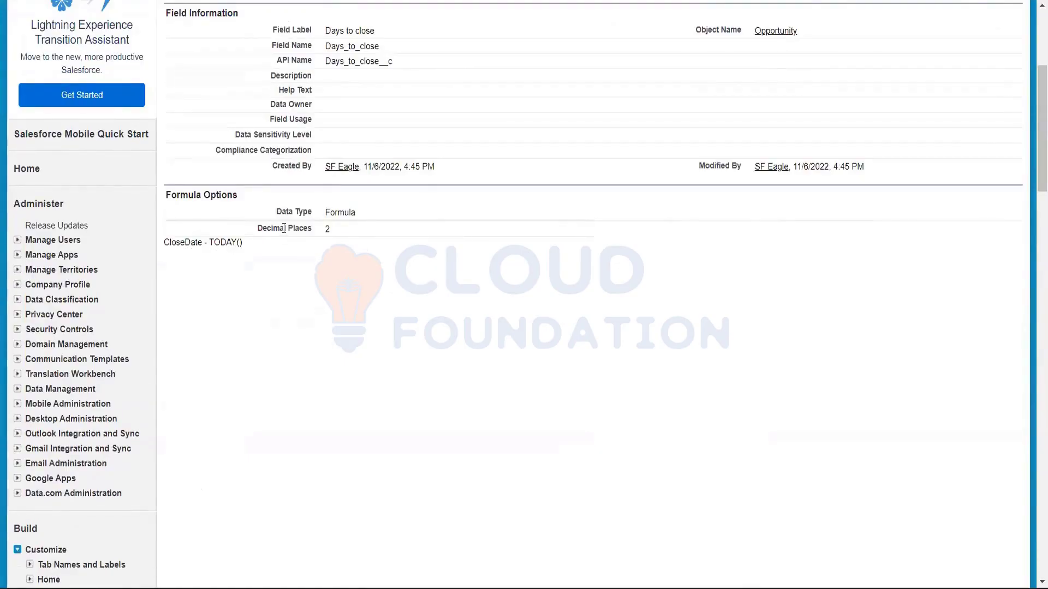
click(229, 0)
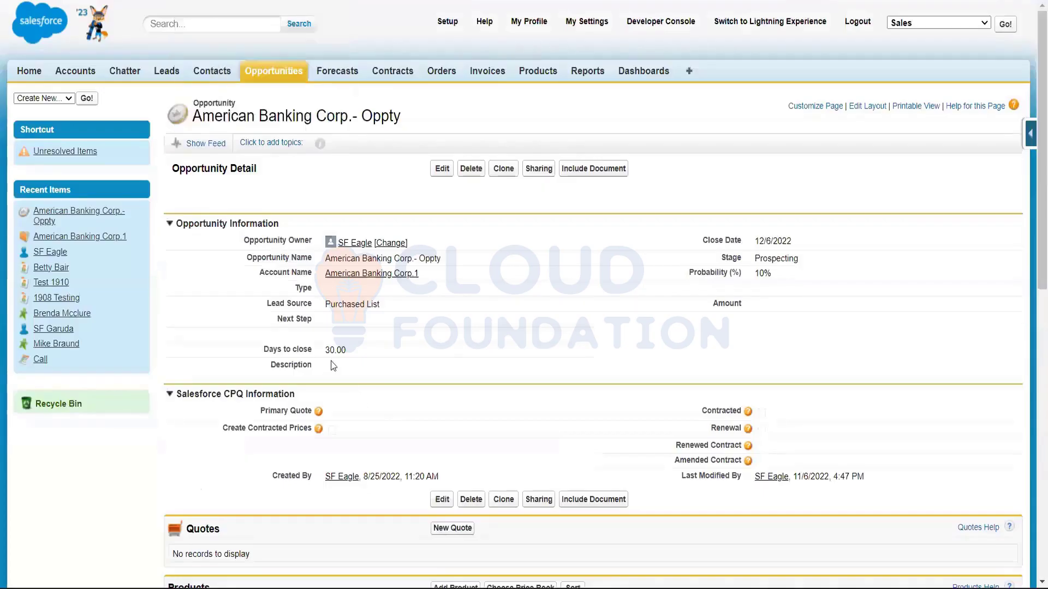
drag(347, 350, 330, 349)
click(367, 350)
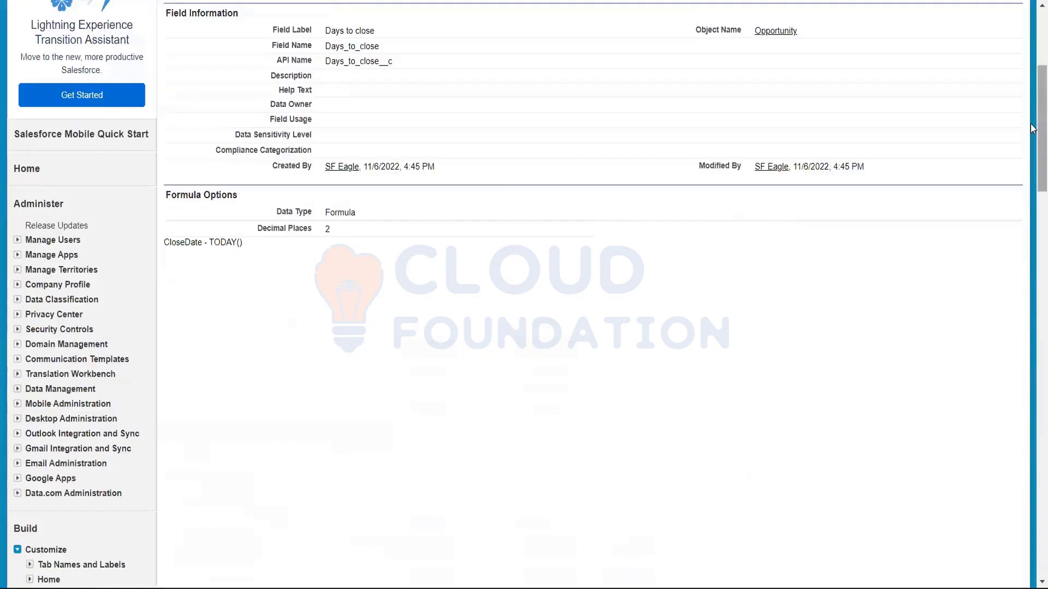
drag(1039, 127, 1037, 31)
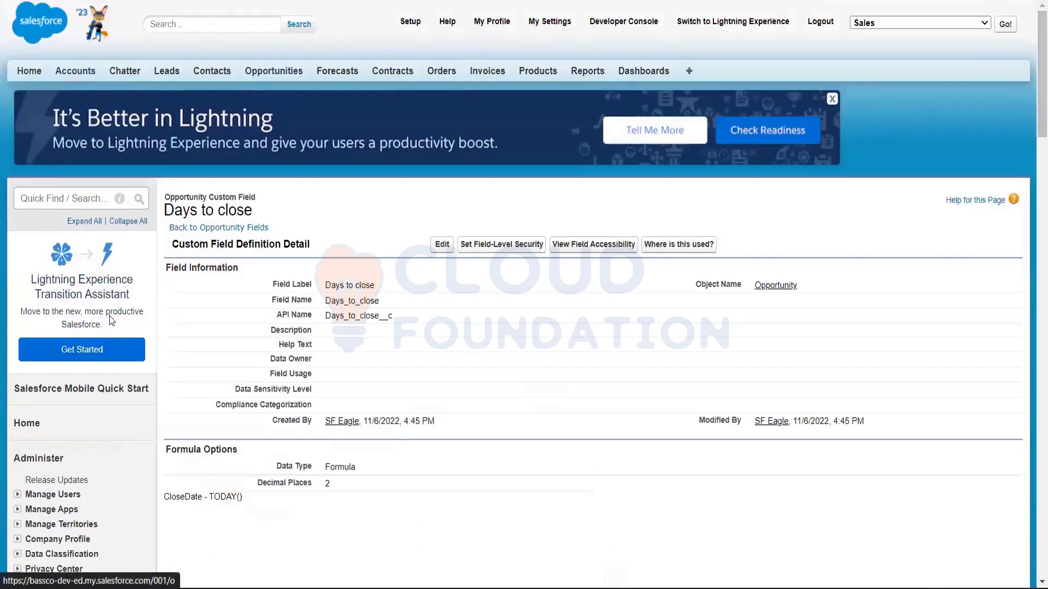
- Open the Setup home page to look over its recent items and quick links, and go to the Accounts home page
click(410, 22)
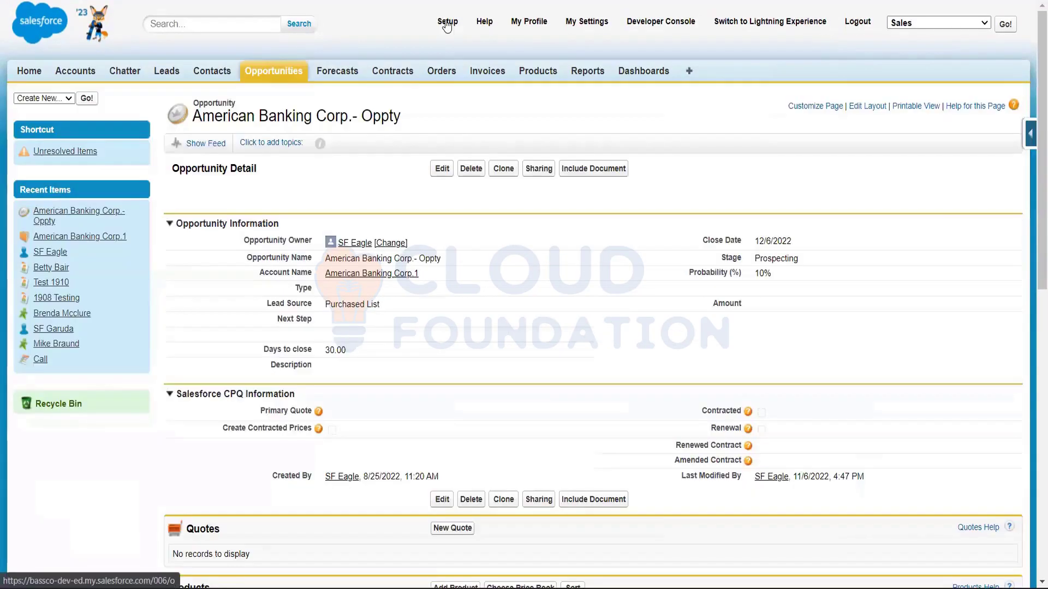
click(447, 22)
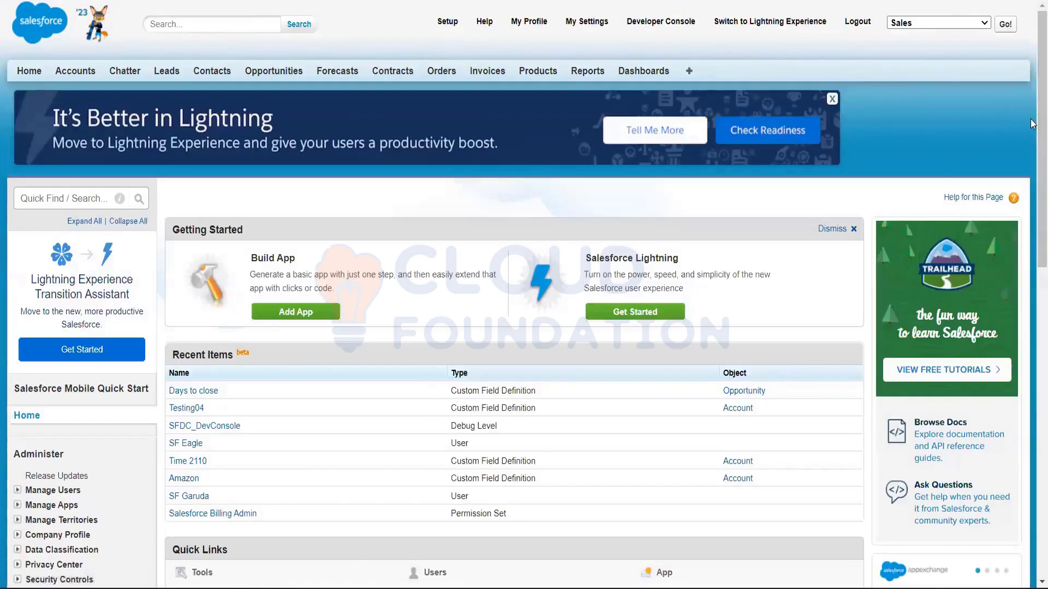
scroll(1031, 122, down, 5)
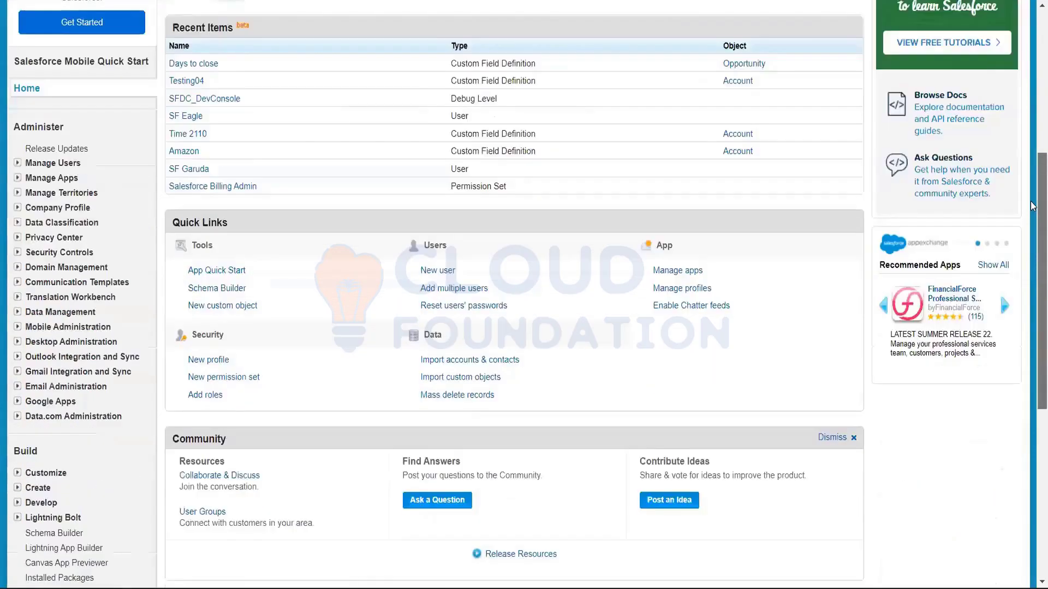
scroll(1032, 206, up, 2)
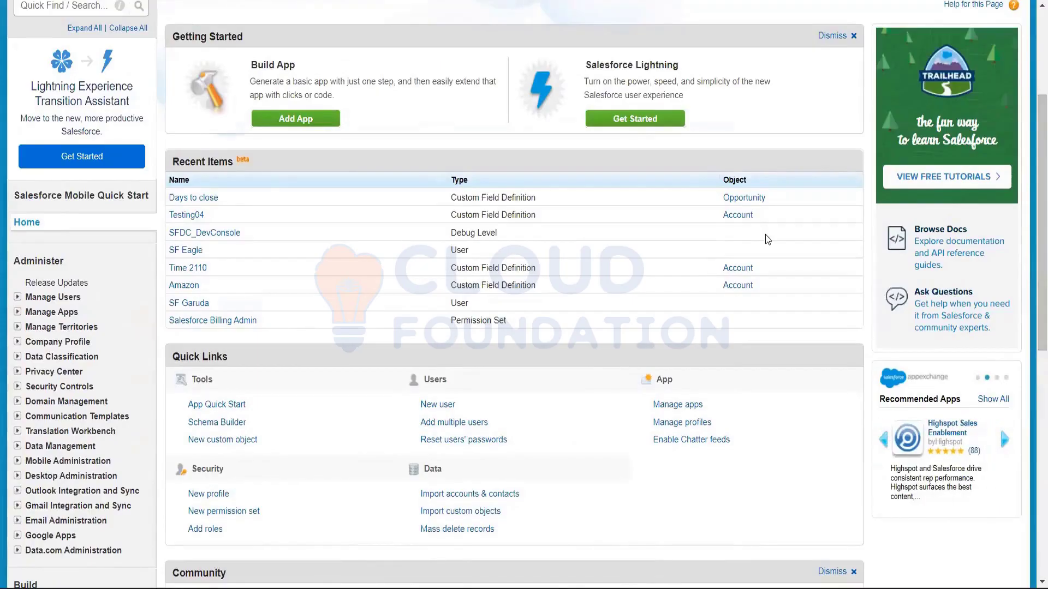
scroll(930, 79, up, 1)
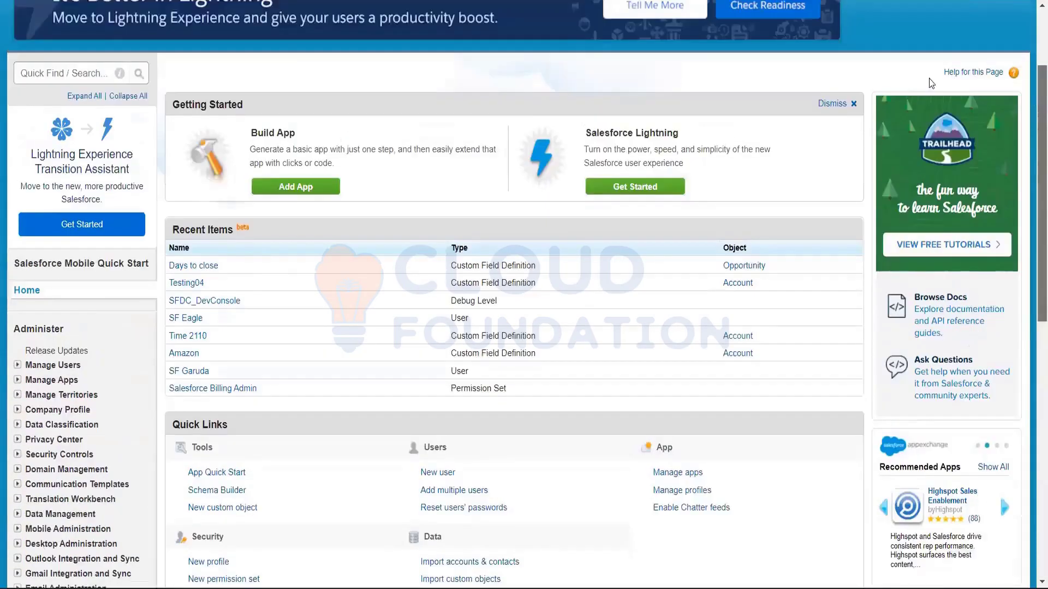
scroll(1031, 125, up, 2)
scroll(1032, 130, up, 1)
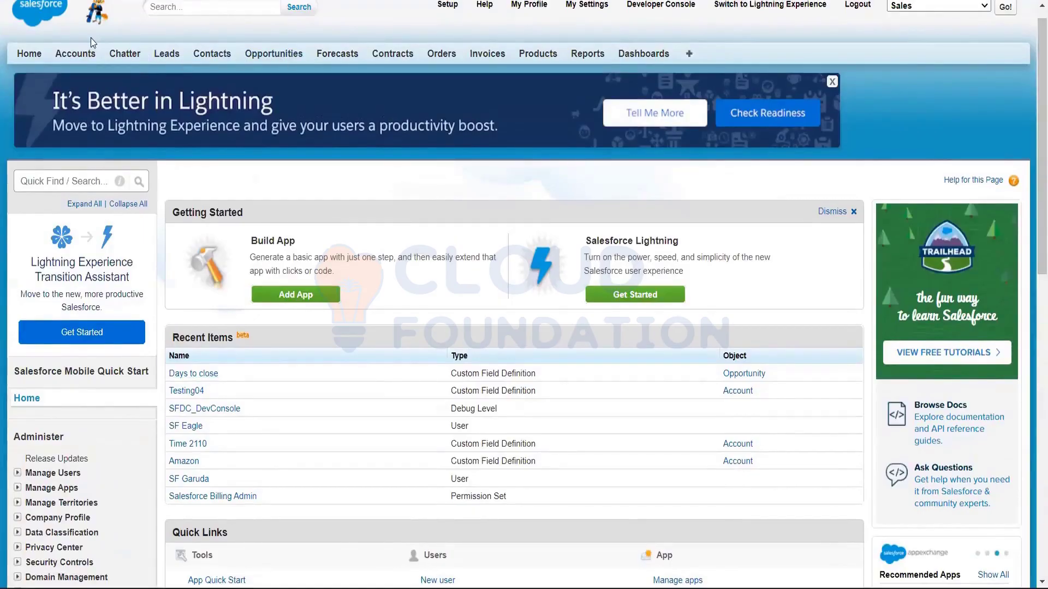
click(76, 59)
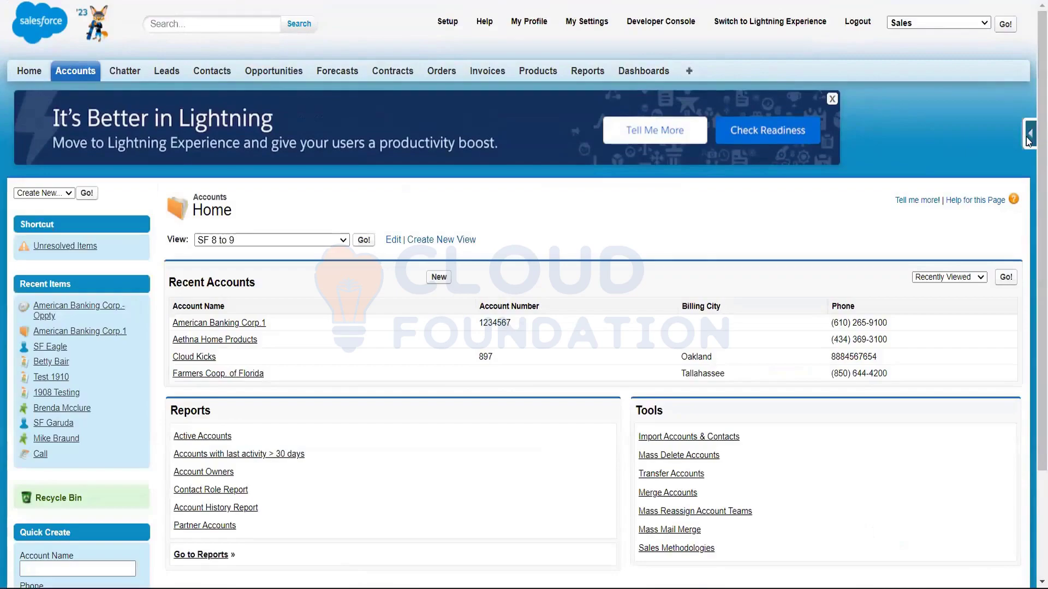
click(1029, 135)
- Cancel editing the Amazon custom field and open the Account fields list at its Custom Fields & Relationships section
click(926, 158)
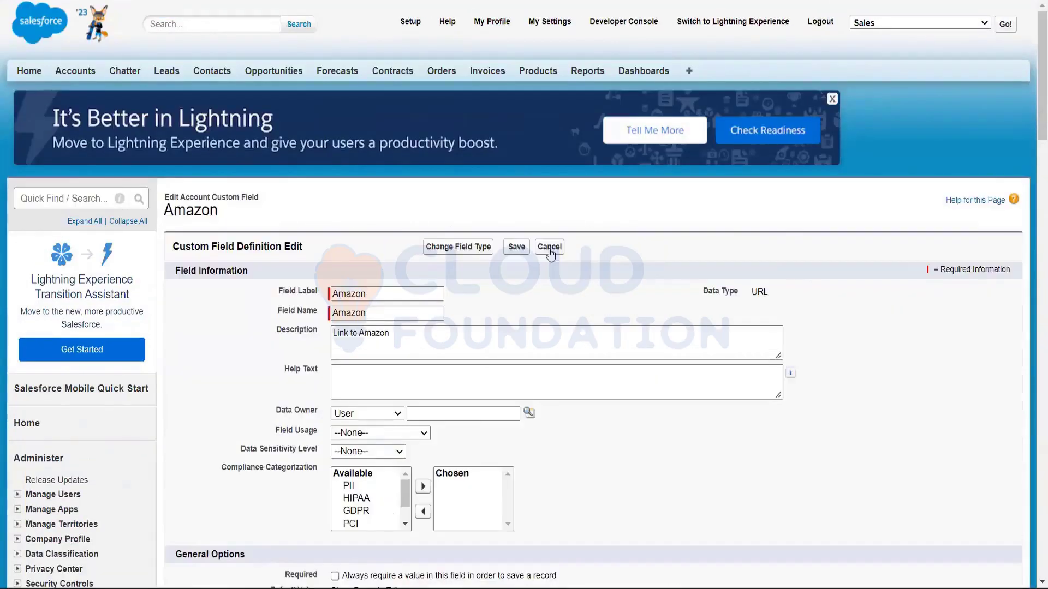
click(550, 248)
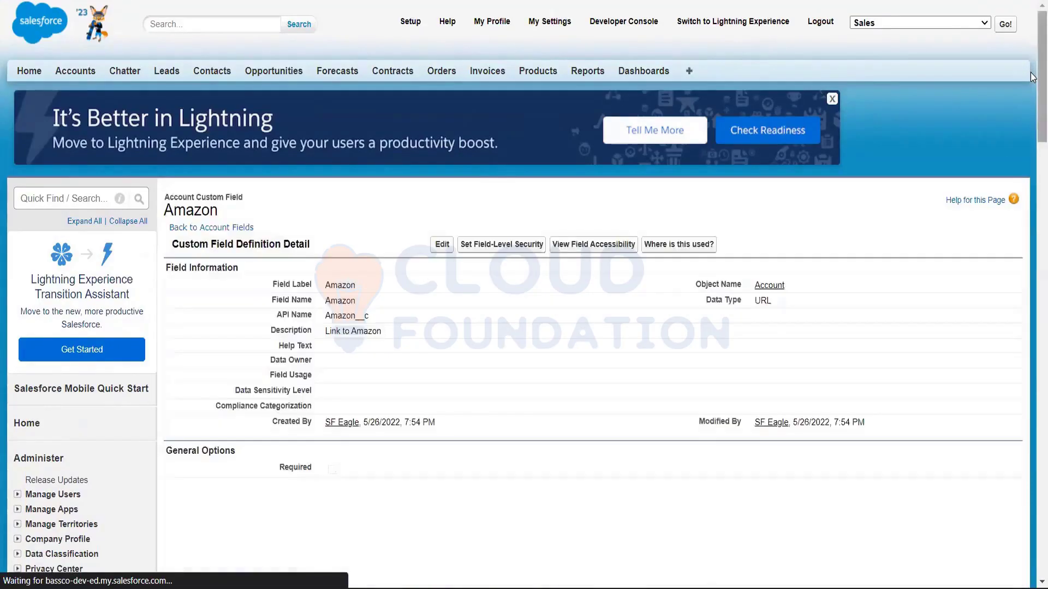
drag(1039, 73, 1039, 195)
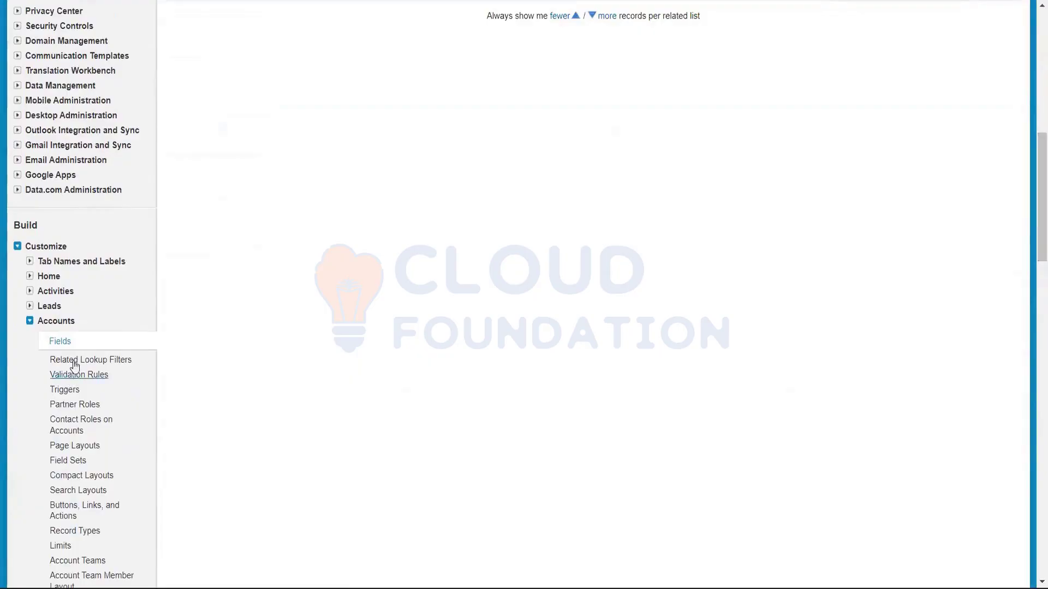
click(66, 348)
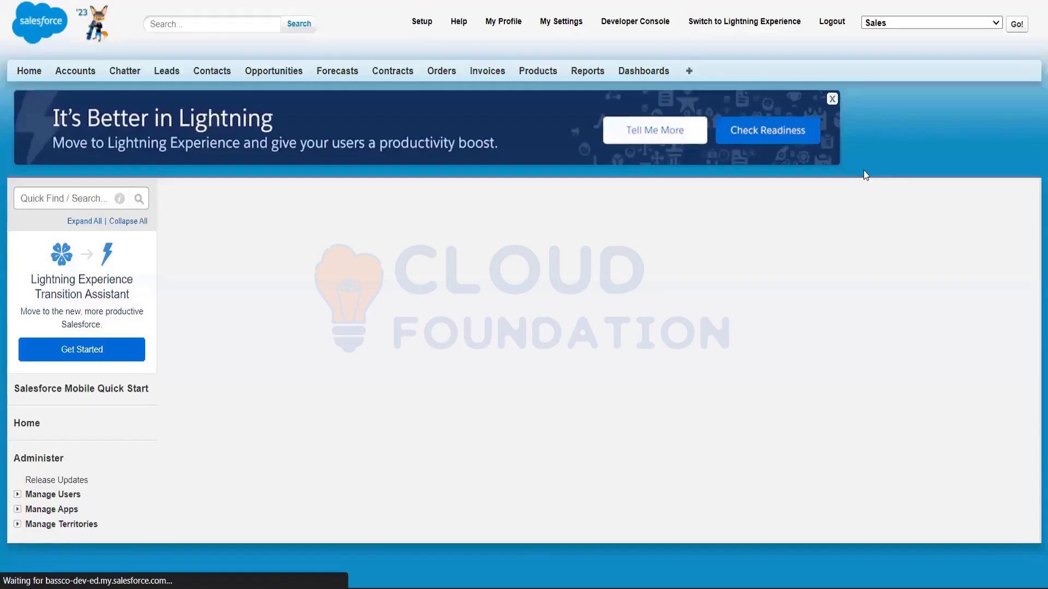
scroll(1032, 227, down, 10)
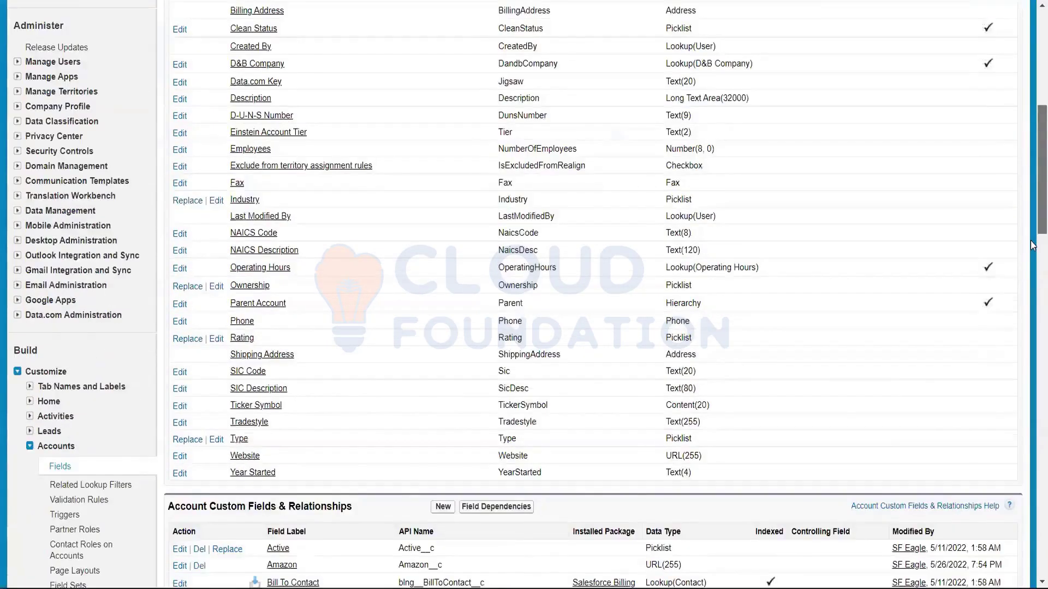
- Look over the Account custom fields, open the Amazon field's definition for editing and cancel without changes
scroll(1033, 315, down, 6)
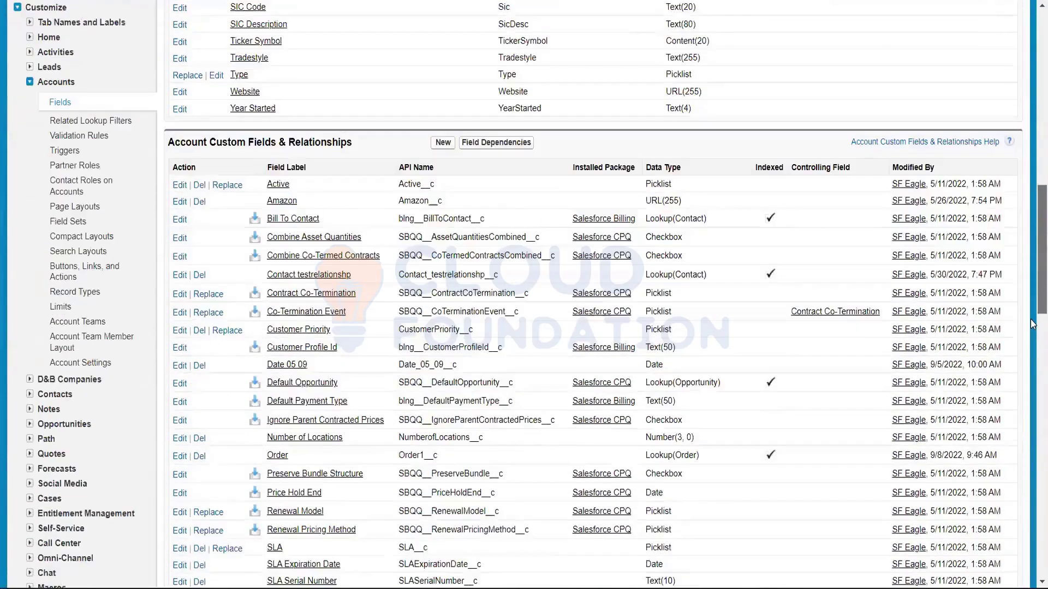
scroll(1032, 325, down, 1)
scroll(860, 248, up, 3)
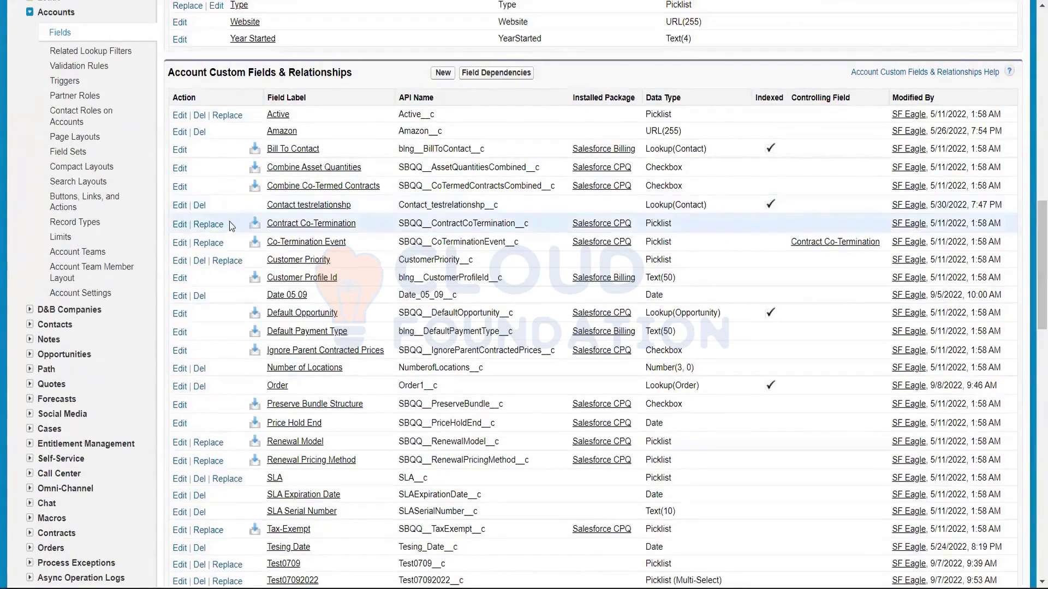
click(179, 133)
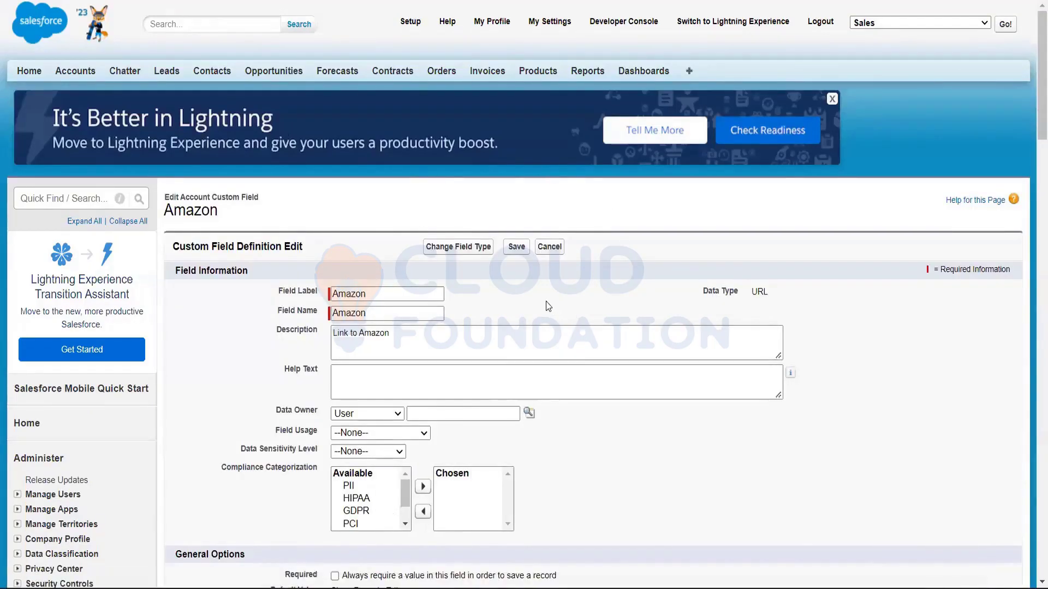
click(550, 249)
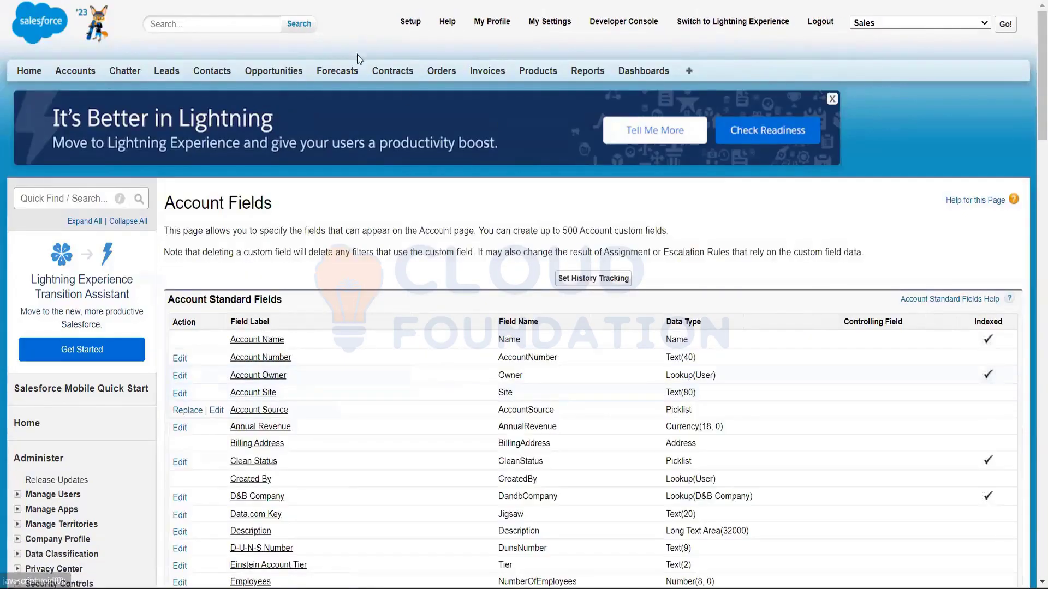
- Open the Setup home page and look over its recent items and quick links
click(418, 25)
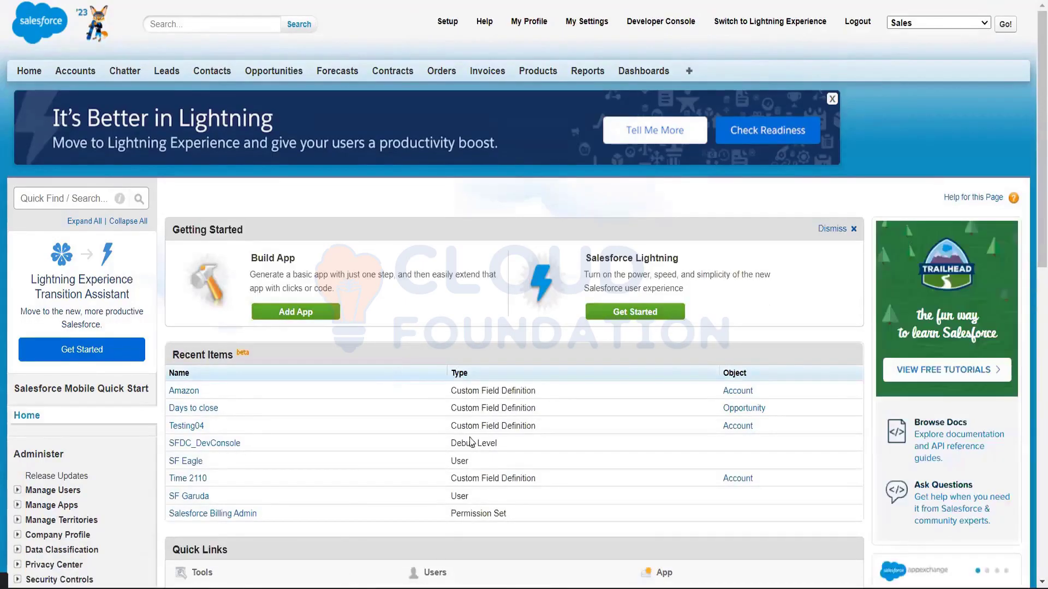
scroll(1026, 223, down, 3)
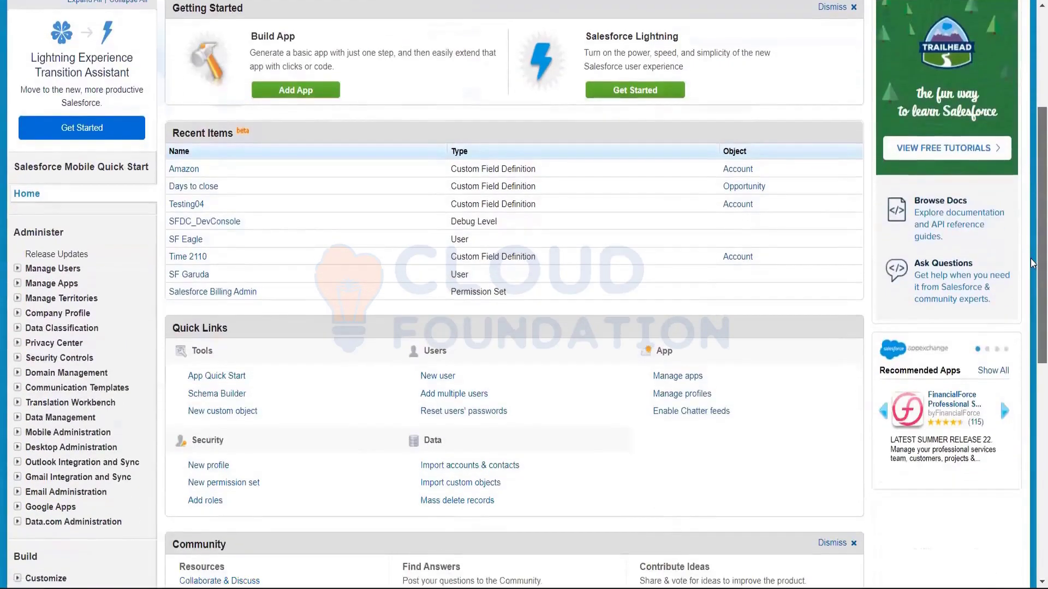
scroll(1032, 205, up, 3)
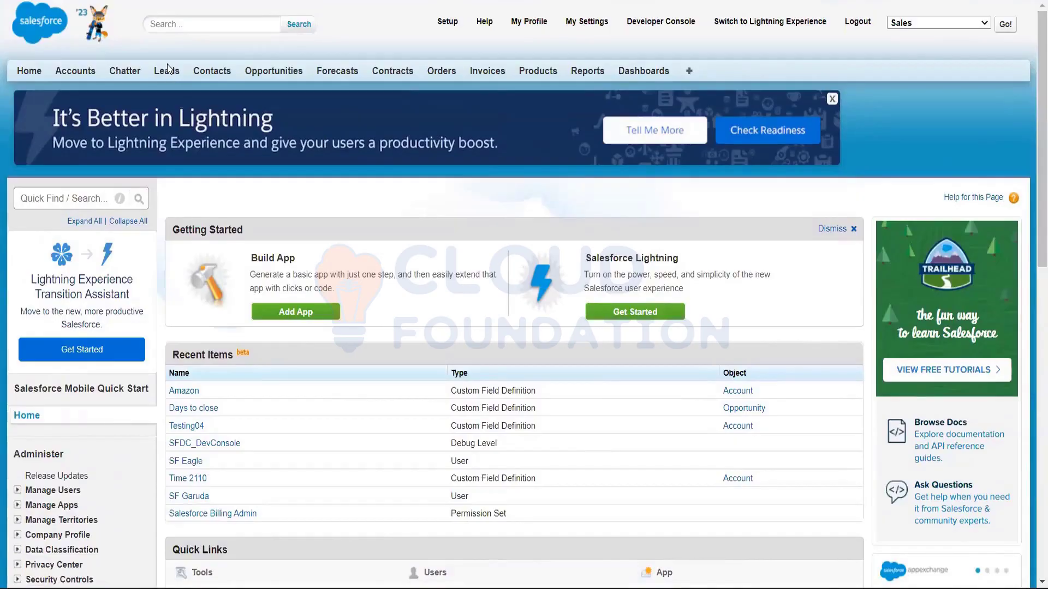
- Open the American Banking Corp.1 account record and go from it to the Account object's field list
click(78, 72)
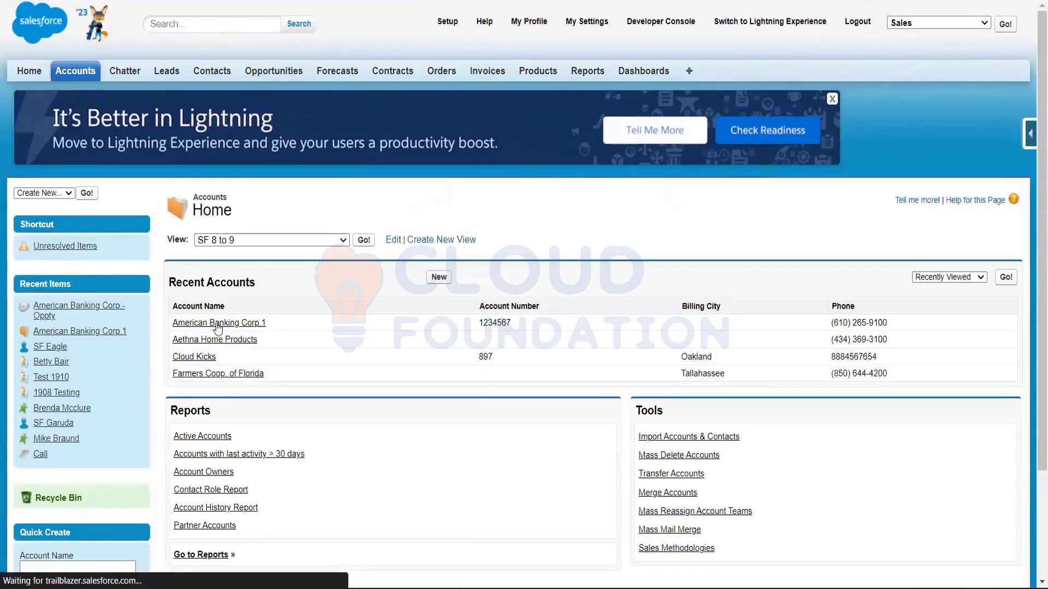
click(218, 323)
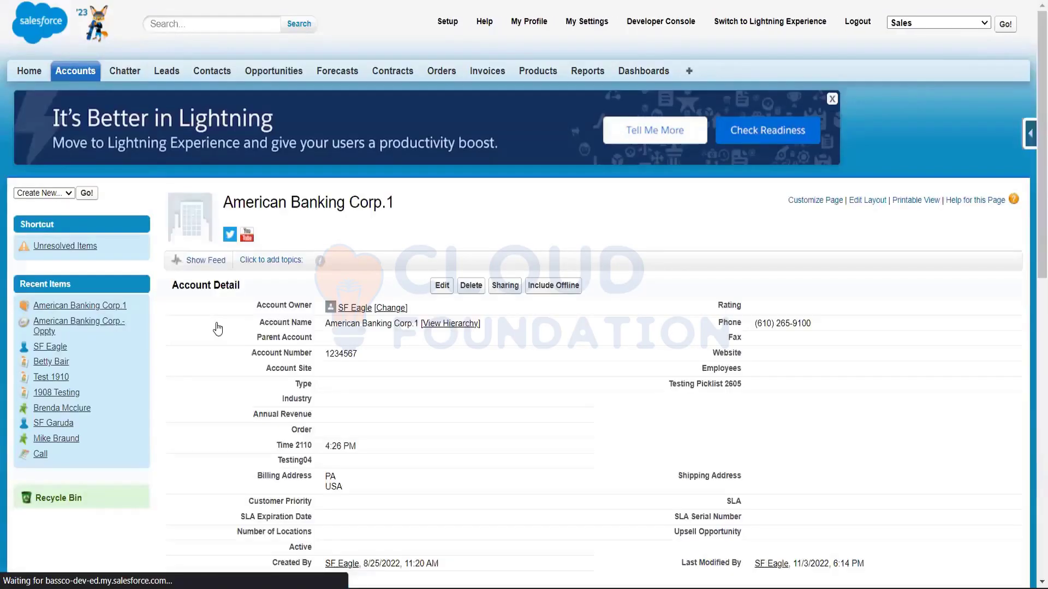
click(1031, 137)
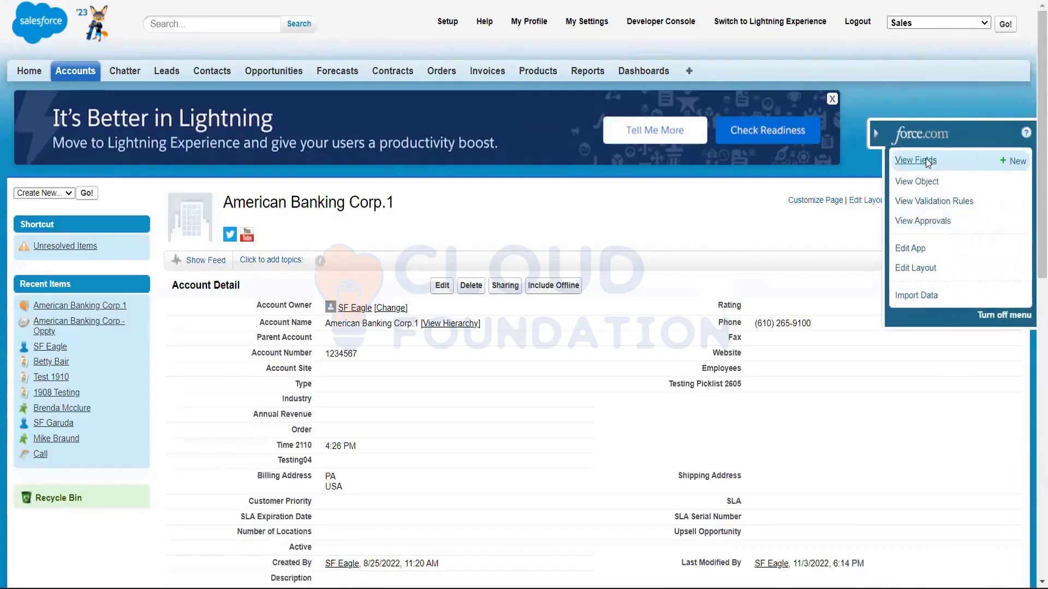
click(926, 159)
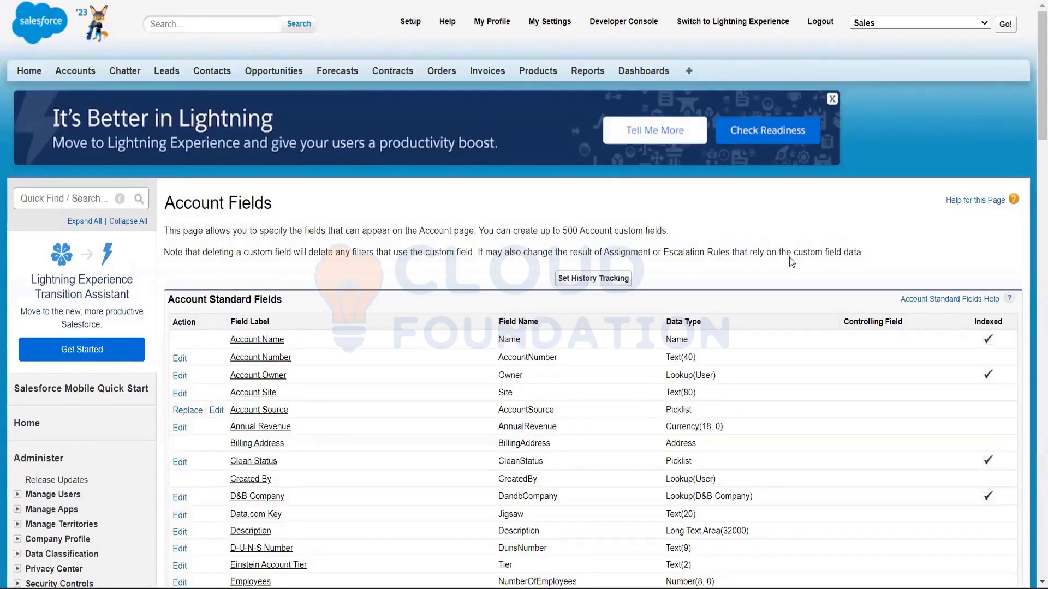
- Start a new Account custom field, look through all available data types and cancel the creation
scroll(1031, 211, down, 2)
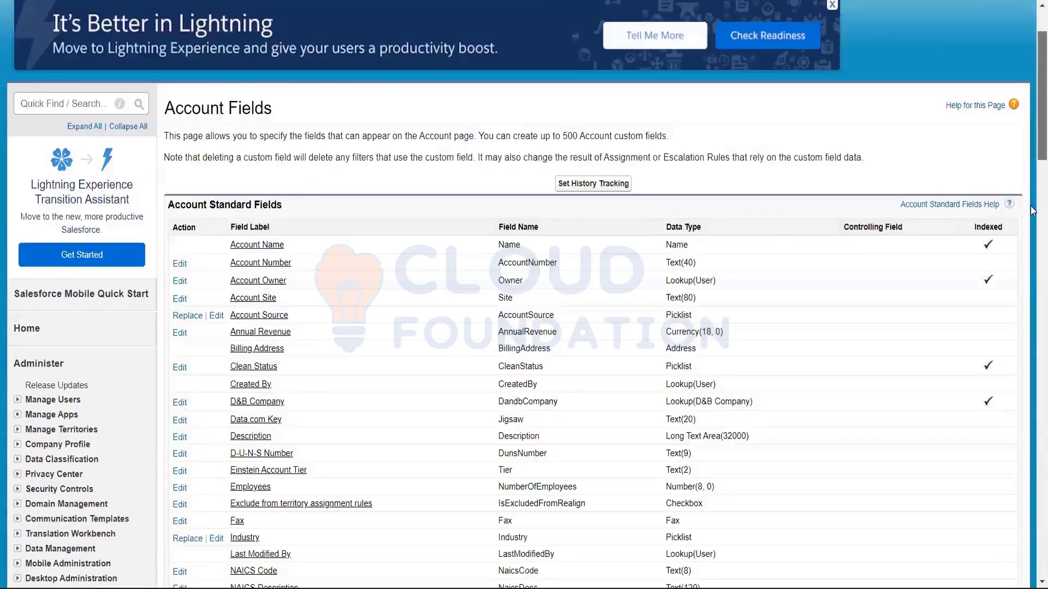
scroll(465, 202, down, 8)
scroll(450, 206, down, 1)
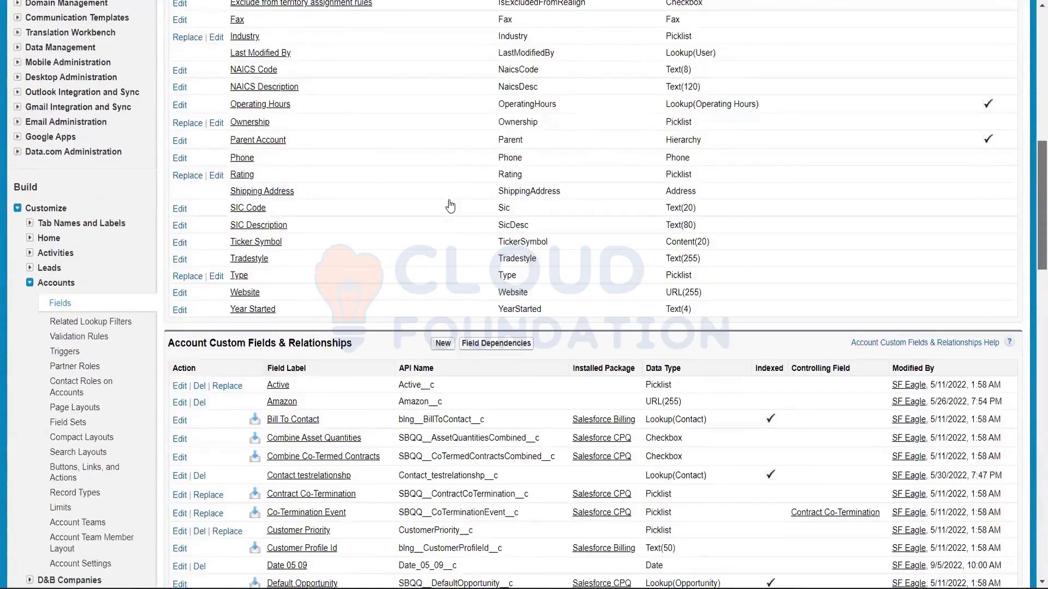
scroll(450, 206, down, 3)
click(446, 198)
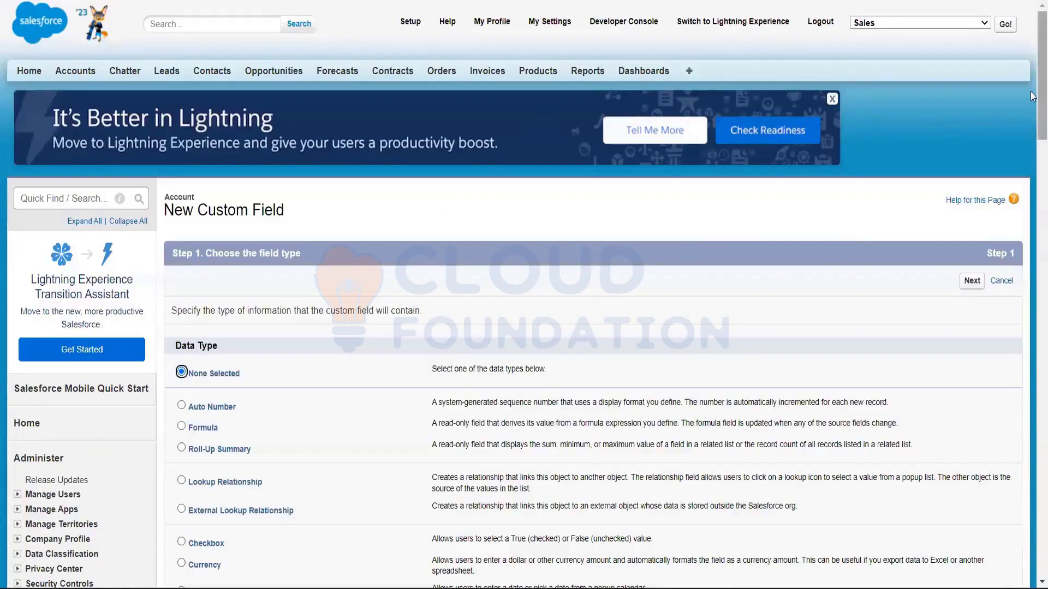
scroll(1034, 149, down, 3)
scroll(1033, 149, down, 2)
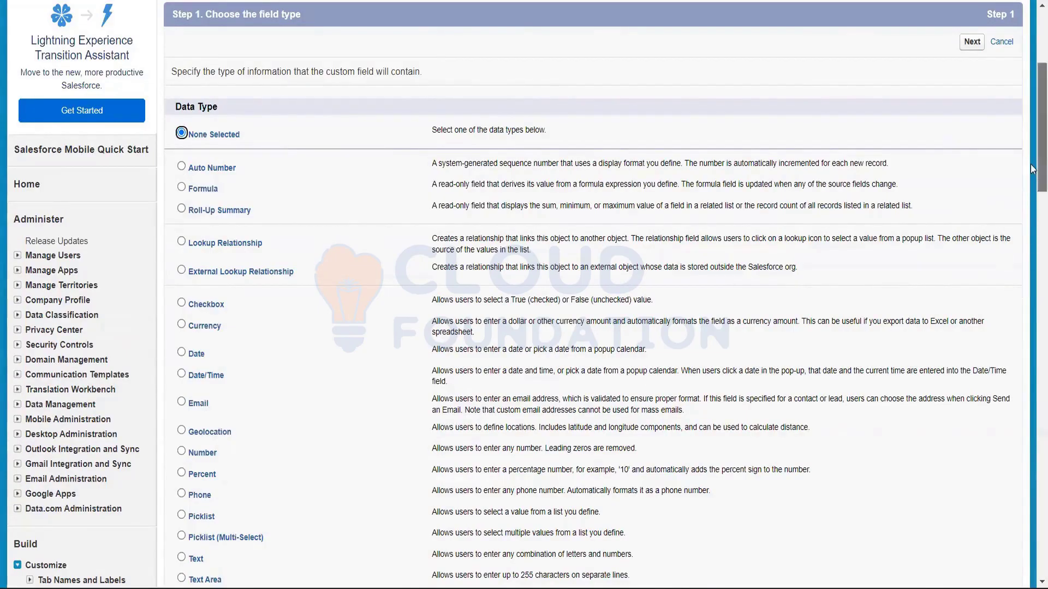
scroll(1033, 231, down, 2)
scroll(1033, 230, down, 3)
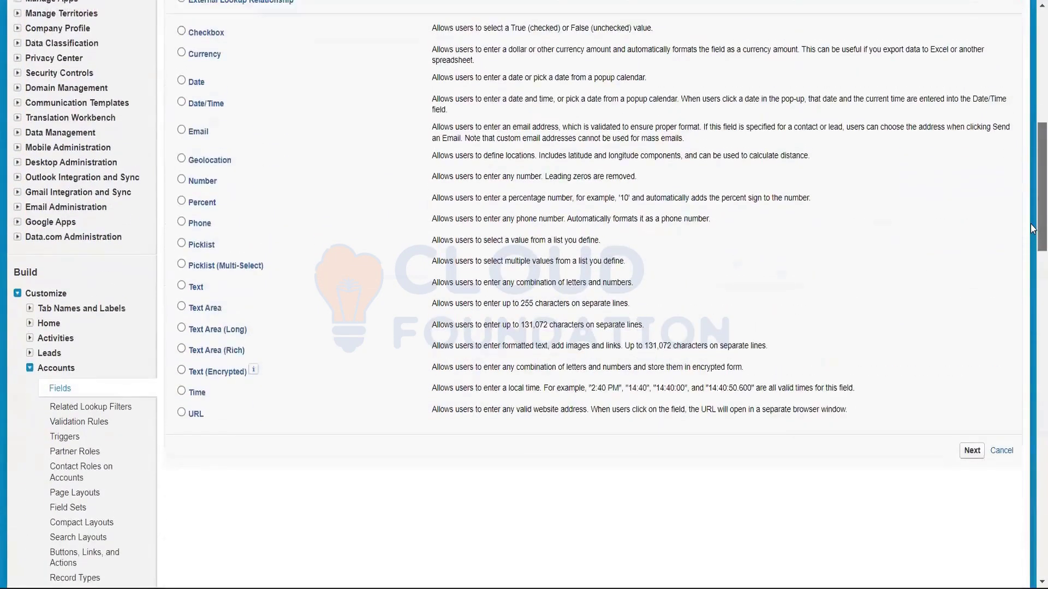
scroll(1033, 231, up, 8)
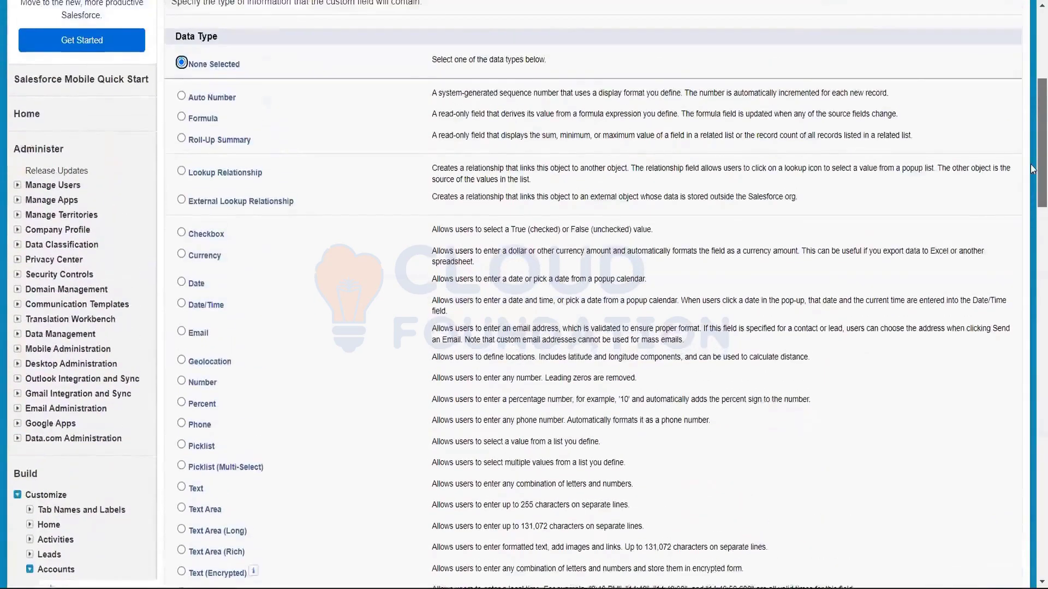
scroll(1033, 127, up, 1)
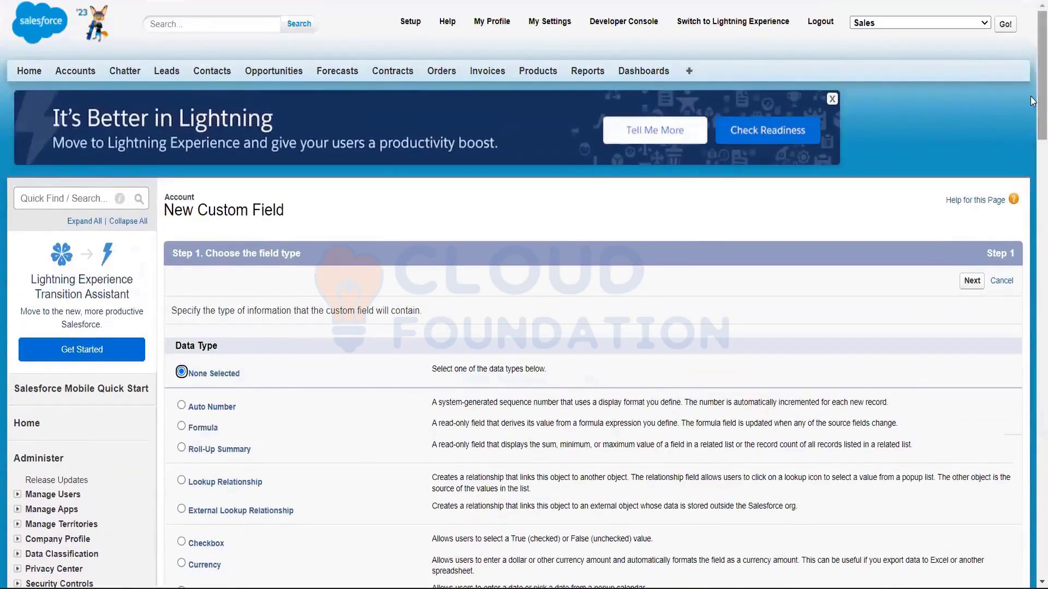
click(1003, 281)
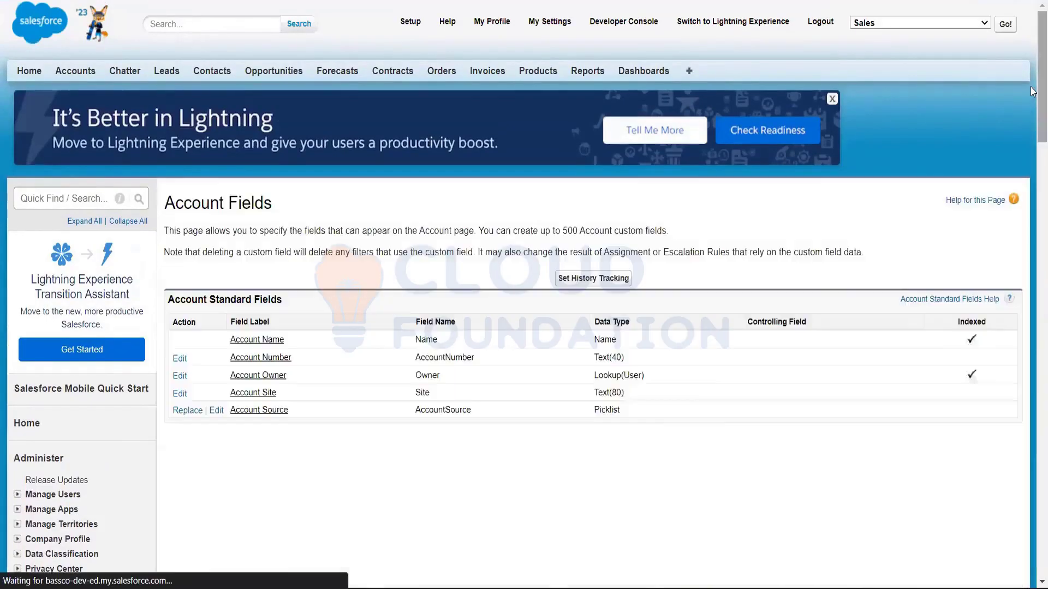
- Look through the Account standard and custom fields, and open the Account Related Lookup Filters page
scroll(1034, 109, down, 2)
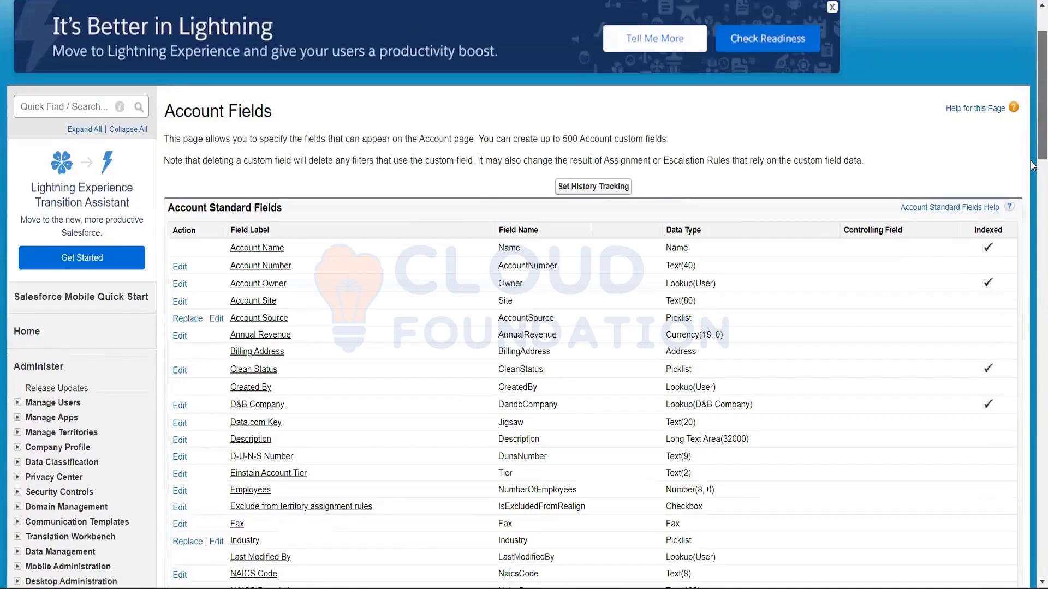
scroll(1033, 166, down, 6)
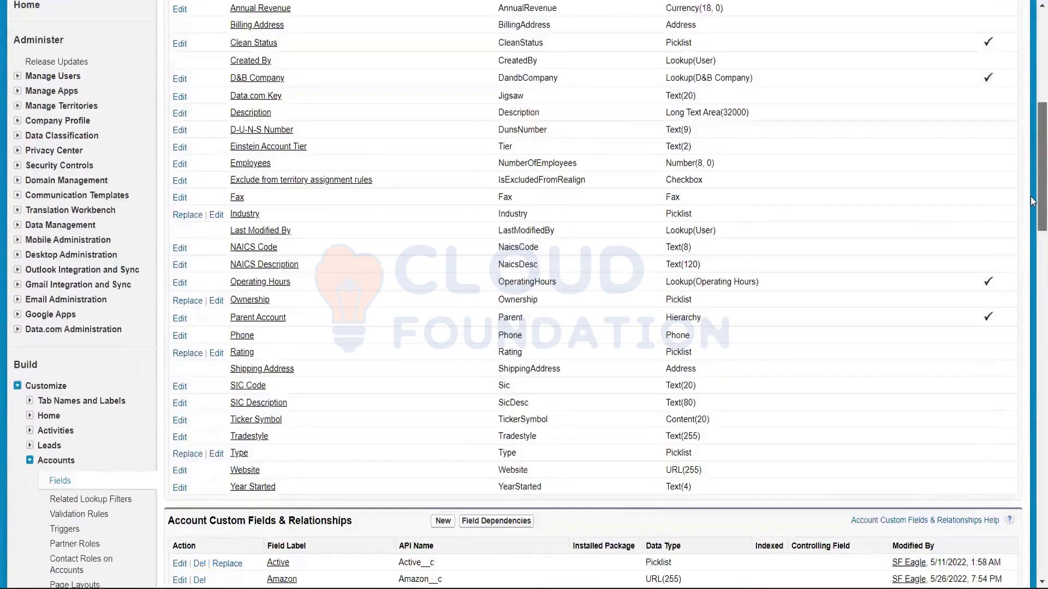
scroll(1034, 202, down, 4)
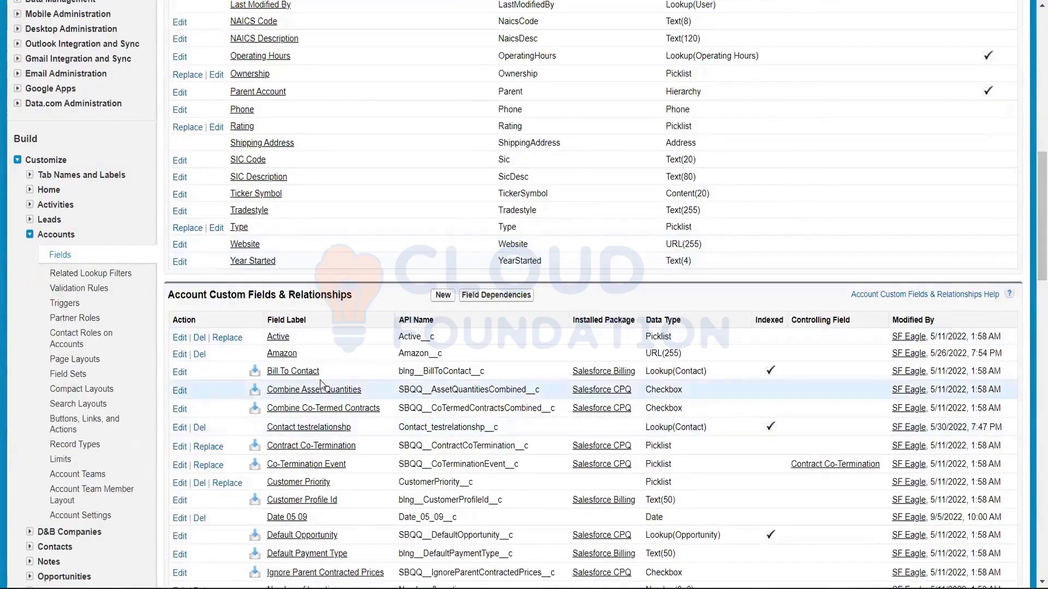
click(119, 279)
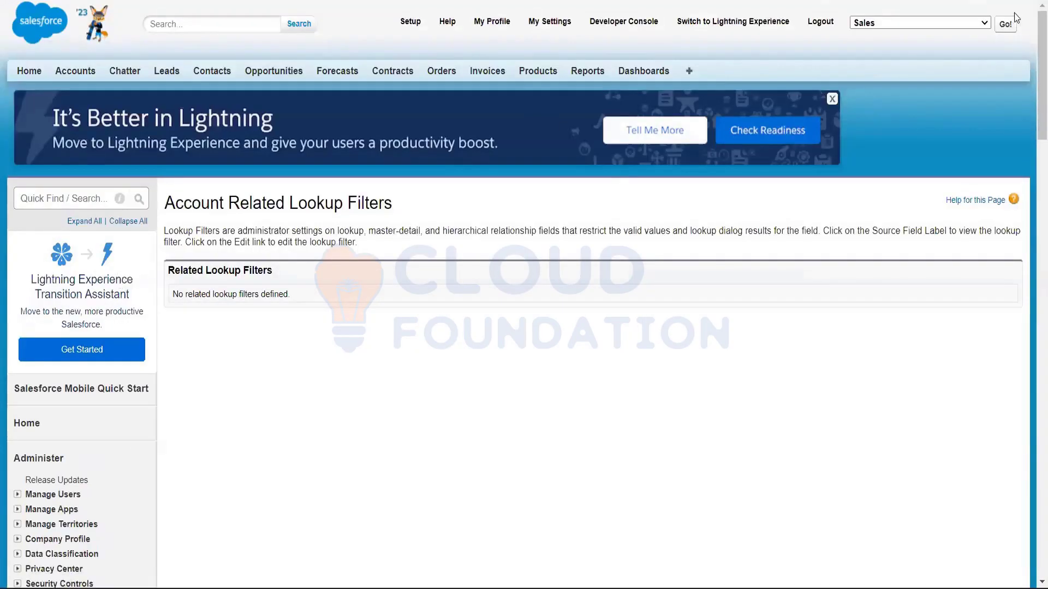
- Open the Buttons, Links, and Actions page for Account and look over the listed entries
drag(1033, 49, 1033, 210)
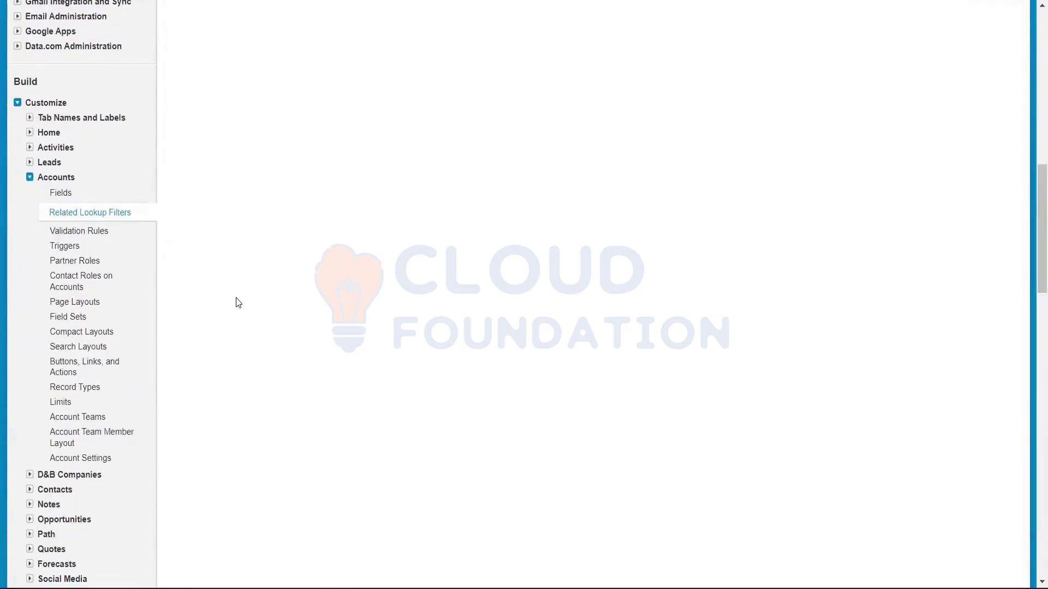
click(59, 366)
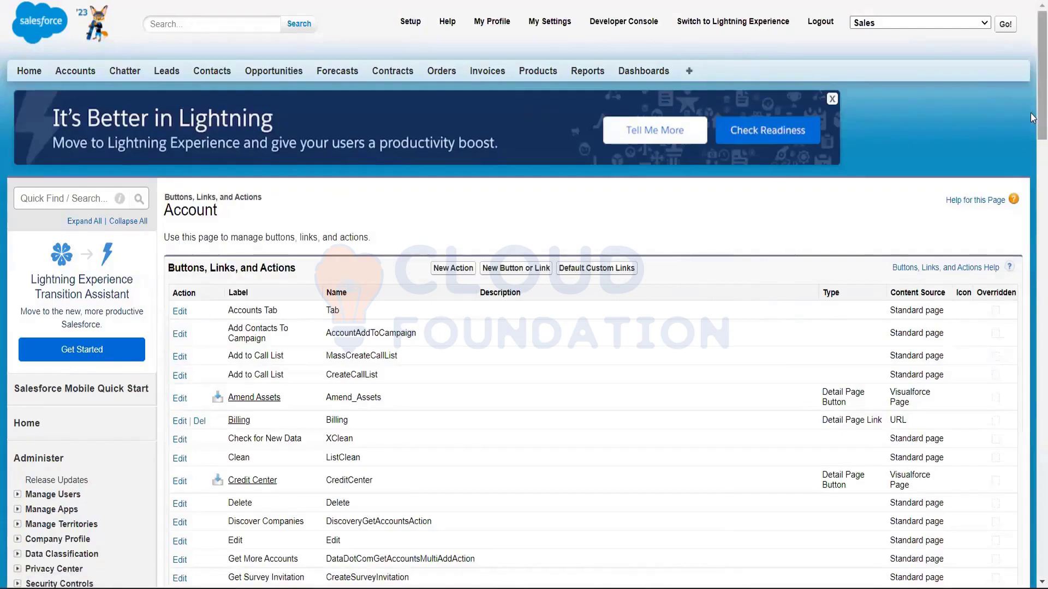
scroll(1034, 122, down, 2)
drag(1033, 121, 1033, 143)
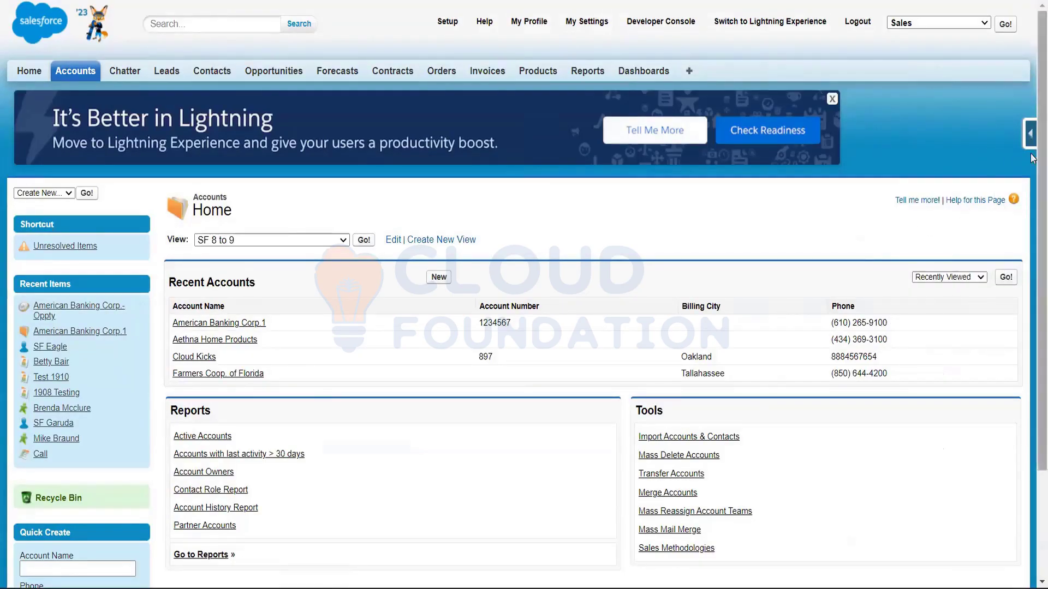
- Open the American Banking Corp.1 account, bring up its page layout for editing and look over the Account Layout sections
click(215, 323)
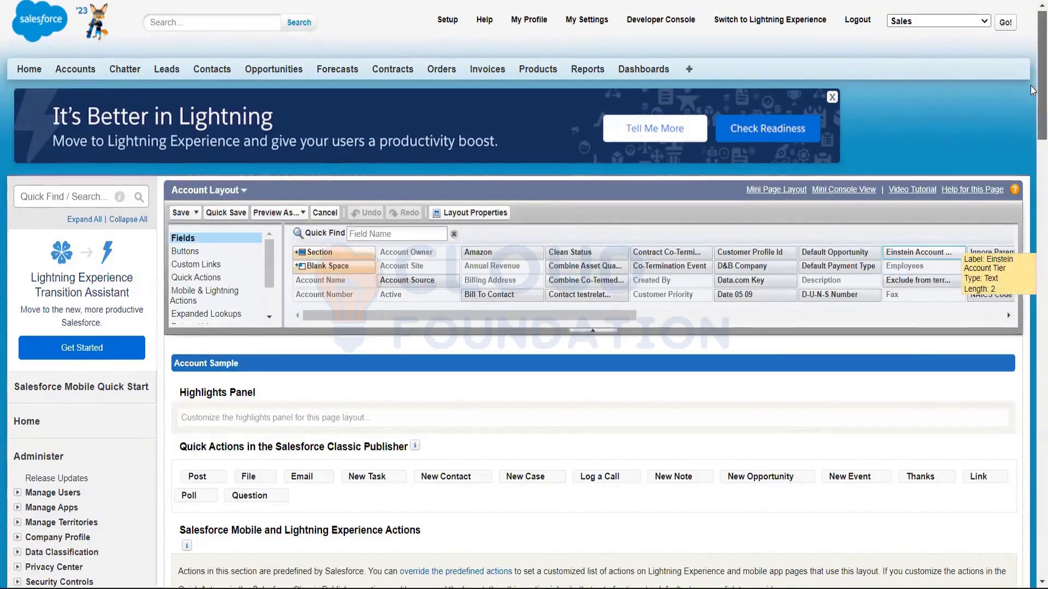
scroll(1033, 110, down, 3)
scroll(1034, 169, down, 5)
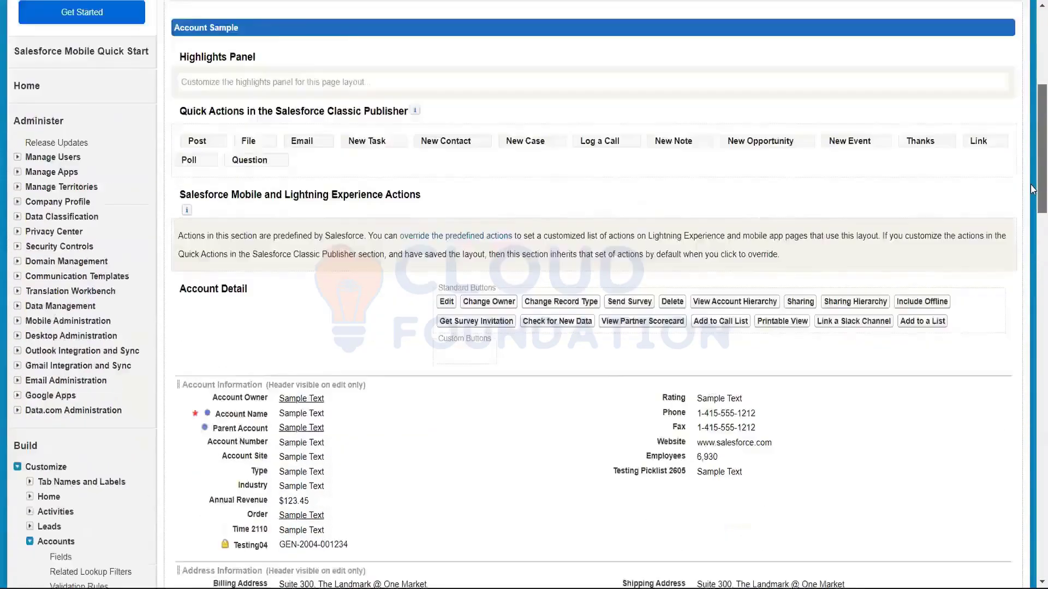
scroll(228, 260, up, 9)
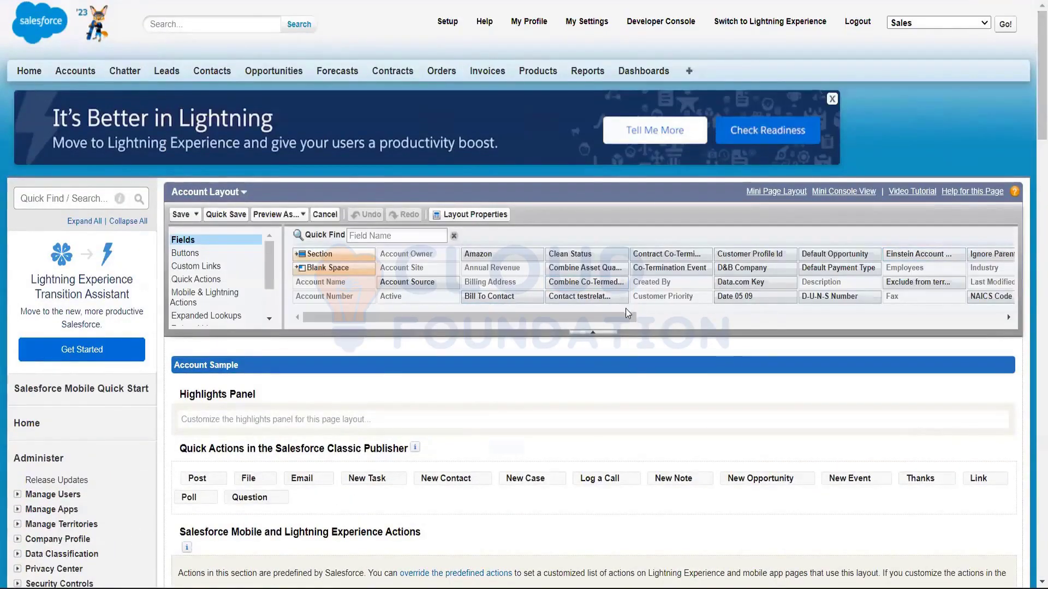
- Examine the Fields, Buttons and Custom Links available for the Account Layout, and review the layout down to its Custom Links section
drag(633, 317, 519, 296)
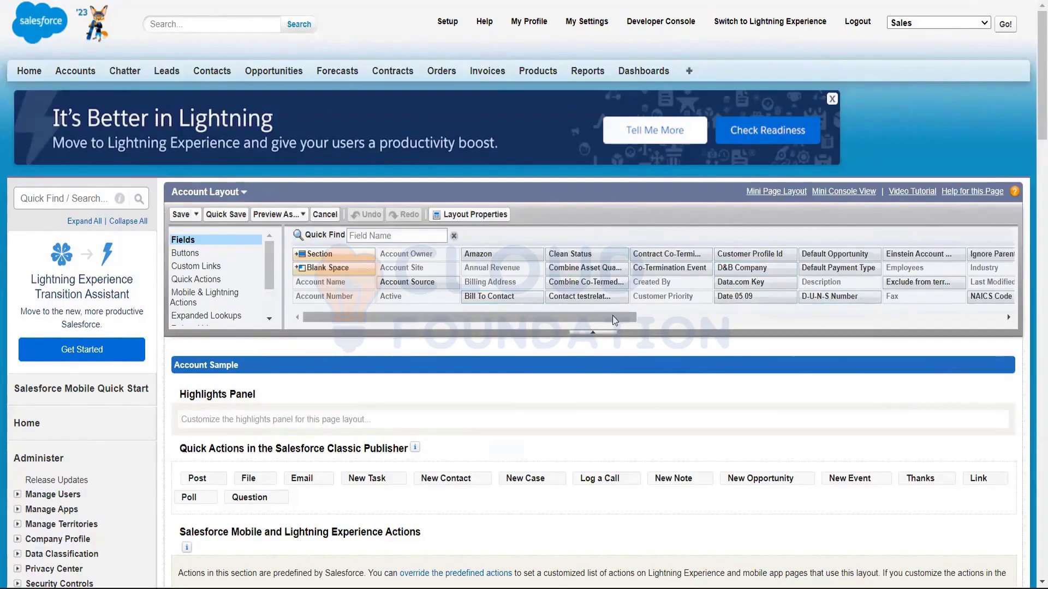
drag(552, 317, 515, 317)
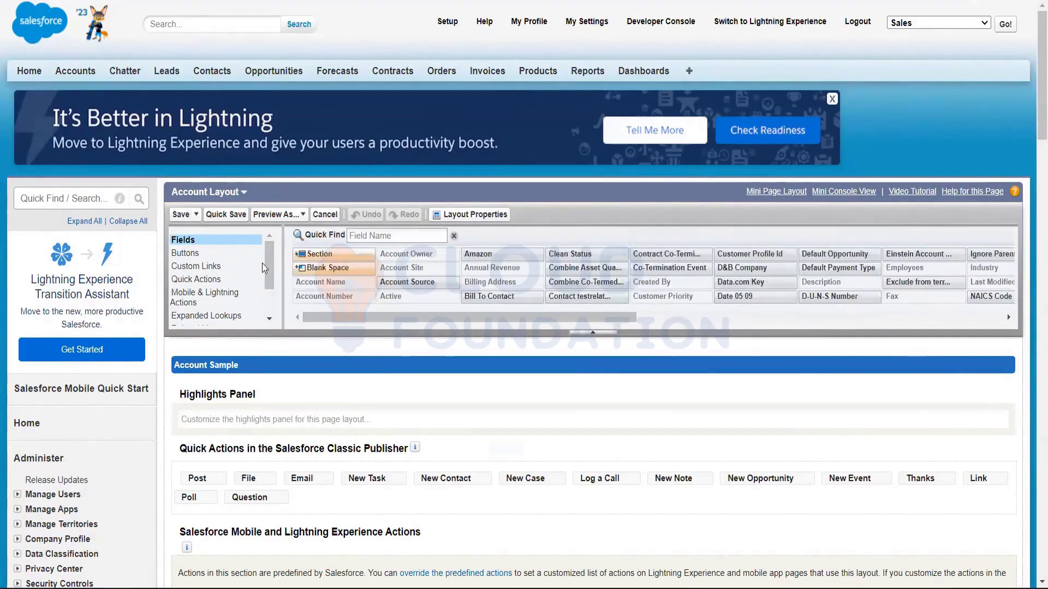
click(211, 257)
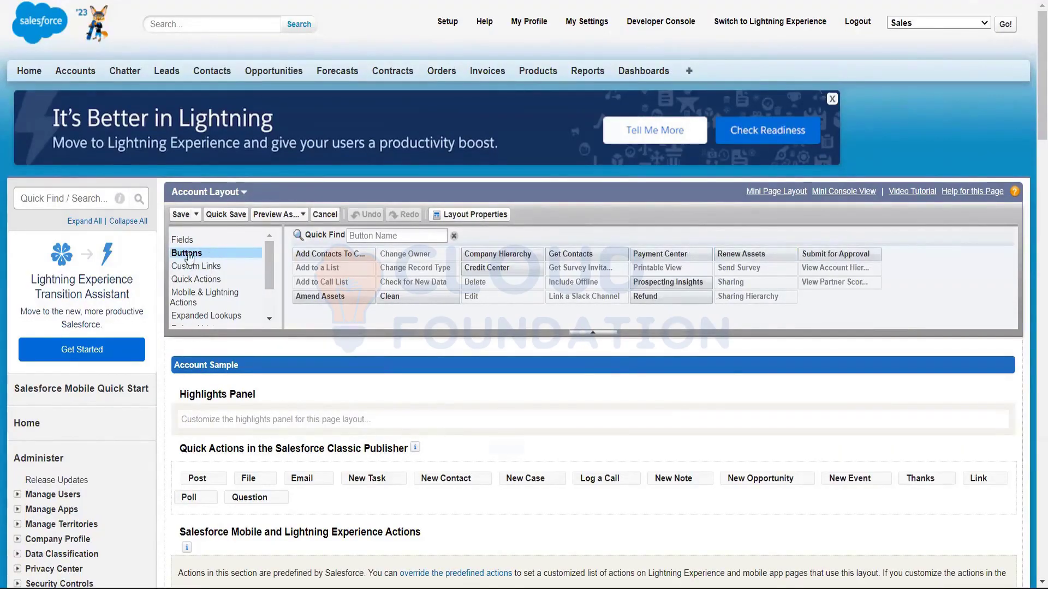
click(194, 243)
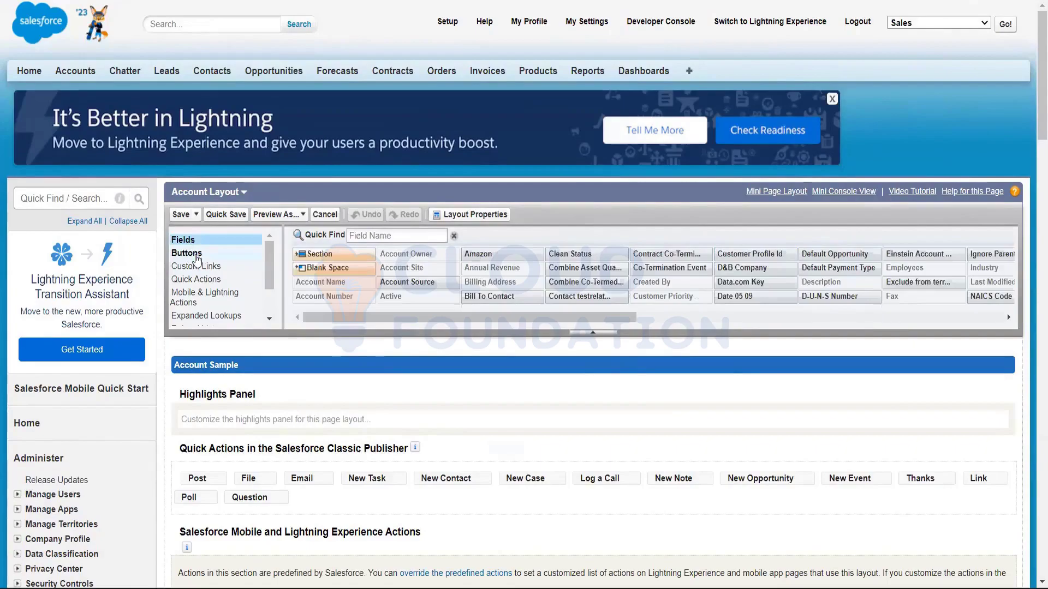
click(197, 256)
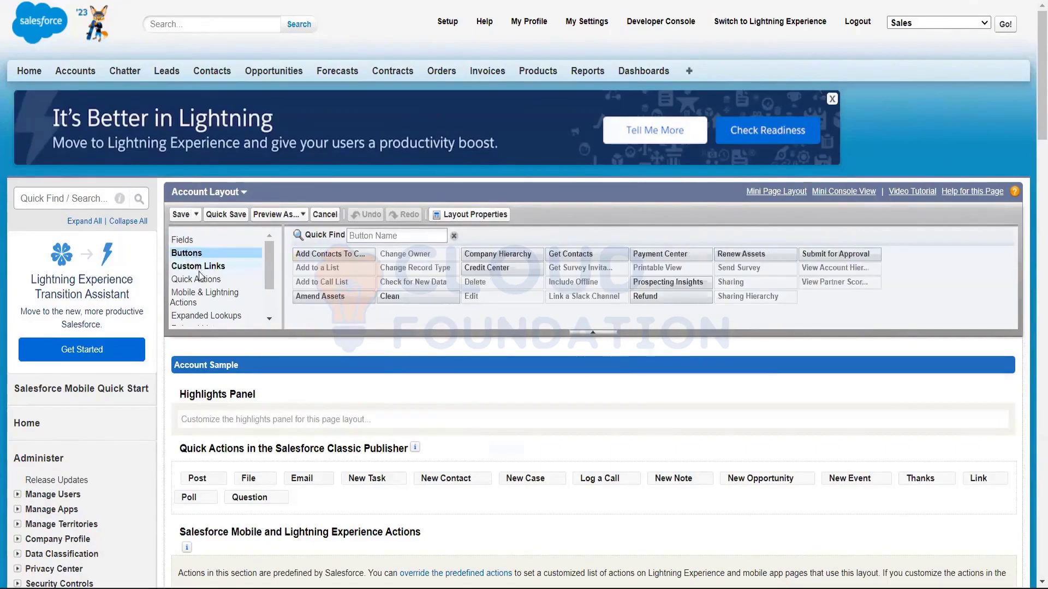
click(198, 267)
scroll(864, 236, down, 12)
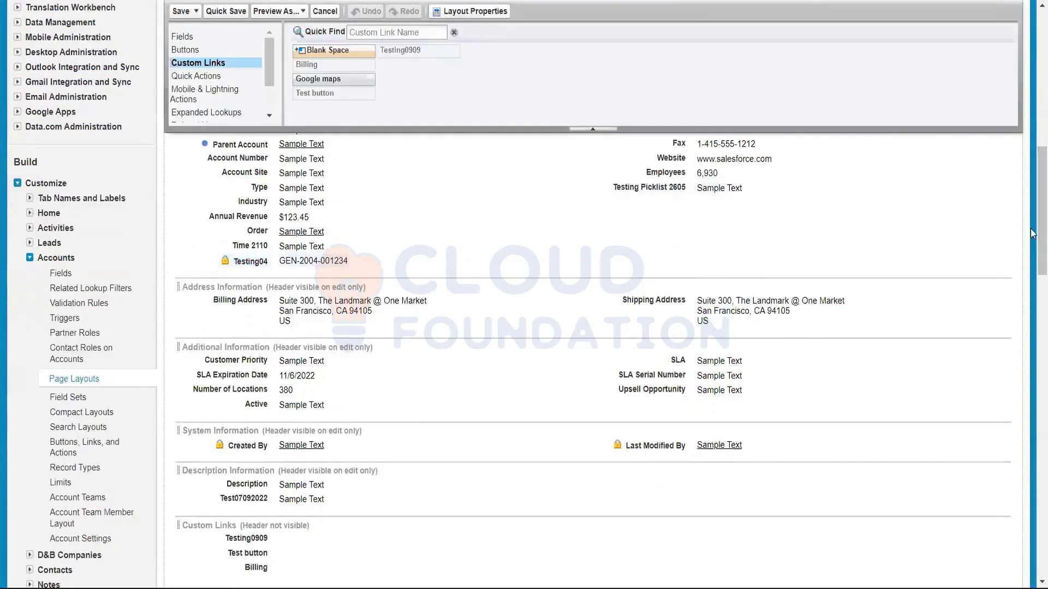
- Examine the Quick Actions, Mobile & Lightning Actions, Expanded Lookups and Related Lists elements available for the Account Layout
scroll(1034, 230, up, 5)
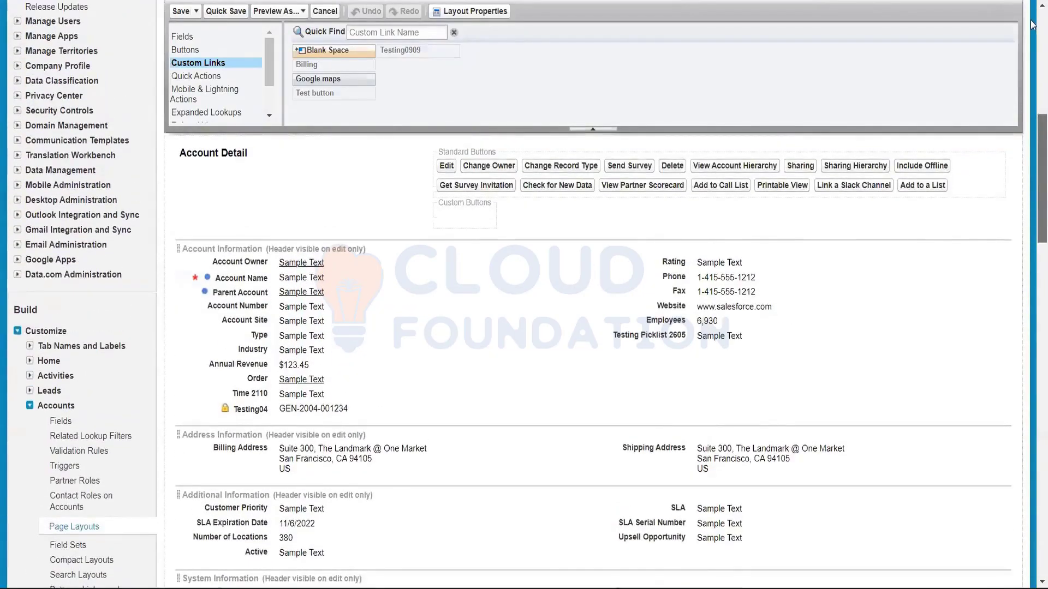
scroll(219, 243, up, 8)
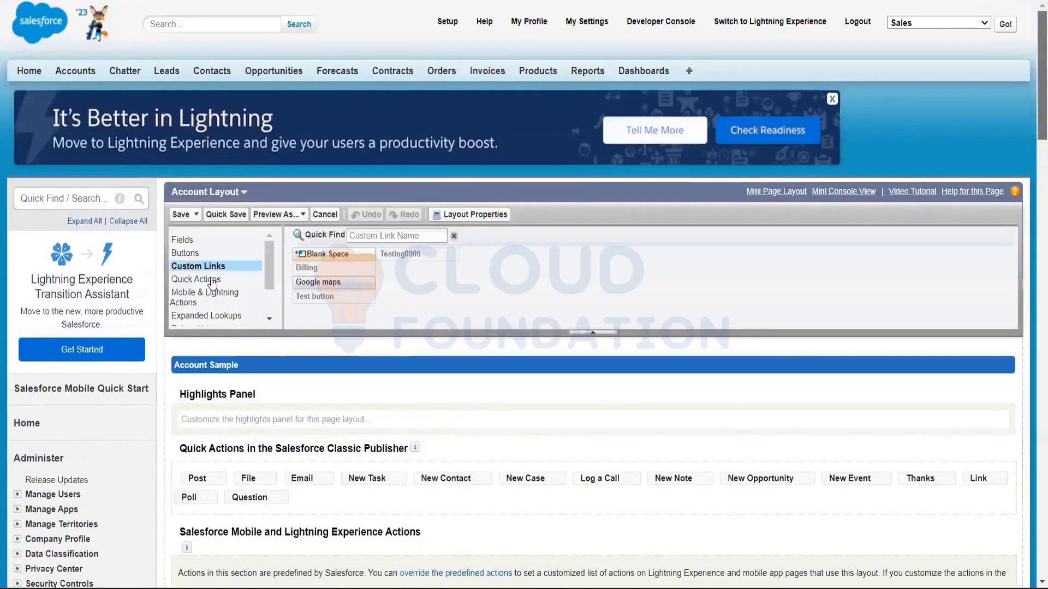
click(214, 295)
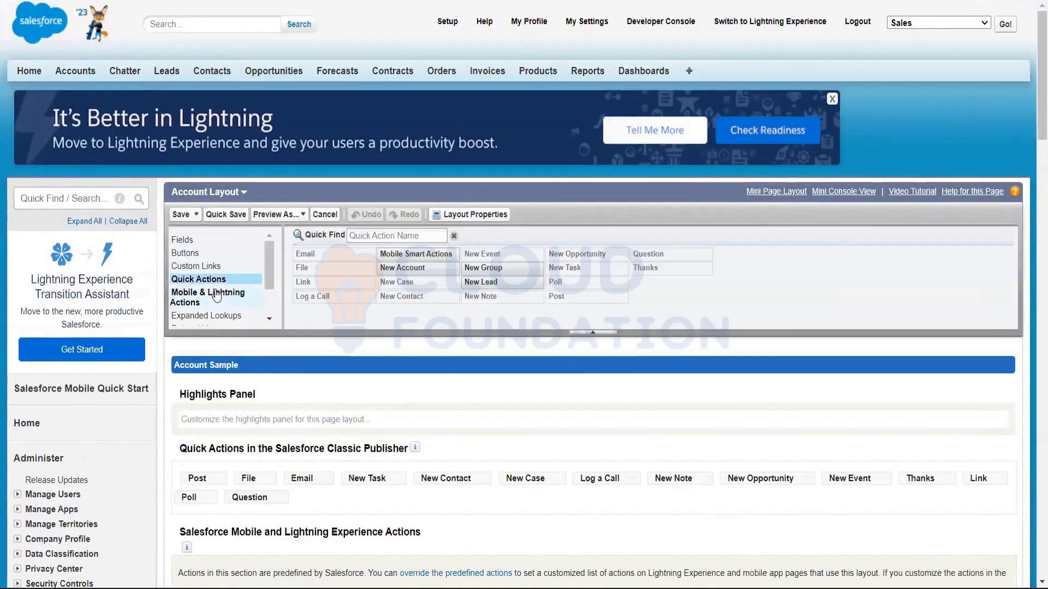
scroll(273, 295, down, 1)
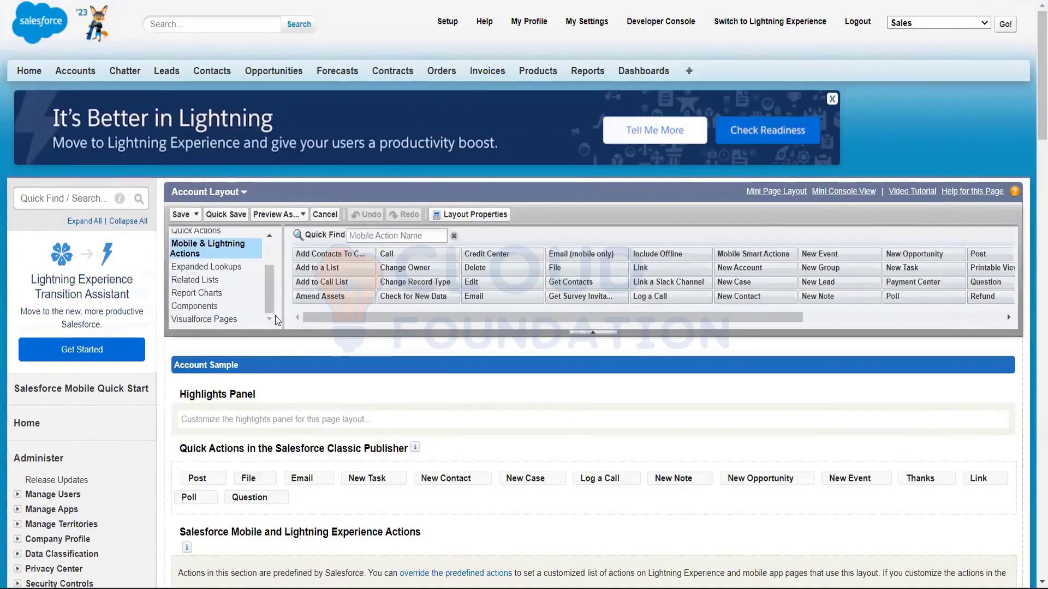
click(210, 267)
scroll(508, 186, down, 6)
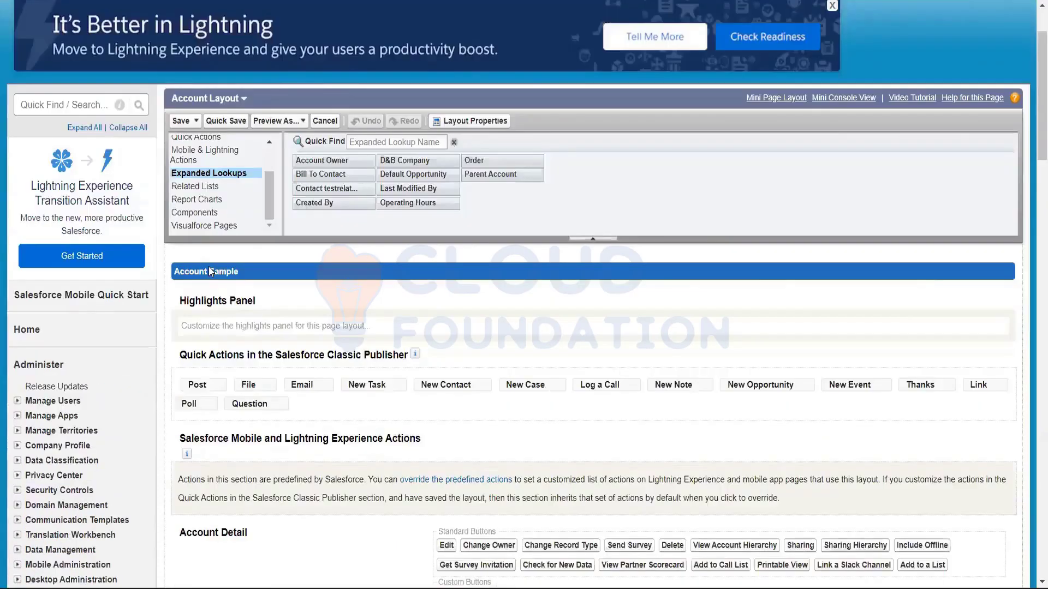
scroll(996, 172, down, 14)
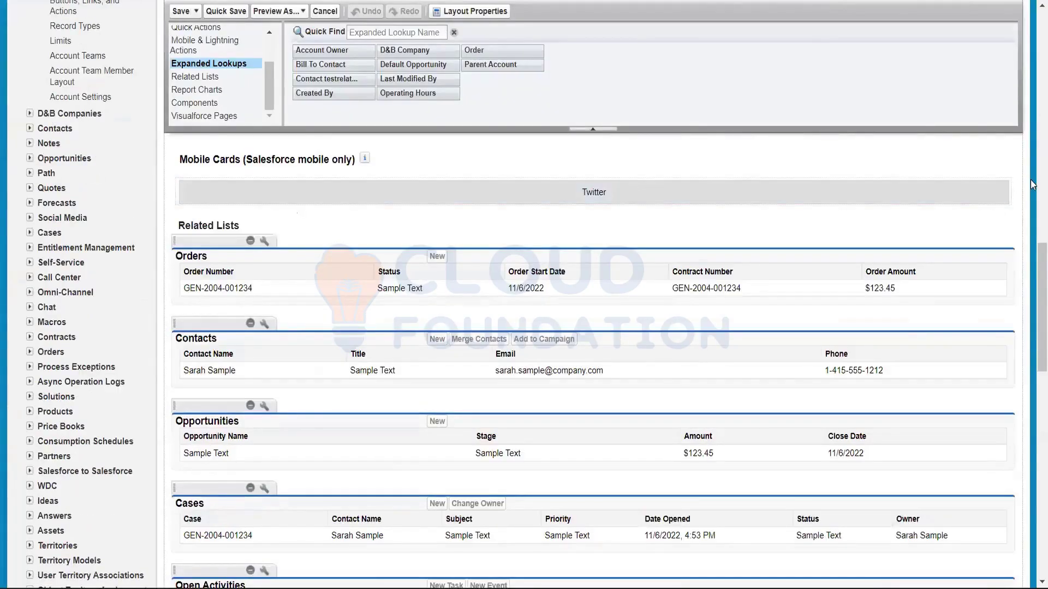
scroll(1031, 185, up, 5)
scroll(1031, 184, up, 4)
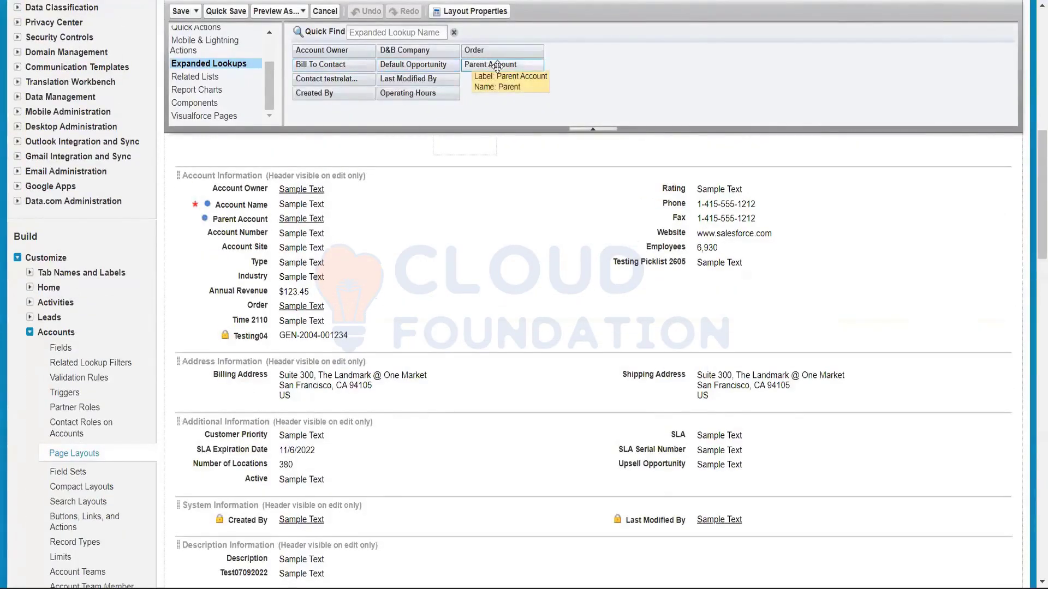
click(204, 79)
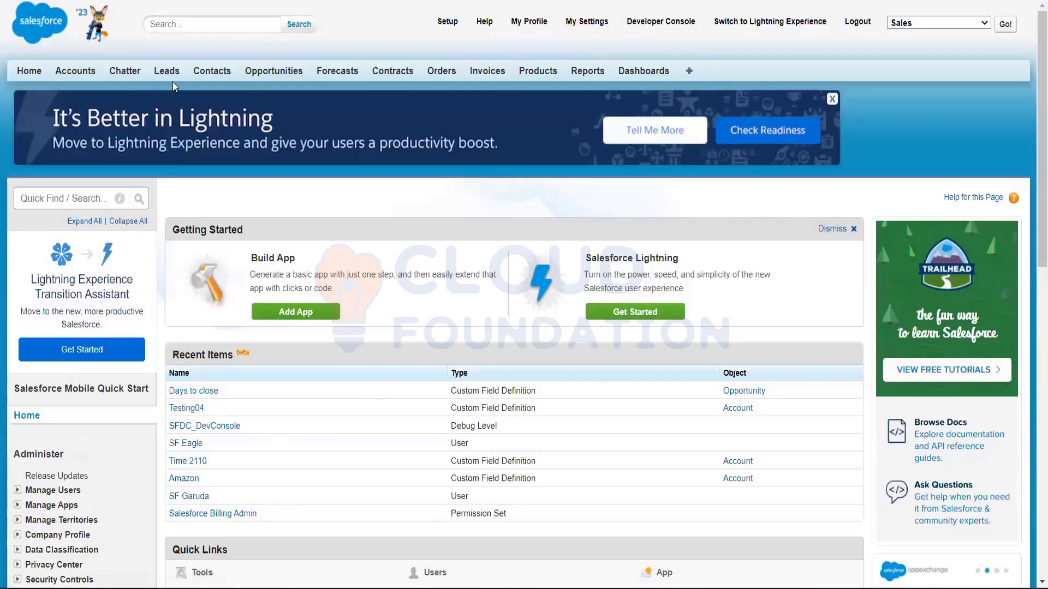
- Open the American Banking Corp.1 account record and look over its detail fields, custom links and related lists
click(77, 72)
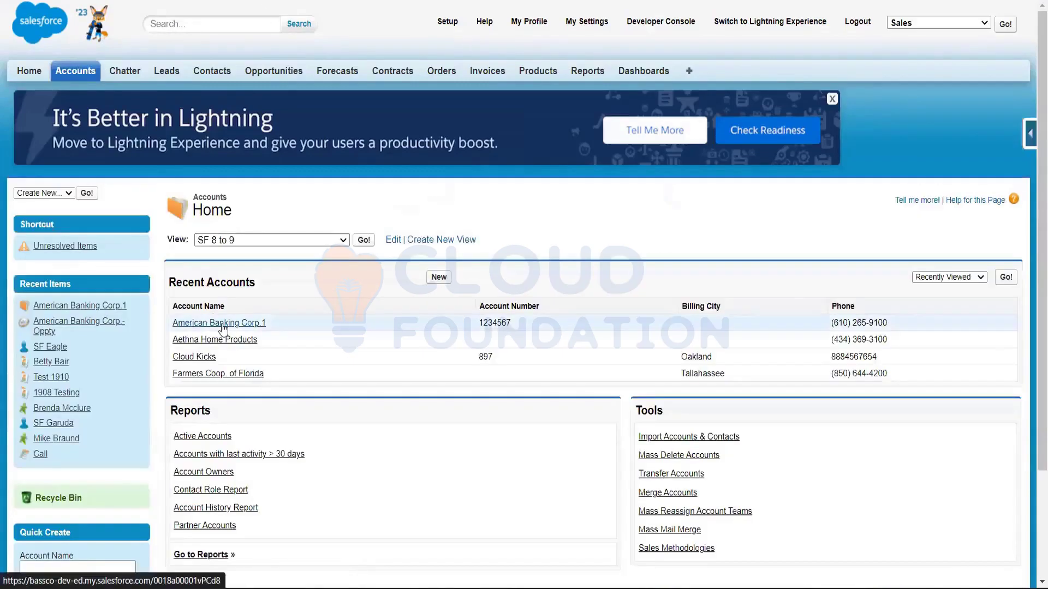
click(222, 324)
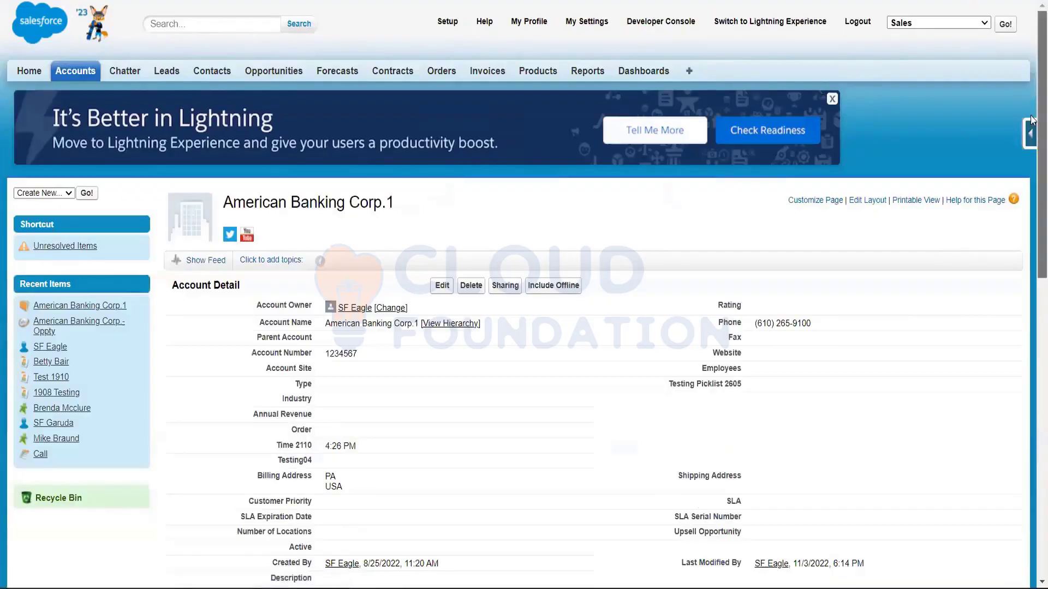
scroll(1034, 257, down, 3)
scroll(1033, 313, down, 5)
scroll(1033, 327, up, 3)
scroll(1034, 371, down, 4)
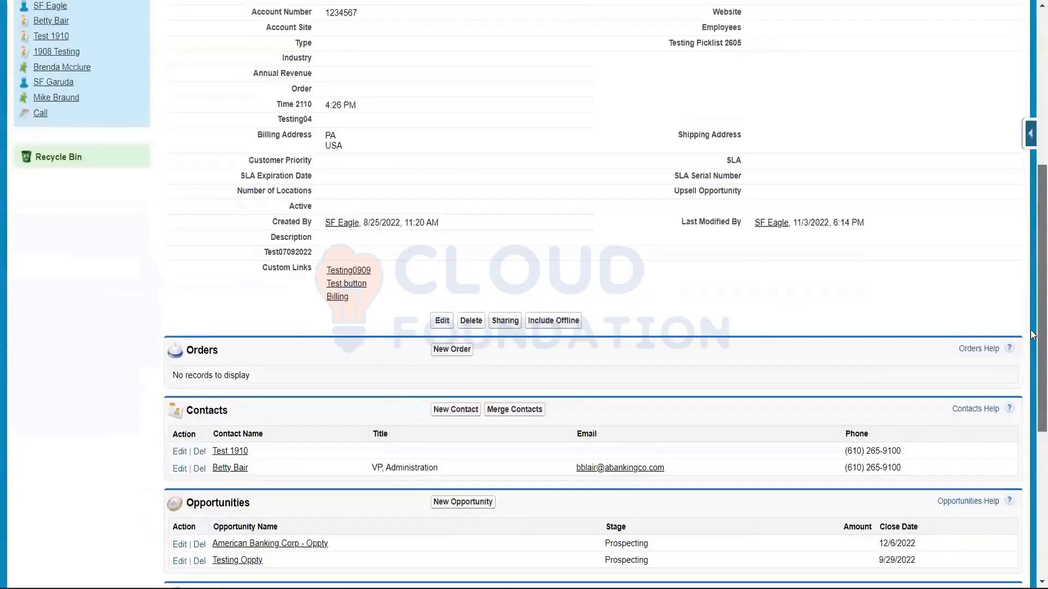
scroll(1033, 385, down, 2)
scroll(1034, 246, up, 5)
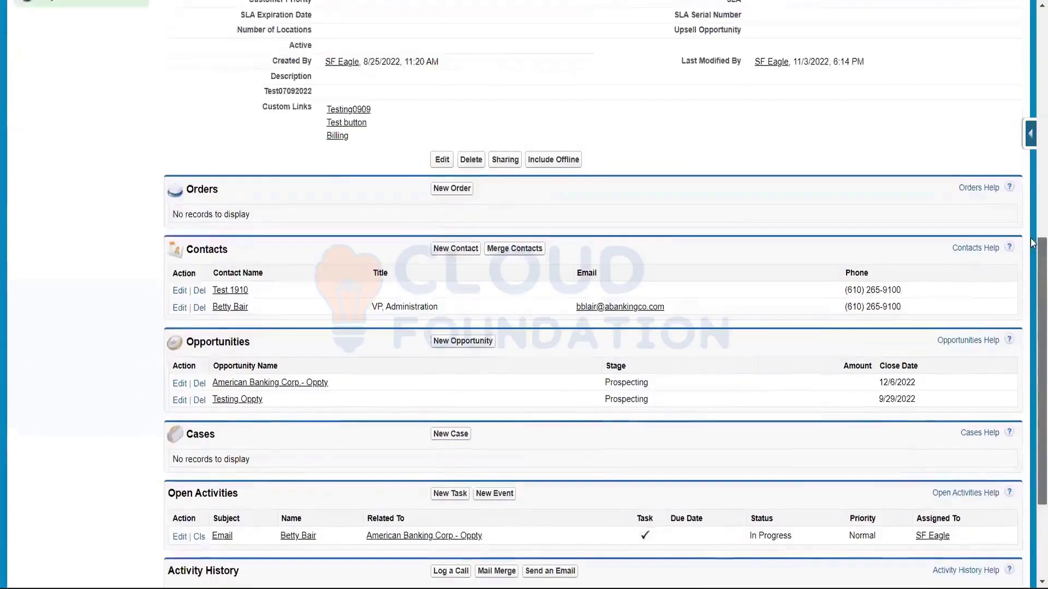
scroll(1033, 111, up, 5)
scroll(1033, 205, down, 1)
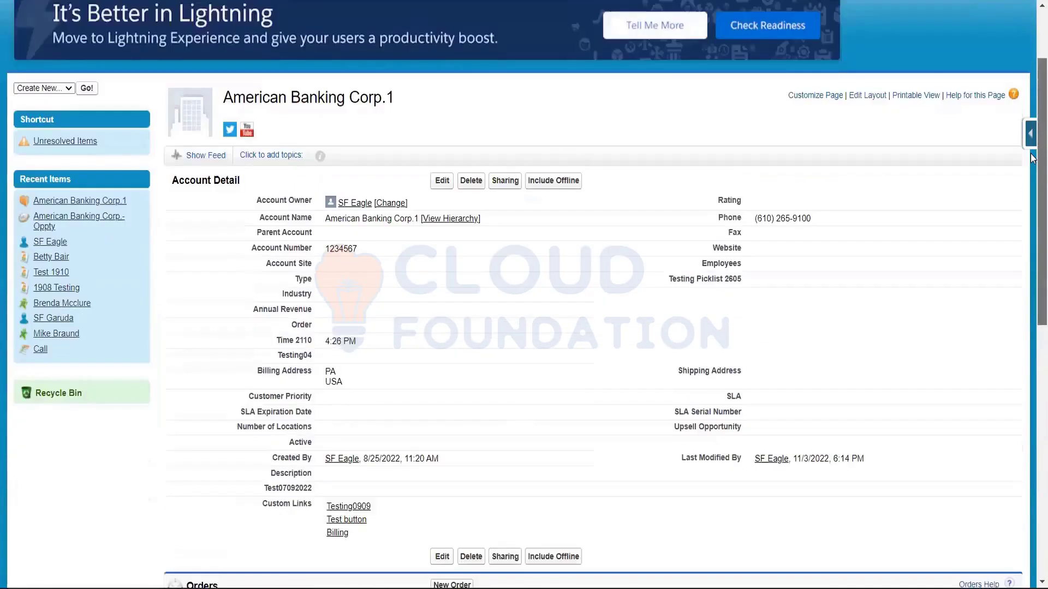
scroll(1033, 205, down, 5)
scroll(1033, 191, up, 6)
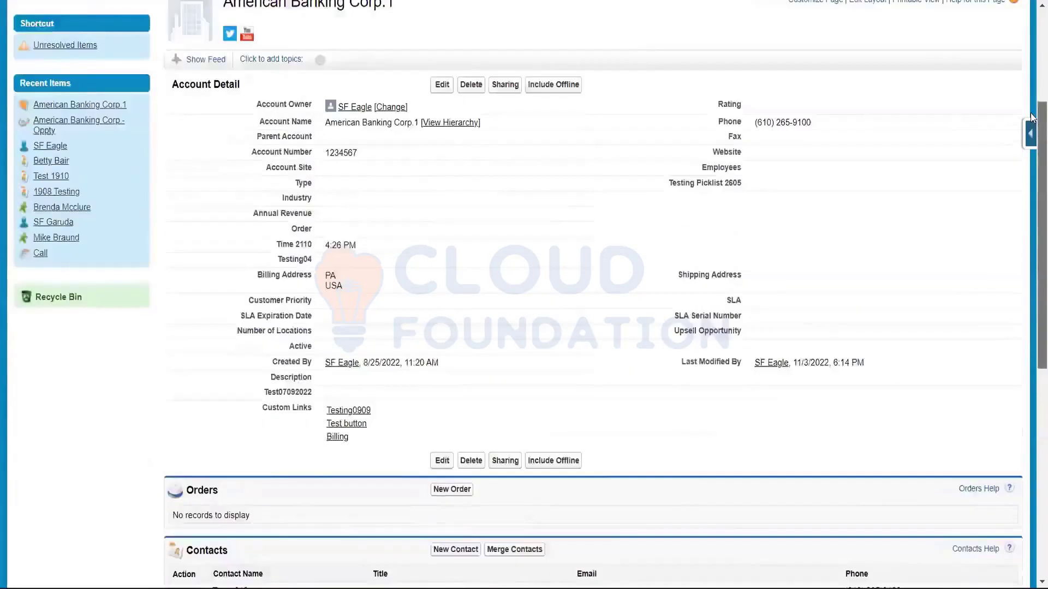
scroll(1034, 183, down, 8)
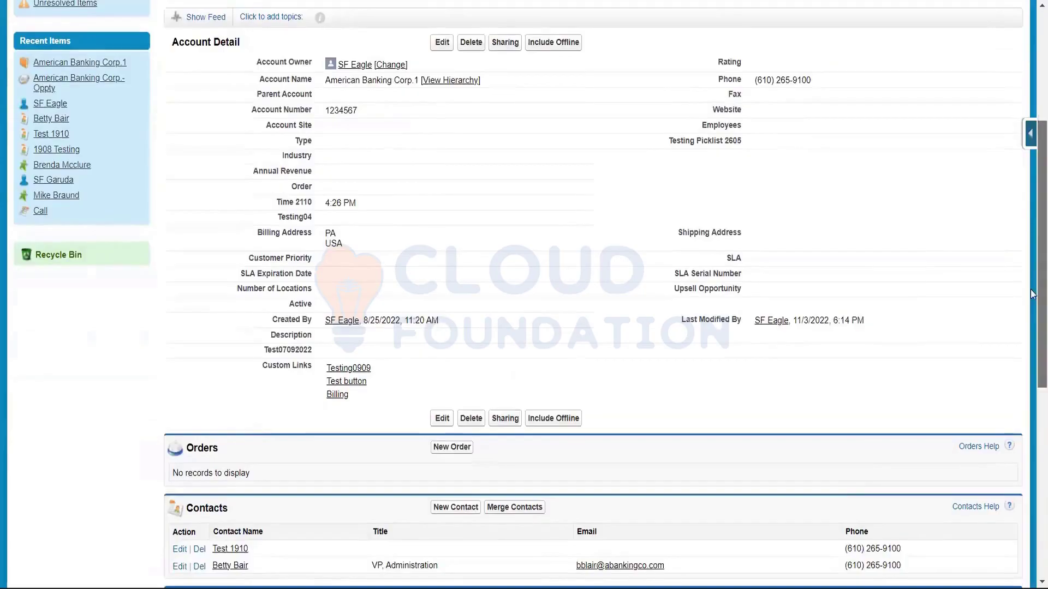
- Review the Related Lists section of the Account Layout, including Orders, Contacts, Opportunities and Cases
scroll(1033, 361, down, 3)
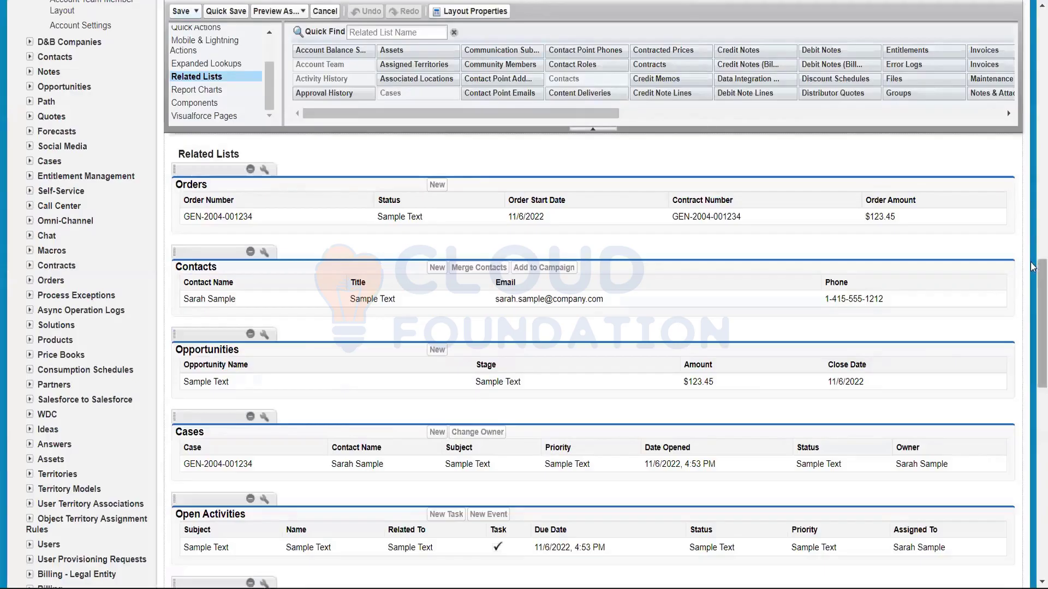
scroll(1033, 239, up, 3)
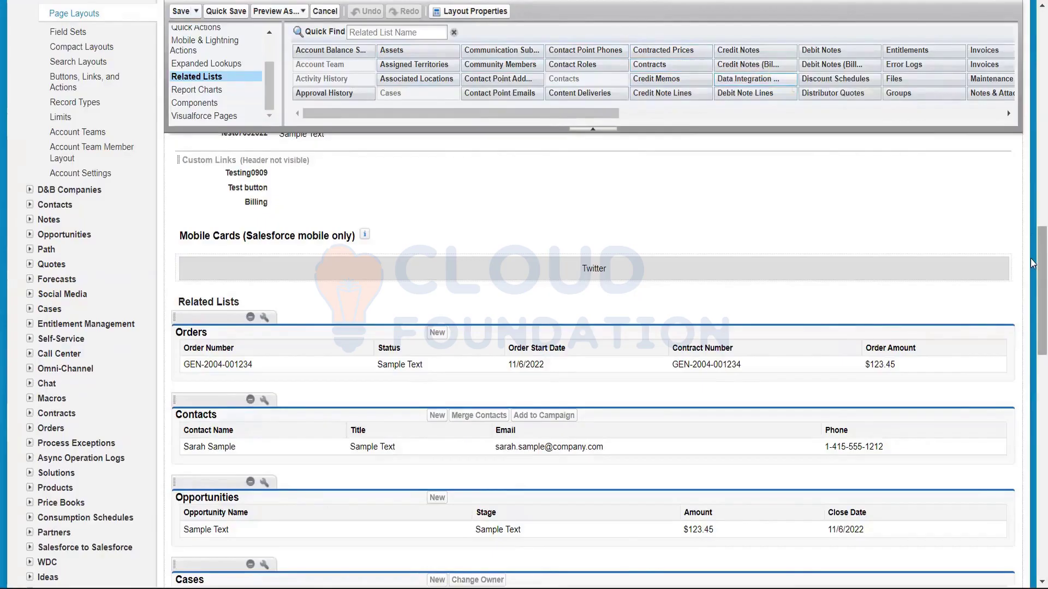
scroll(1031, 249, up, 1)
scroll(1031, 248, up, 1)
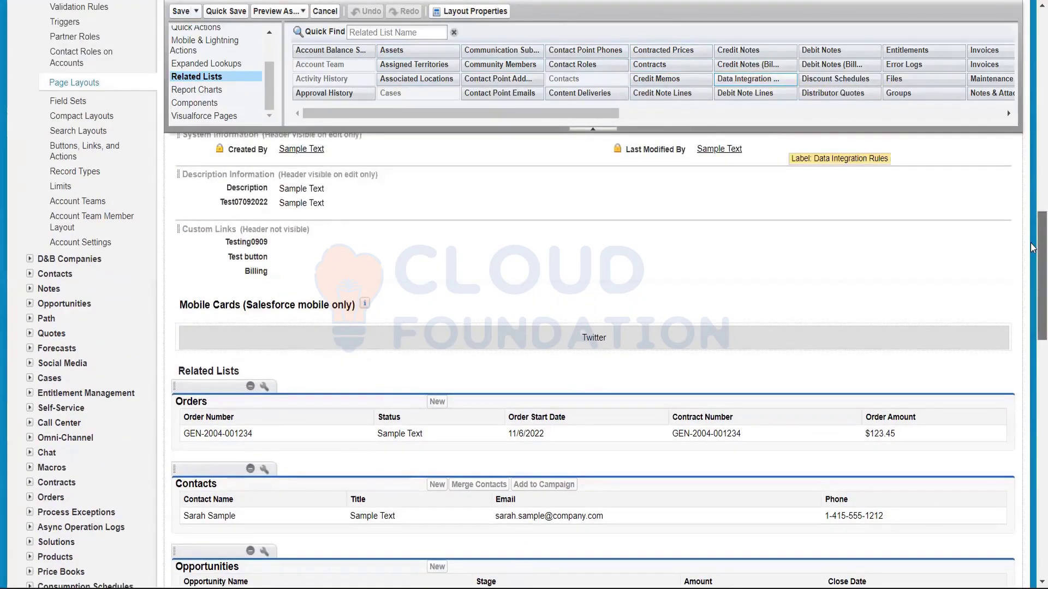
drag(1031, 248, 1031, 278)
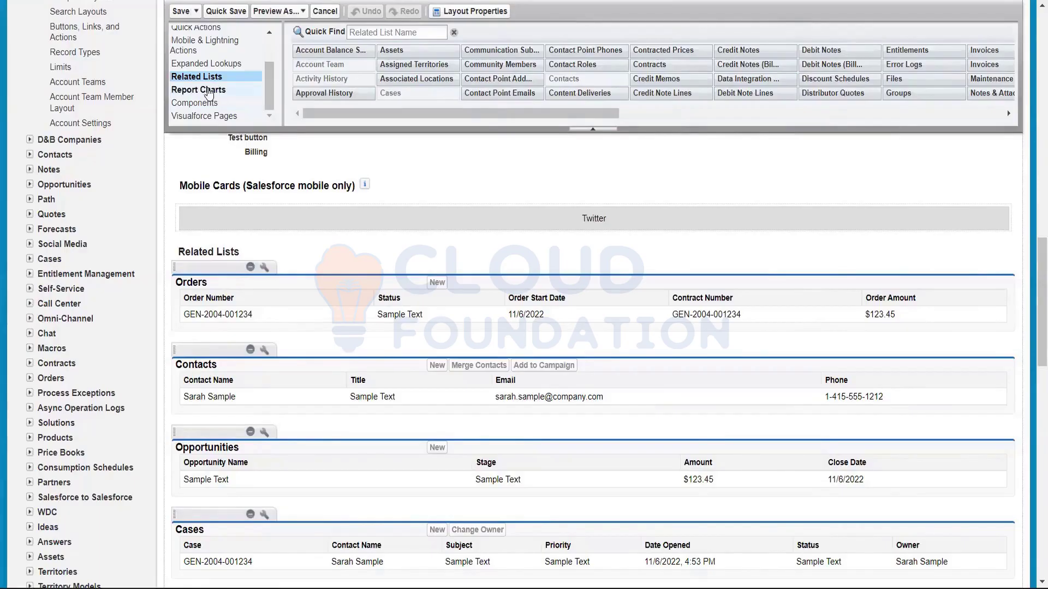
- Examine the Report Charts, Components and Visualforce Pages available for the Account Layout, and return to the Related Lists elements
click(207, 91)
scroll(208, 93, up, 15)
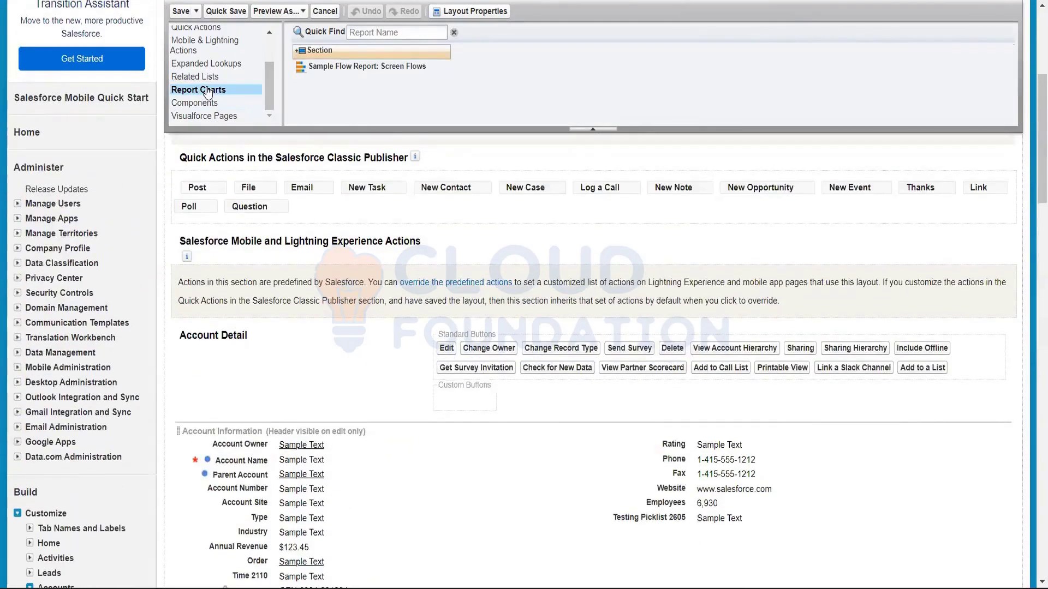
click(196, 103)
scroll(197, 106, down, 10)
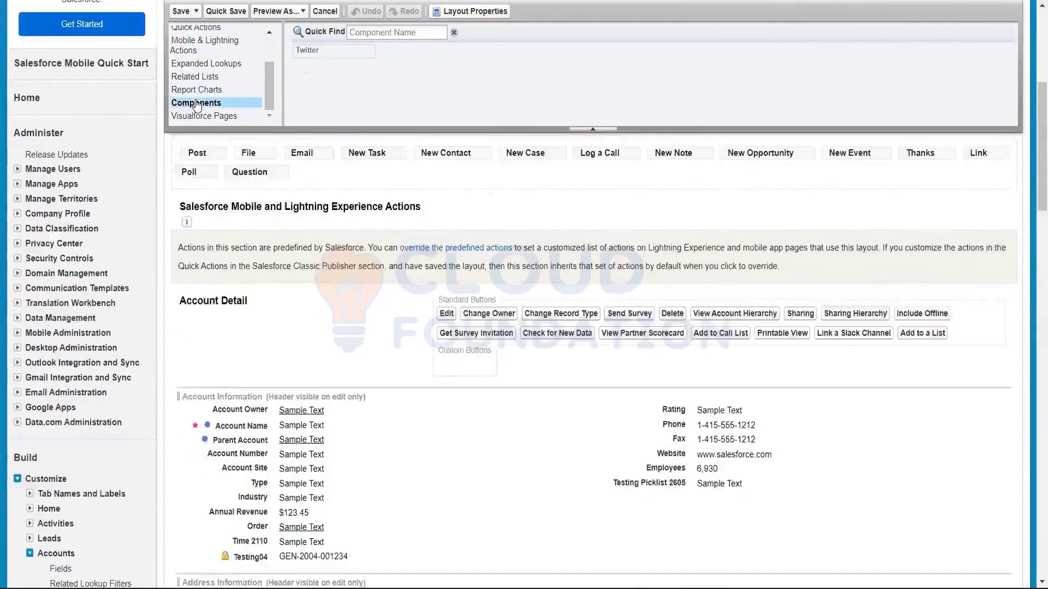
scroll(197, 106, down, 4)
click(204, 115)
scroll(280, 93, up, 10)
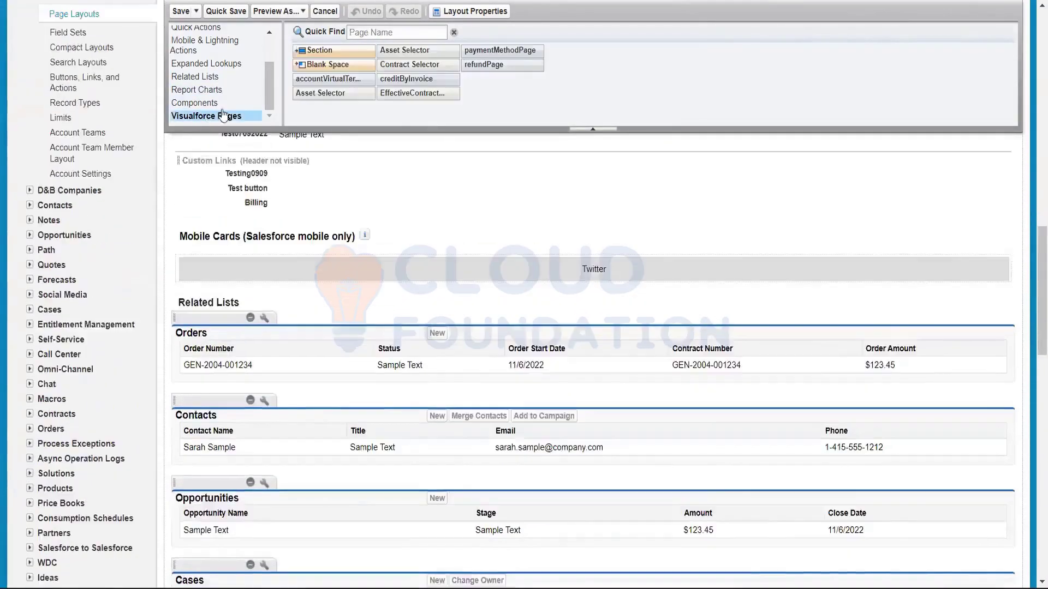
scroll(277, 90, up, 5)
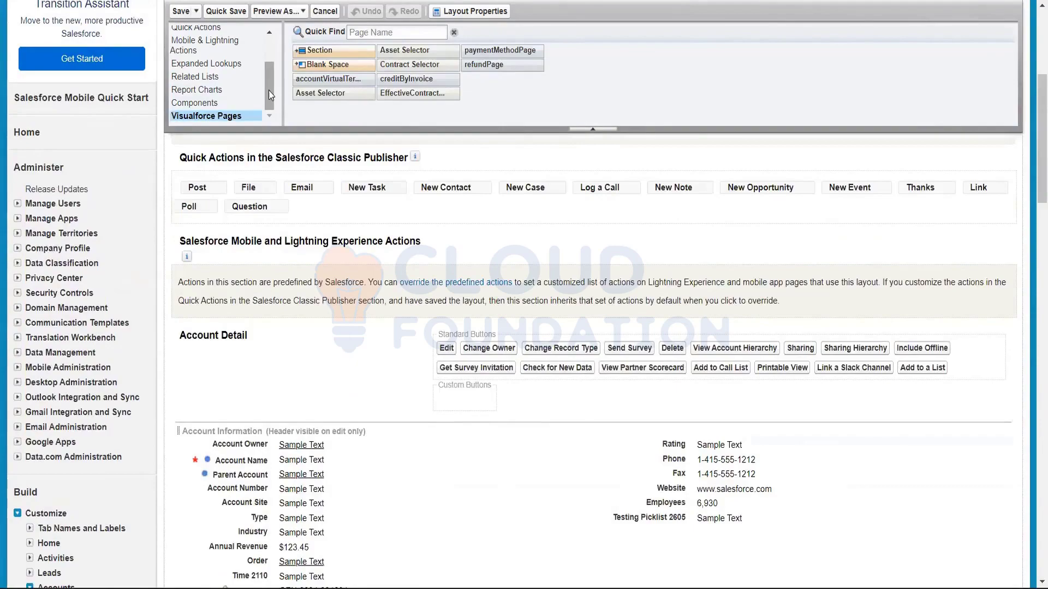
click(205, 82)
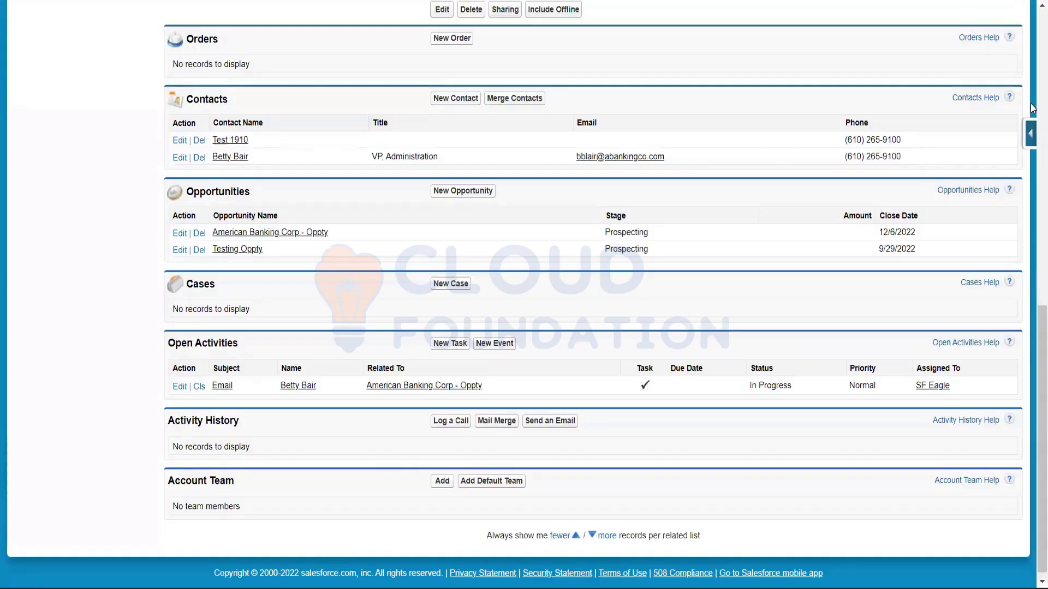
- Compare the Account Detail section of American Banking Corp.1 with its related lists, from Orders down to Account Team
scroll(1033, 107, up, 15)
scroll(1034, 108, down, 2)
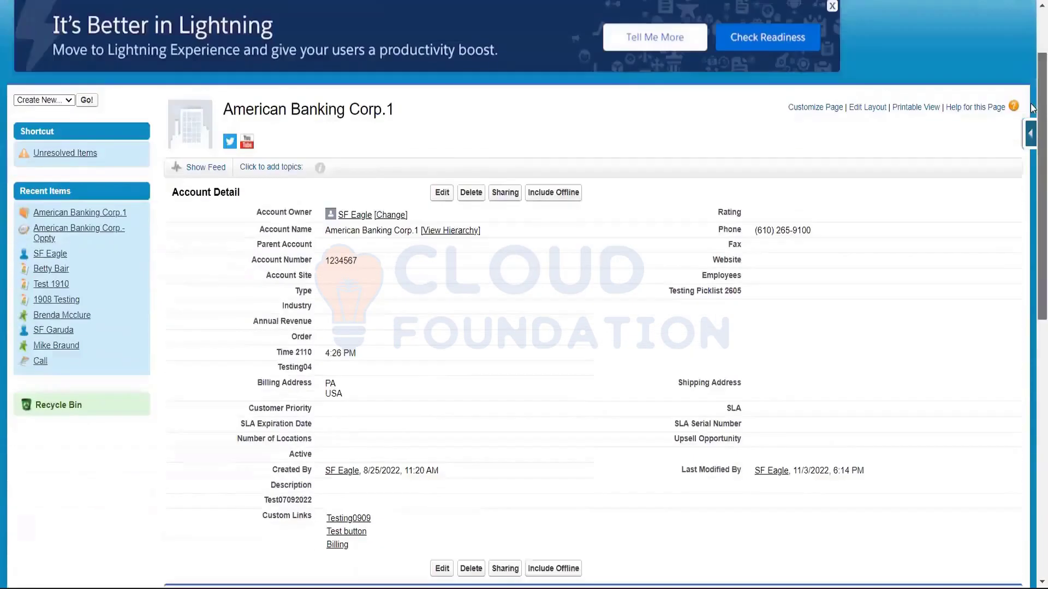
scroll(1033, 108, down, 2)
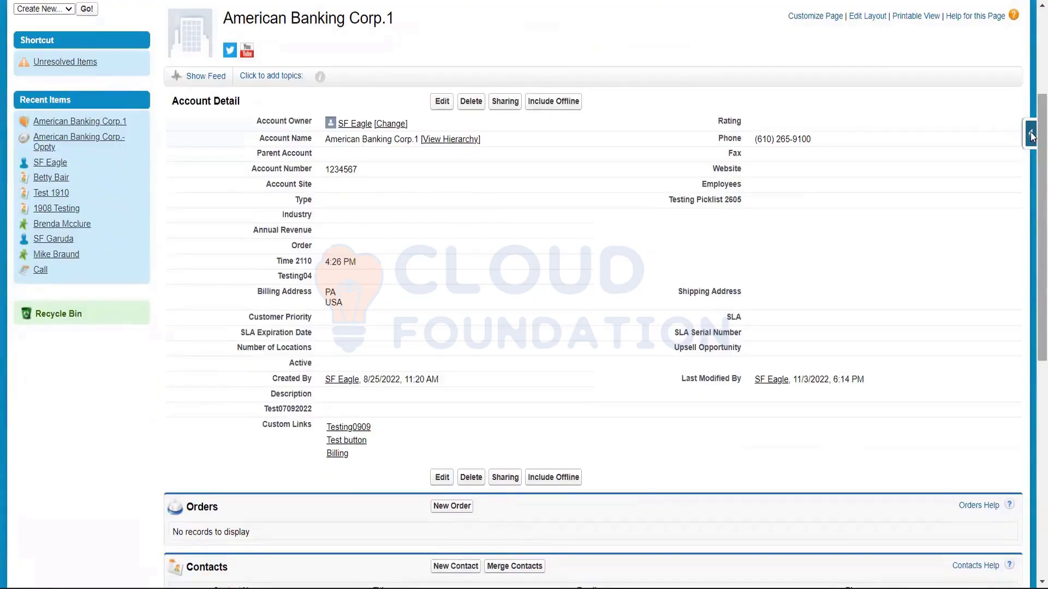
scroll(546, 126, down, 1)
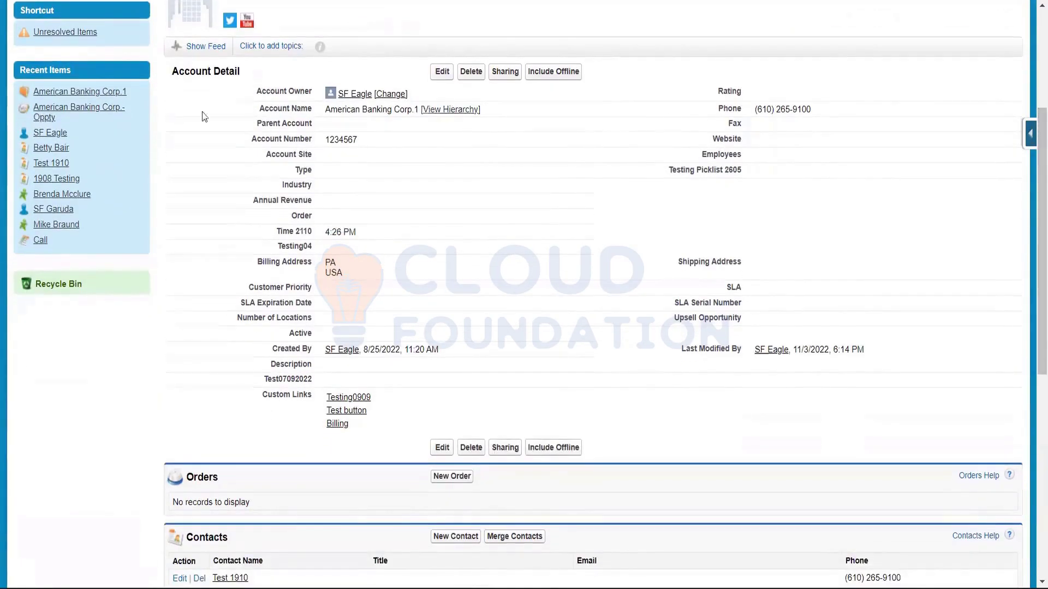
drag(172, 71, 240, 71)
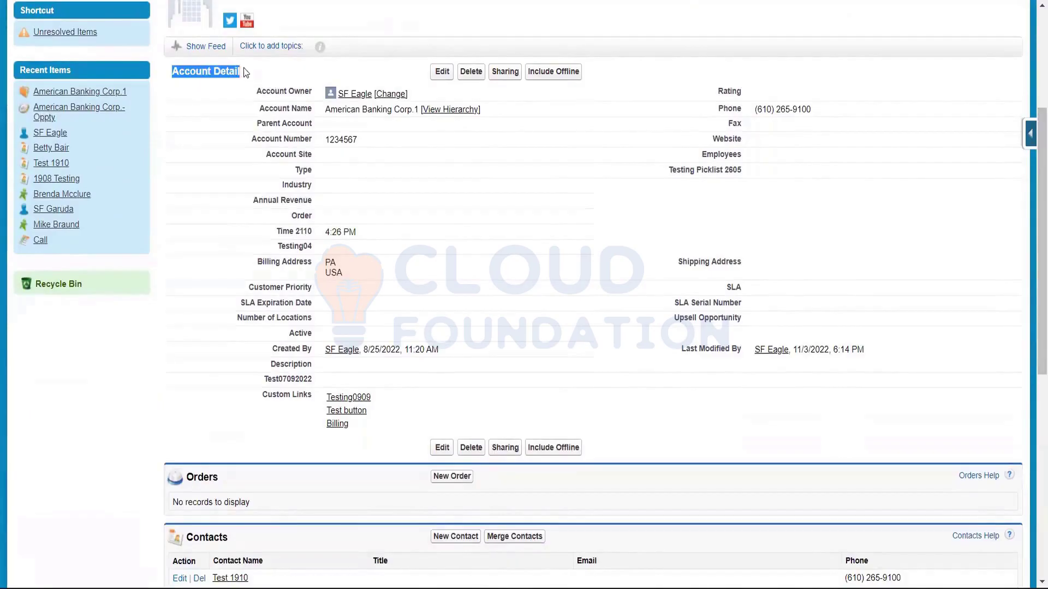
scroll(1033, 180, down, 4)
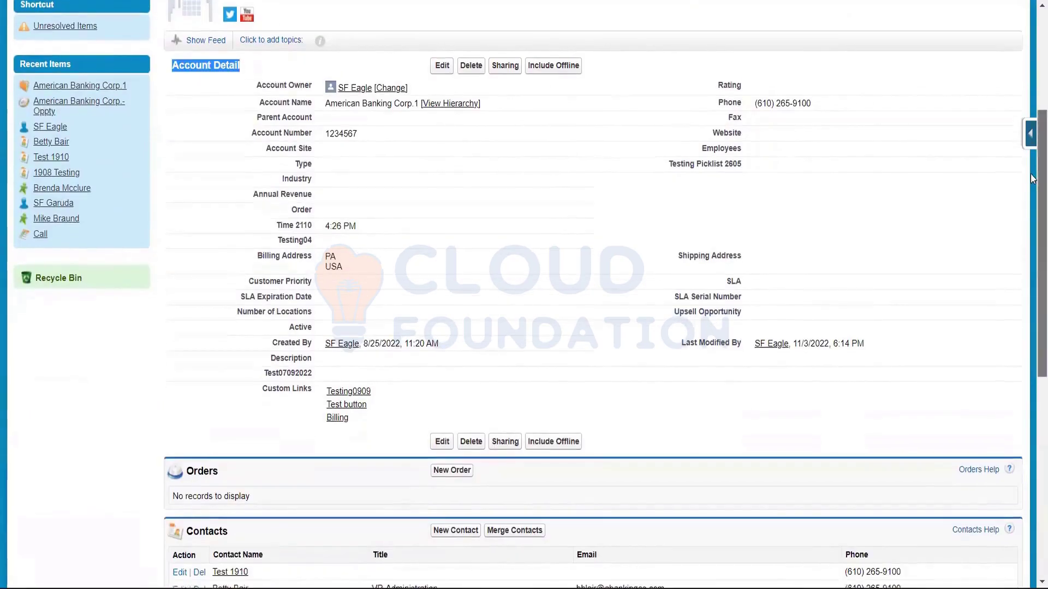
scroll(1033, 337, down, 5)
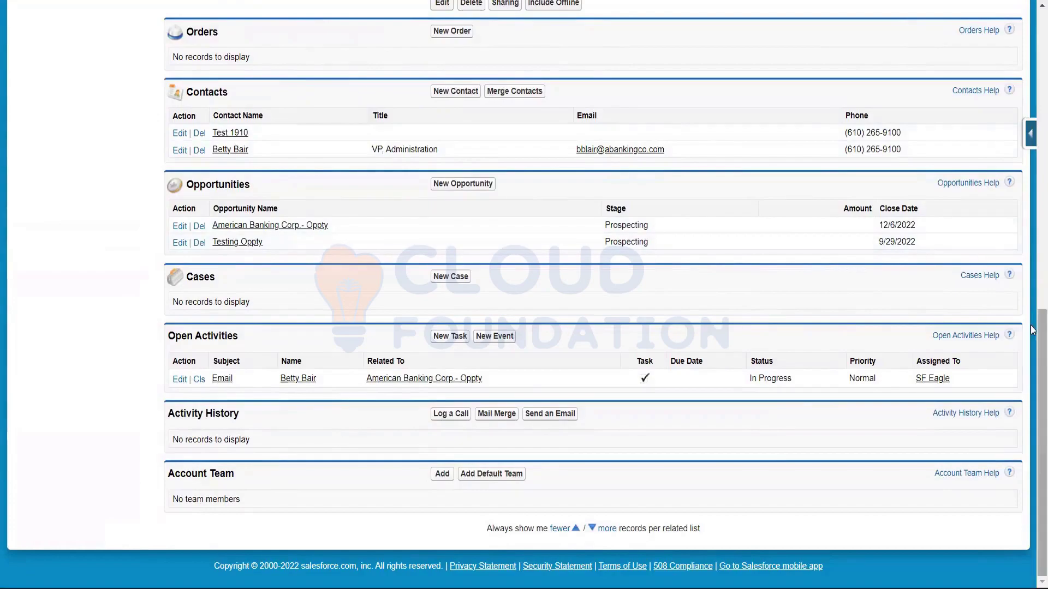
drag(1031, 346, 1033, 103)
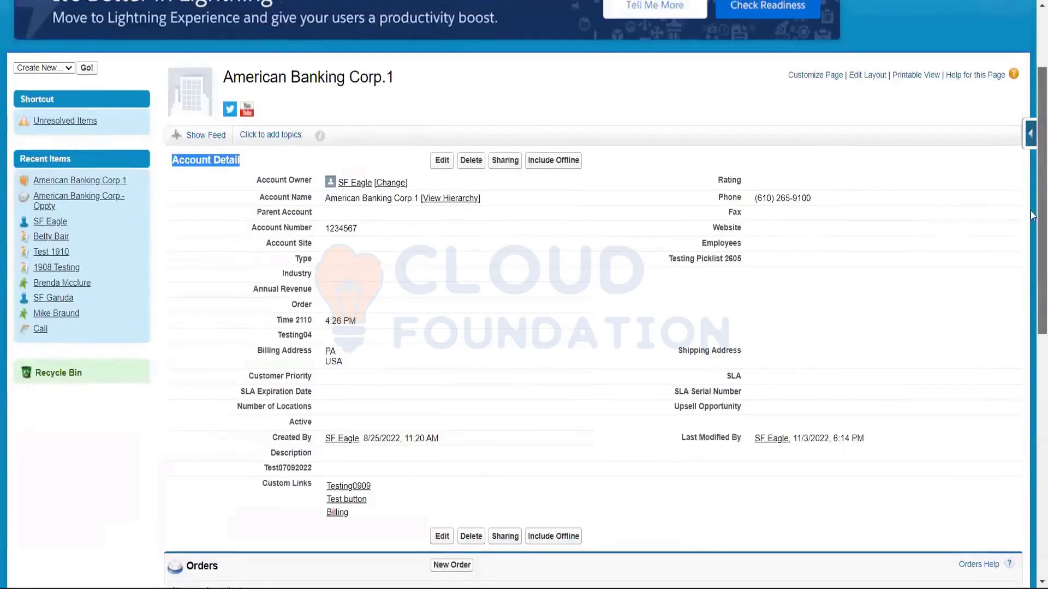
drag(1033, 216, 1033, 459)
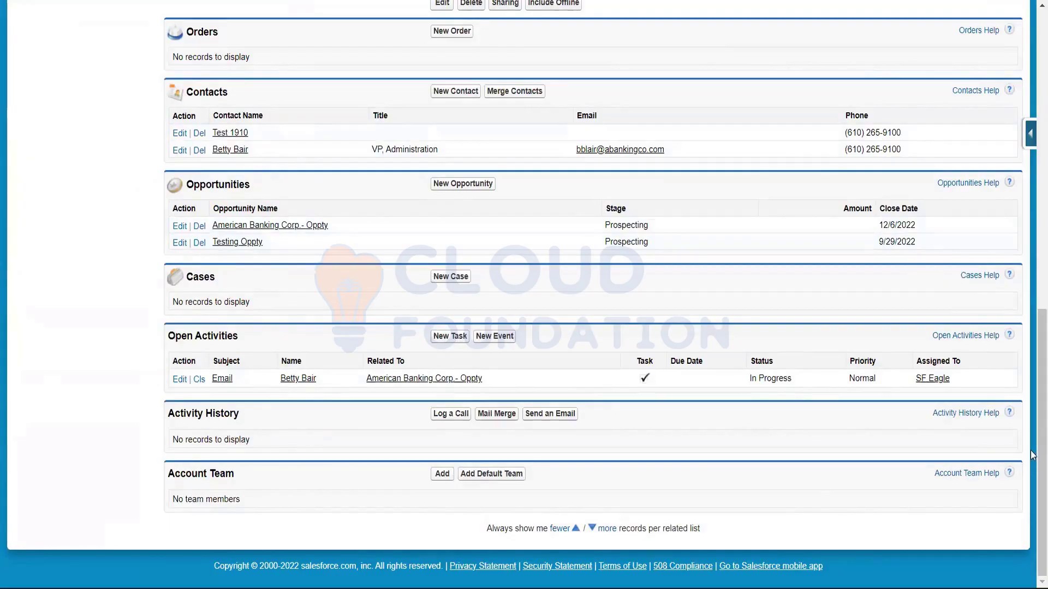
drag(1033, 341, 1032, 159)
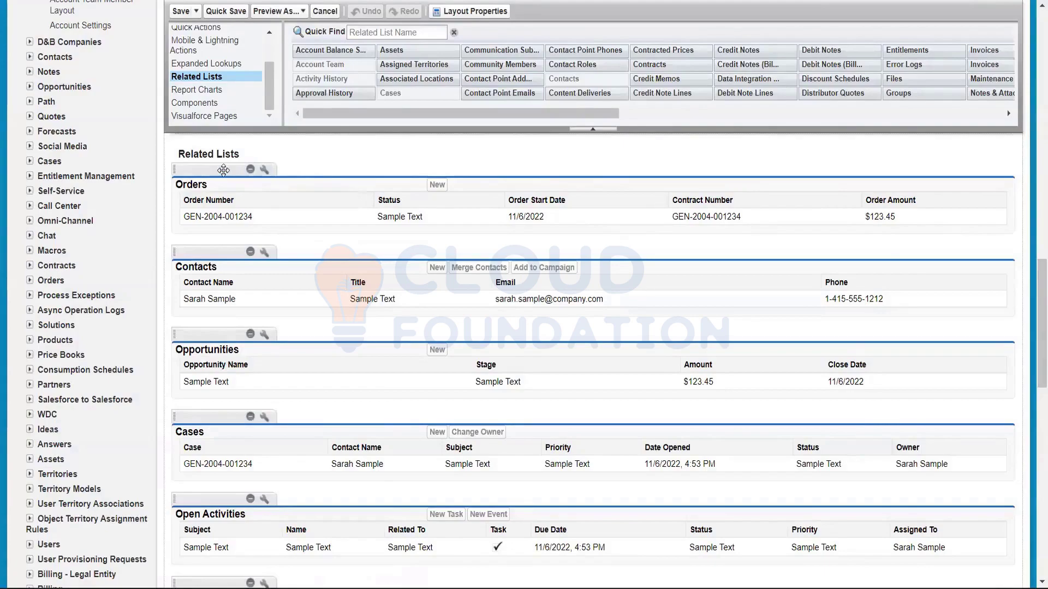
- Move the Orders related list below Opportunities, save the layout overwriting users' list customizations, and check the order on the American Banking Corp.1 record
drag(223, 170, 226, 406)
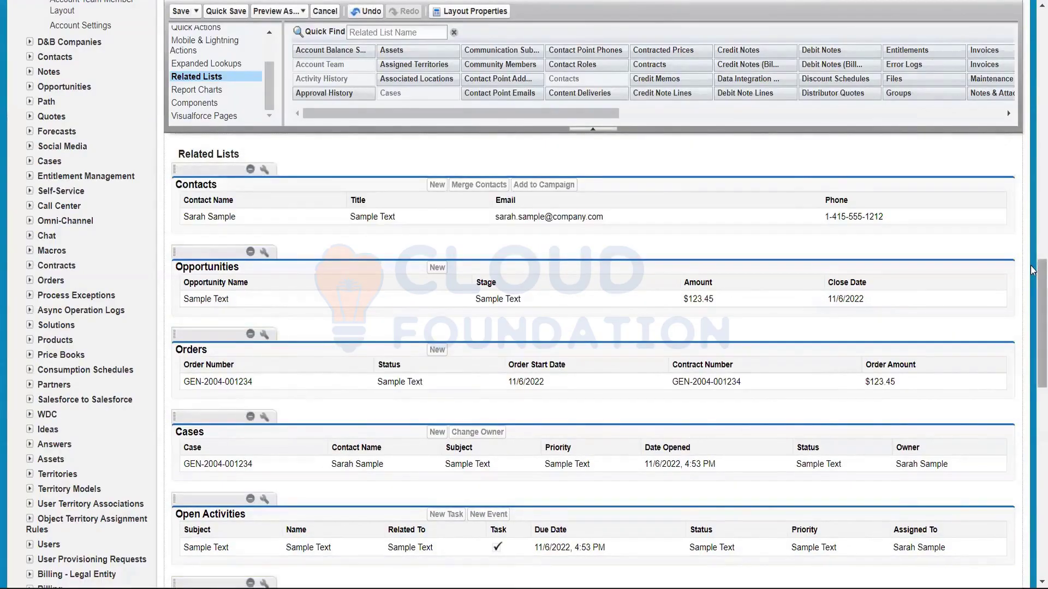
drag(1042, 269, 1040, 21)
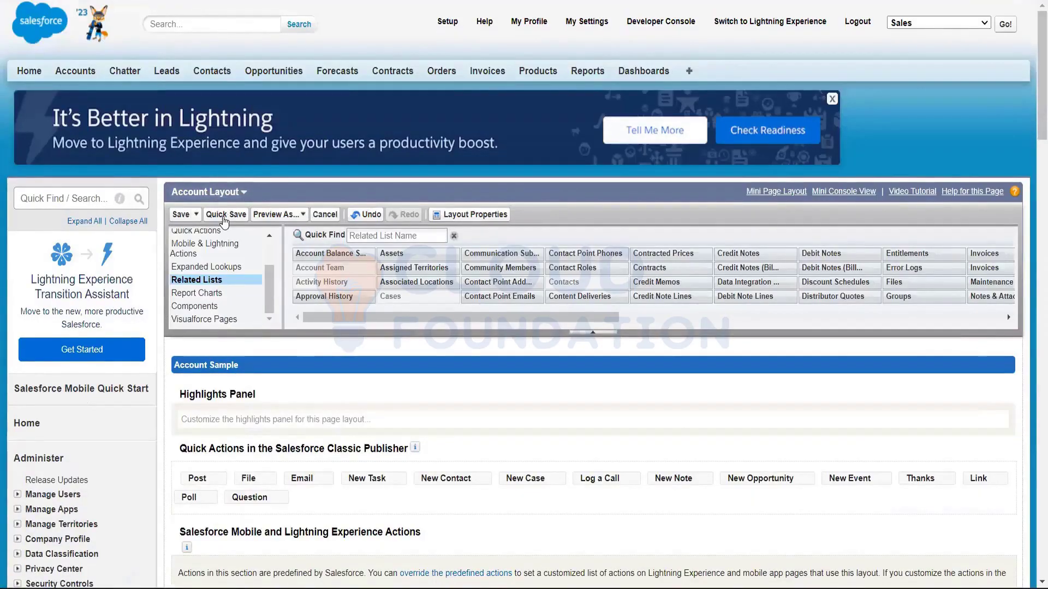
click(225, 214)
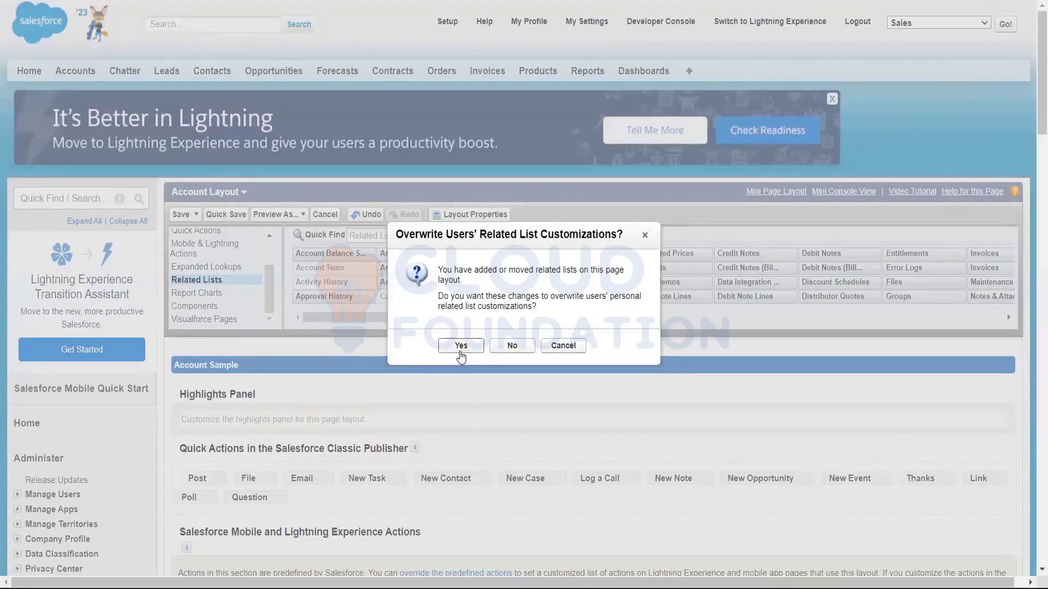
click(462, 348)
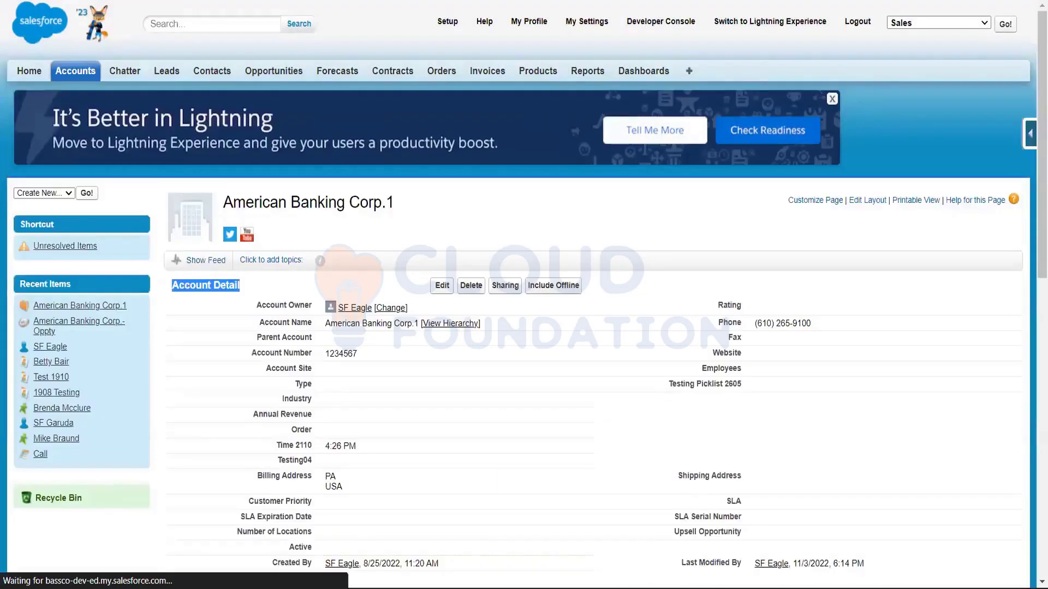
drag(1031, 68, 1031, 353)
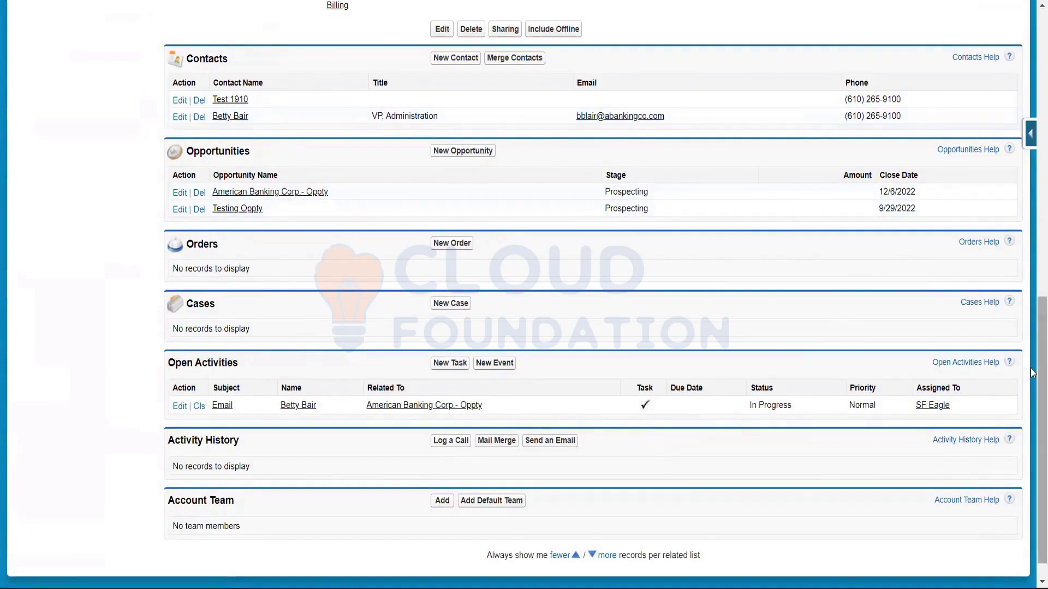
drag(1041, 319, 1041, 24)
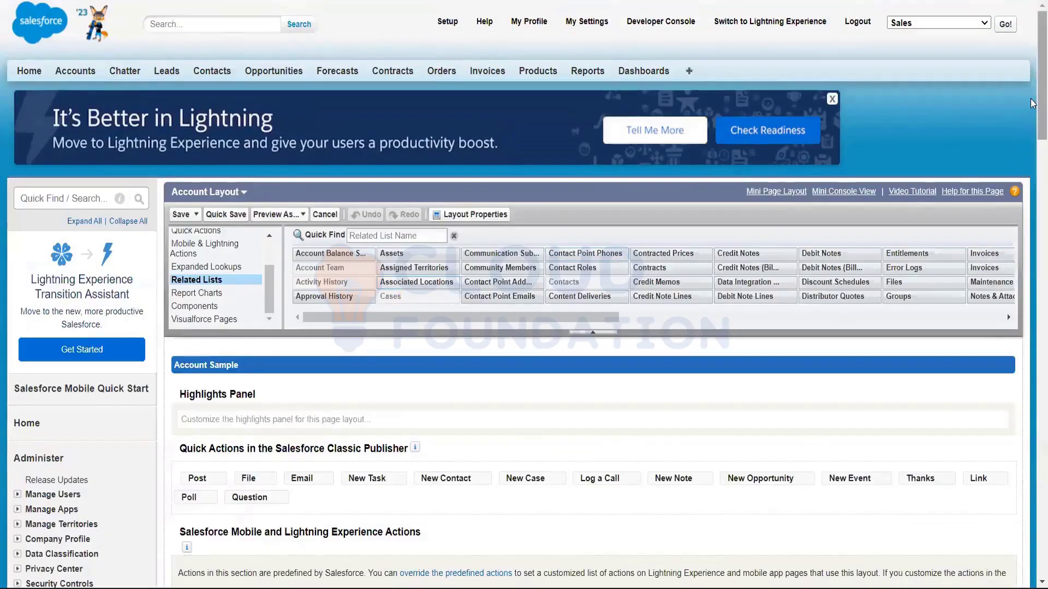
- Review the Report Charts, Components and Visualforce Pages elements available for the Account Layout
scroll(475, 55, down, 3)
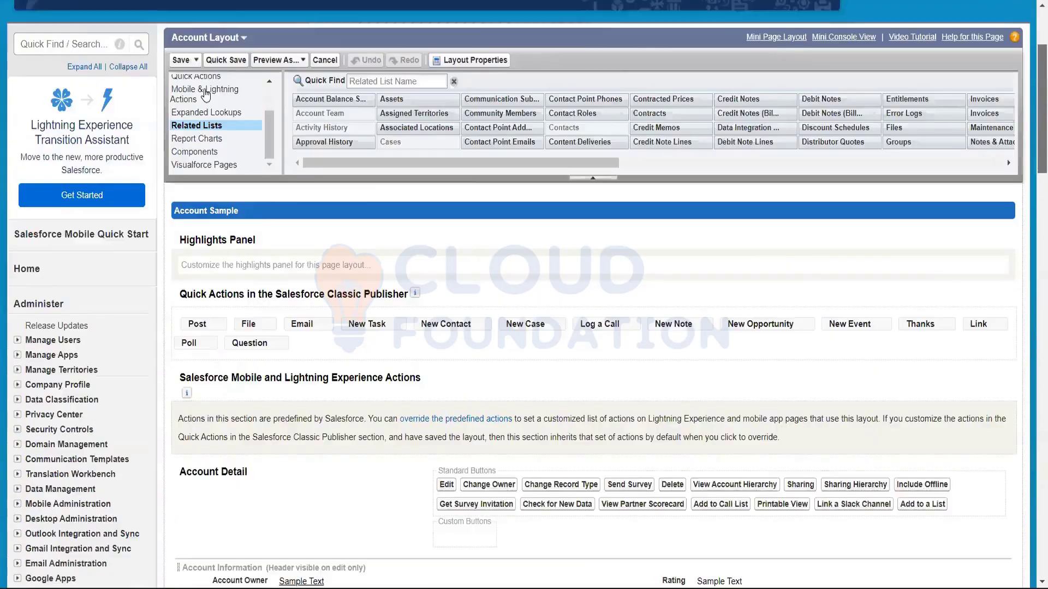
scroll(205, 94, down, 1)
click(198, 90)
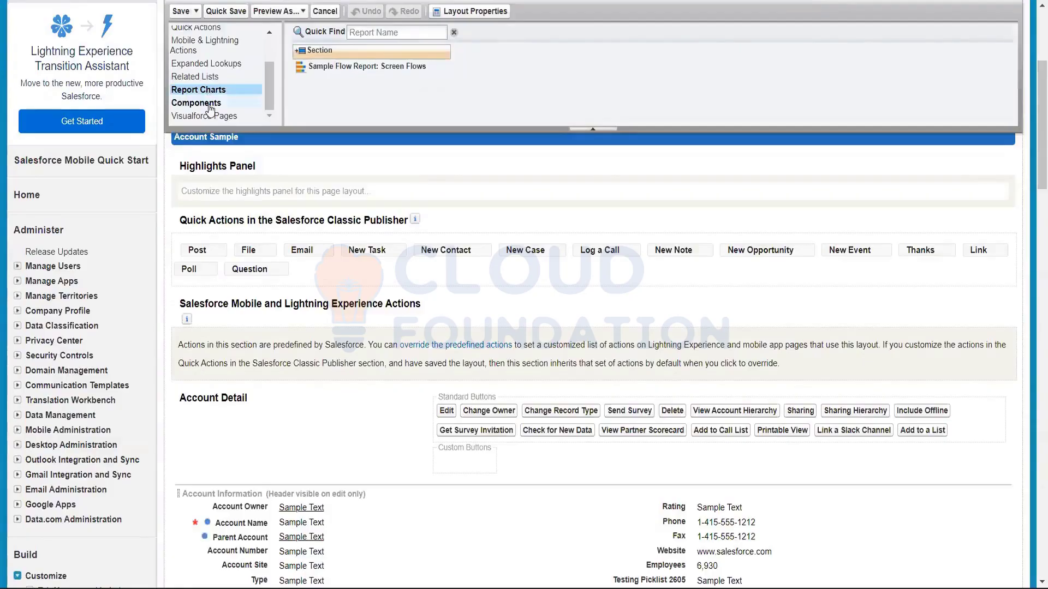
click(197, 103)
scroll(210, 109, down, 10)
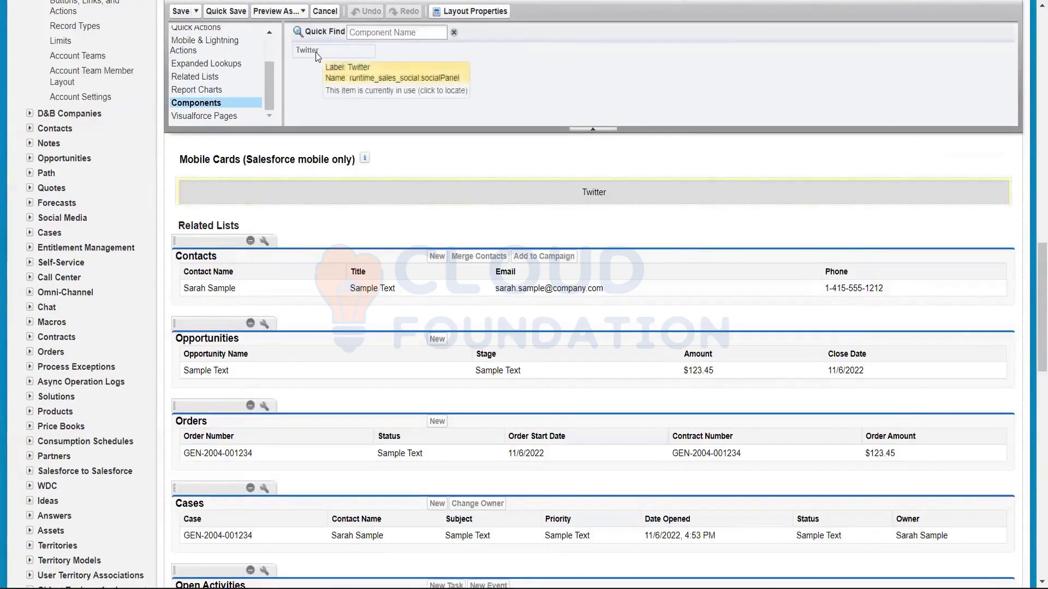
click(207, 116)
scroll(224, 120, up, 15)
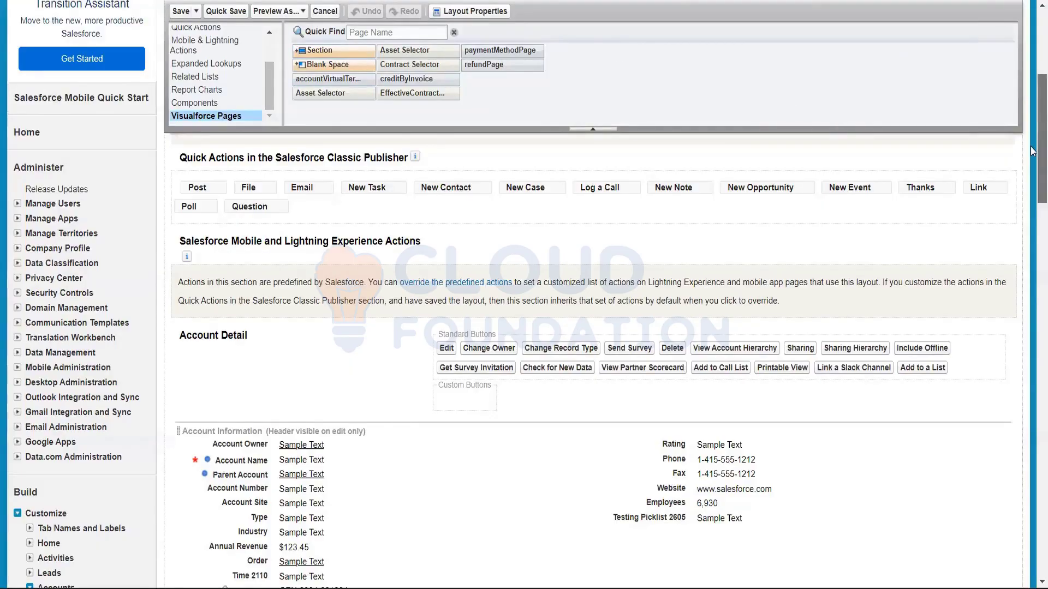
- Add the paymentMethodPage Visualforce page to the Description Information section of the Account Layout, below Test07092022
scroll(1032, 219, down, 1)
scroll(1032, 218, down, 10)
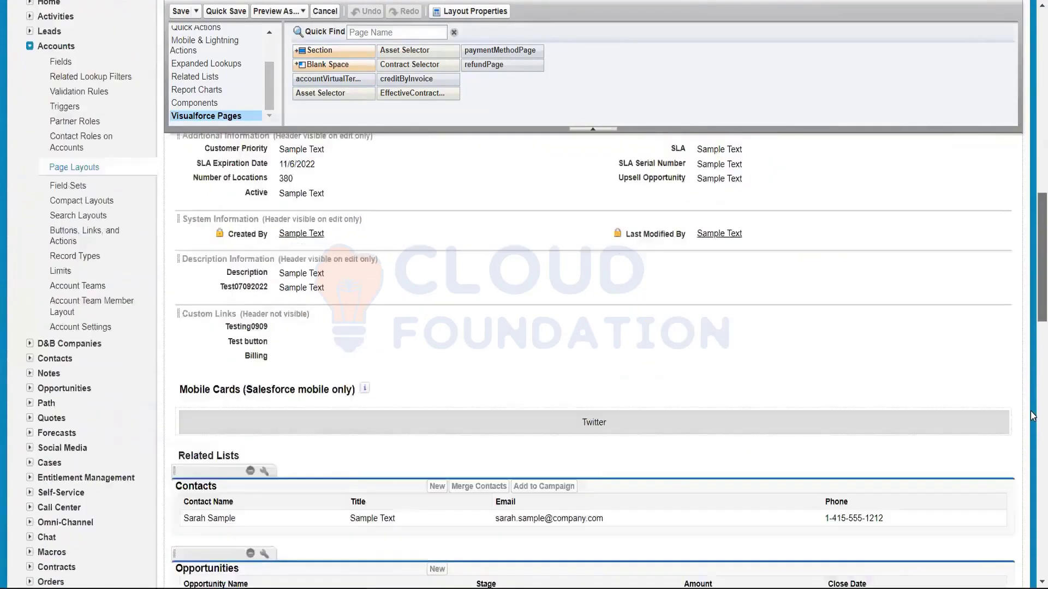
scroll(531, 129, down, 7)
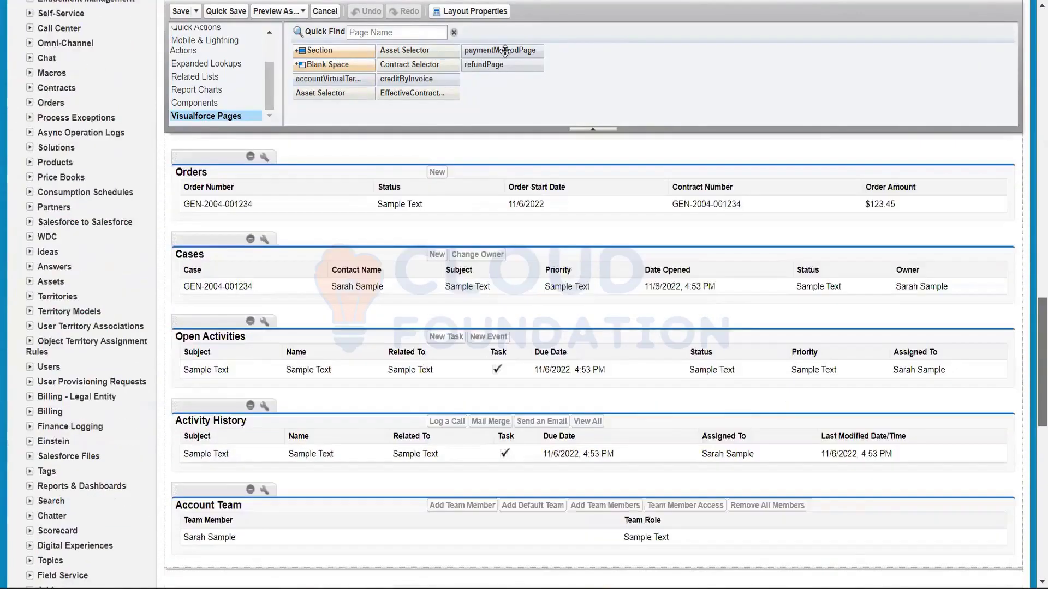
scroll(505, 51, down, 5)
drag(505, 51, 484, 64)
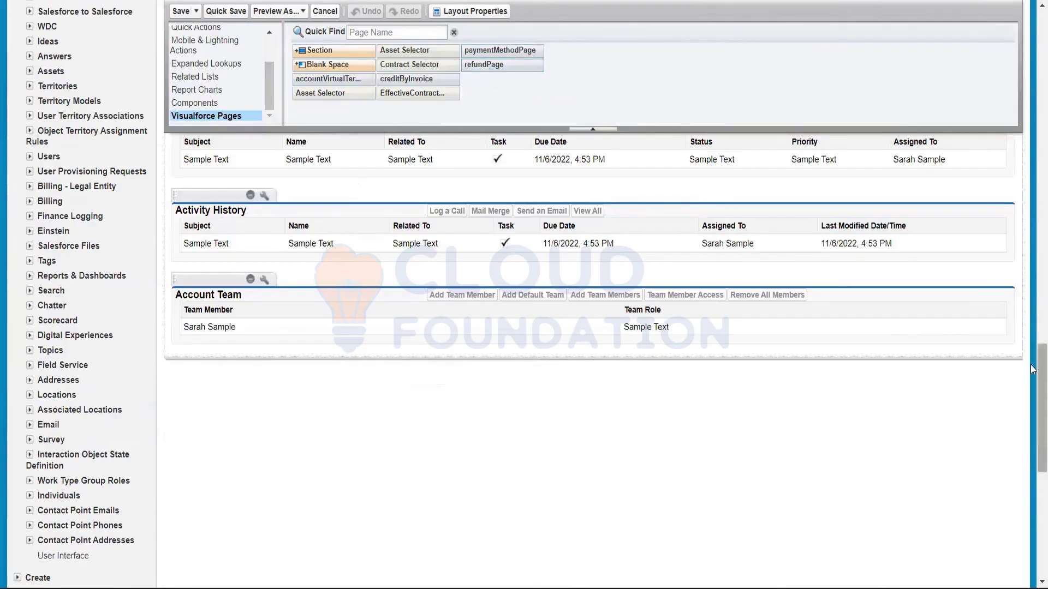
scroll(1033, 284, up, 1)
scroll(1033, 284, up, 10)
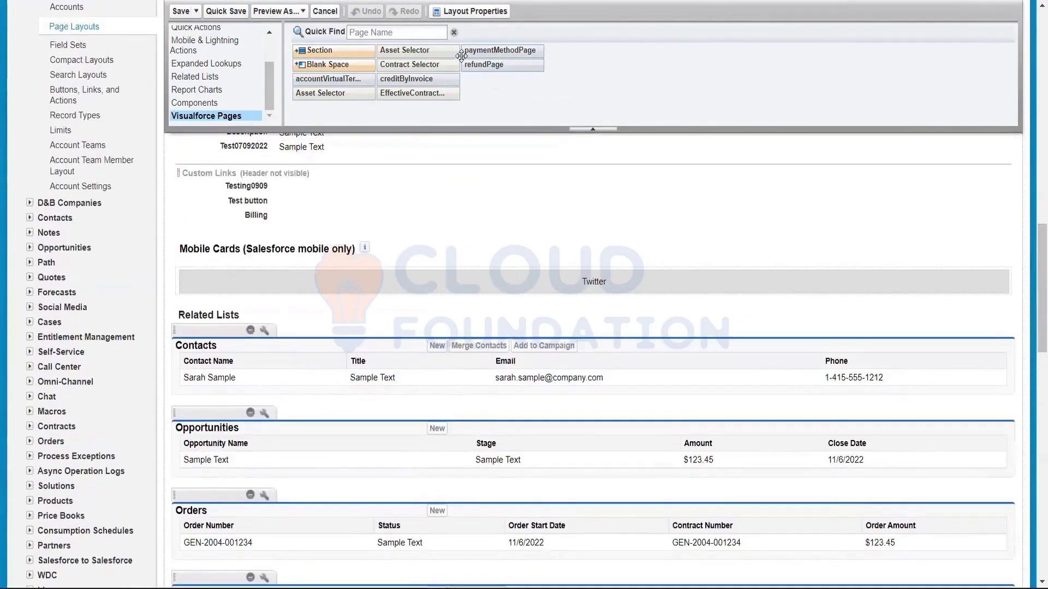
drag(484, 58, 438, 218)
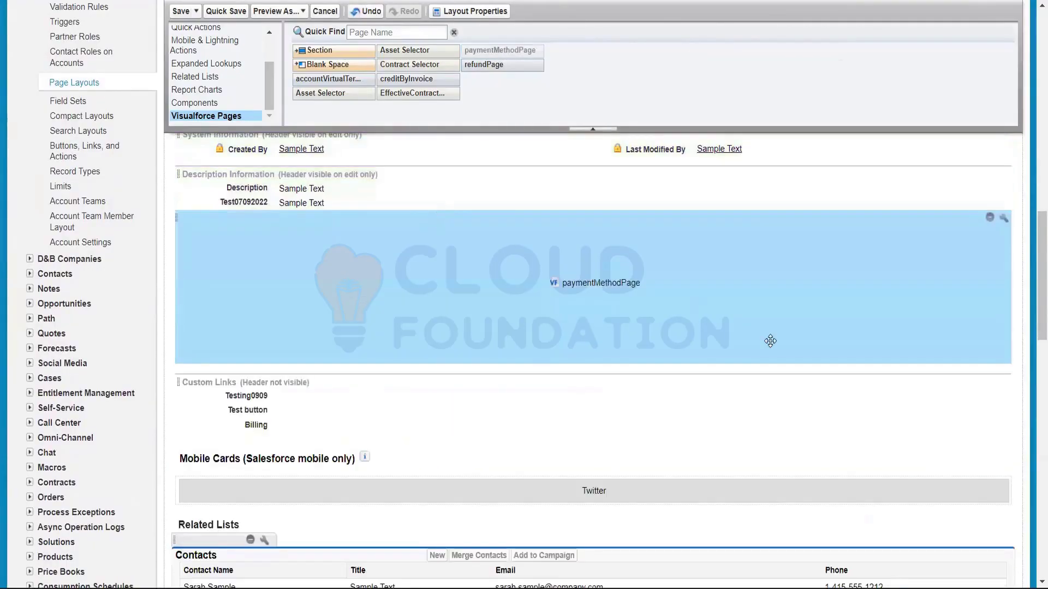
- Look over the Account Layout's detail sections and quick-save the layout with the added Visualforce page
drag(1034, 262, 1031, 2)
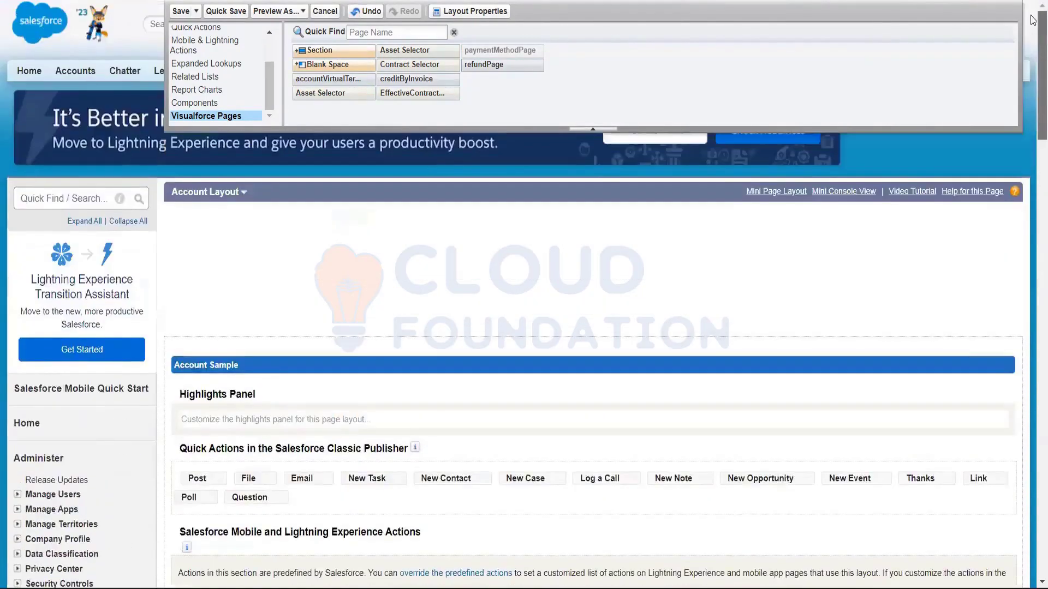
scroll(699, 135, down, 5)
scroll(318, 157, down, 3)
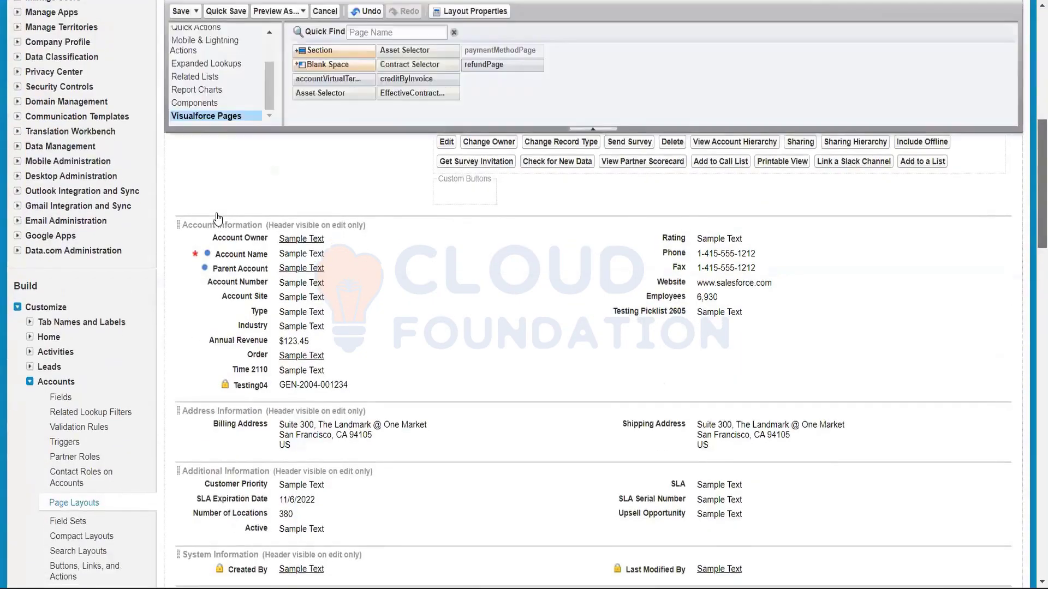
scroll(234, 218, up, 7)
scroll(234, 219, up, 2)
click(233, 214)
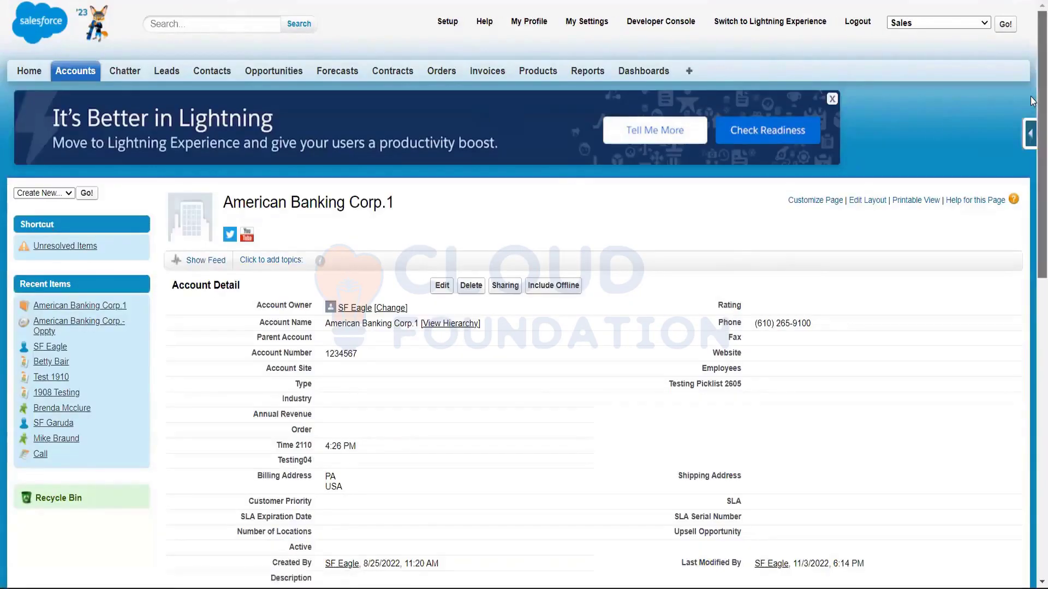
- Check the American Banking Corp.1 record for the Visualforce page and inspect its custom links Billing, Test button and Testing0909
scroll(1032, 101, down, 10)
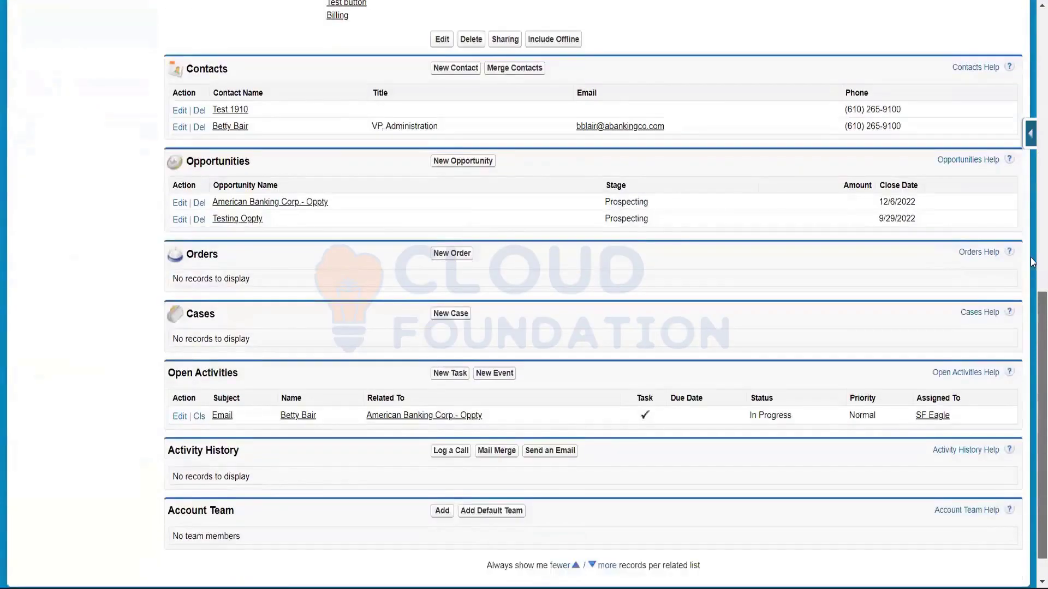
scroll(1034, 262, up, 5)
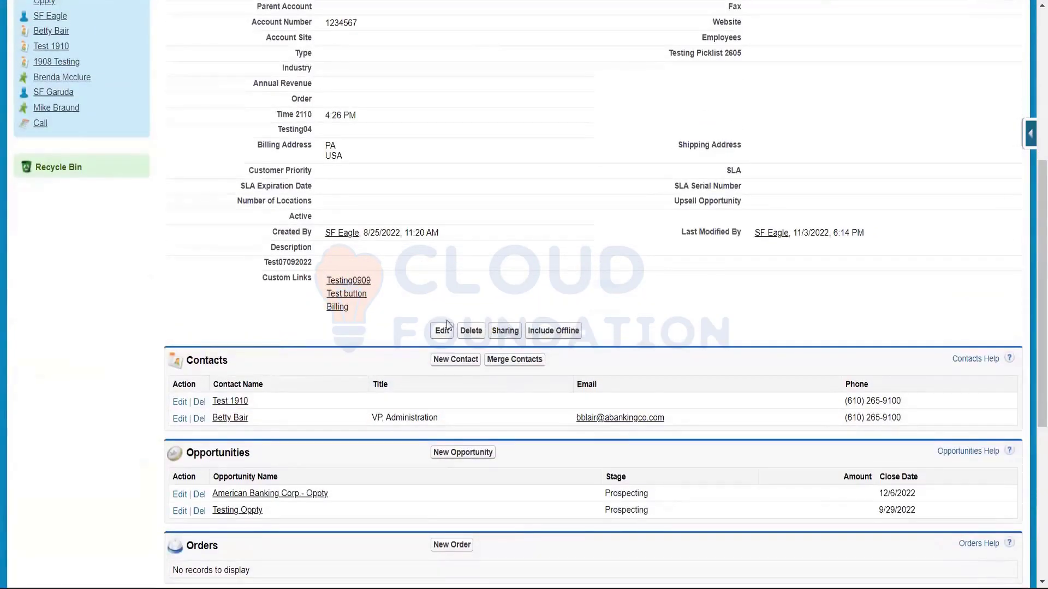
click(344, 309)
click(354, 295)
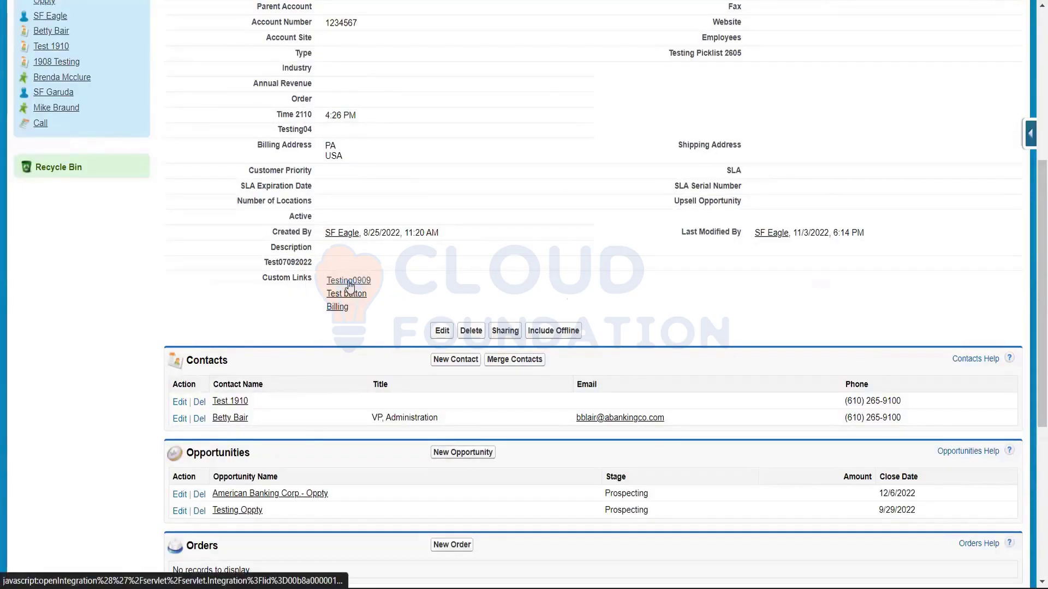
click(349, 281)
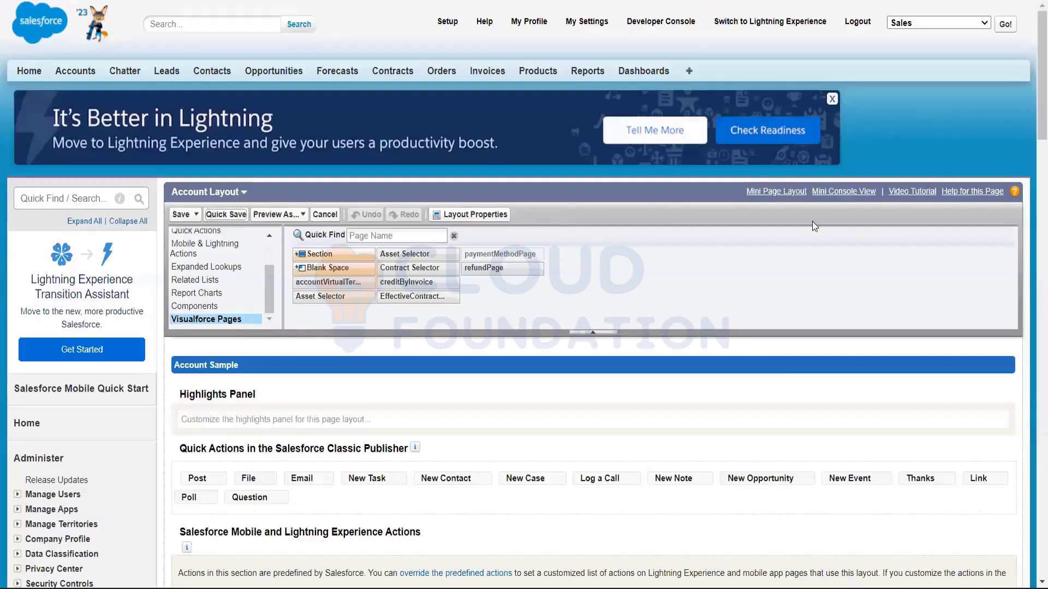
- Move the paymentMethodPage block to the start of Description Information, and on into the Additional Information section below SLA Serial Number
scroll(1030, 246, down, 5)
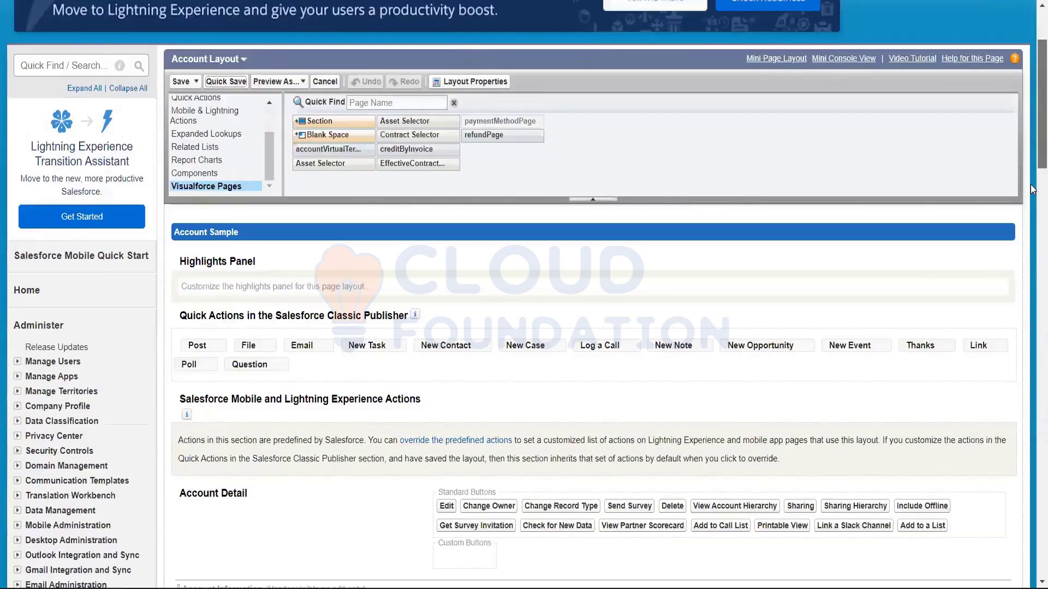
scroll(1032, 287, down, 10)
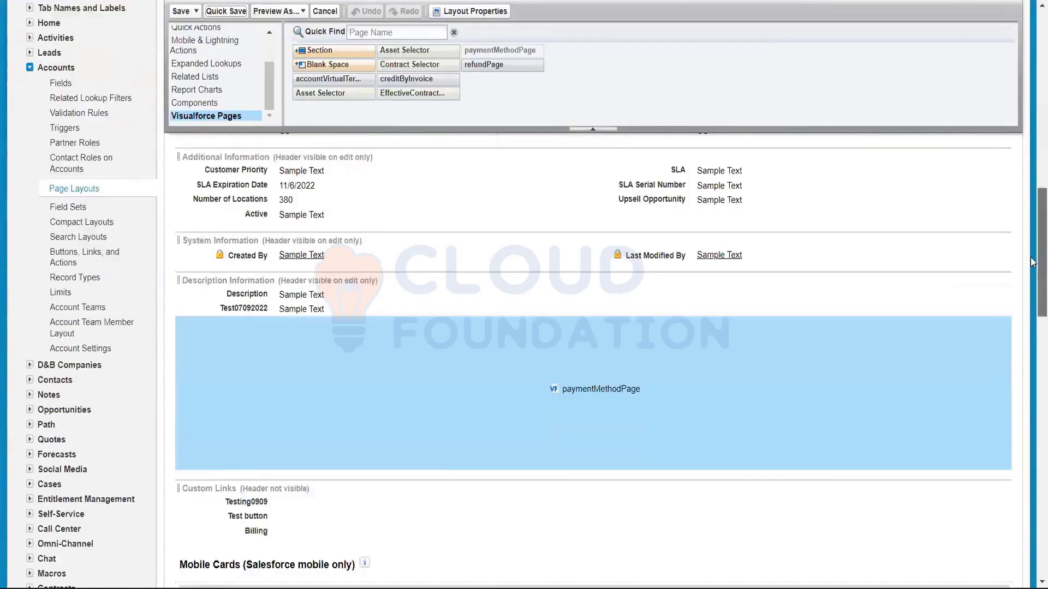
scroll(1032, 250, up, 8)
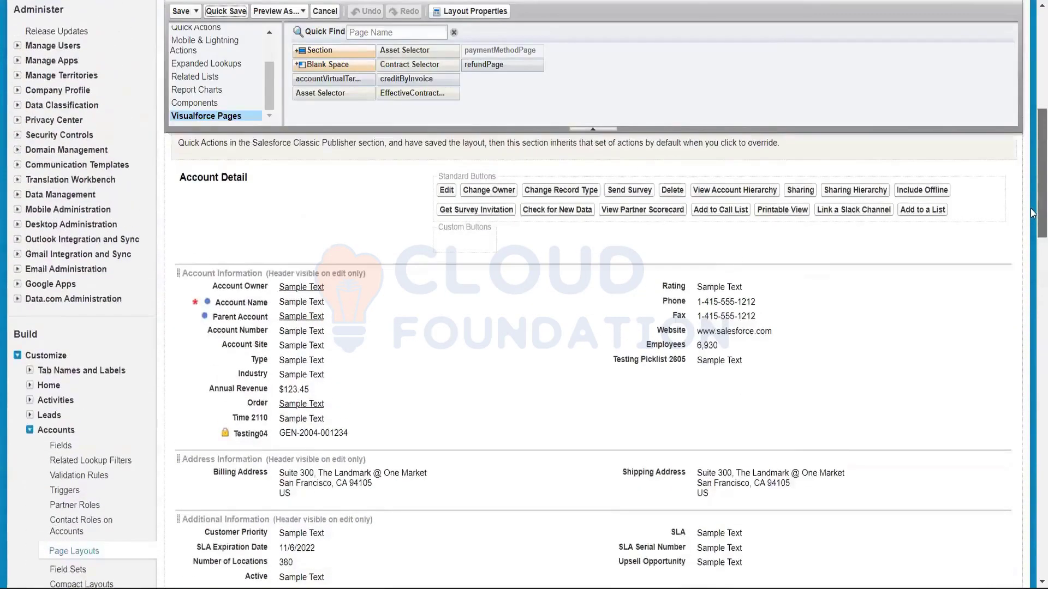
scroll(1032, 308, down, 8)
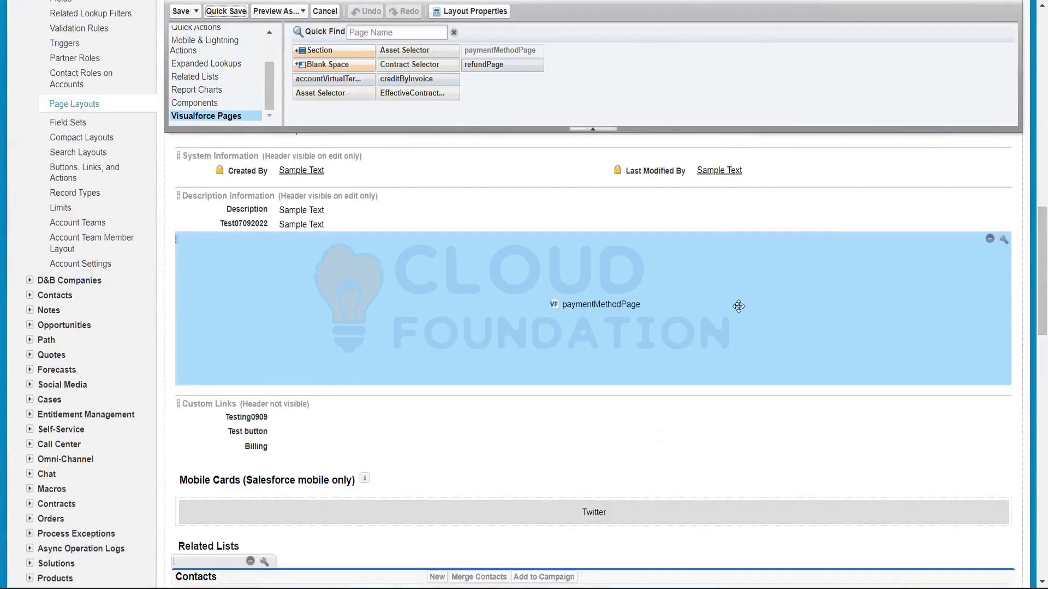
drag(738, 306, 737, 198)
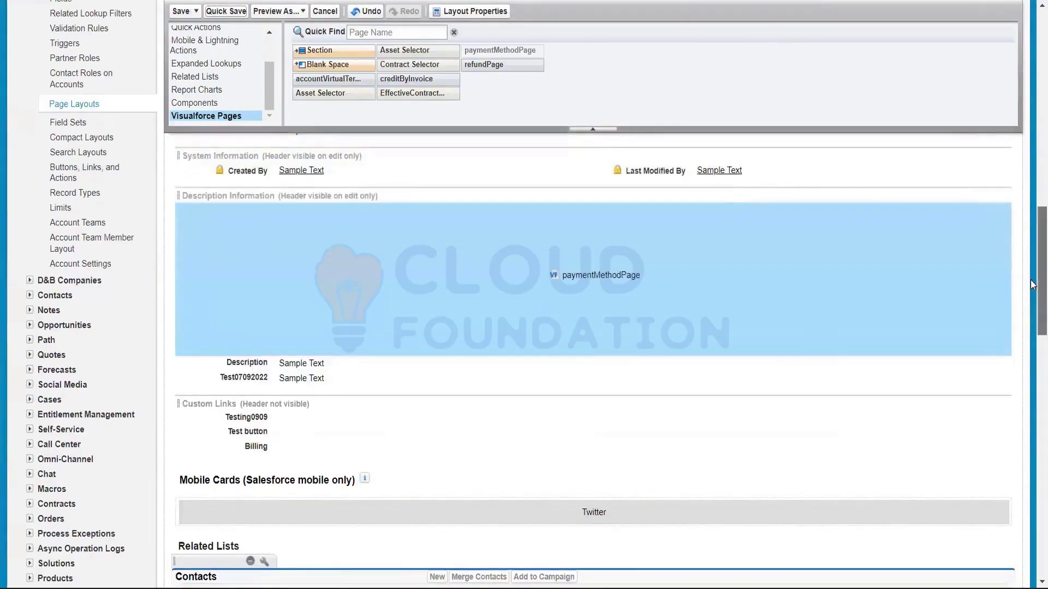
drag(1032, 288, 1033, 255)
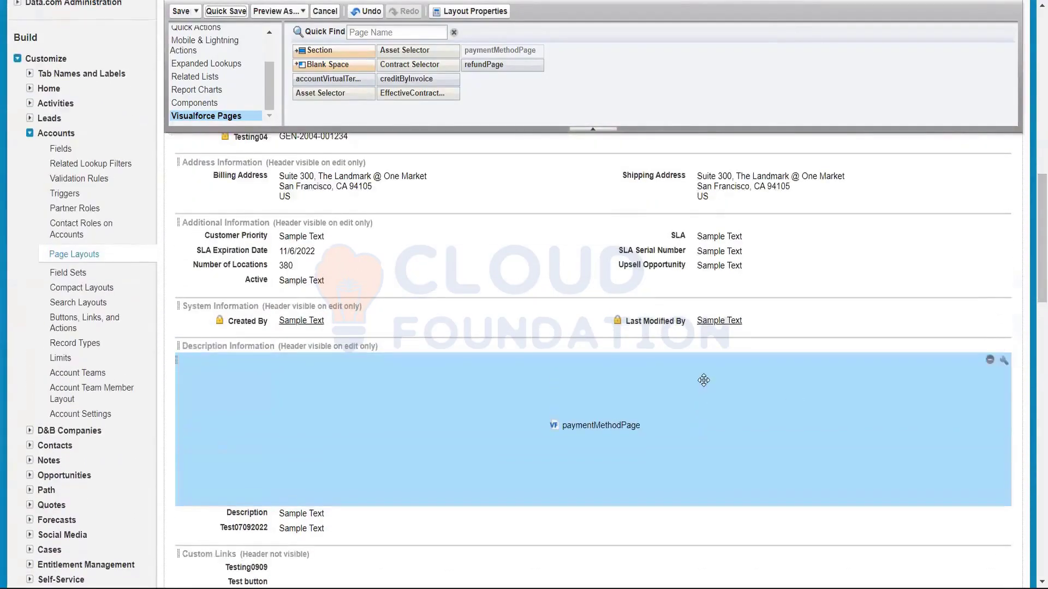
drag(705, 381, 765, 273)
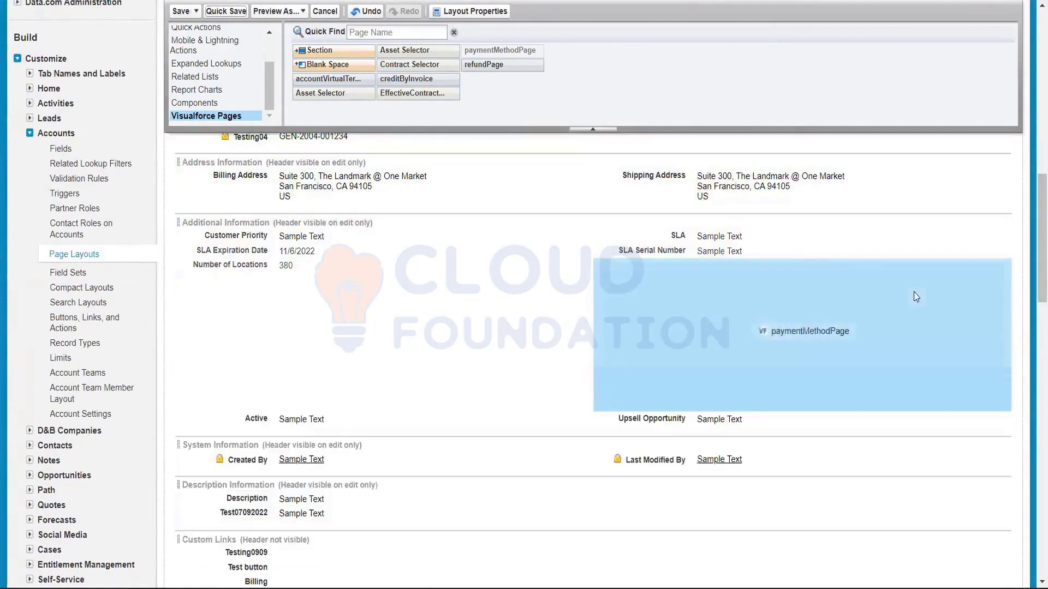
- Move the paymentMethodPage block into the Account Information section below Testing Picklist 2605 and quick-save the Account Layout
scroll(1033, 228, up, 3)
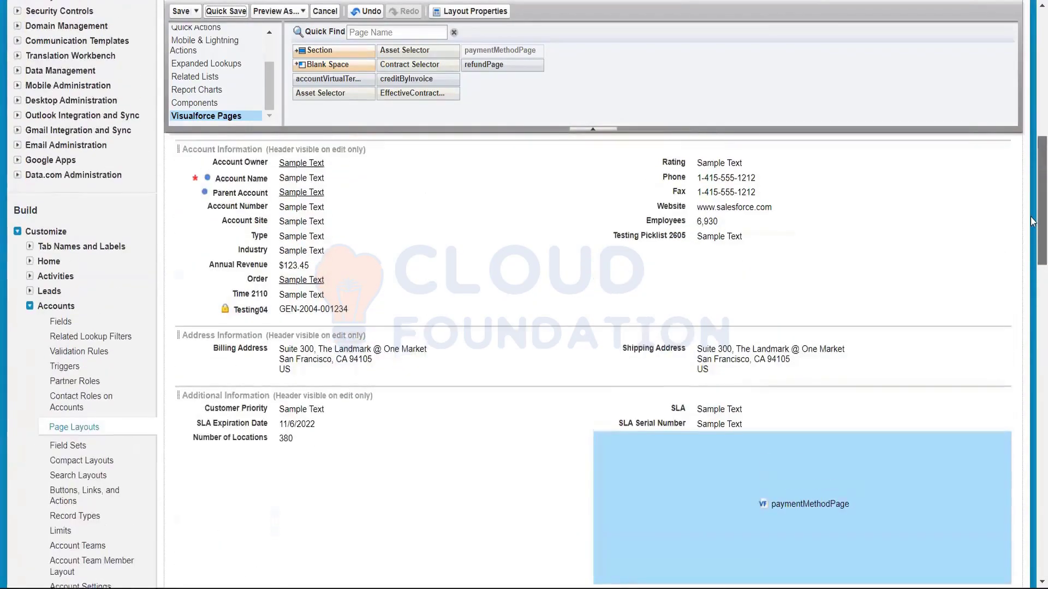
drag(769, 504, 760, 317)
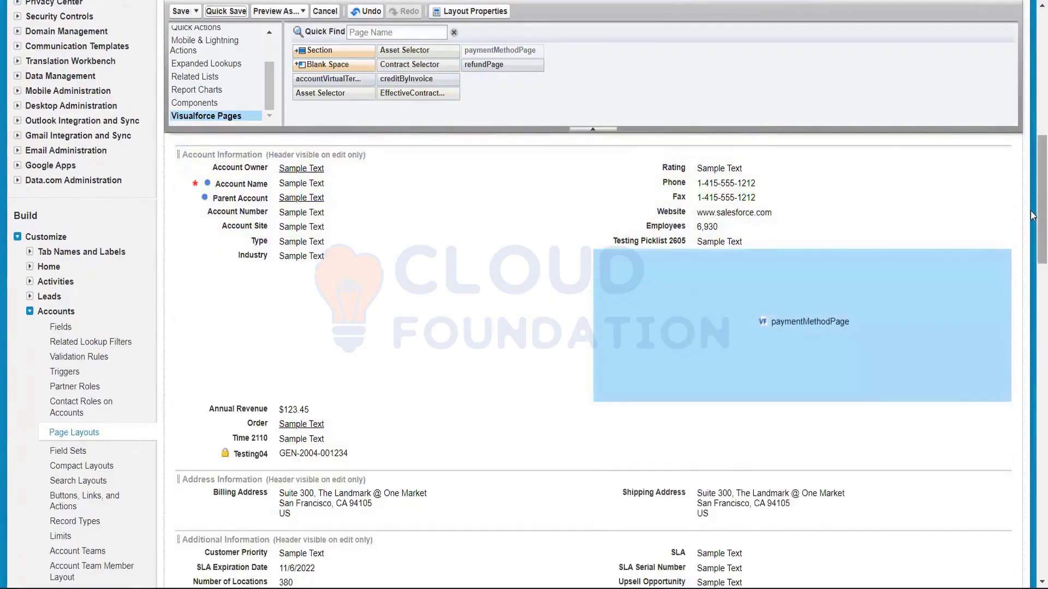
scroll(1033, 218, up, 2)
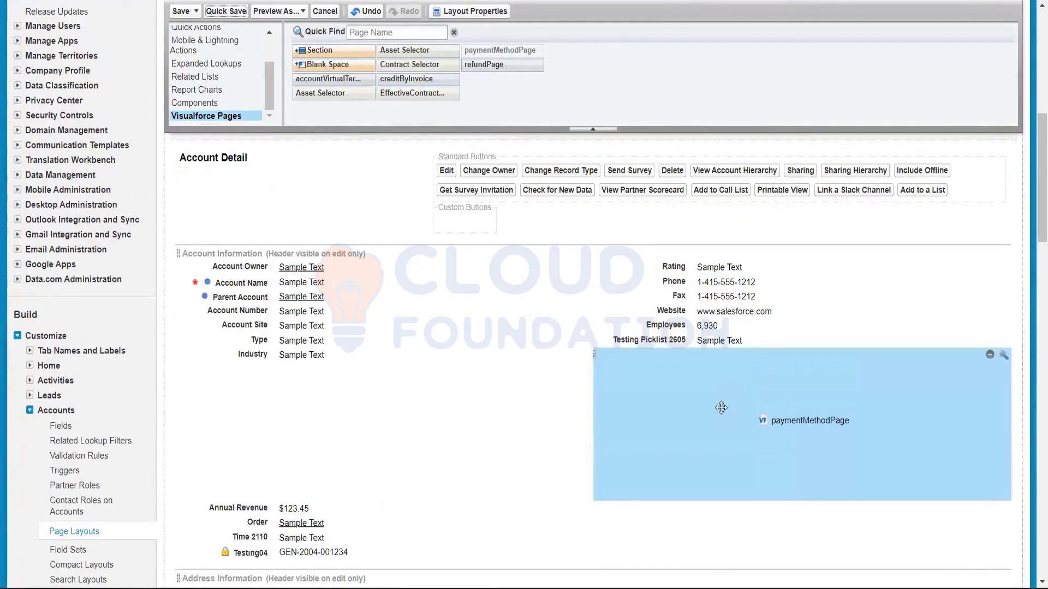
click(215, 11)
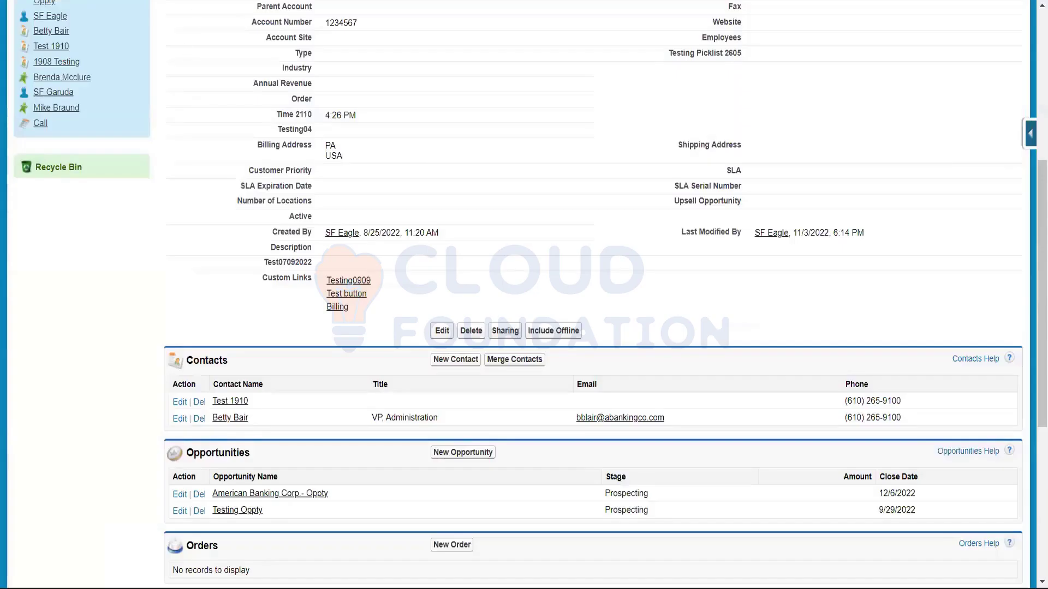
- Reload the American Banking Corp.1 record and check its Account Detail section for the Visualforce page
key(F5)
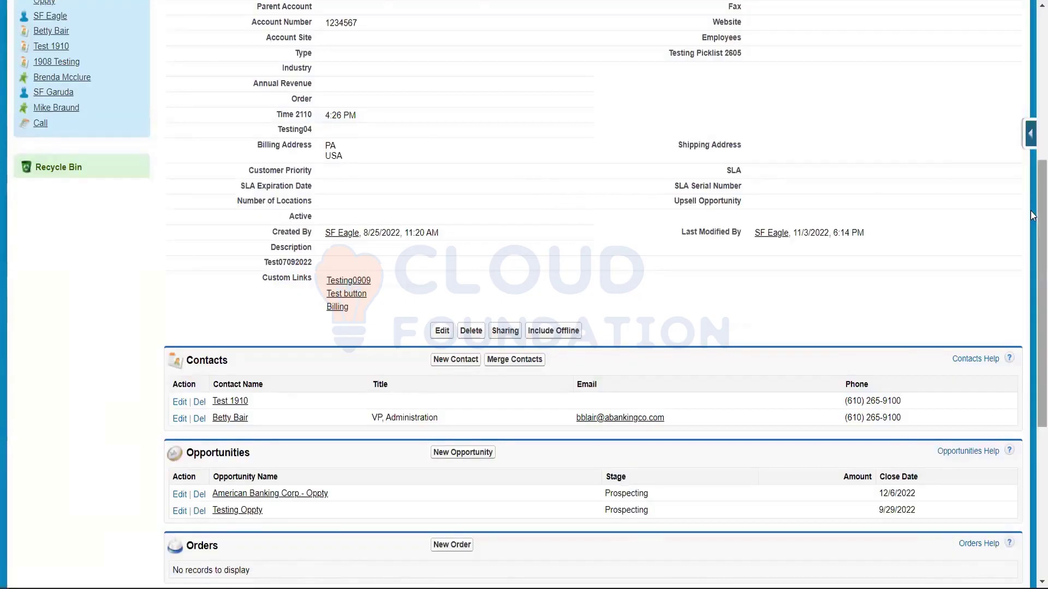
drag(1040, 211, 1031, 90)
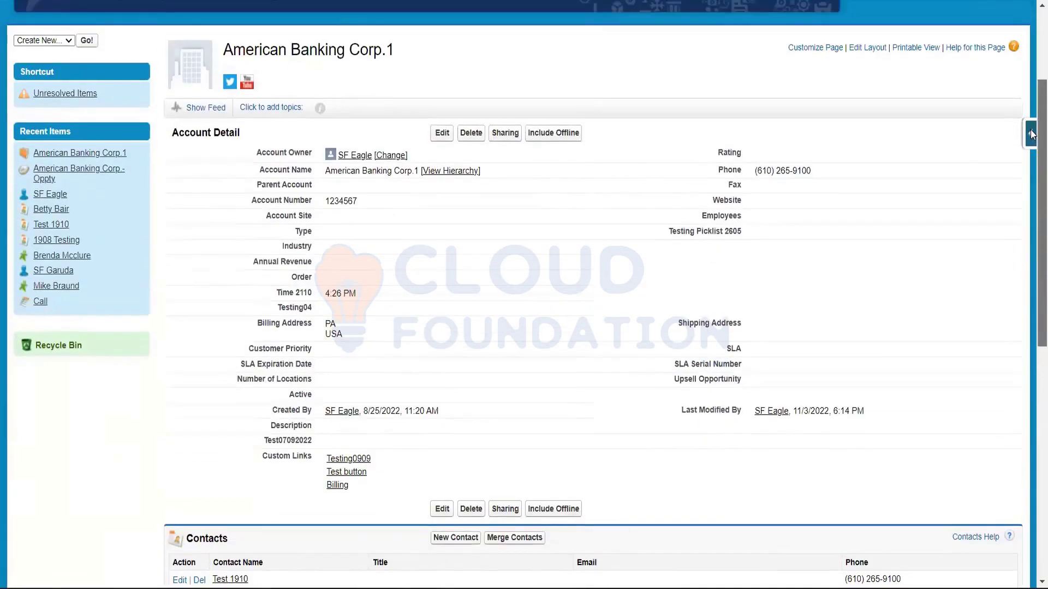
- Open the American Banking Corp.1 account for editing, check its sections for the Visualforce page, and cancel the edit
click(438, 137)
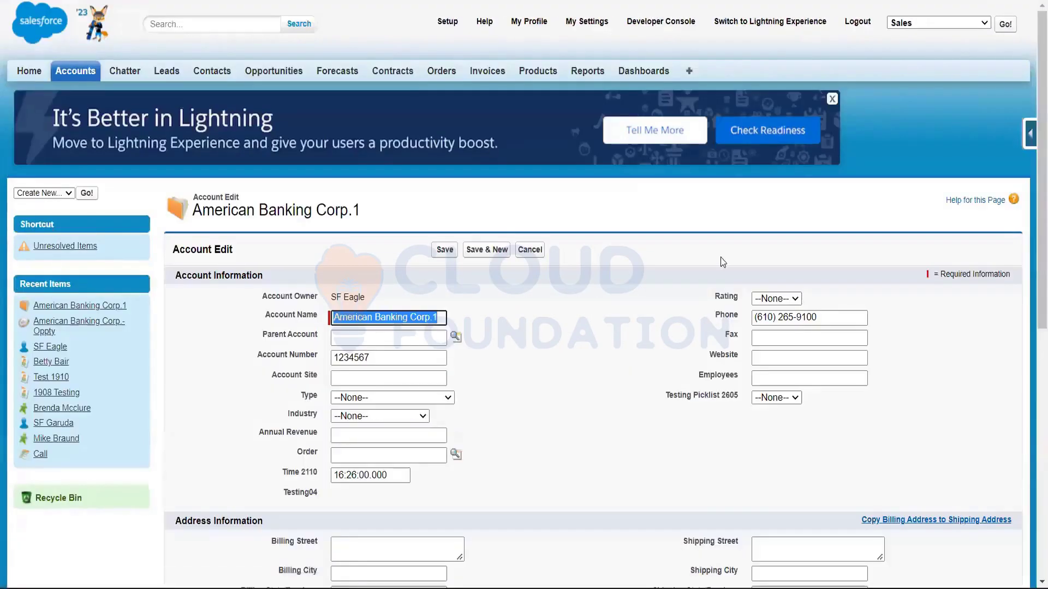
drag(1032, 141, 1032, 441)
scroll(970, 289, up, 3)
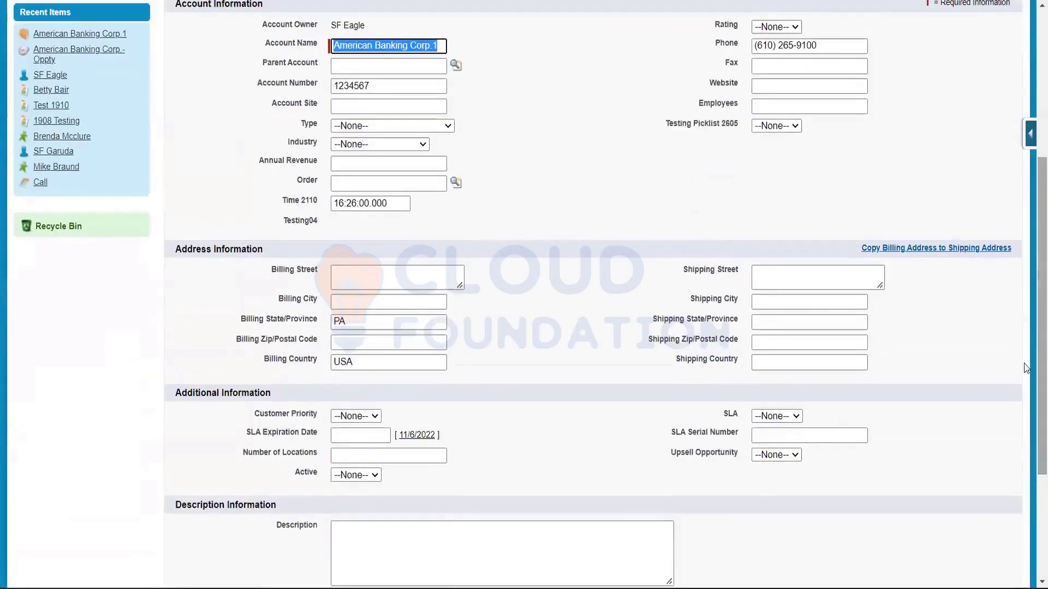
drag(1041, 246, 1041, 162)
drag(882, 137, 840, 136)
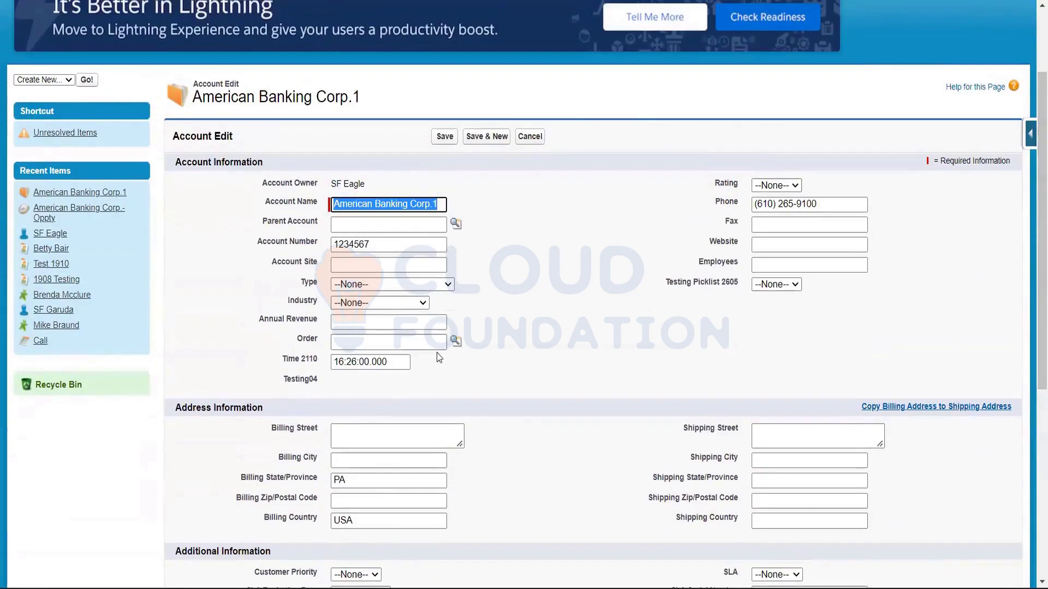
click(533, 143)
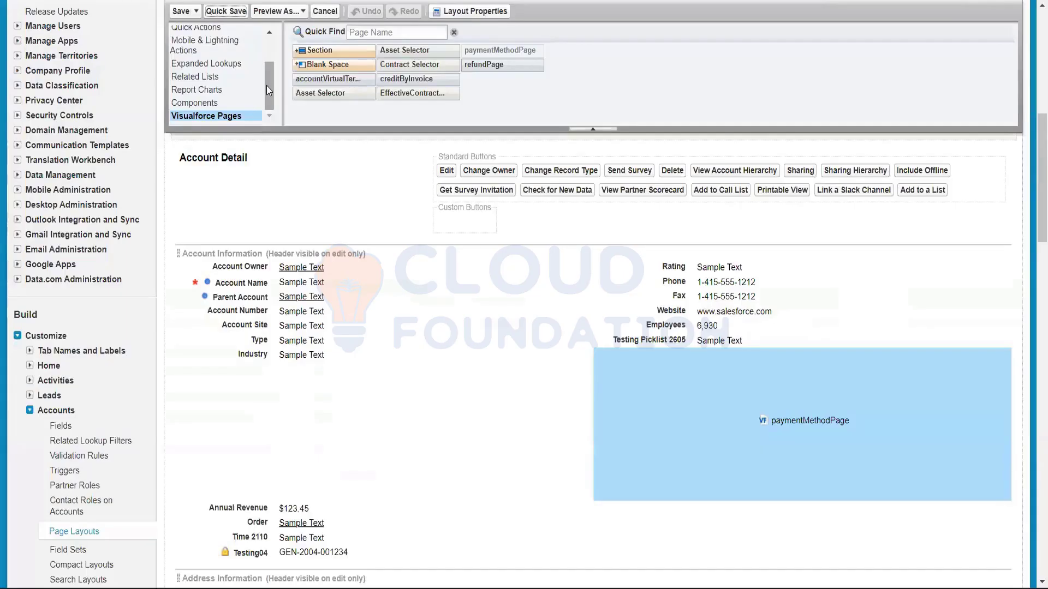
- Display the Fields category among the elements available for the Account Layout
drag(267, 85, 269, 37)
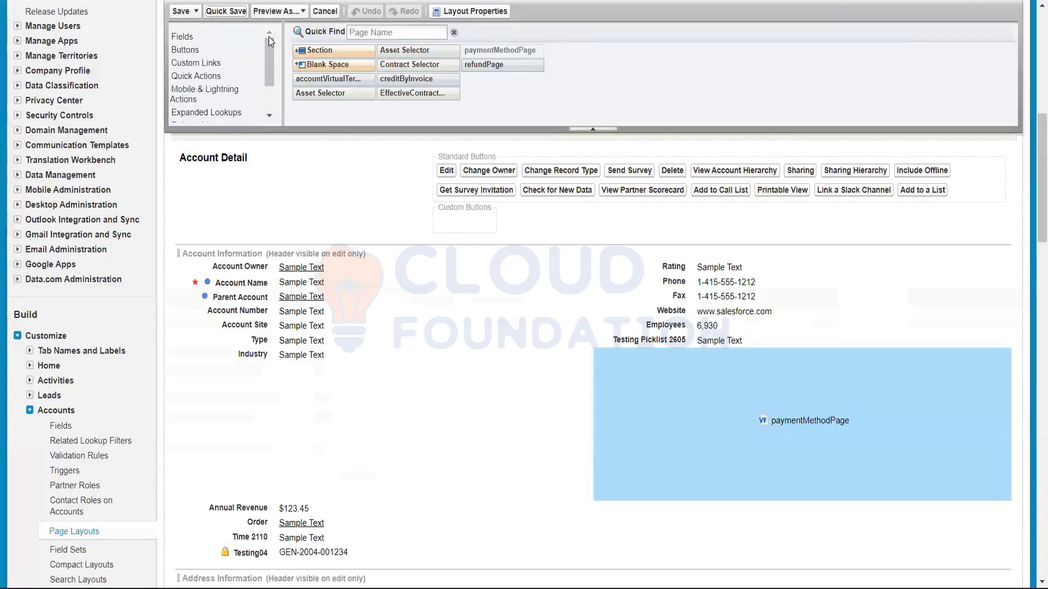
click(199, 37)
scroll(933, 227, up, 3)
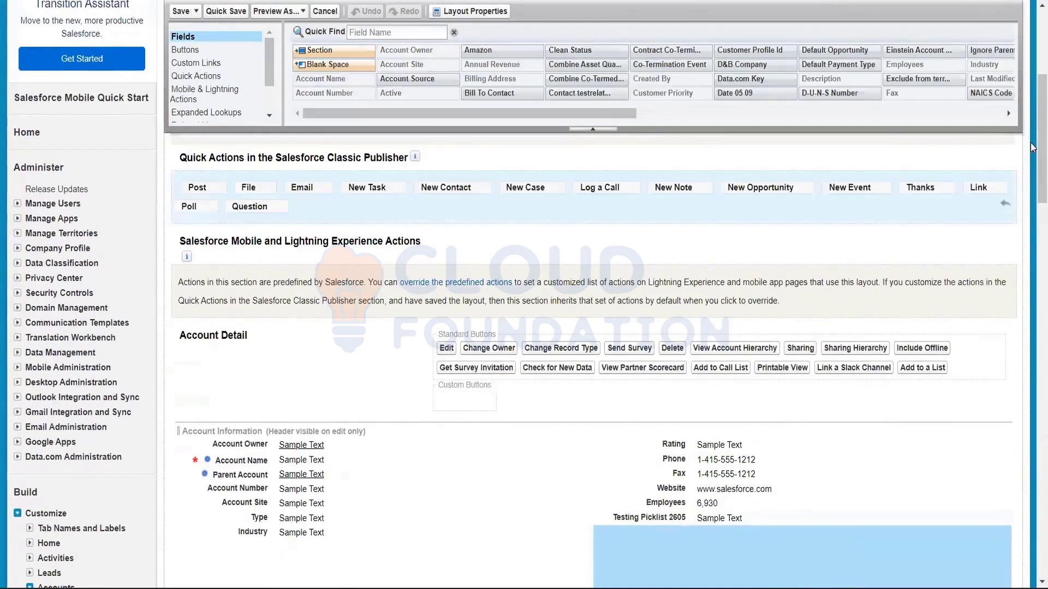
drag(1040, 131, 1034, 77)
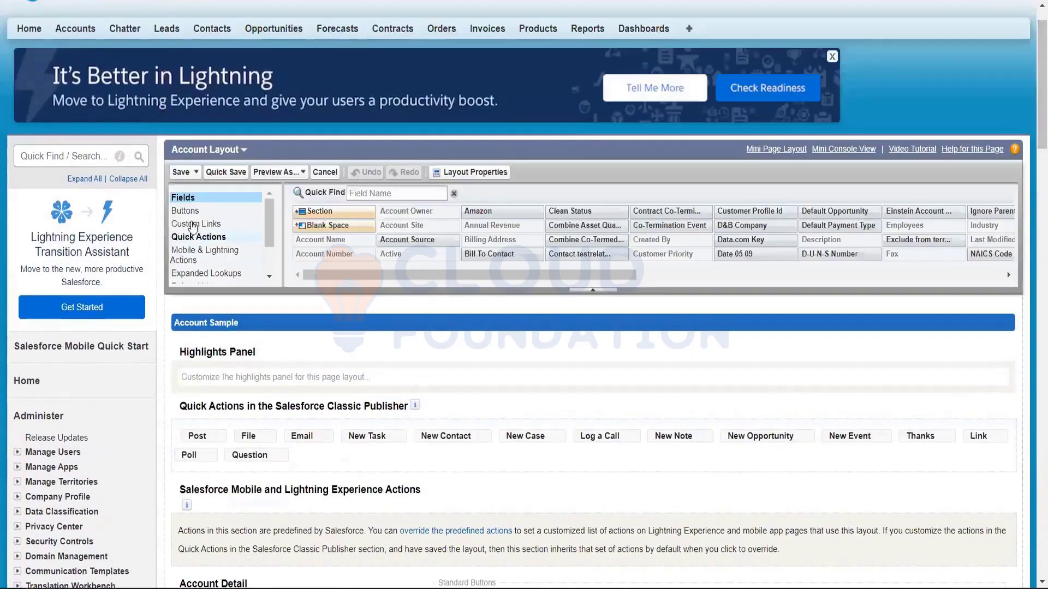
- Examine the account layout's available buttons and custom links, and the Custom Links section on the layout
click(186, 211)
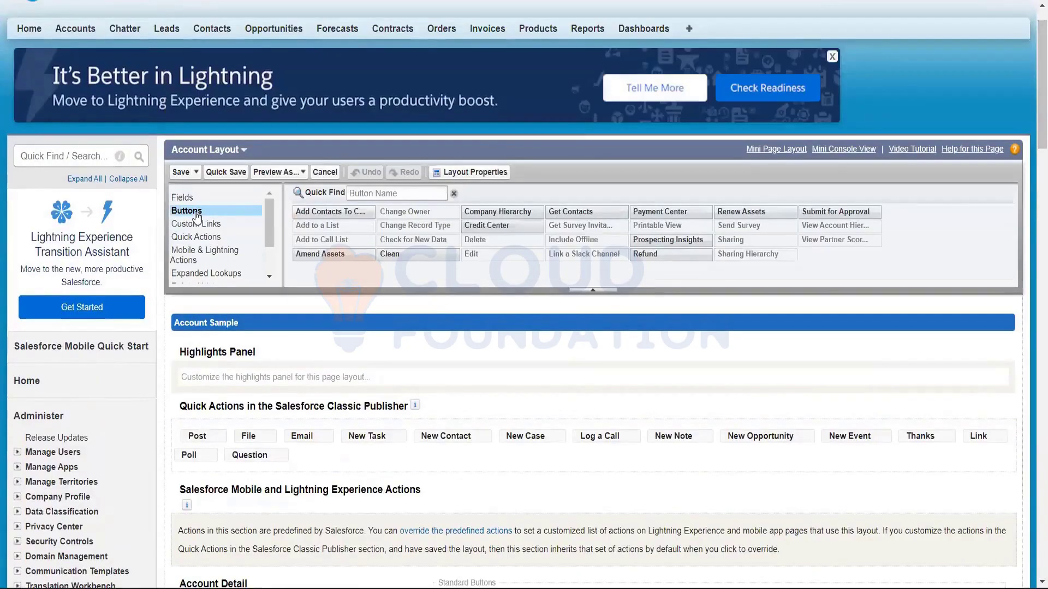
click(195, 223)
scroll(193, 222, down, 7)
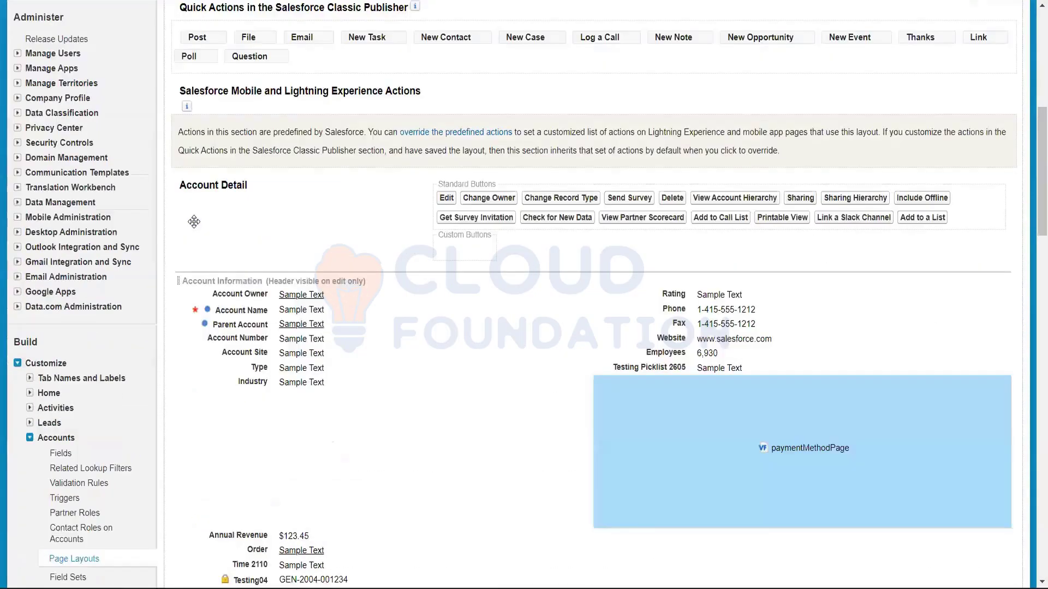
scroll(194, 222, down, 5)
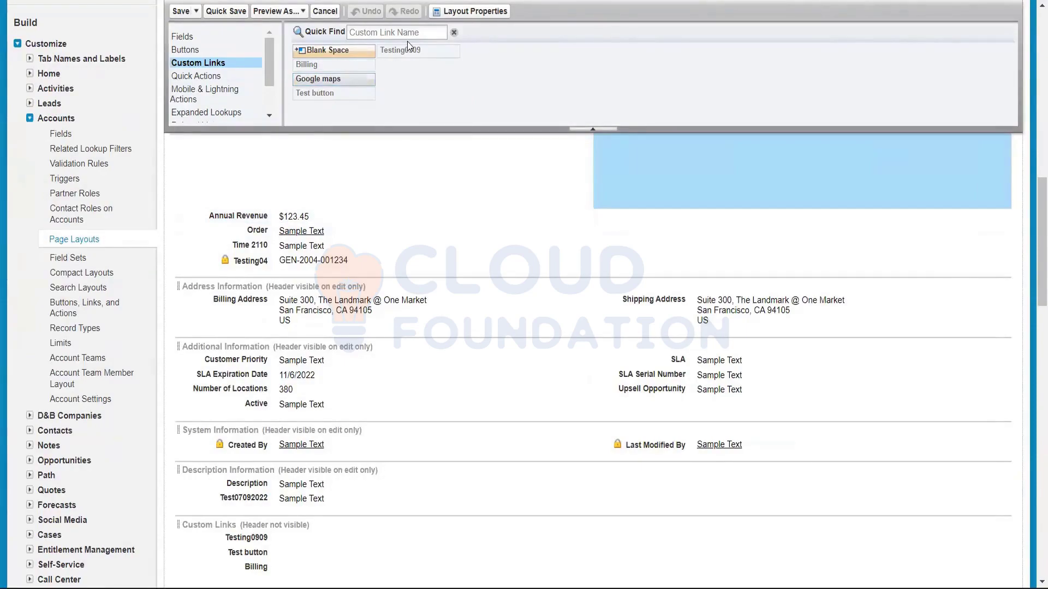
scroll(1033, 219, up, 1)
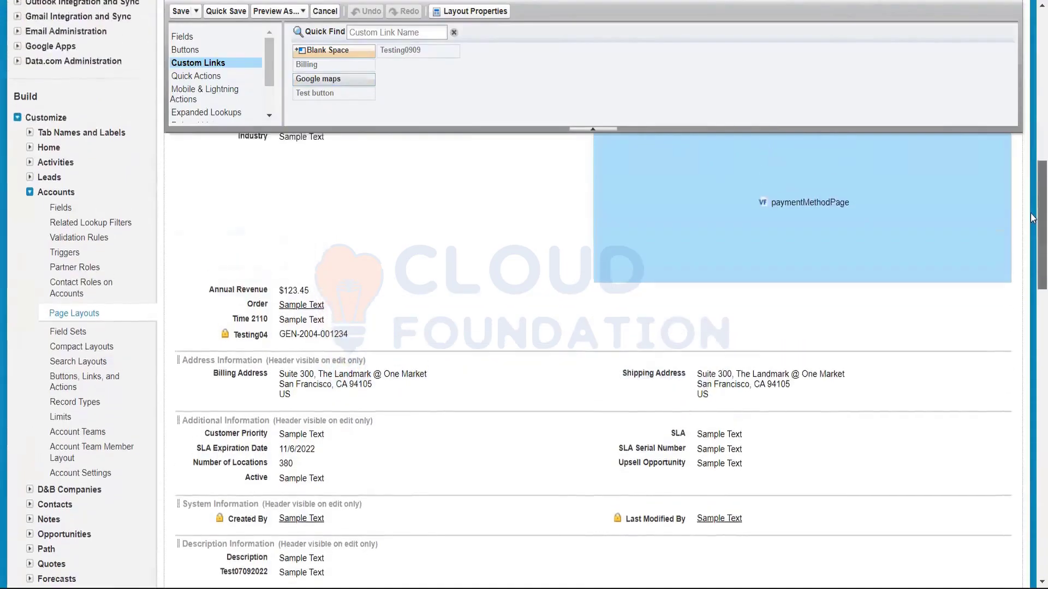
scroll(1033, 218, up, 5)
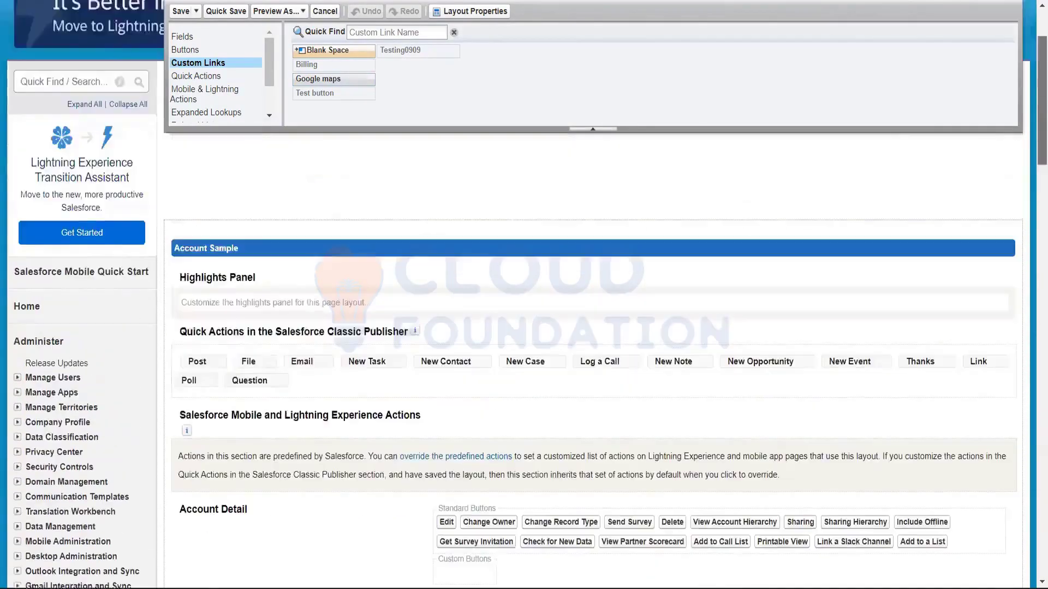
scroll(453, 194, up, 2)
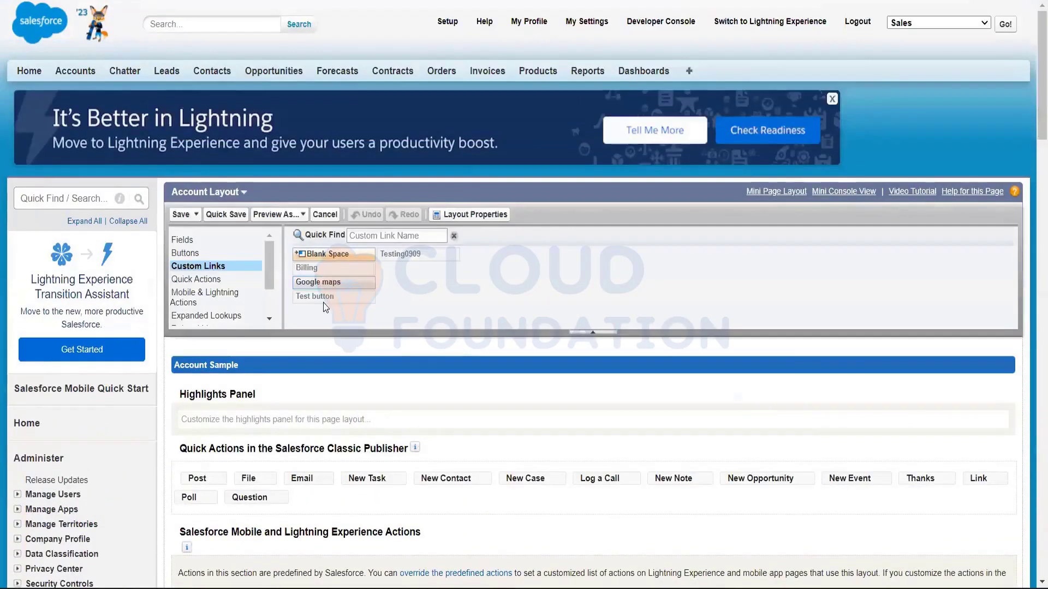
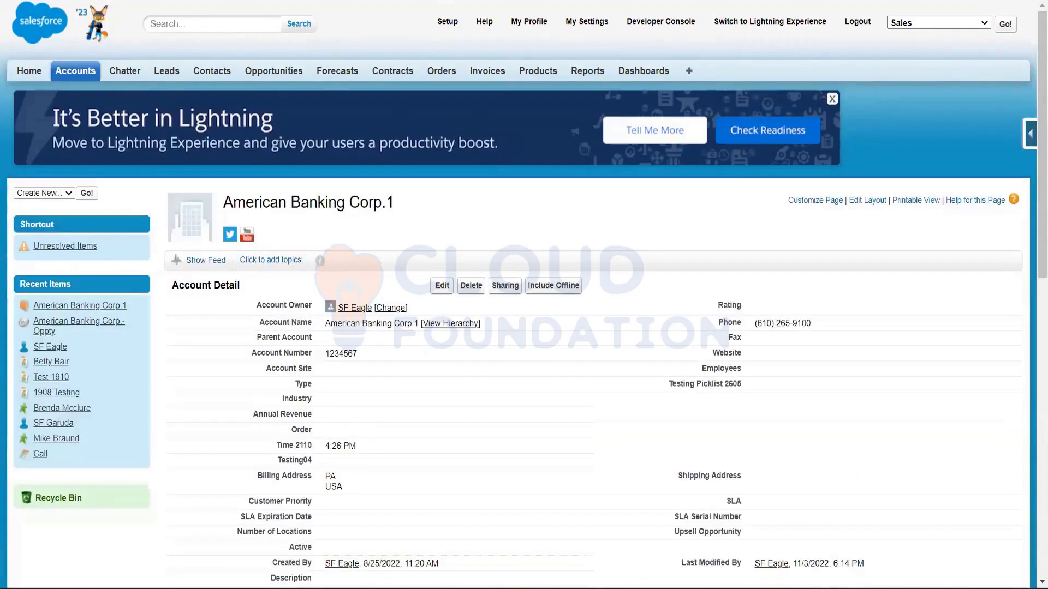
- Open the account object's field list from the account record and review its standard and custom fields
click(1029, 139)
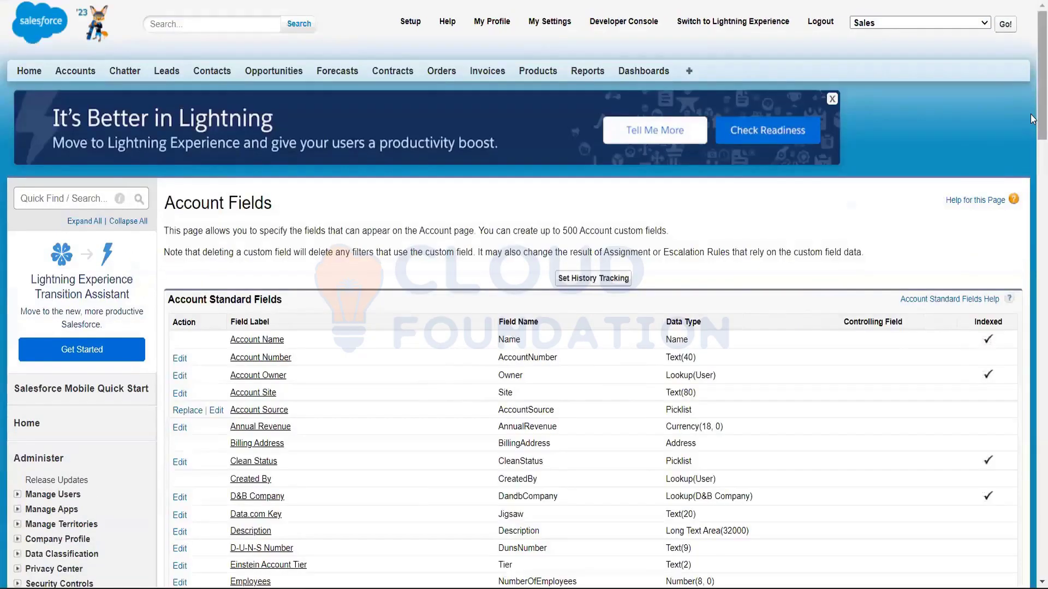
scroll(1030, 313, down, 1)
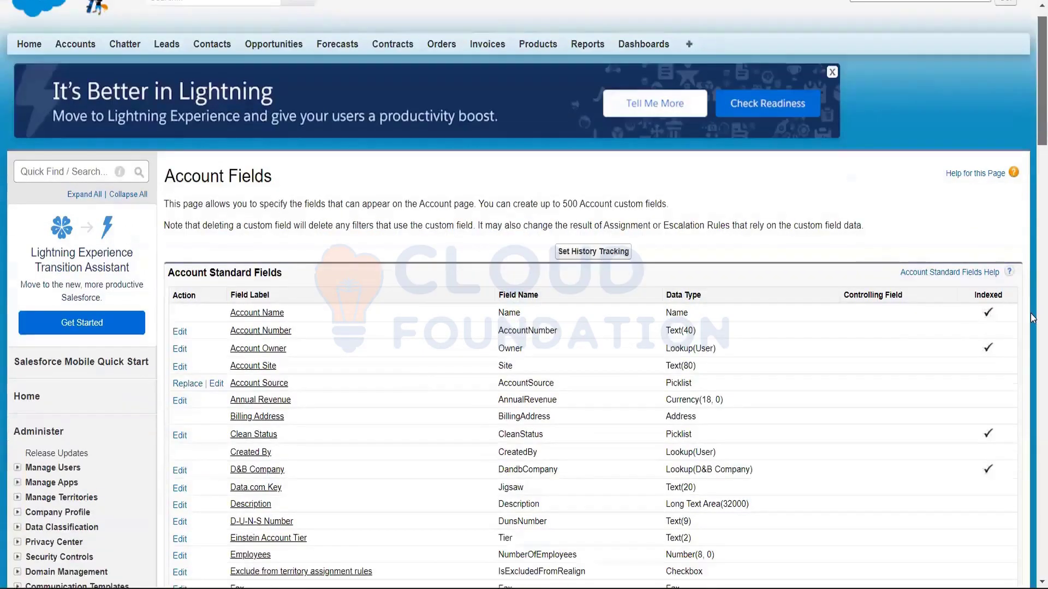
scroll(1030, 315, down, 5)
scroll(1032, 407, down, 4)
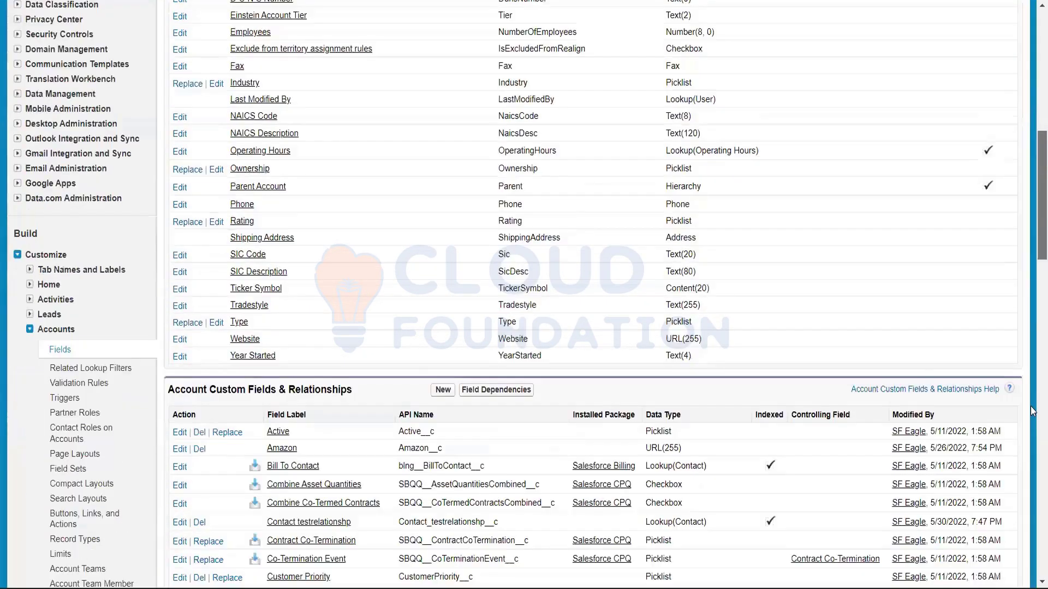
scroll(1031, 410, down, 12)
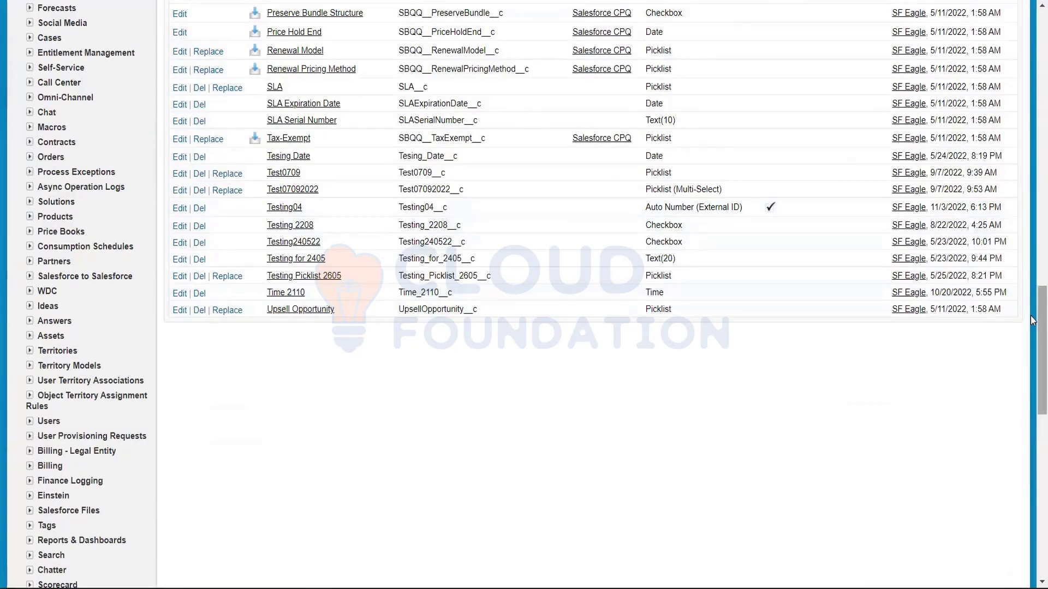
scroll(1032, 233, up, 3)
scroll(1032, 232, up, 4)
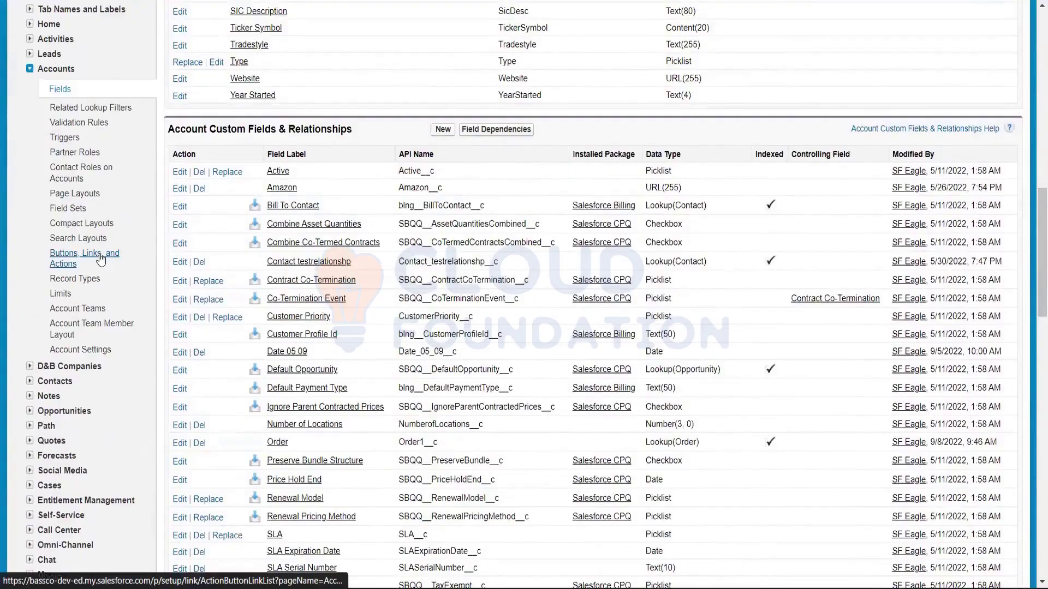
- Find the Testing0909 detail page link among the account's buttons, links and actions and open it for editing
click(101, 258)
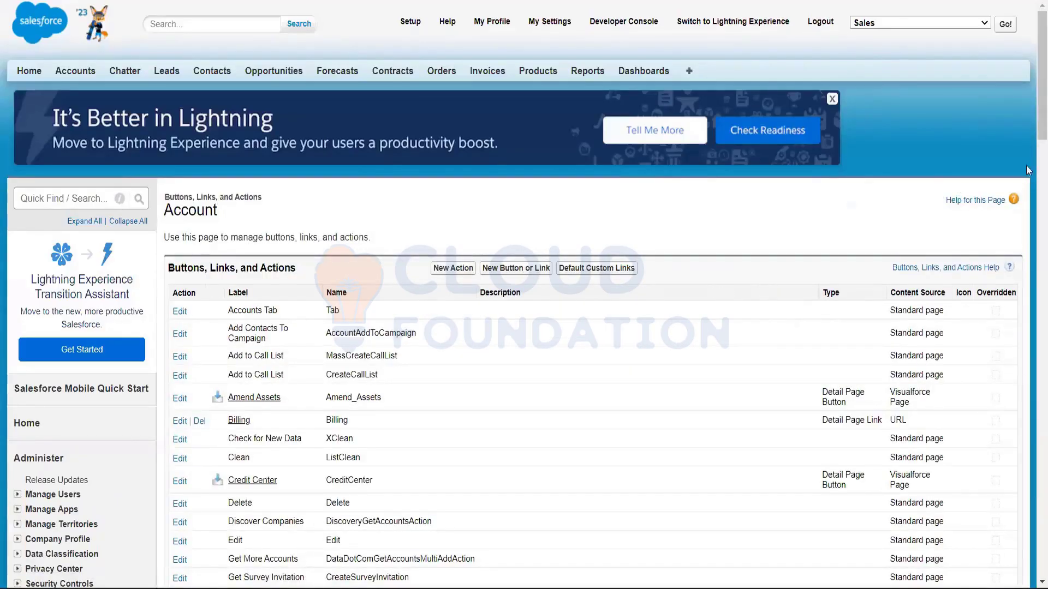
scroll(526, 309, down, 5)
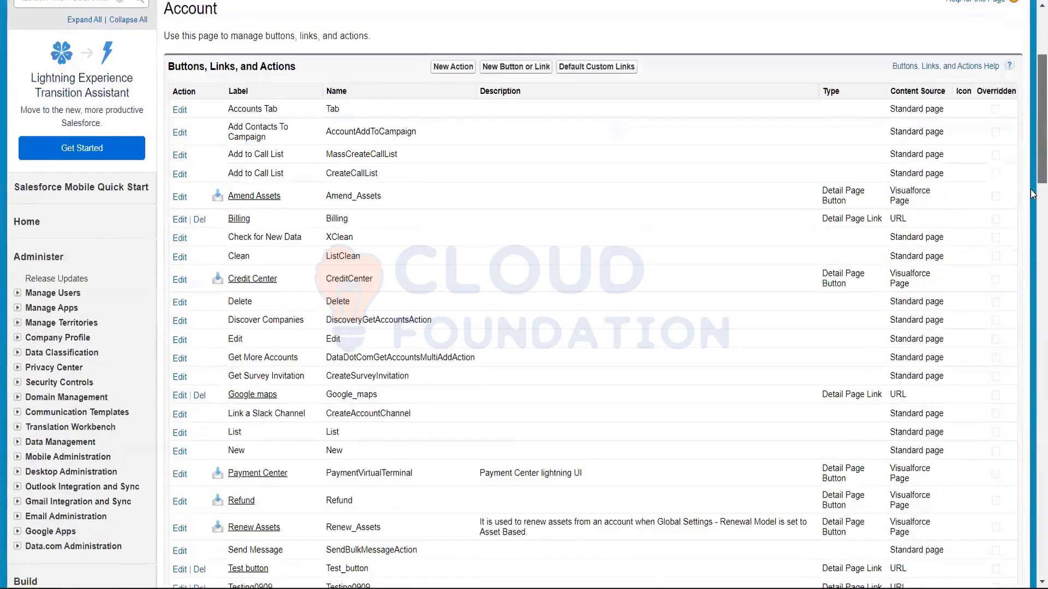
scroll(524, 304, down, 2)
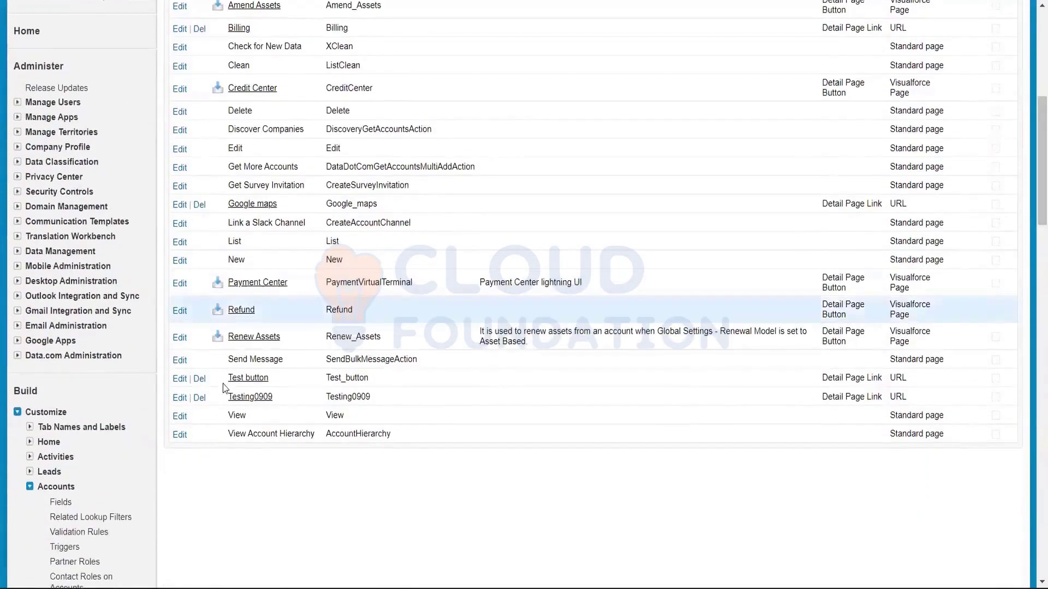
click(249, 401)
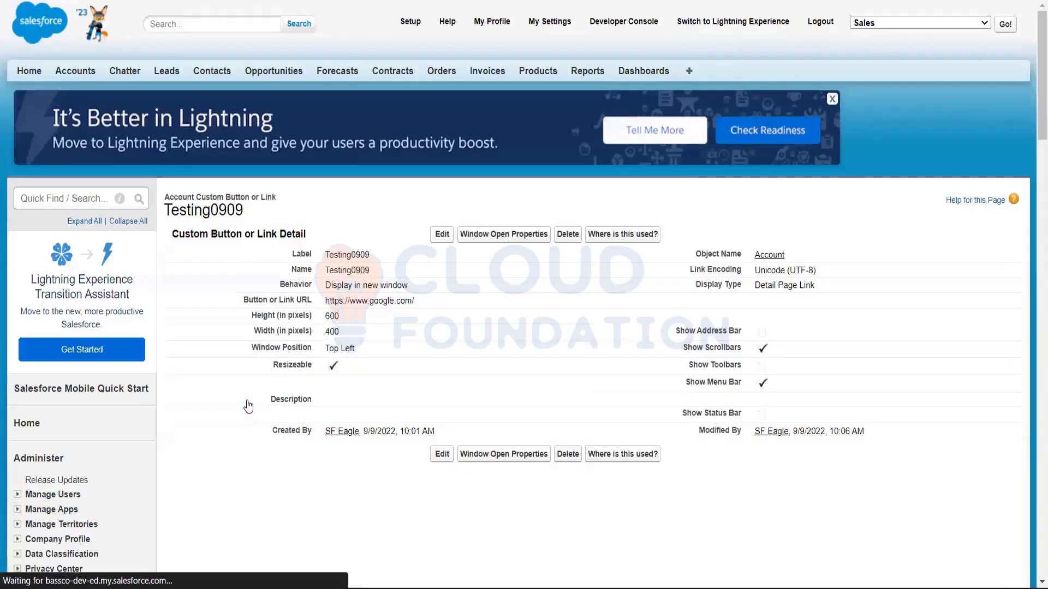
click(443, 235)
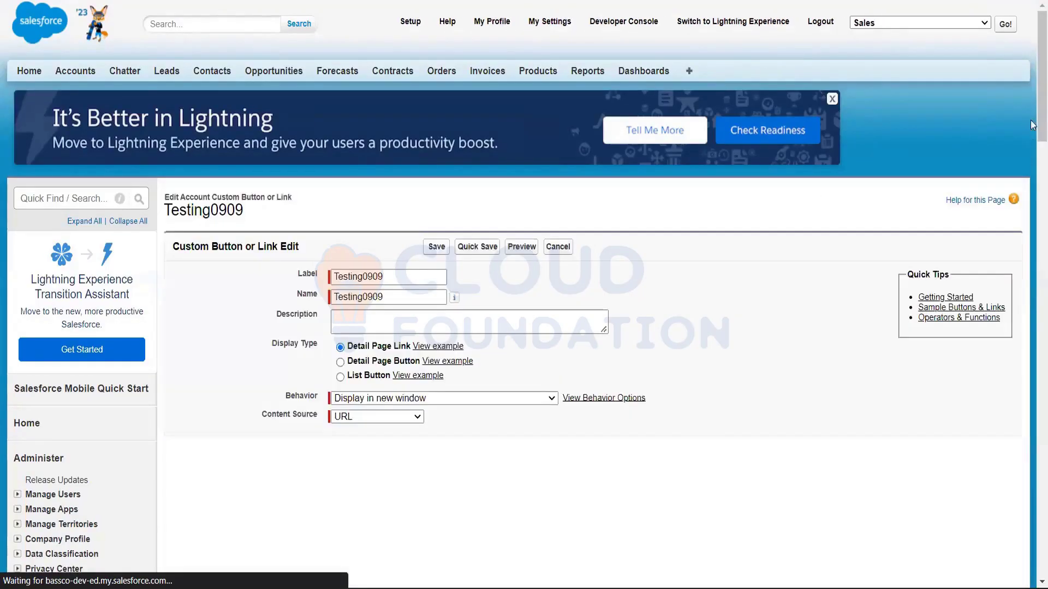
- Examine the Testing0909 link's URL and its available behavior options, keeping Display in new window selected
scroll(1030, 107, down, 5)
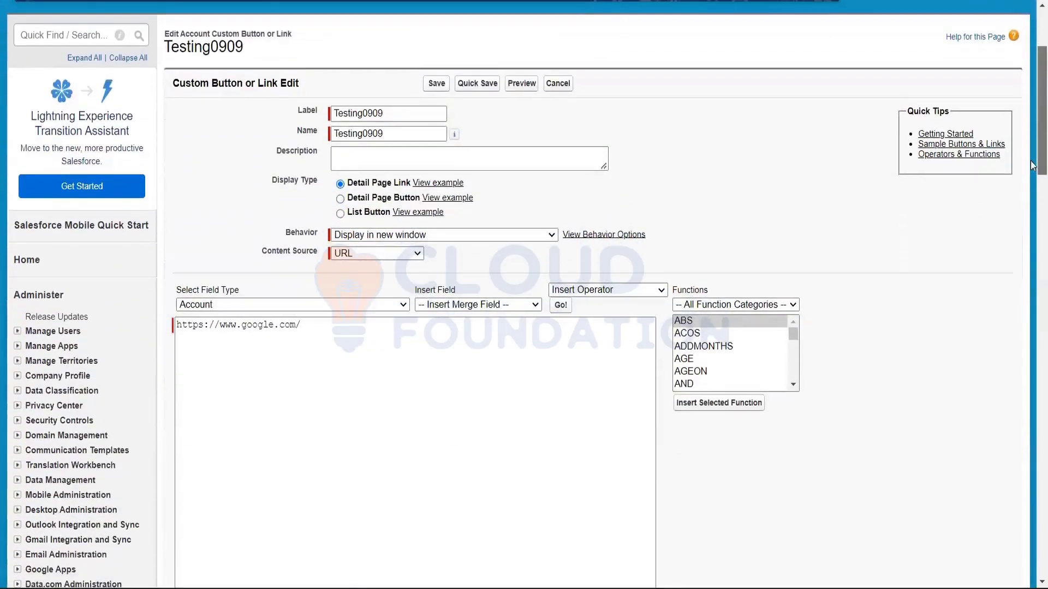
drag(300, 195, 168, 218)
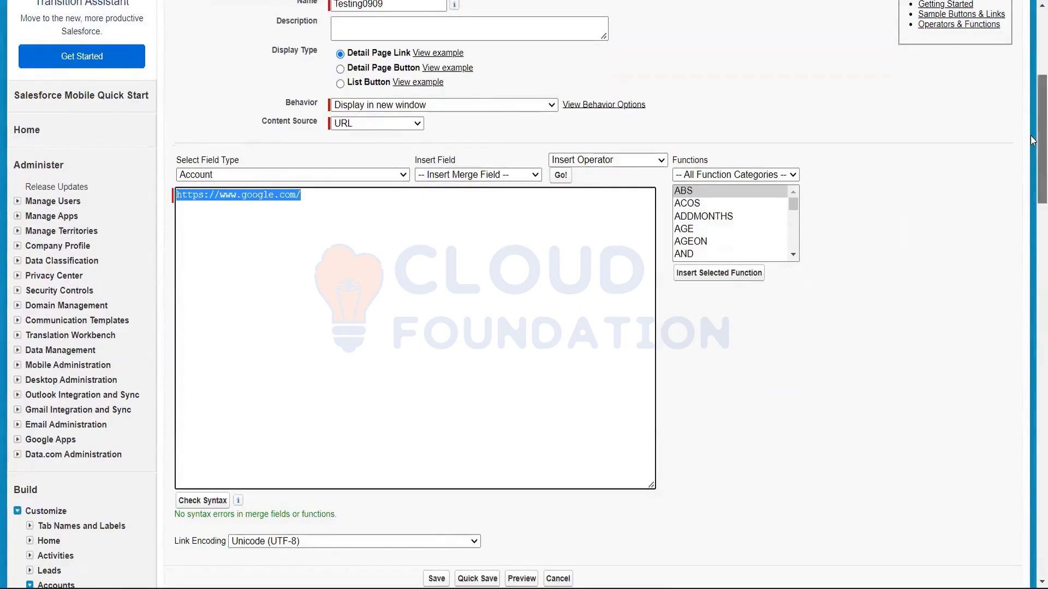
drag(1033, 136, 1033, 101)
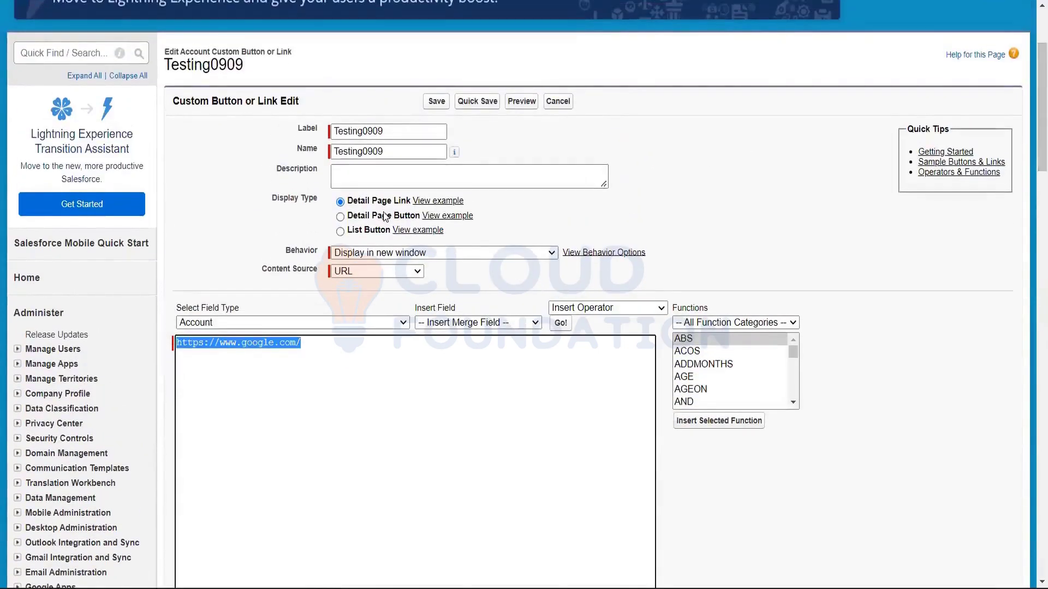
click(429, 255)
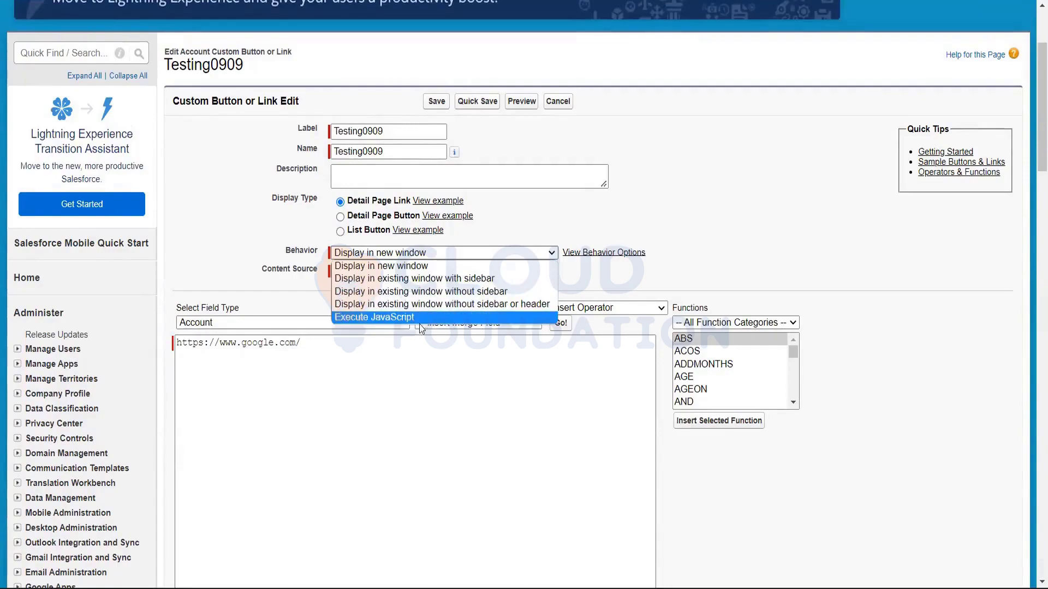
click(461, 265)
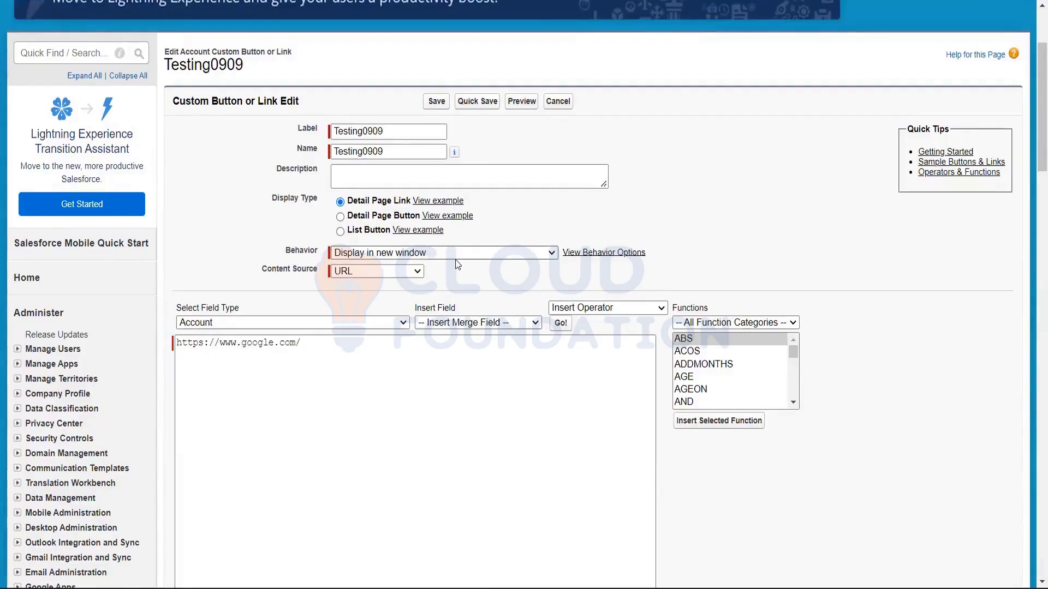
click(457, 254)
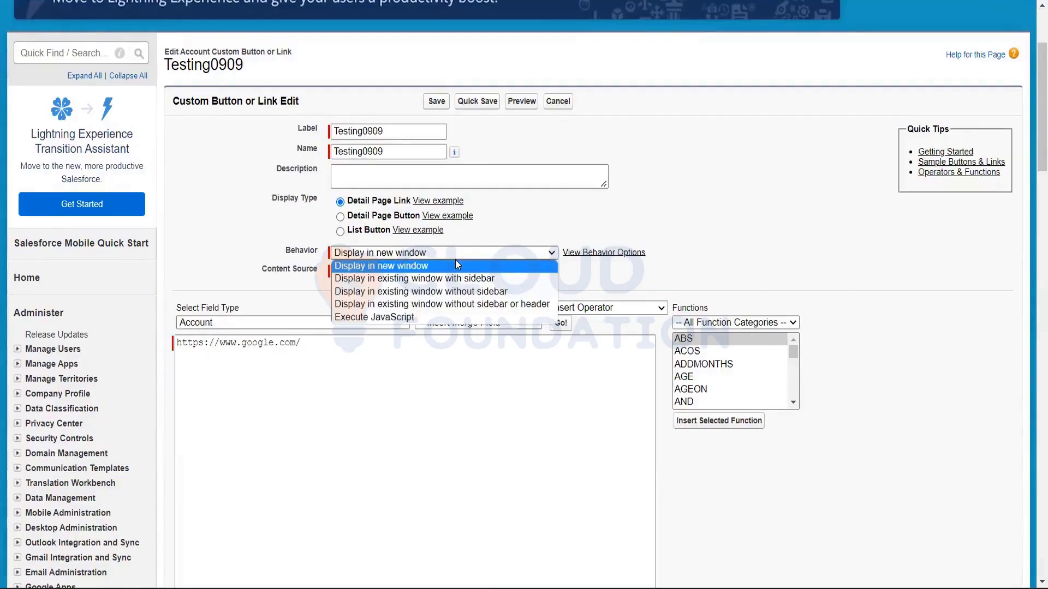
click(582, 271)
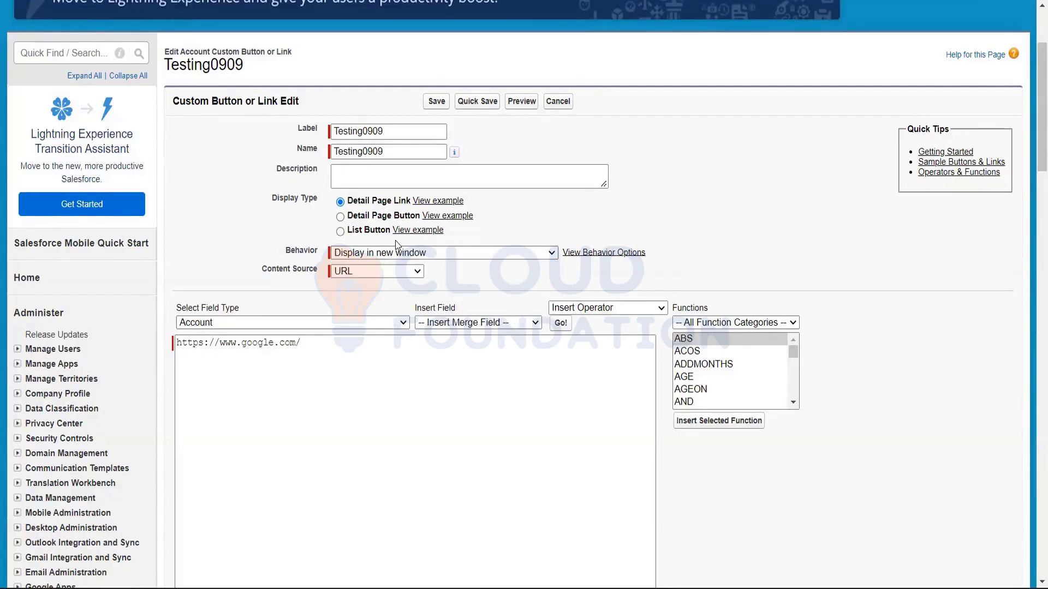
- Try the List Button display type on the link and set it back to Detail Page Link
click(340, 232)
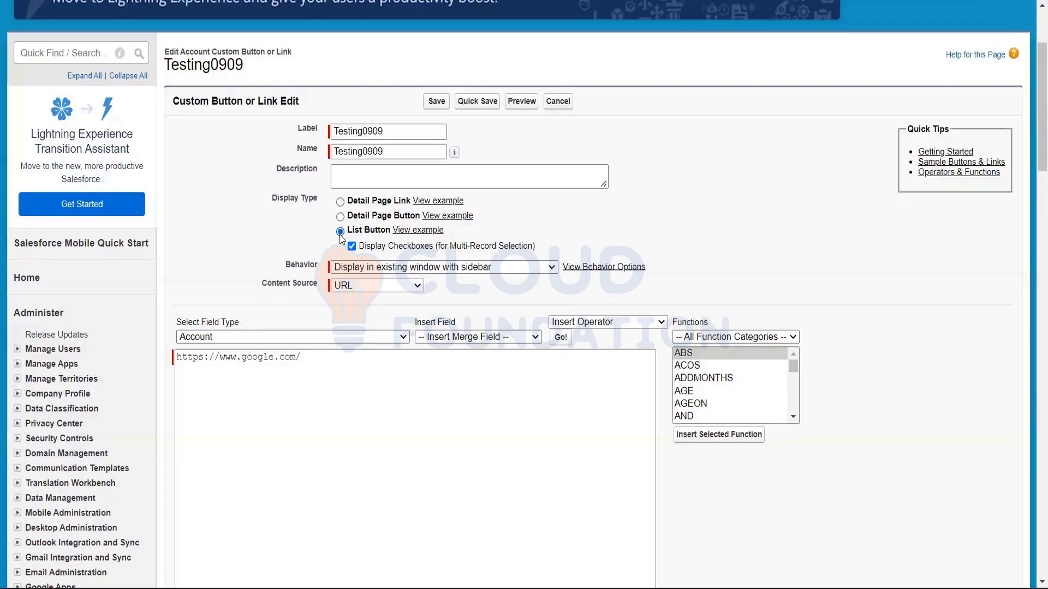
click(340, 202)
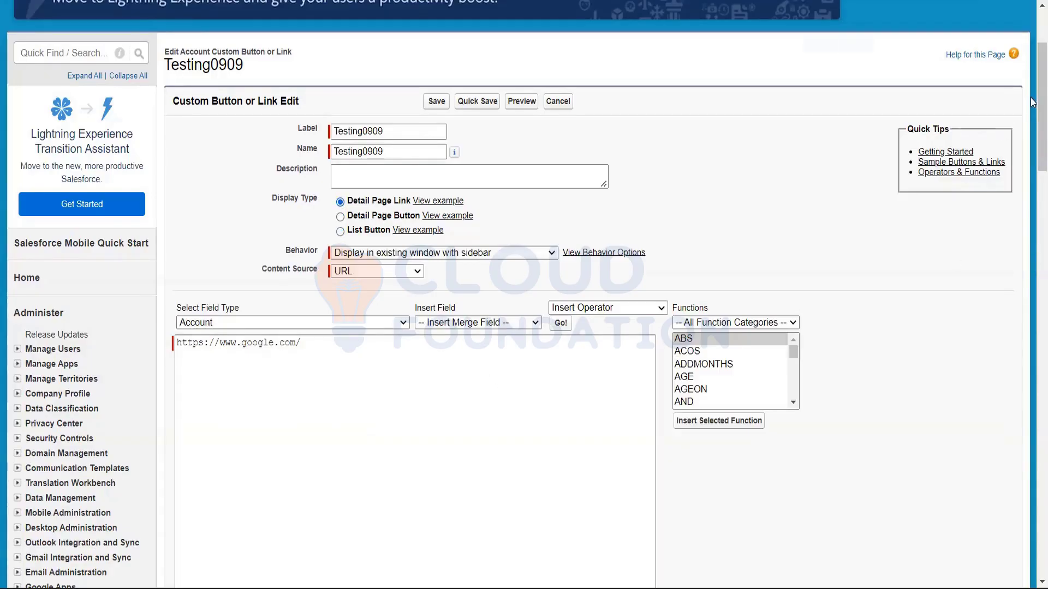
scroll(1032, 104, down, 8)
scroll(1032, 81, up, 9)
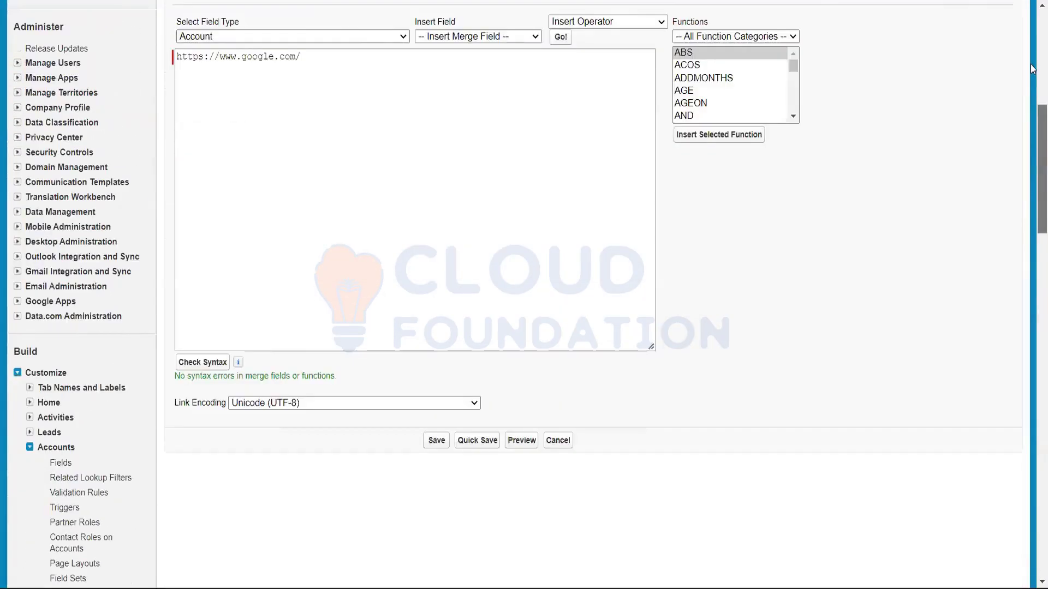
scroll(1031, 57, up, 2)
scroll(1032, 109, down, 5)
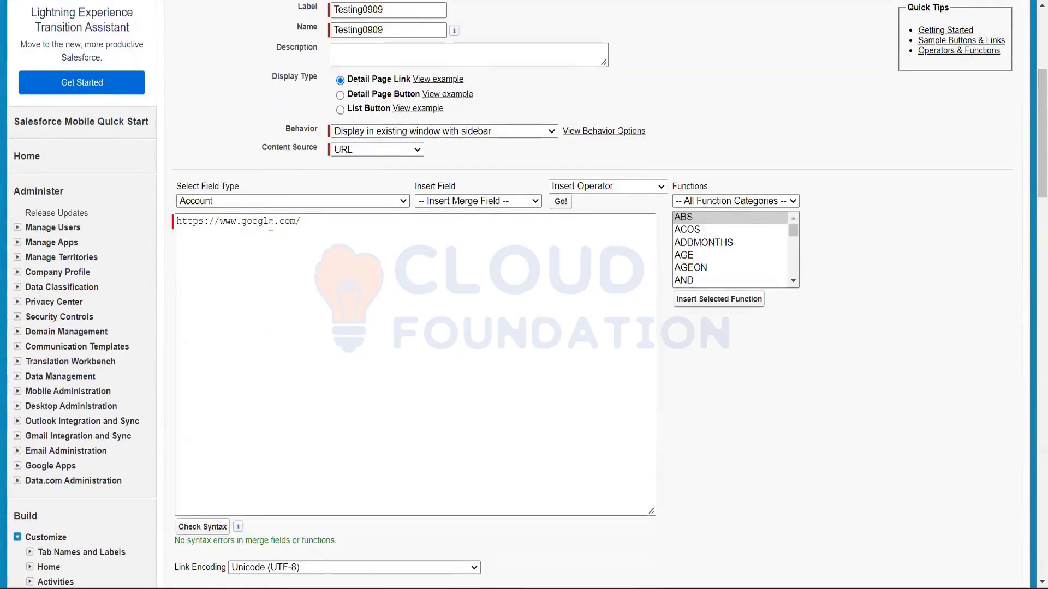
click(273, 222)
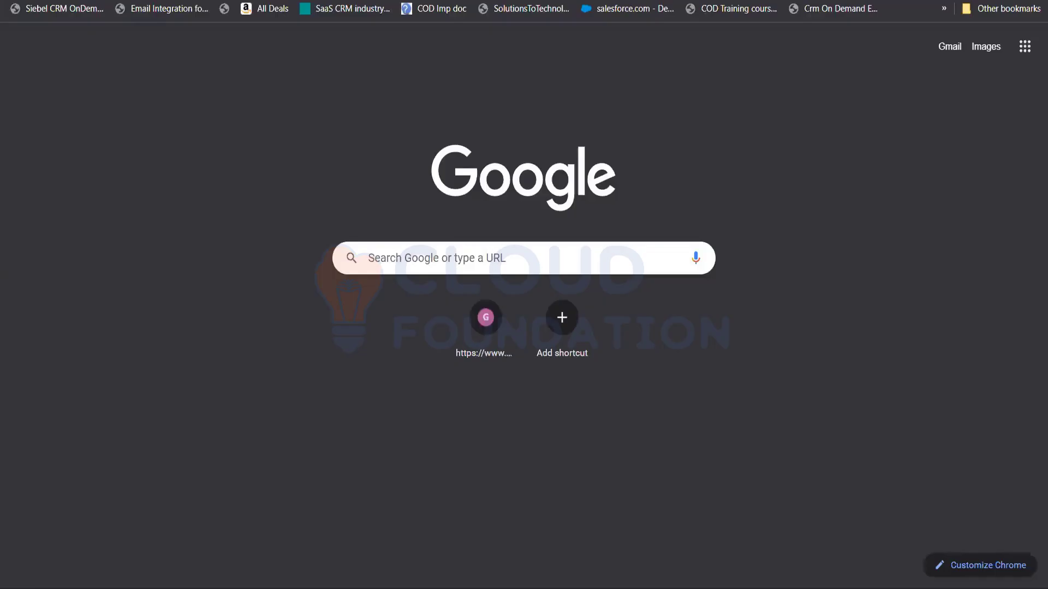
- Search Google for "google maps" in a new browser tab and open the Google Maps website
click(262, 2)
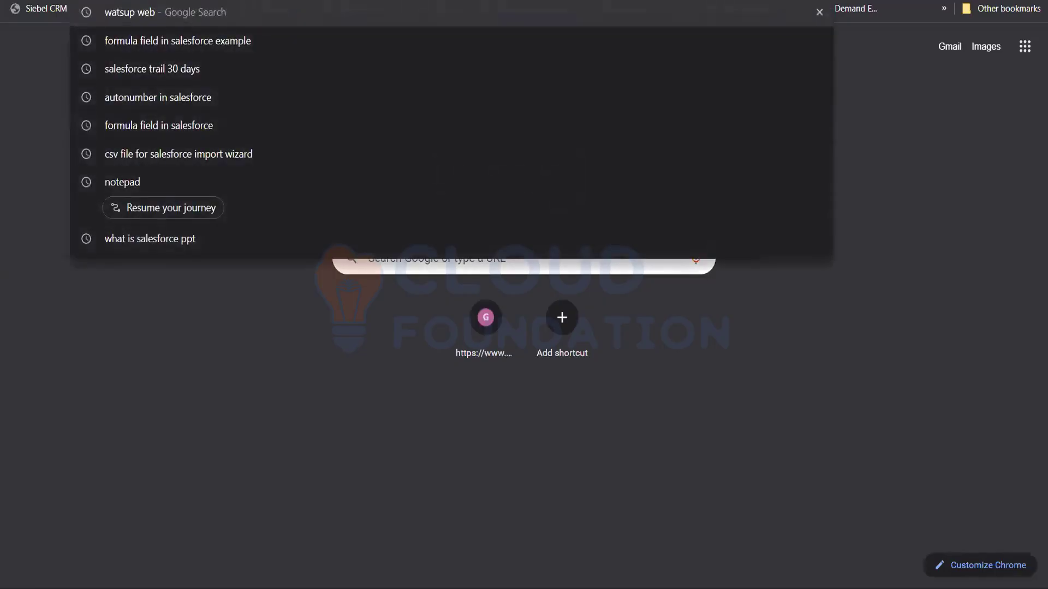
text(googl)
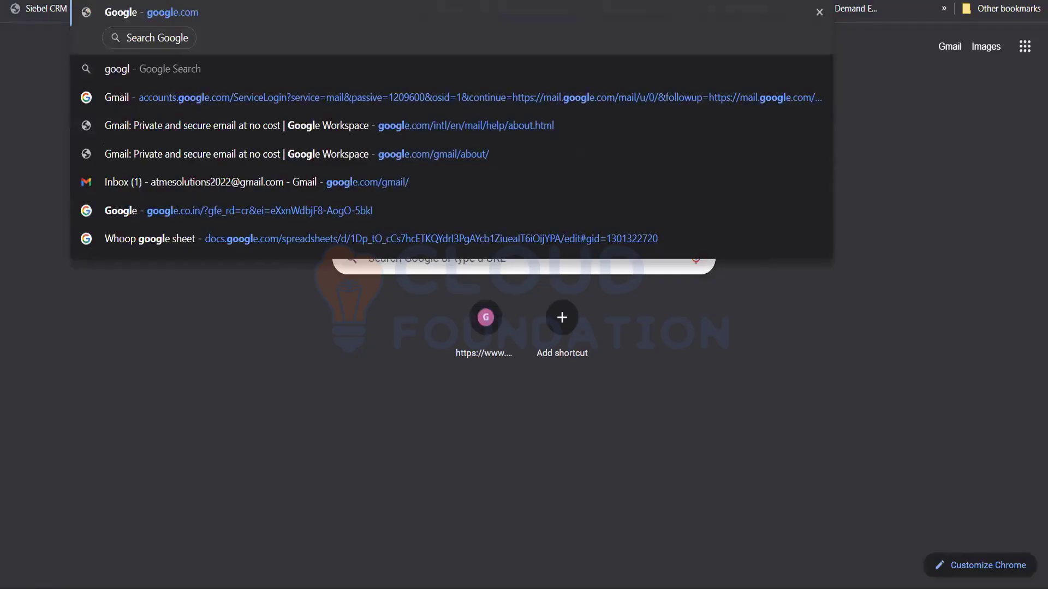
text(e)
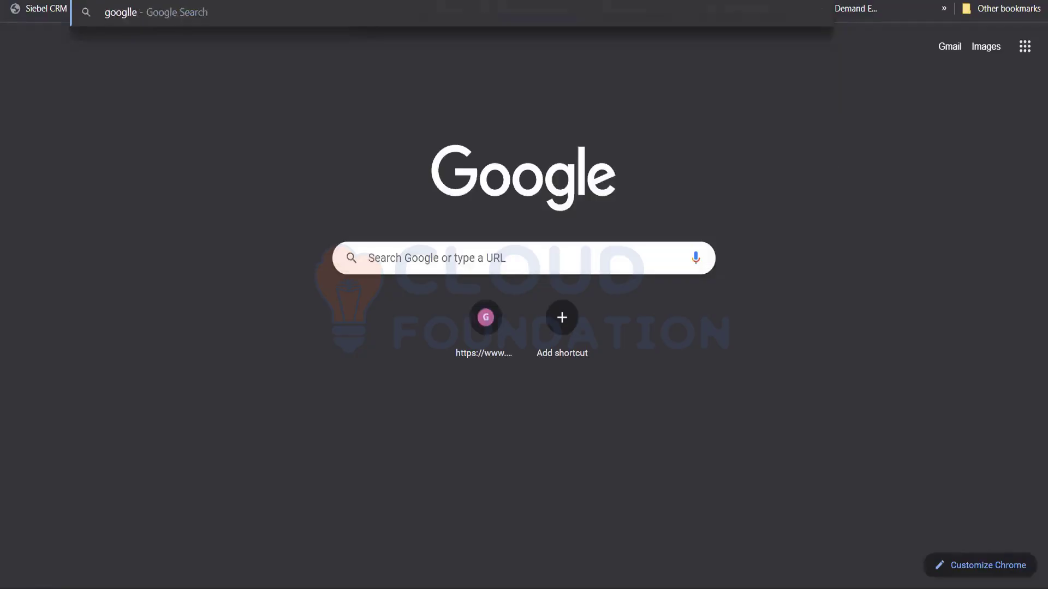
key(BackSpace)
key(BackSpace)
text(e ma)
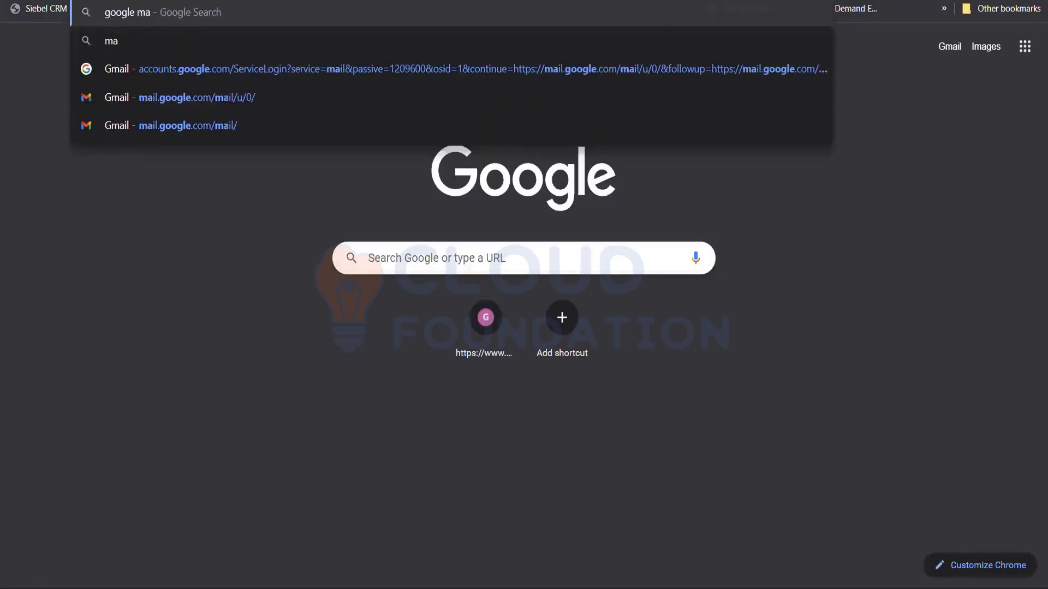
text(ps)
key(Return)
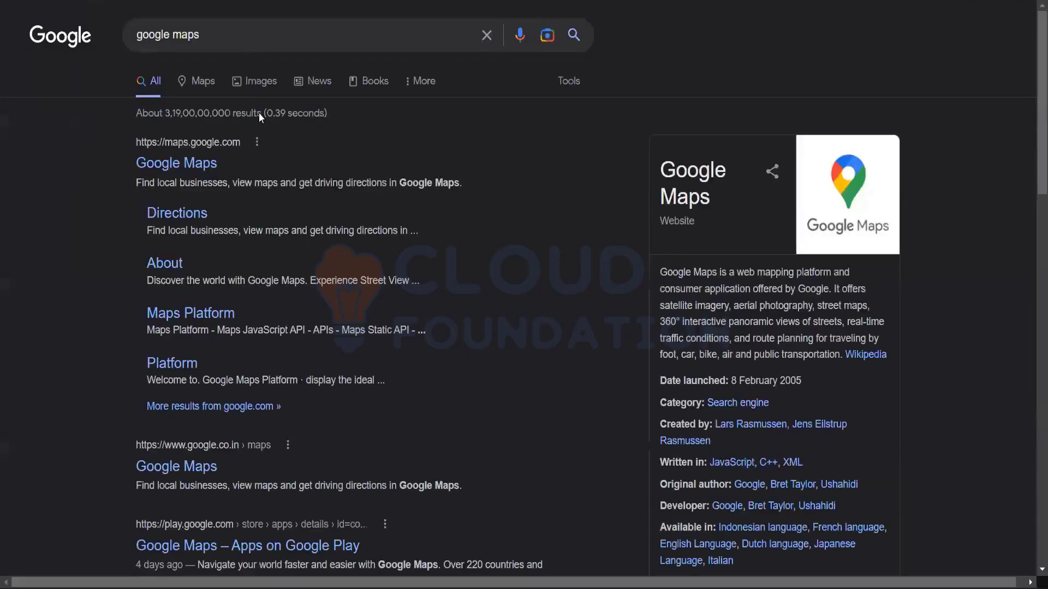
click(194, 163)
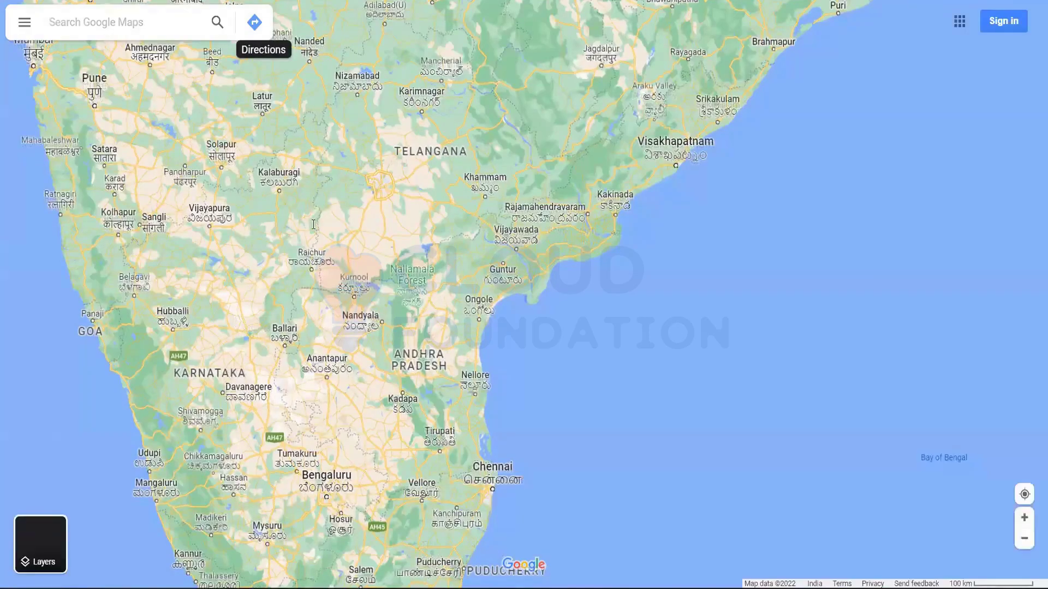
key(ctrl+shift+Tab)
drag(314, 225, 181, 228)
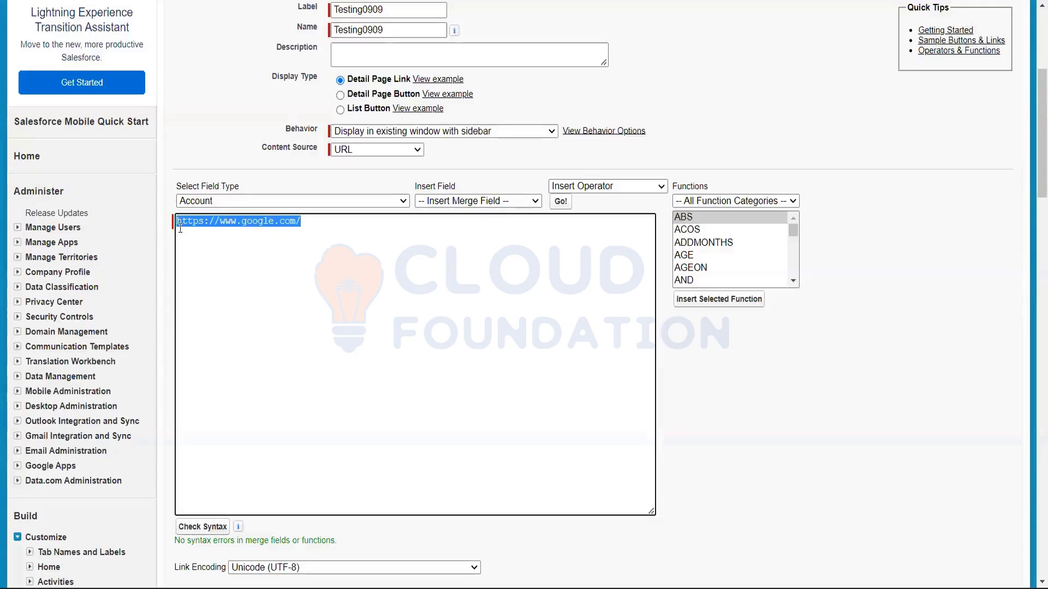
click(311, 223)
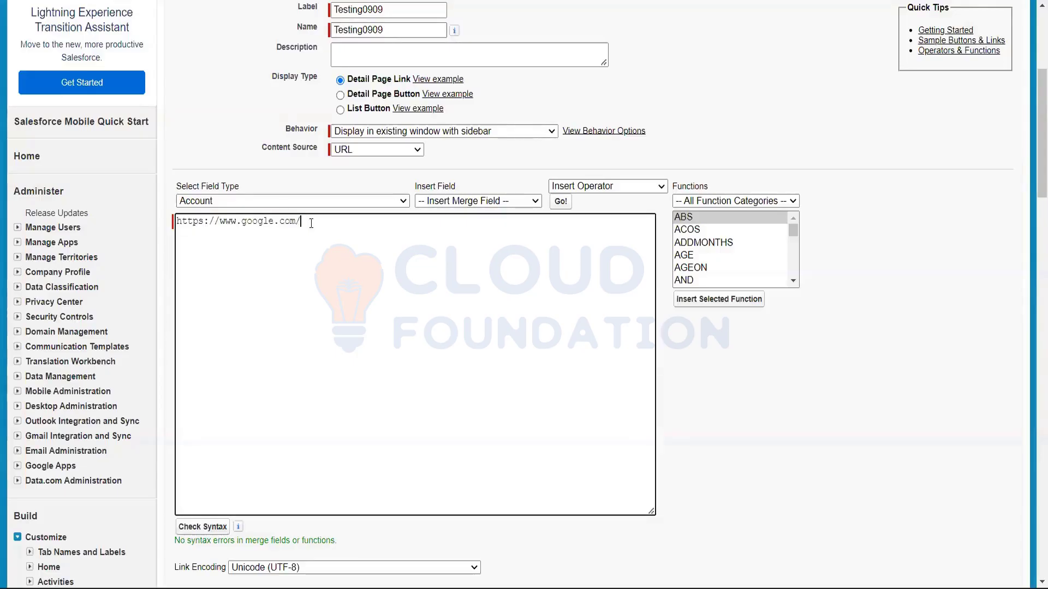
scroll(1031, 173, down, 5)
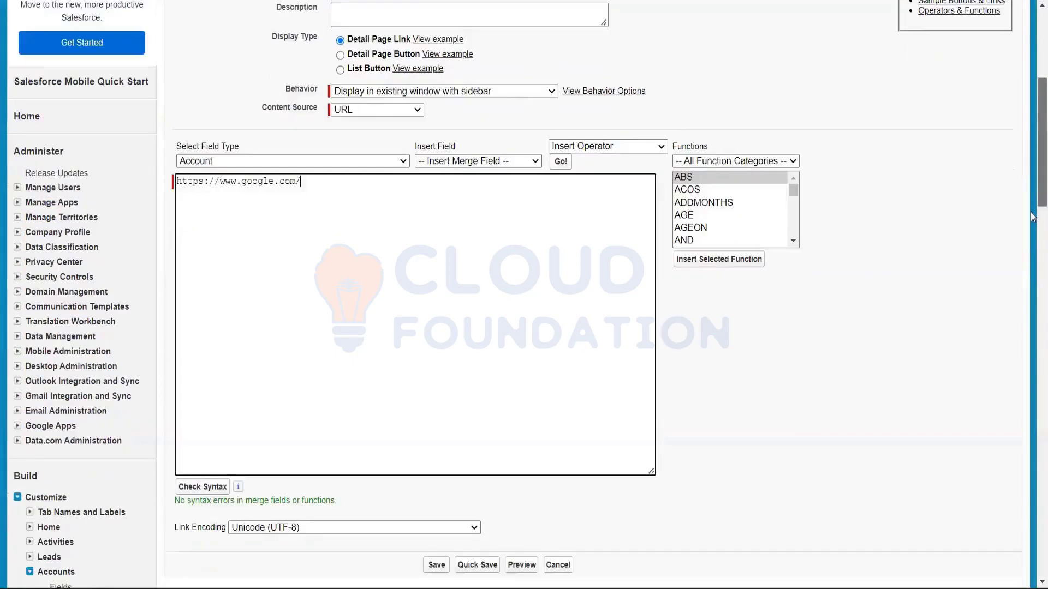
scroll(1032, 145, up, 6)
scroll(1032, 145, up, 3)
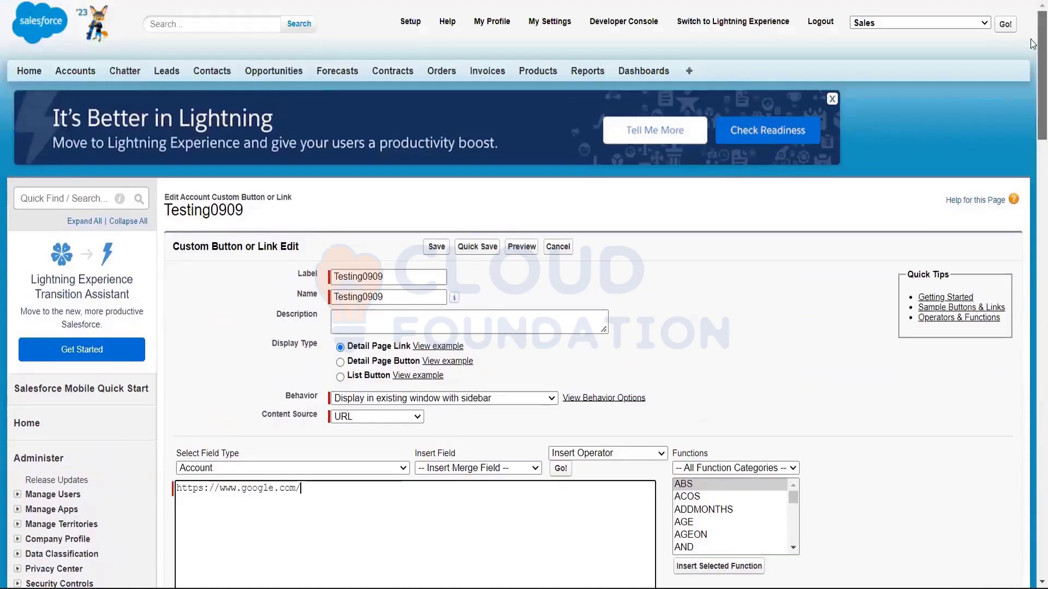
click(437, 248)
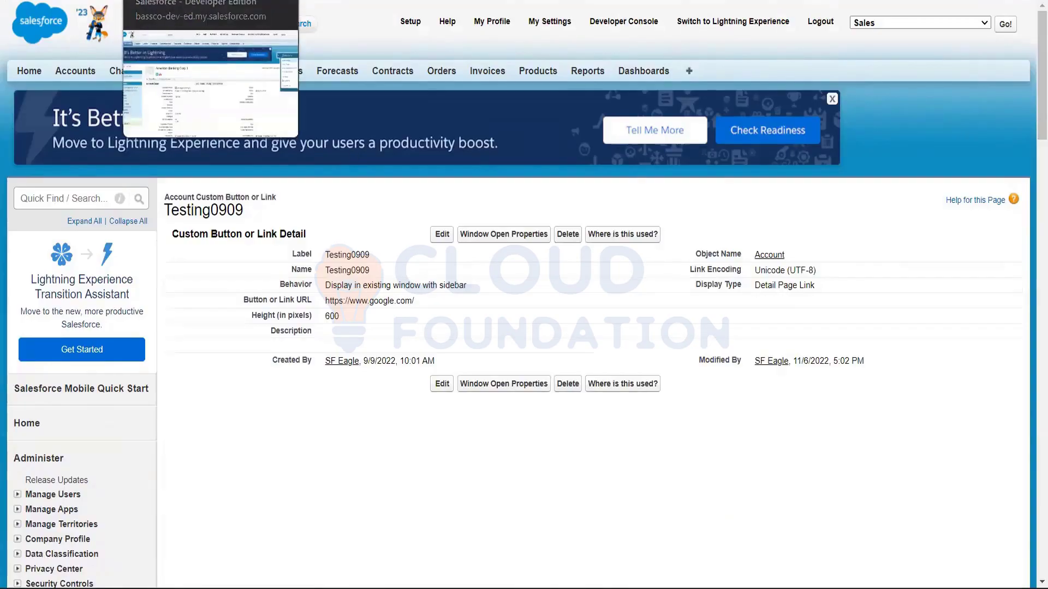
- Examine the custom links available for the Account page layout and the links placed in its Custom Links section
click(420, 1)
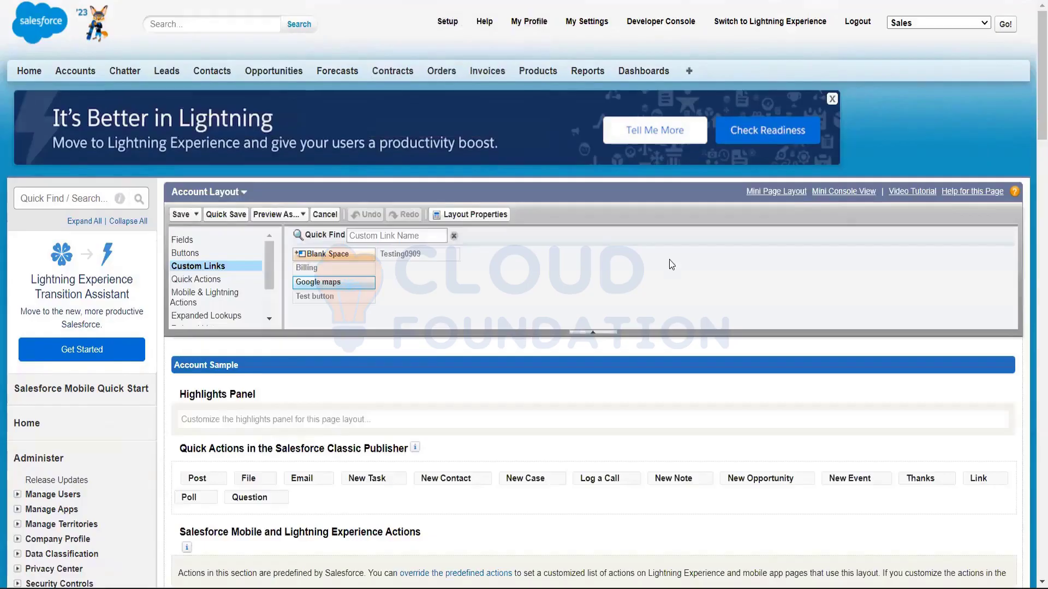
drag(1033, 91, 1033, 139)
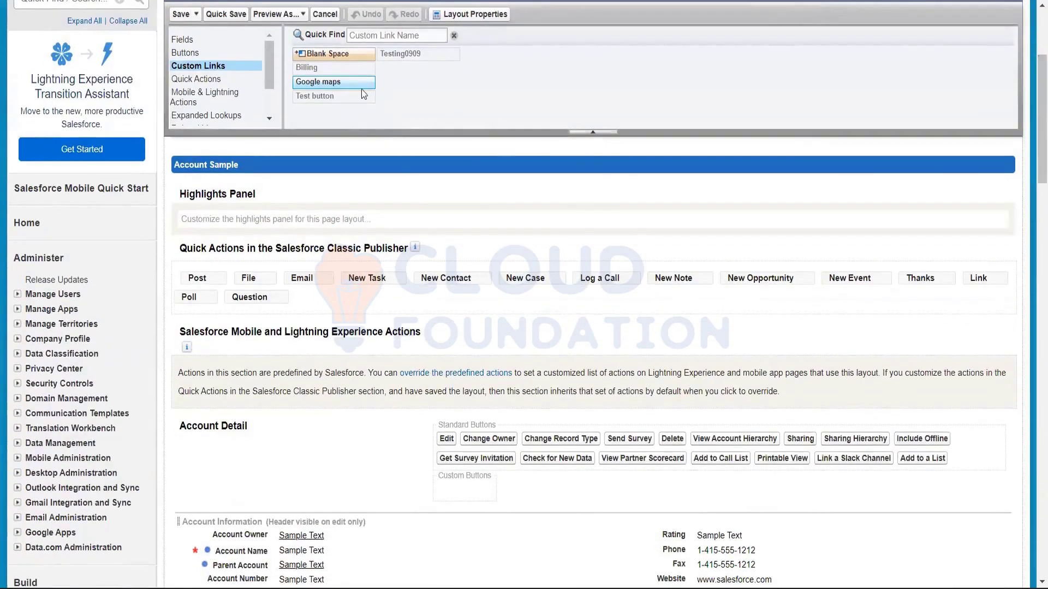
drag(360, 83, 678, 548)
drag(1033, 142, 1033, 184)
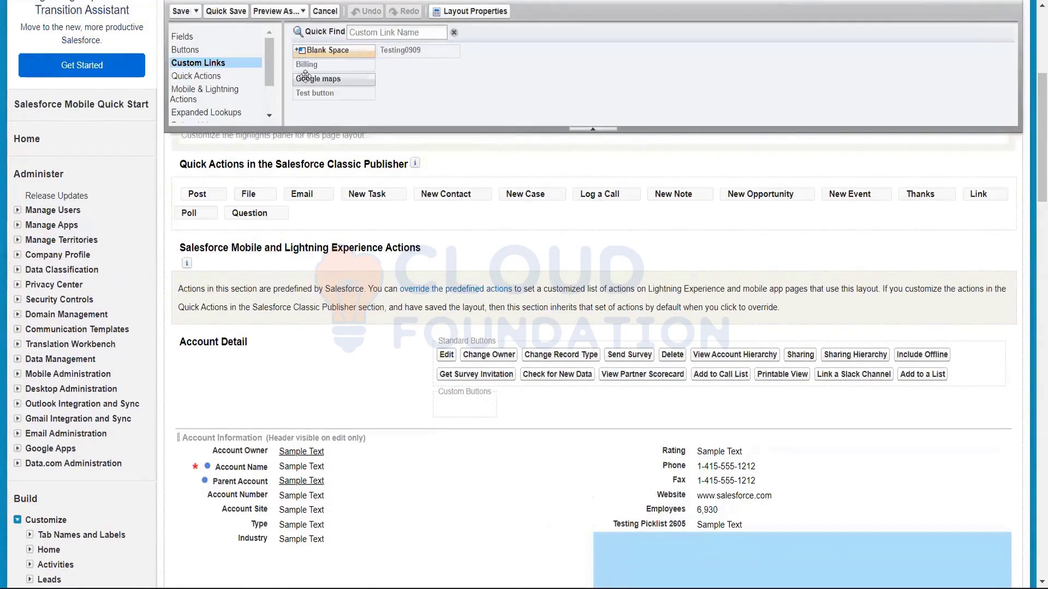
drag(306, 77, 412, 98)
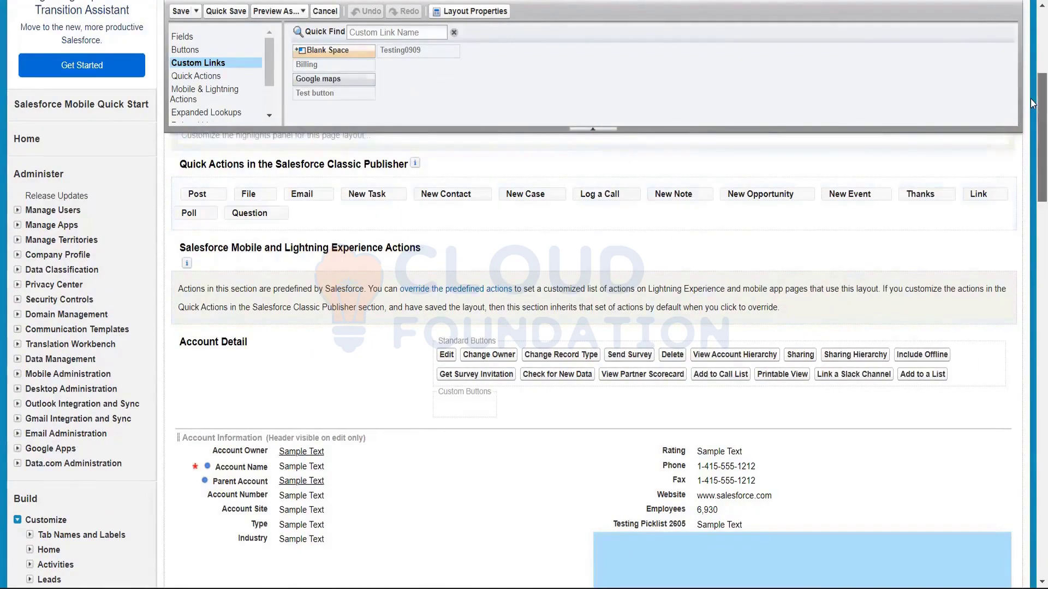
scroll(1033, 219, down, 10)
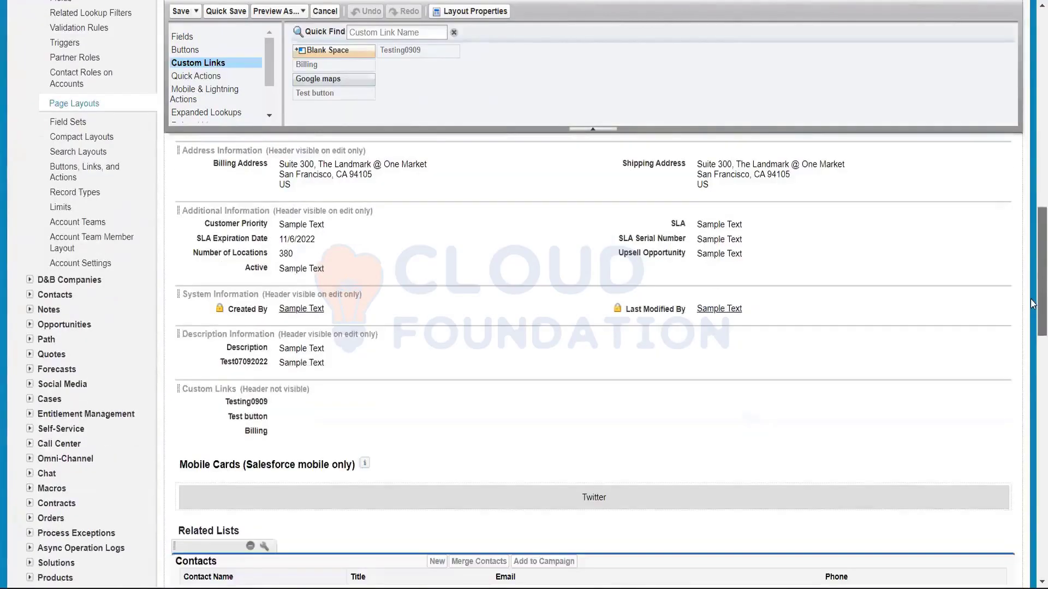
scroll(1033, 304, down, 5)
scroll(199, 218, up, 10)
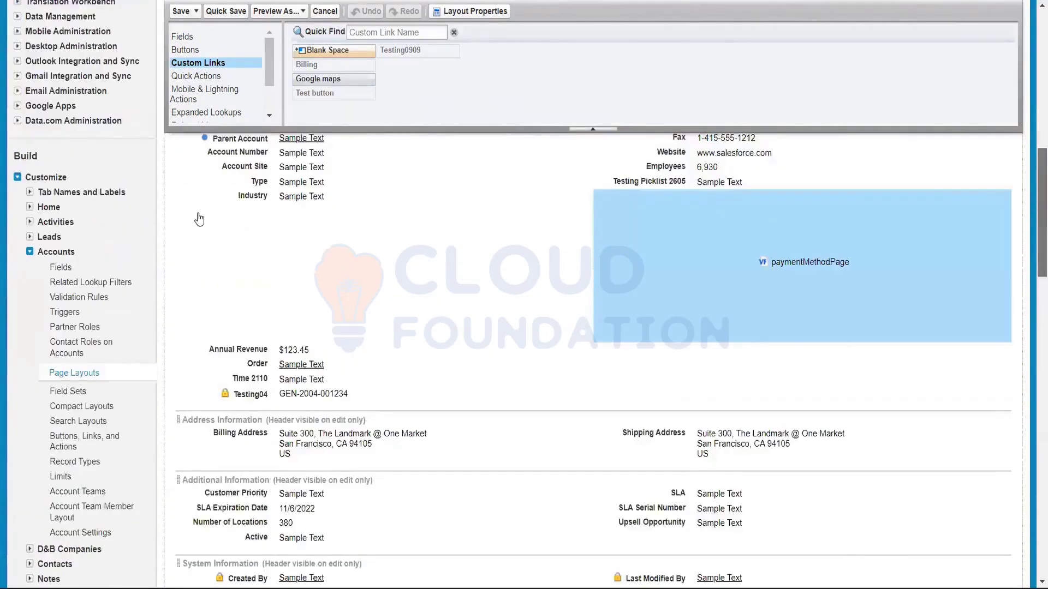
scroll(199, 218, up, 10)
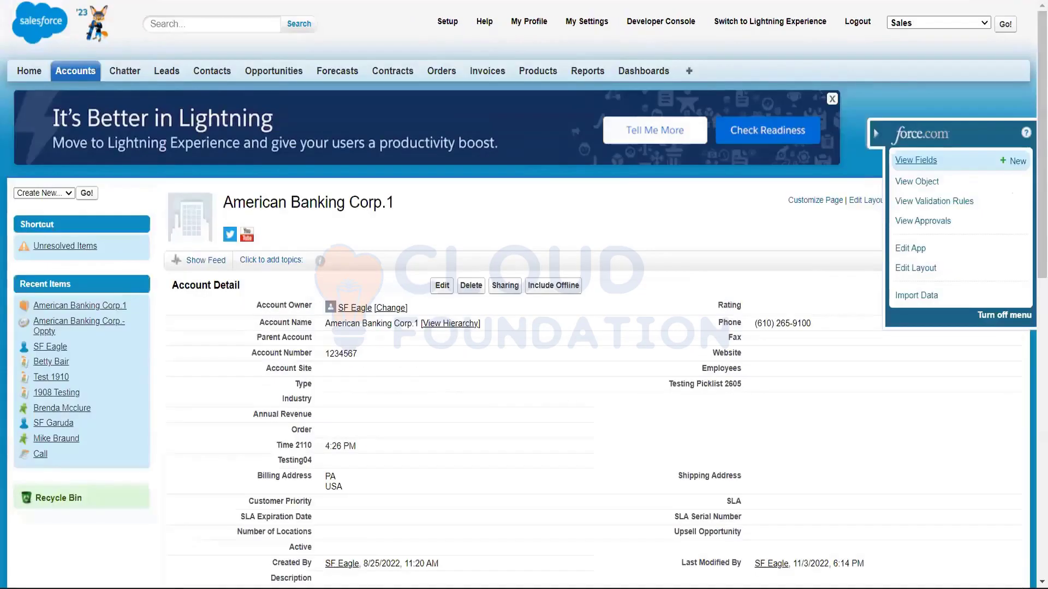
click(916, 160)
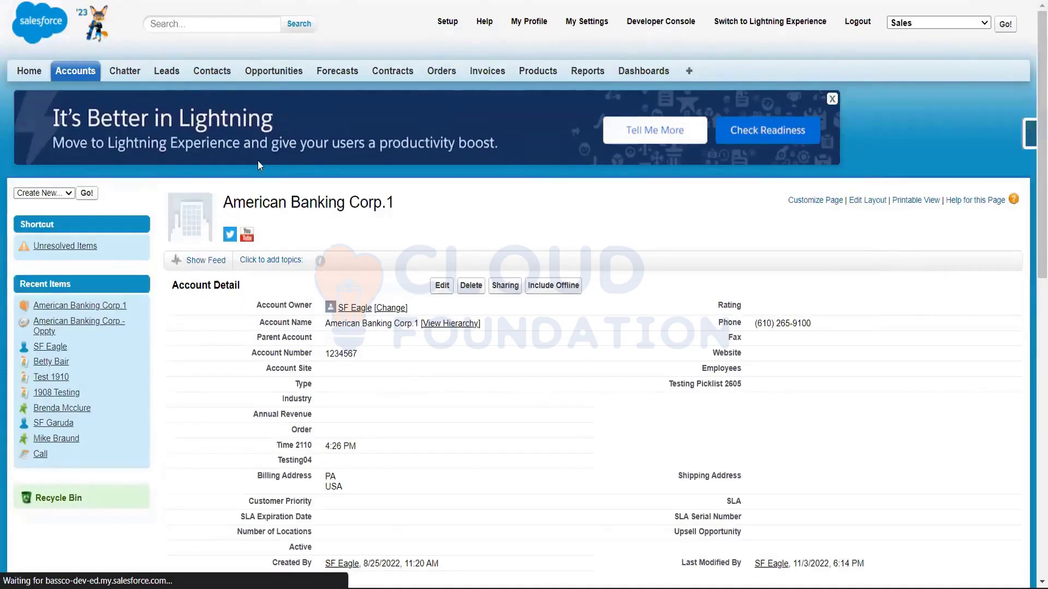
scroll(320, 343, down, 5)
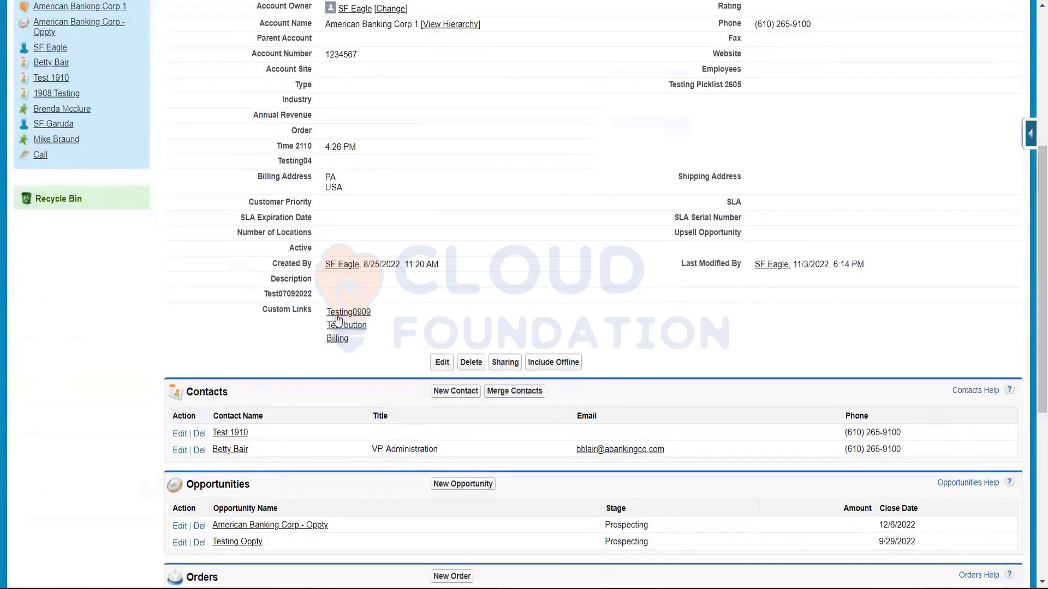
click(355, 316)
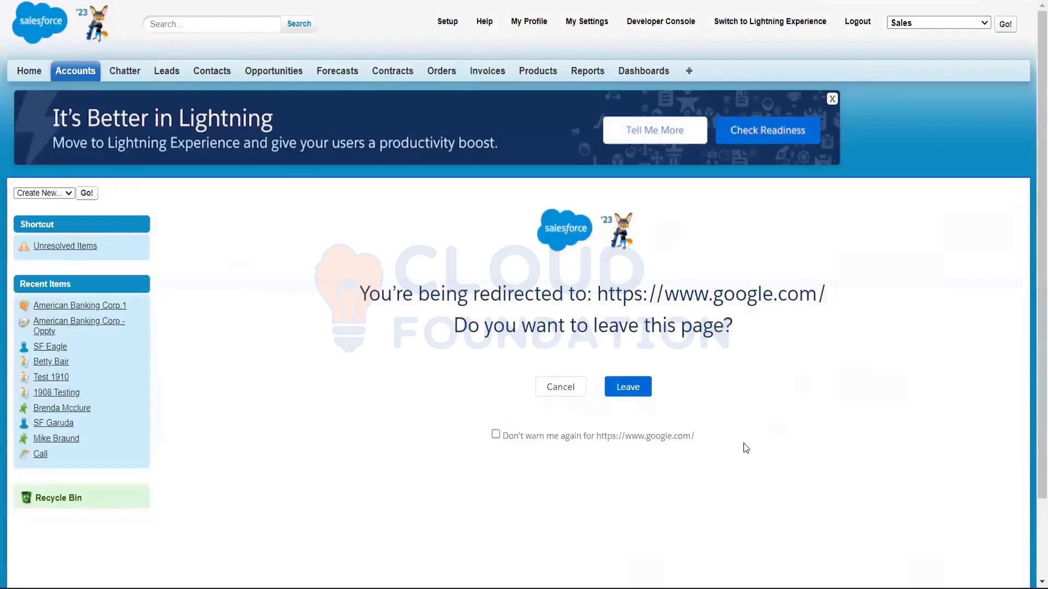
click(626, 387)
click(496, 435)
click(622, 387)
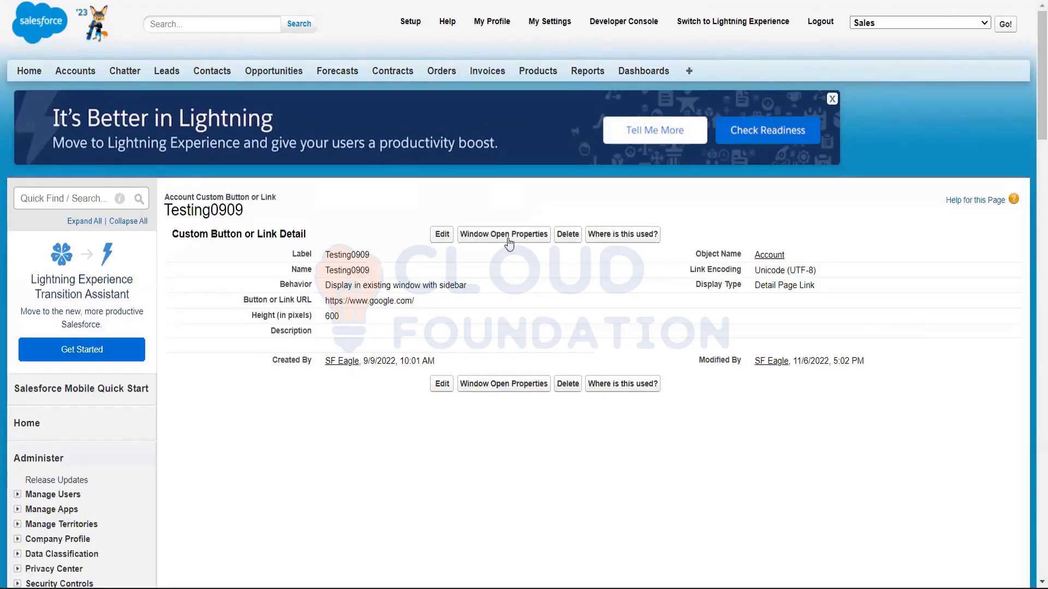
- Go back to the American Banking Corp.1 account record and try its Test button custom link
click(15, 1)
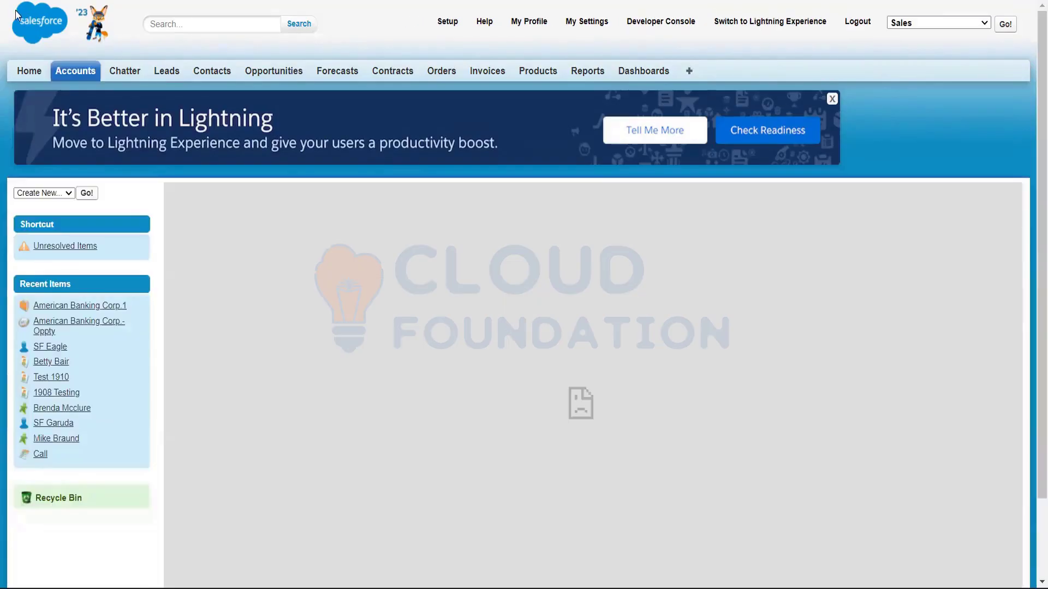
key(alt+Left)
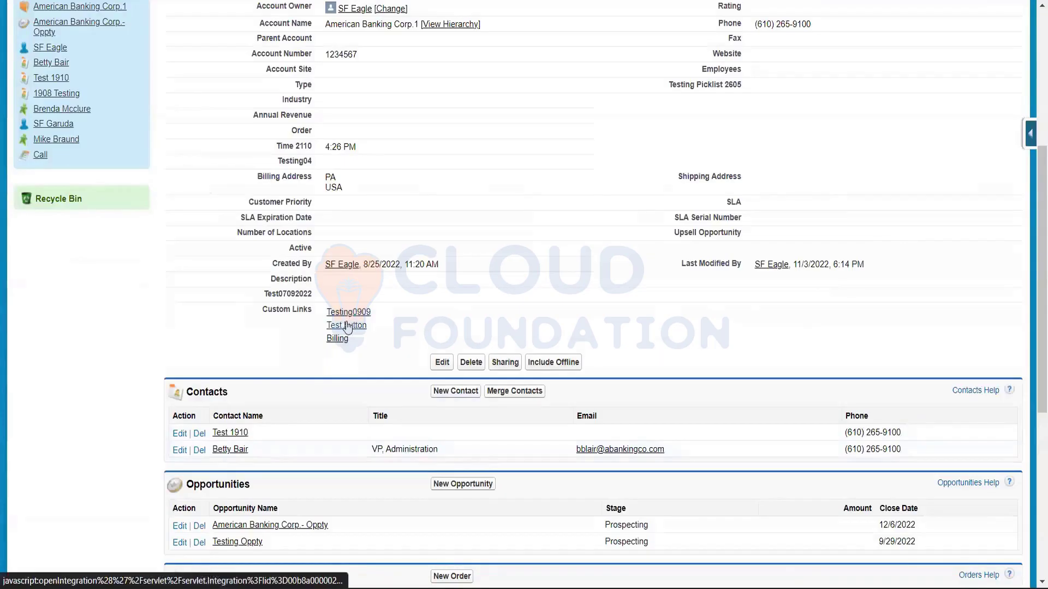
click(348, 327)
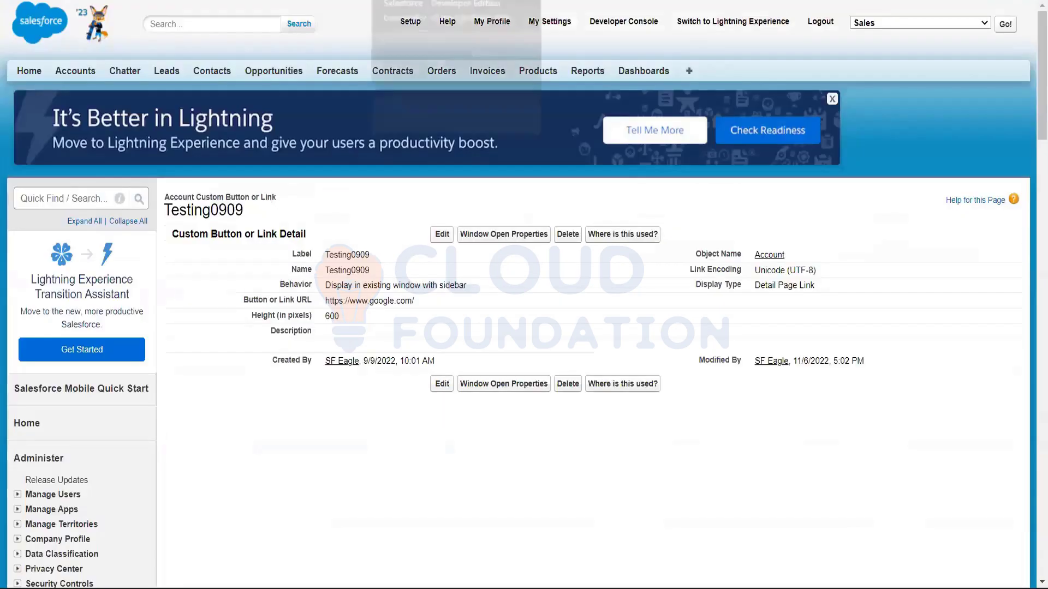
- View the American Banking Corp.- Oppty opportunity record and open the Opportunity field list from it
click(307, 1)
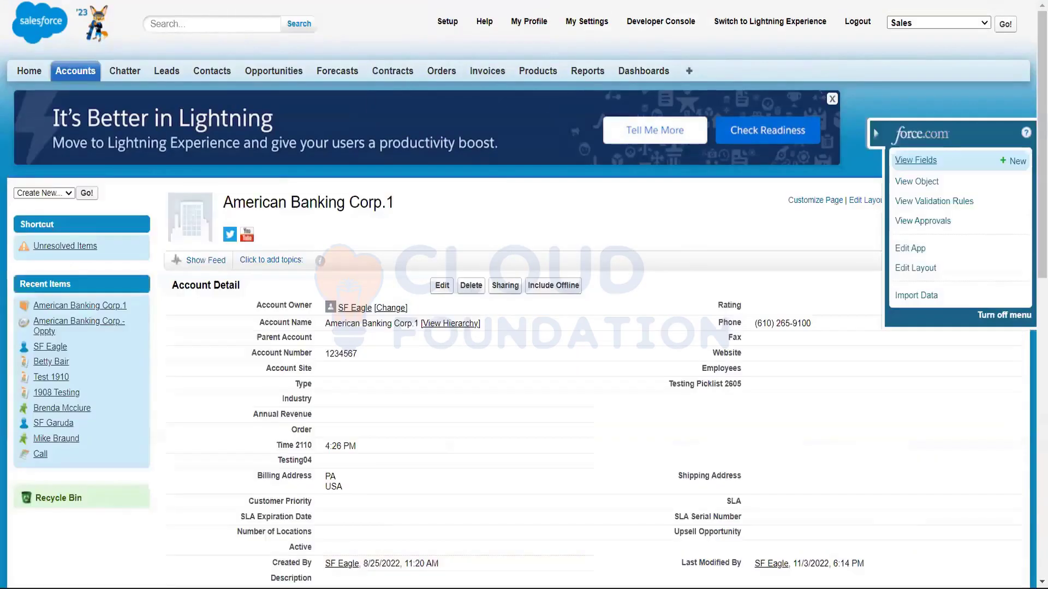
scroll(524, 294, down, 5)
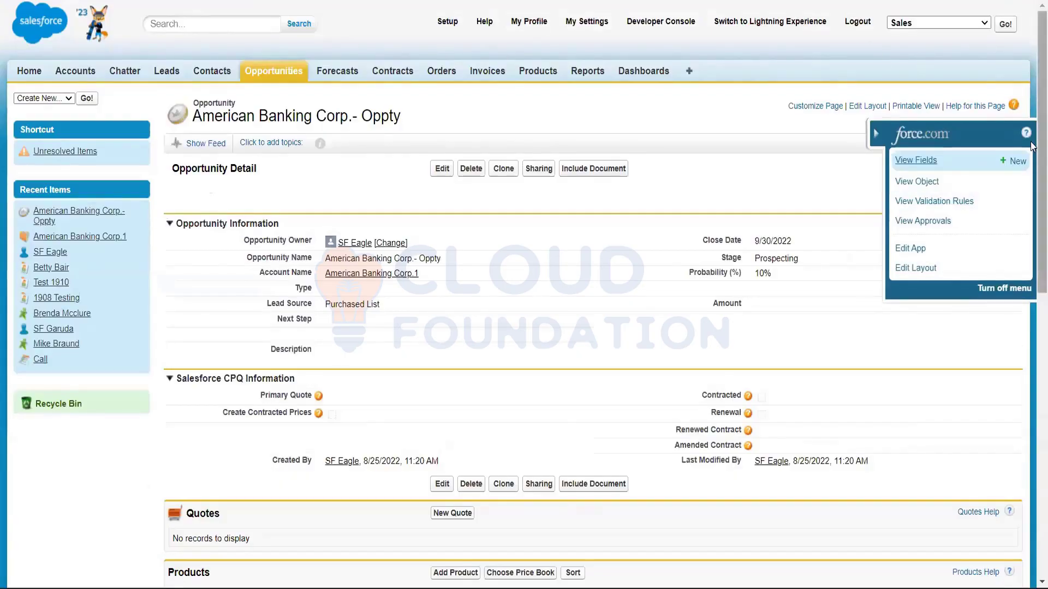
scroll(1032, 146, down, 3)
scroll(924, 261, up, 2)
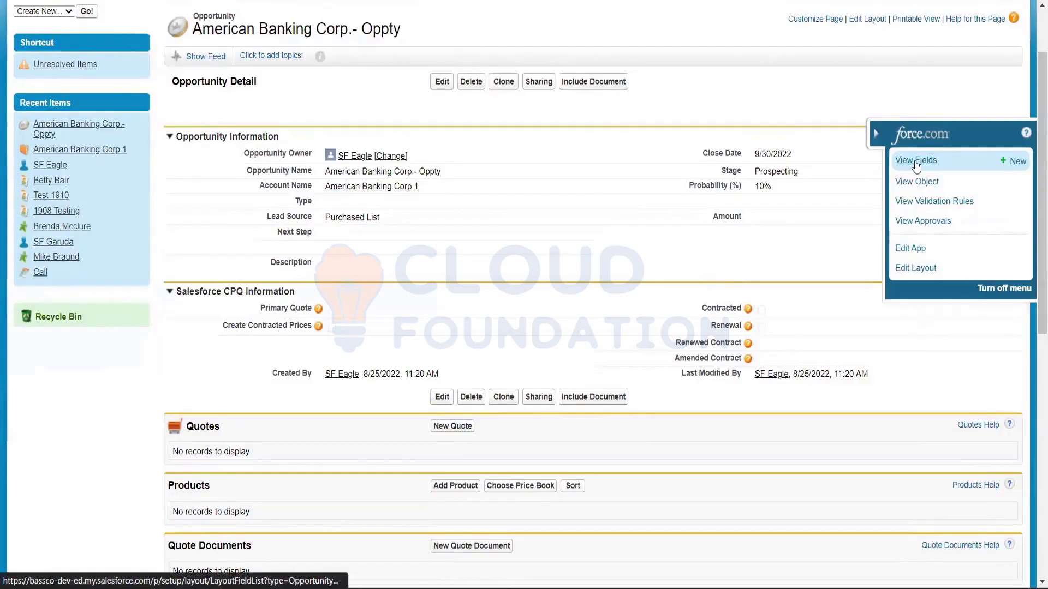
click(915, 161)
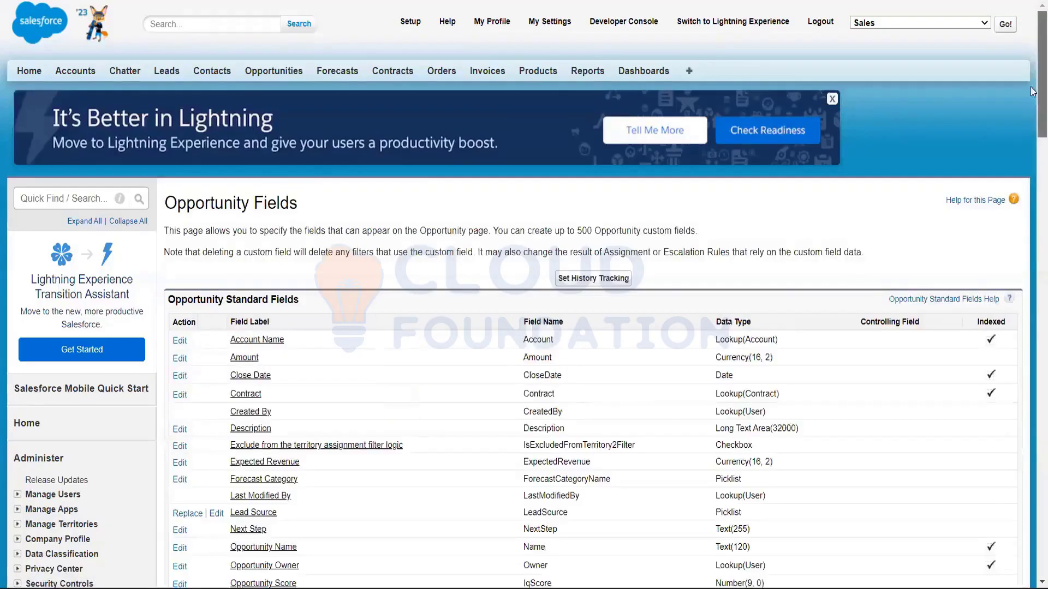
- Examine the Opportunity standard fields and the custom fields and relationships with their data types
scroll(1031, 205, down, 2)
scroll(1032, 206, down, 10)
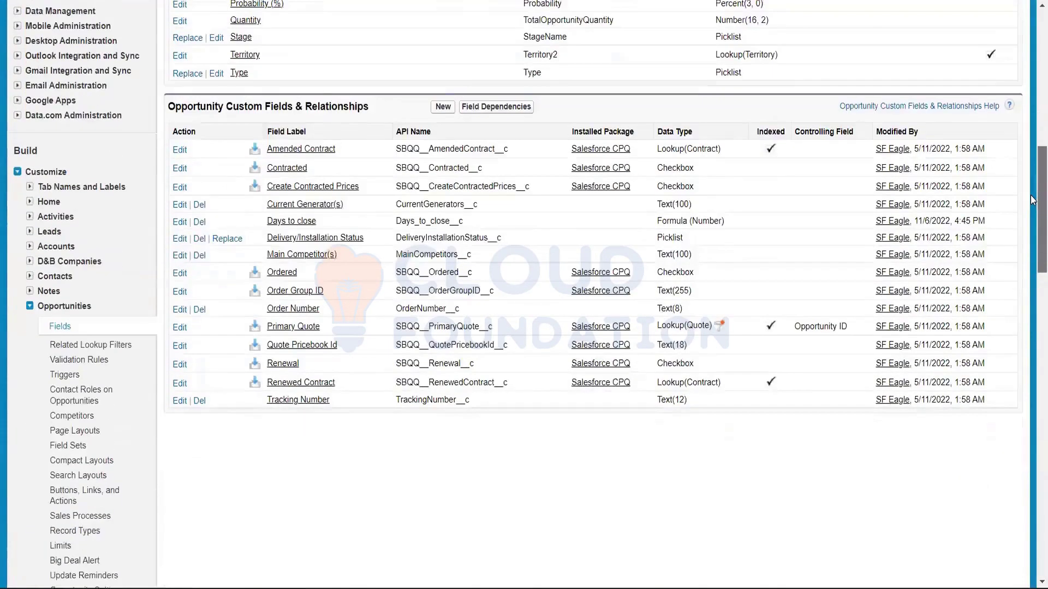
scroll(1032, 200, up, 1)
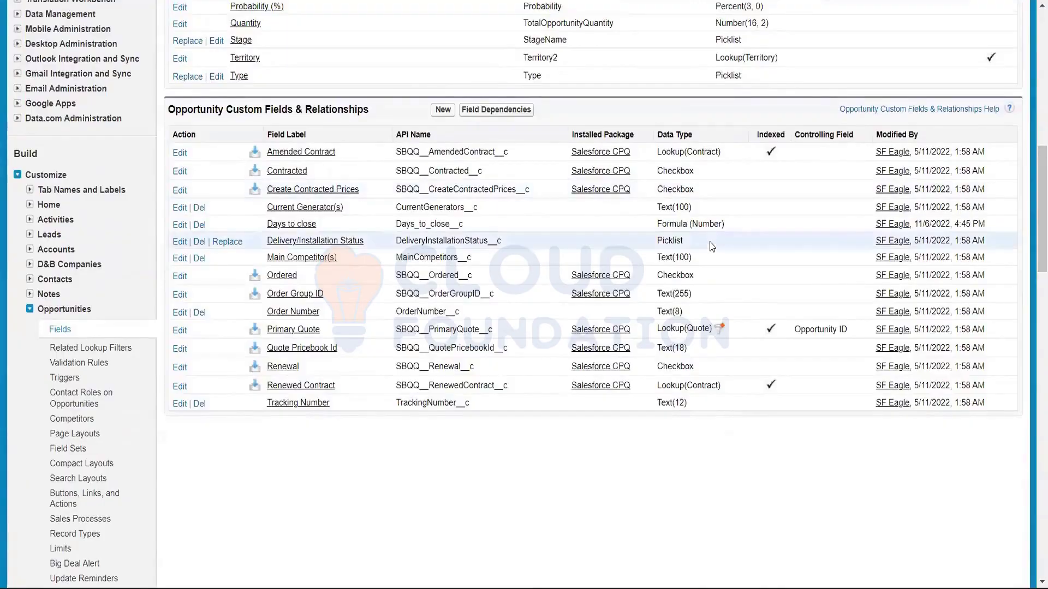
click(60, 331)
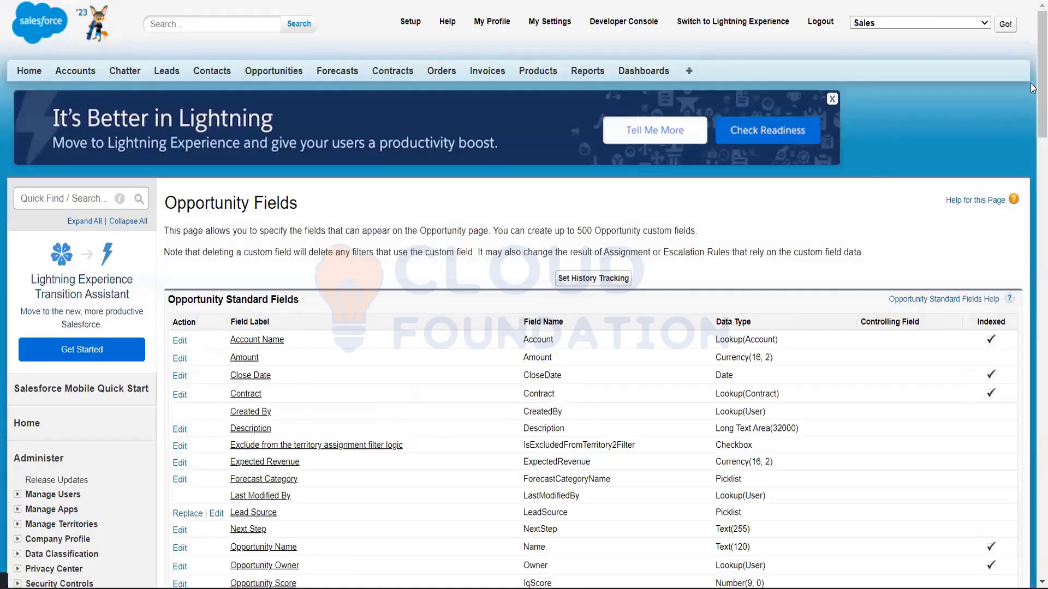
scroll(1033, 197, down, 4)
scroll(1033, 197, down, 5)
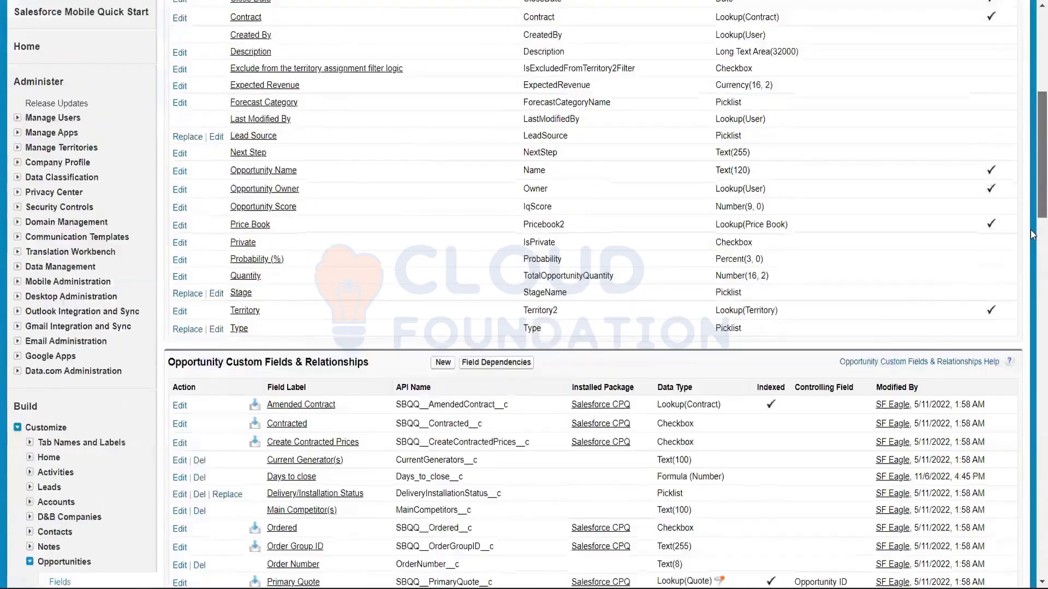
scroll(1030, 58, up, 10)
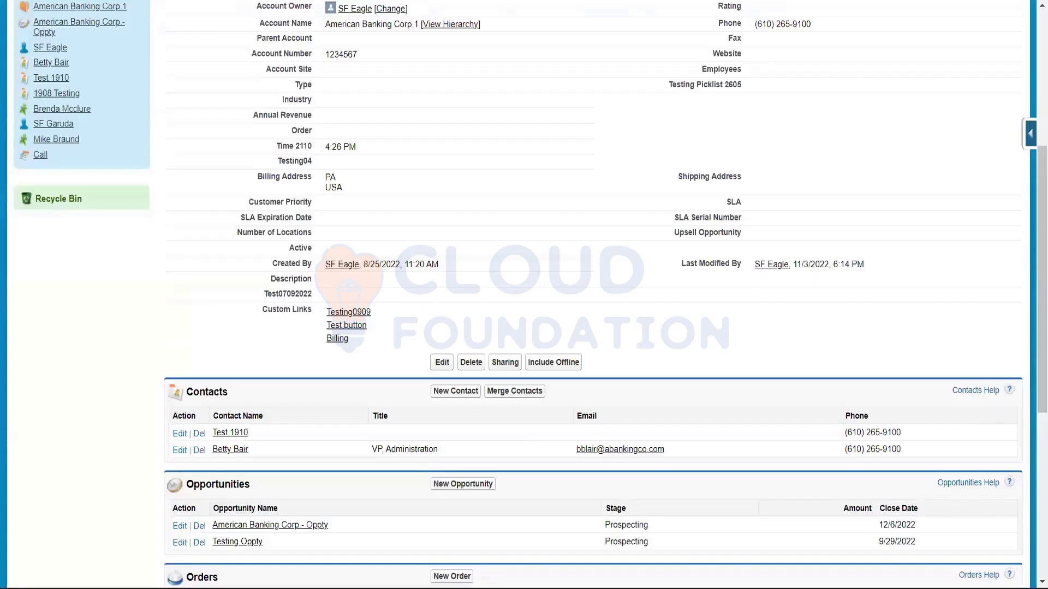
- Open the Data Import Wizard from the American Banking Corp.1 account, look it over and return to the account record
drag(1038, 151, 1030, 101)
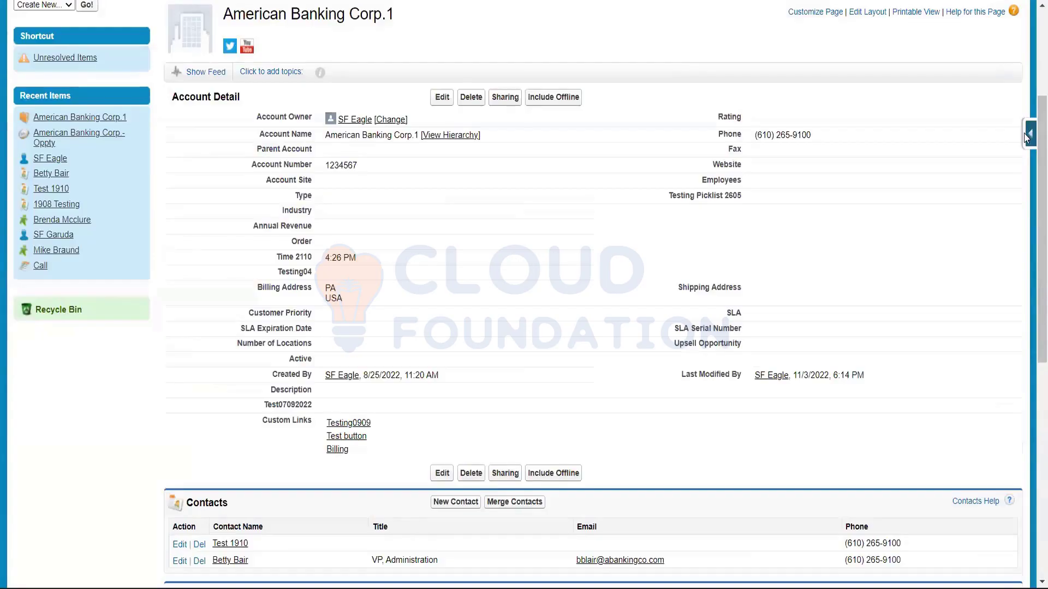
click(1026, 137)
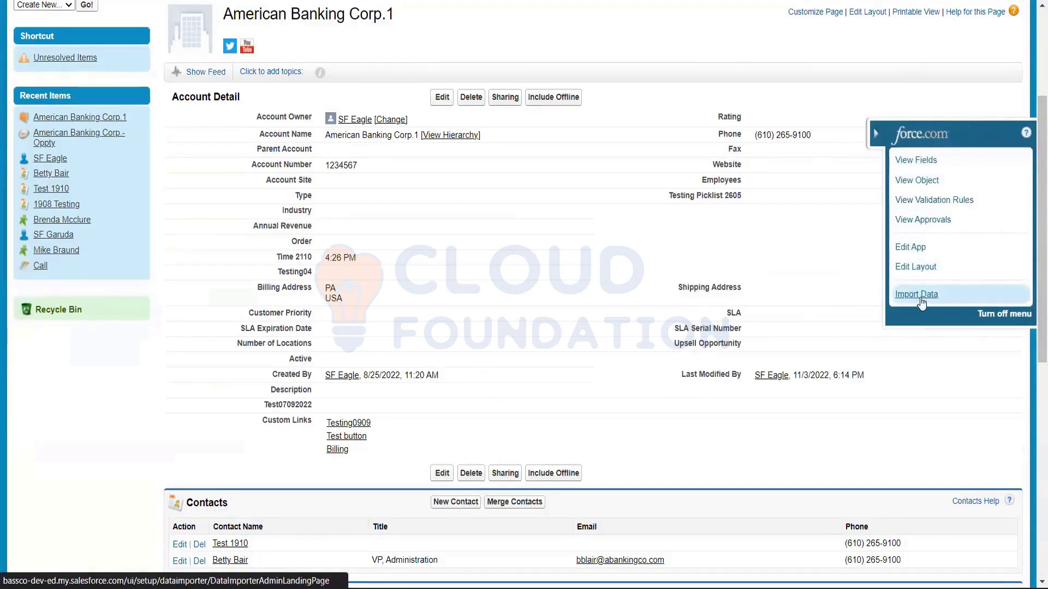
click(921, 299)
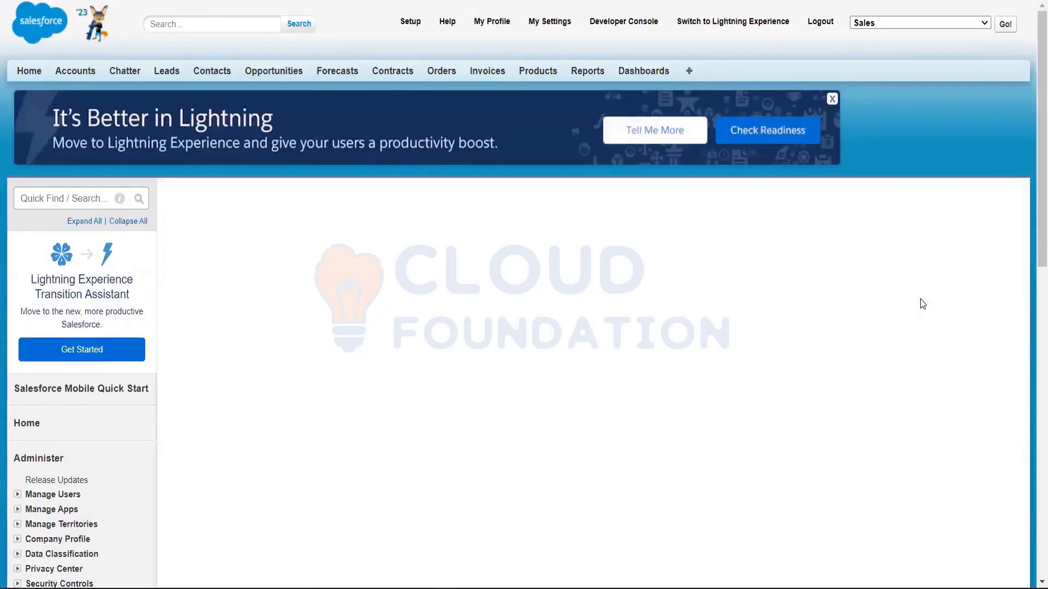
mouse_move(1033, 180)
mouse_down()
mouse_move(1033, 377)
mouse_move(1034, 189)
mouse_up()
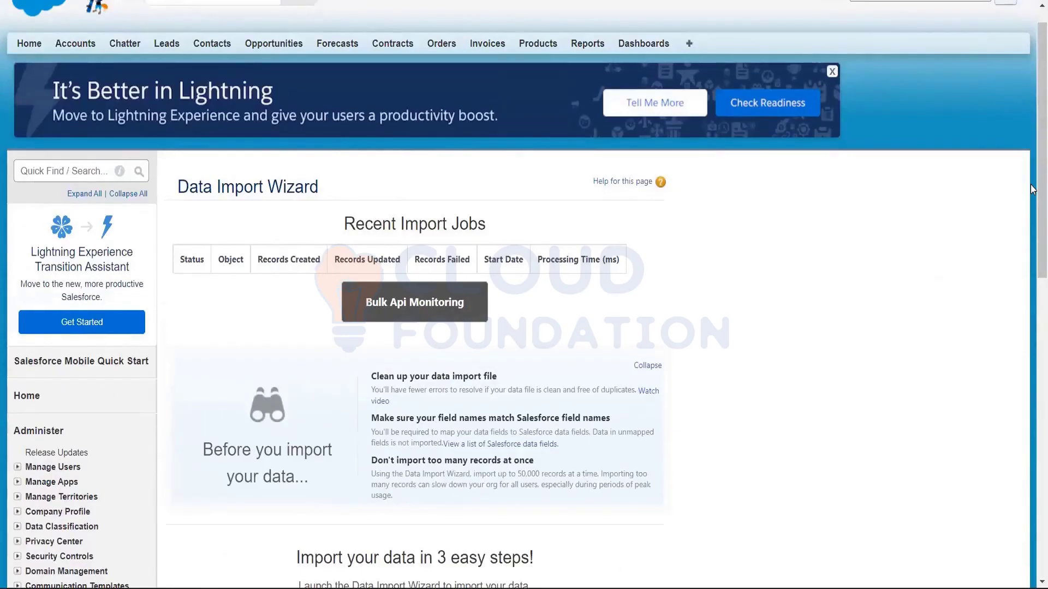
key(ctrl+a)
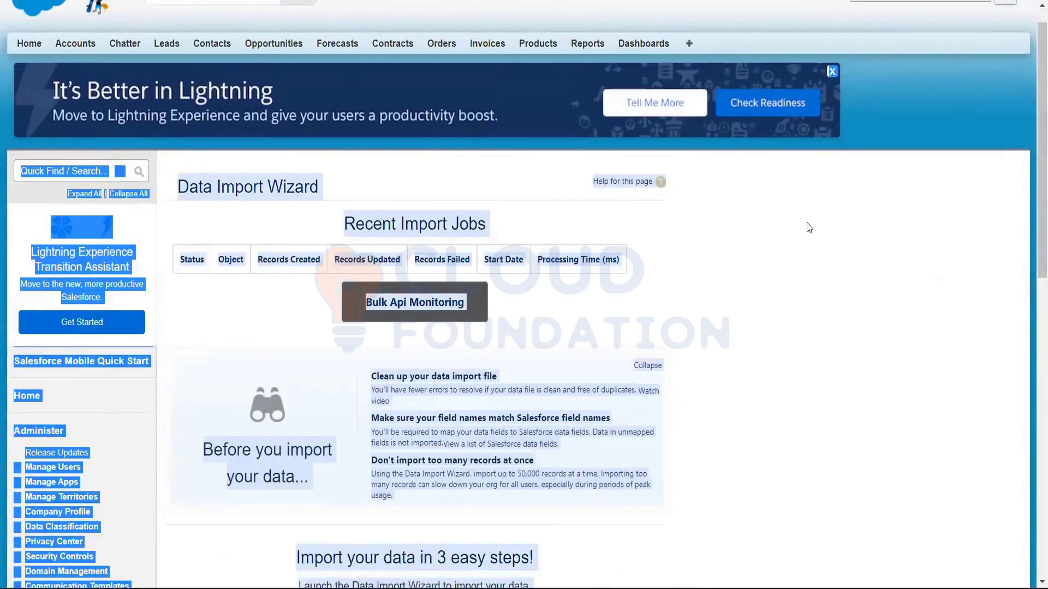
click(809, 229)
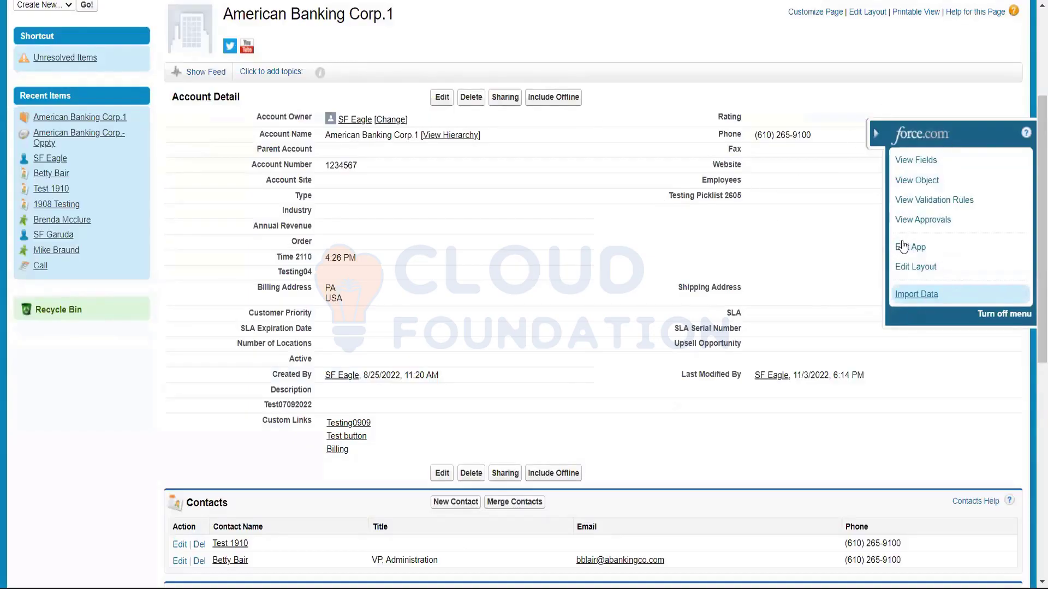
scroll(1031, 83, up, 2)
scroll(1032, 83, down, 2)
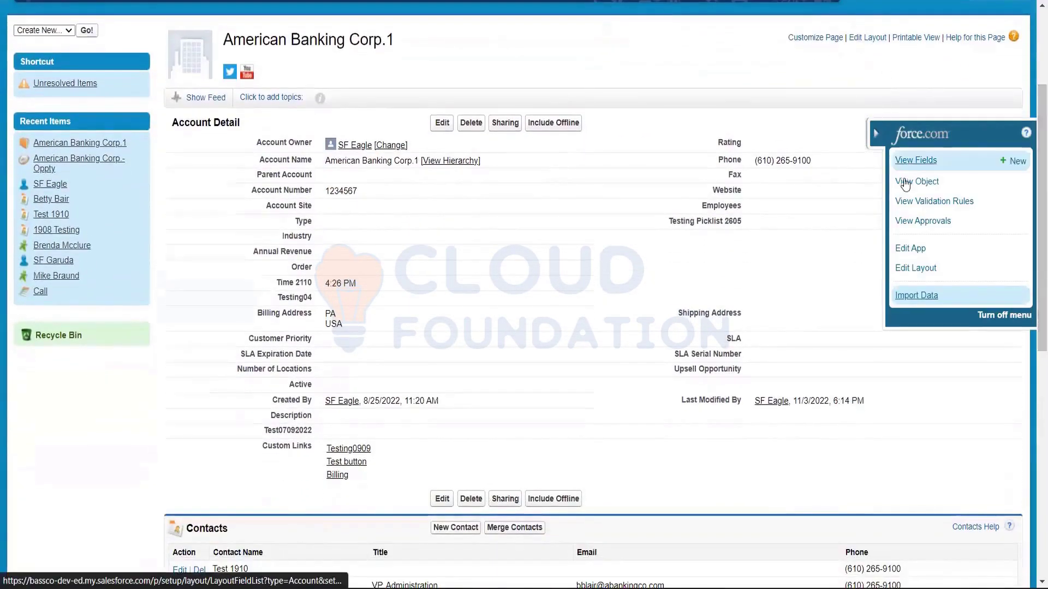
- Open the account page layout from the American Banking Corp.1 record and remove the paymentMethodPage Visualforce page from Account Information
click(917, 268)
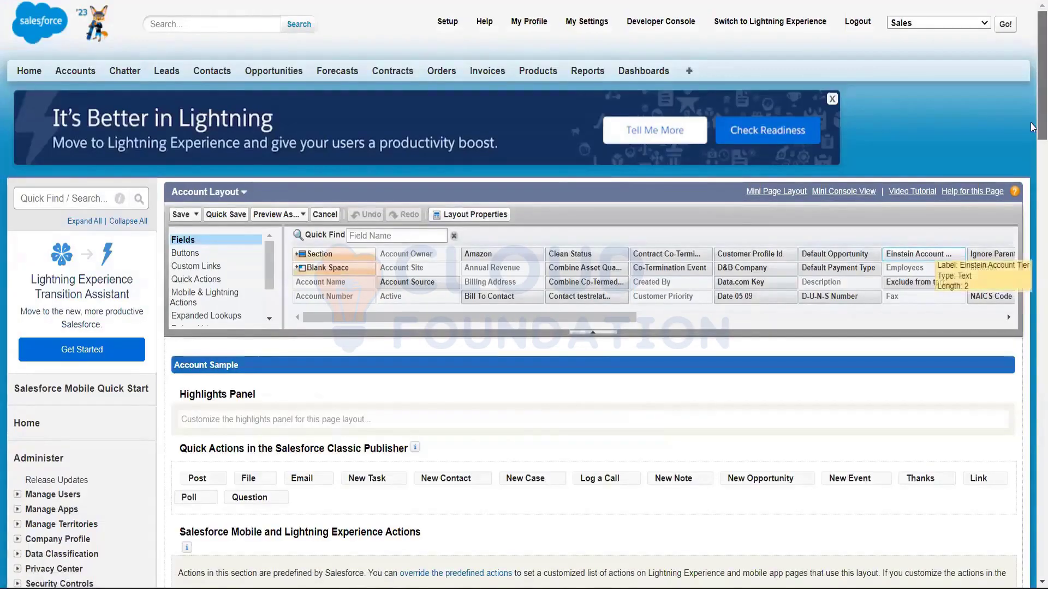
scroll(1033, 138, down, 2)
scroll(1033, 139, down, 4)
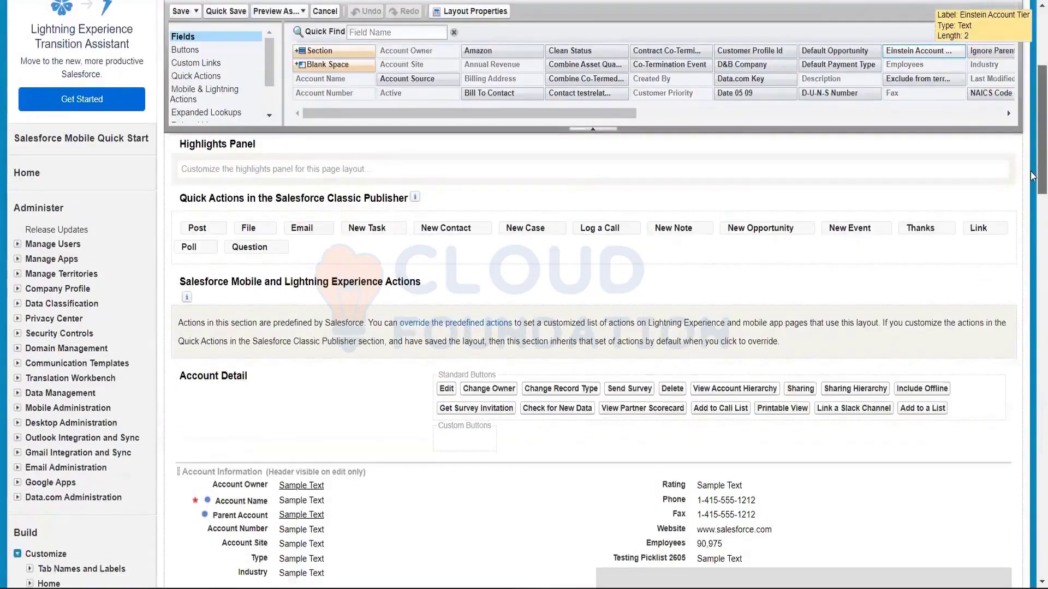
scroll(1034, 181, down, 4)
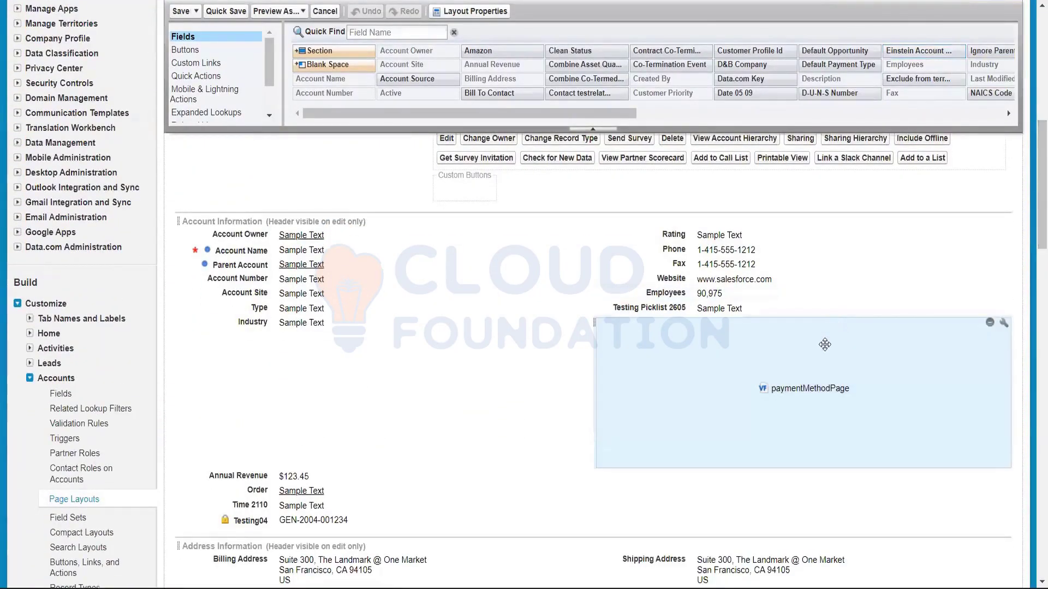
click(989, 324)
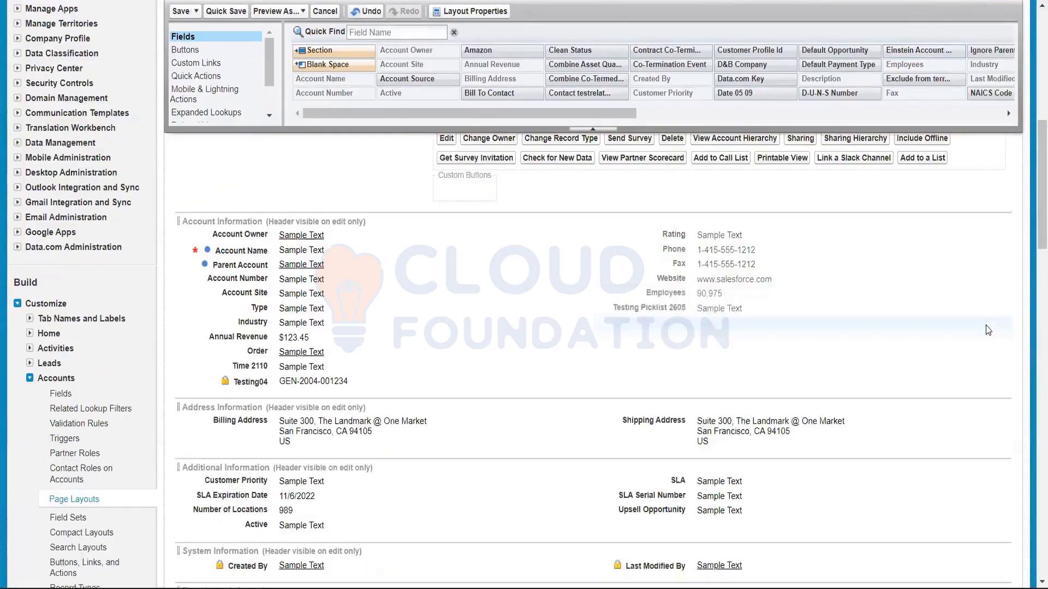
- Look over the rest of the account page layout and return to the account record without saving
scroll(1033, 234, down, 6)
scroll(1033, 235, up, 10)
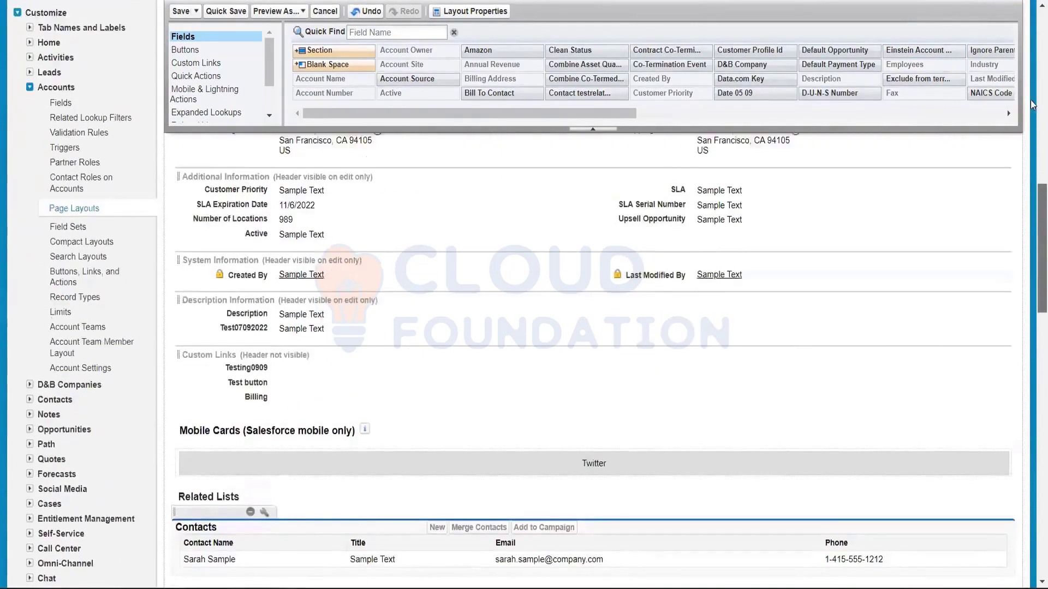
scroll(1033, 3, up, 4)
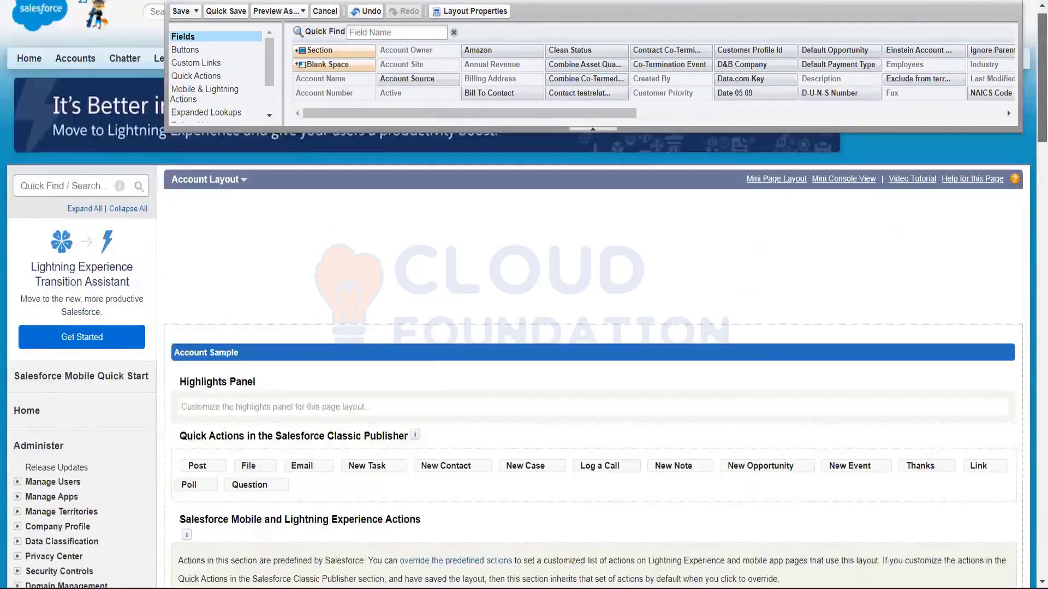
scroll(799, 125, down, 15)
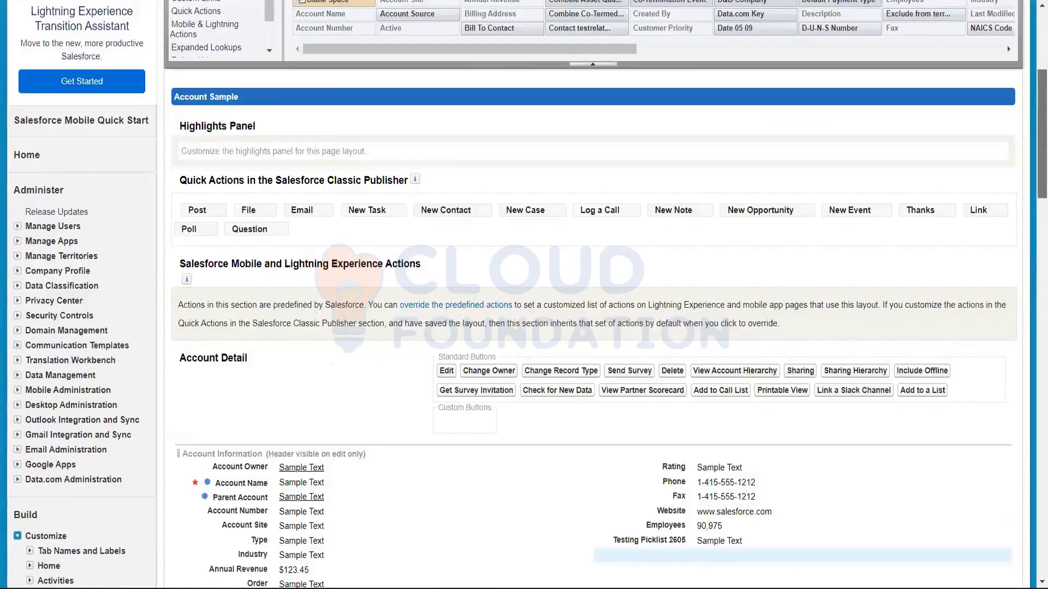
scroll(800, 126, up, 14)
scroll(799, 126, up, 1)
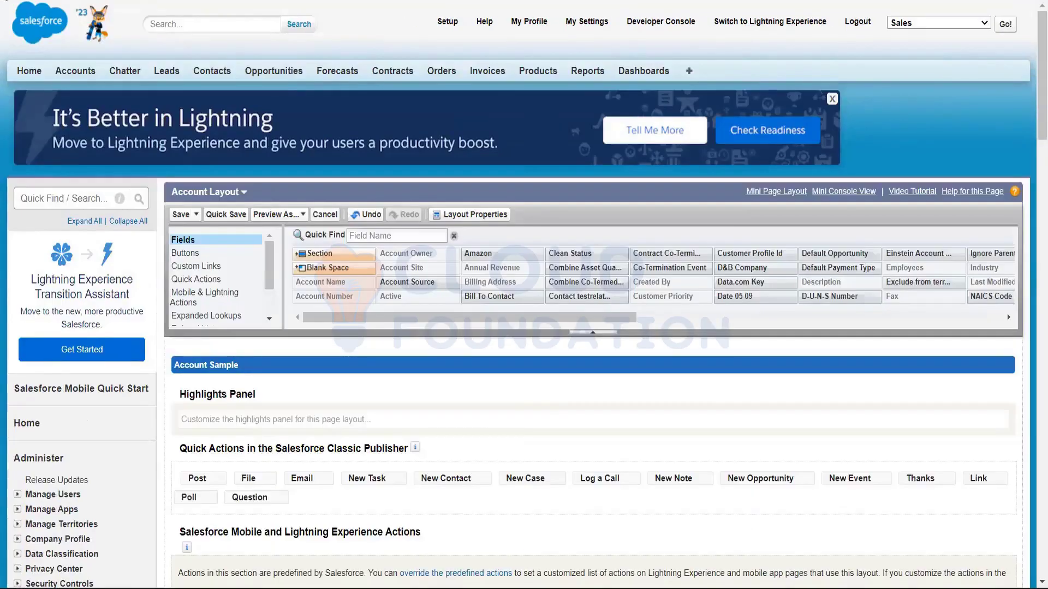
key(alt+Left)
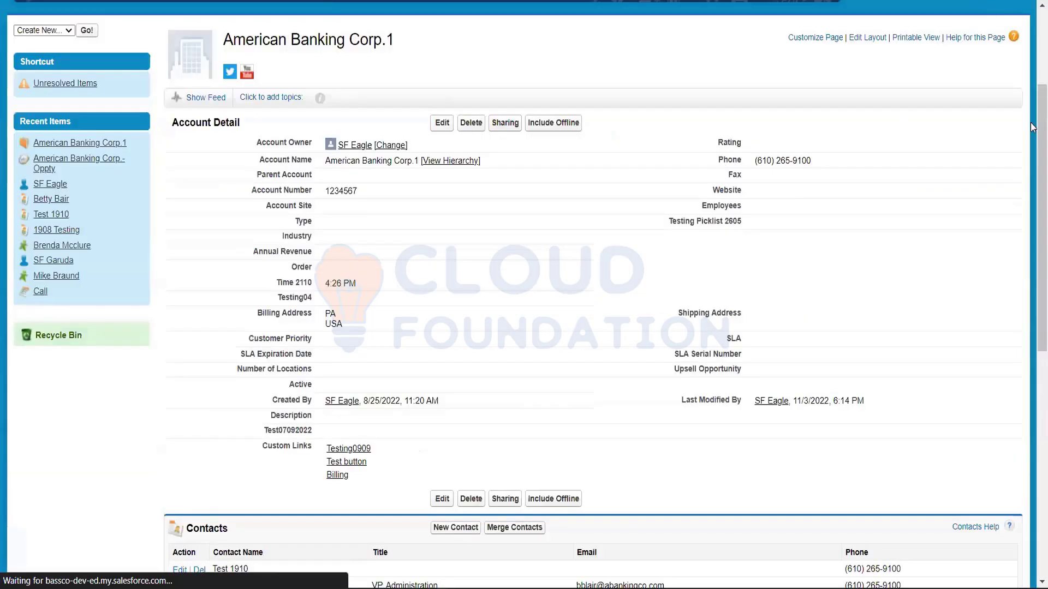
- View the account validation rules from the record's setup shortcuts and open the rule named error
scroll(871, 177, up, 2)
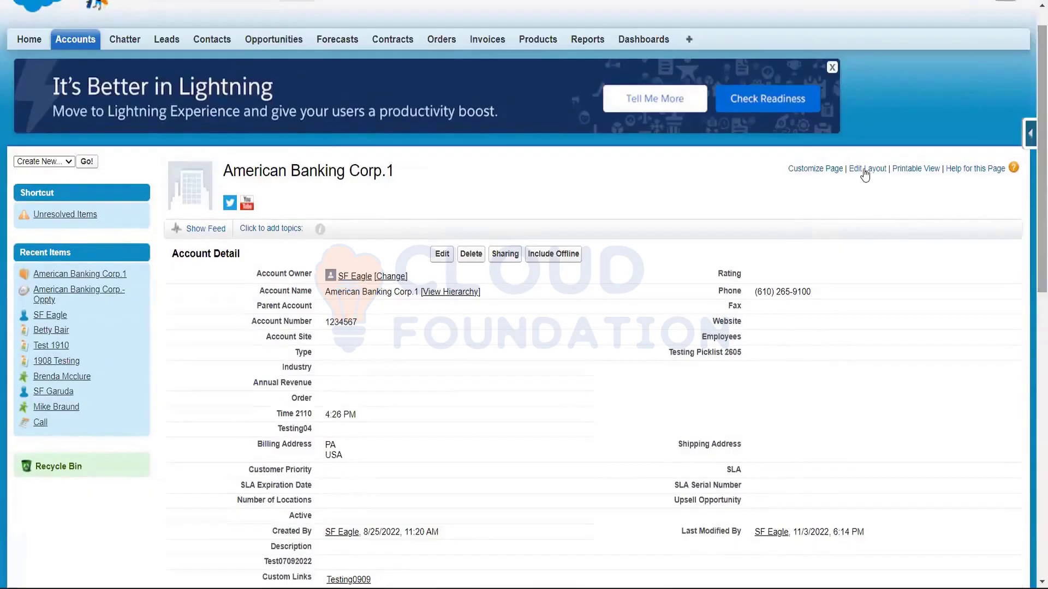
click(1031, 133)
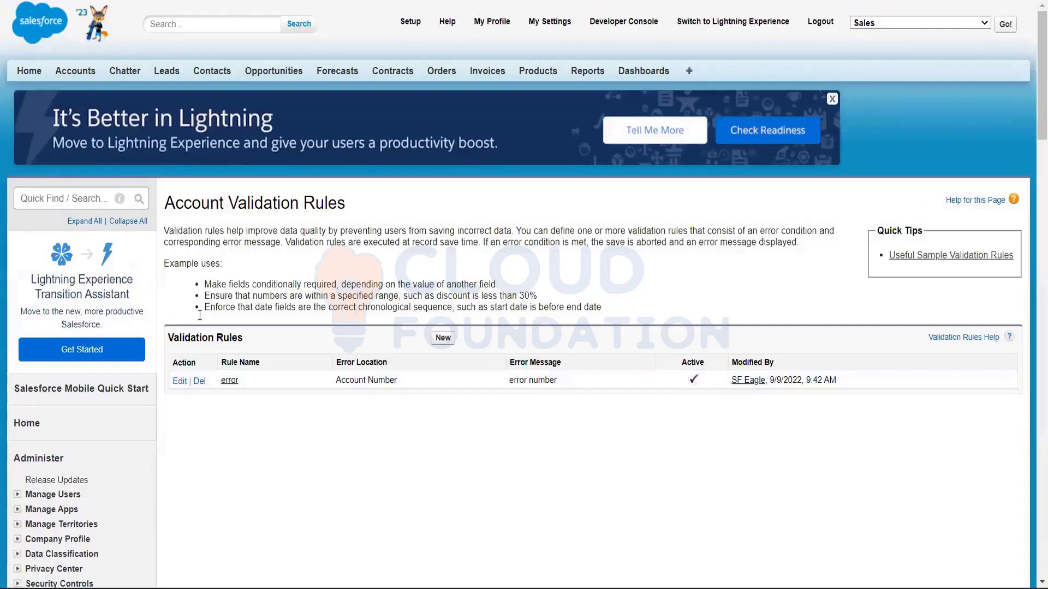
click(229, 381)
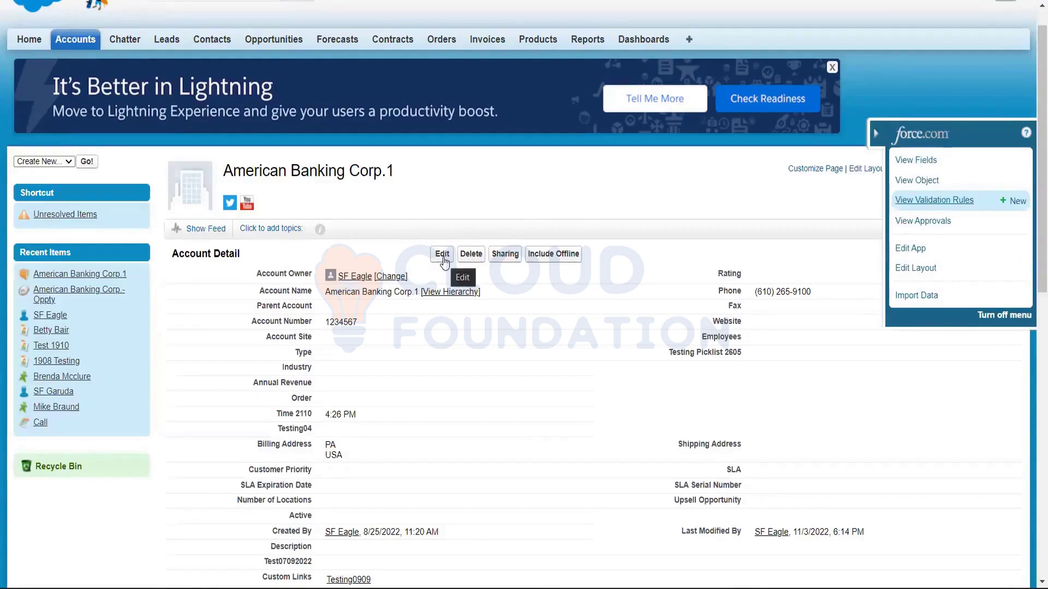
- Edit the American Banking Corp.1 account, clear its Account Number and try to save the record
click(443, 260)
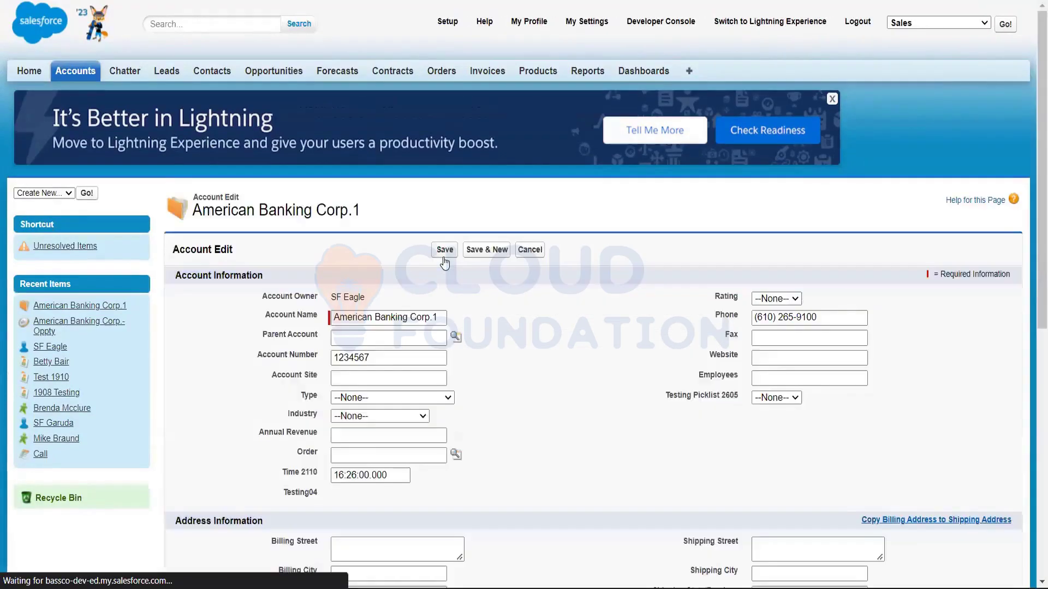
drag(389, 363, 275, 379)
key(BackSpace)
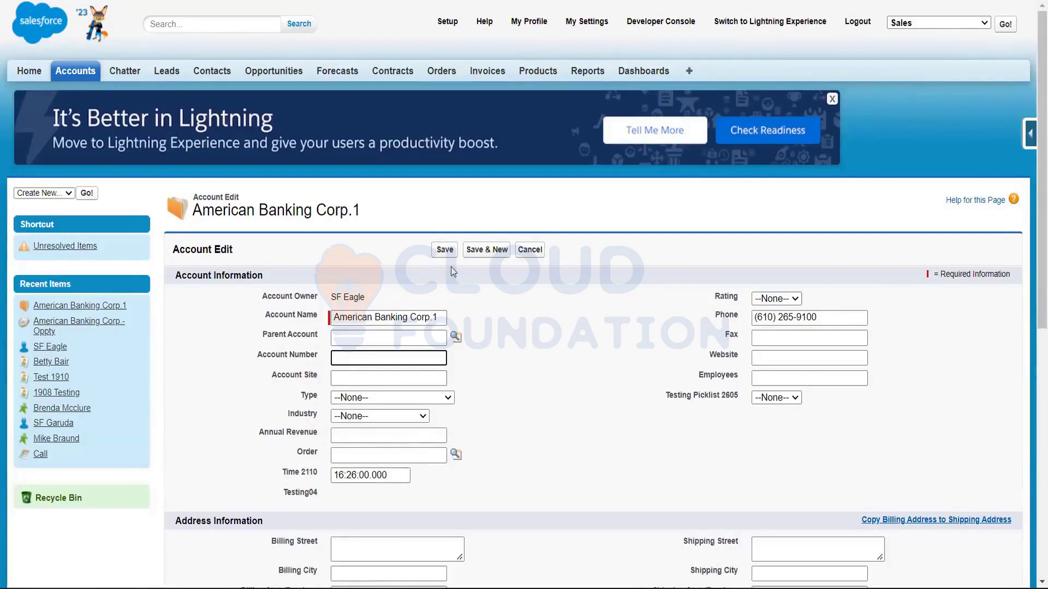
click(446, 250)
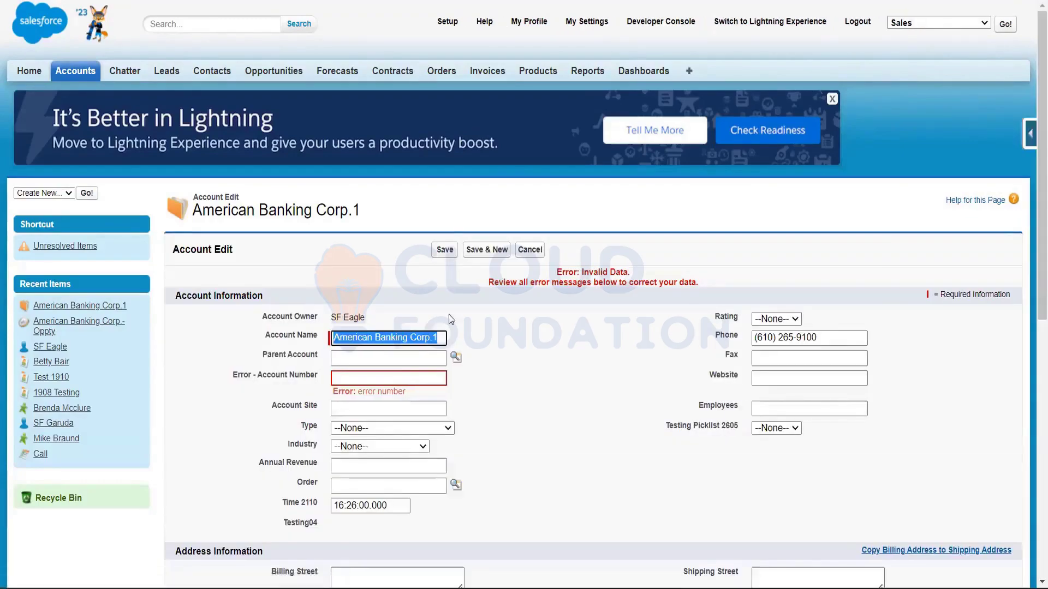
- Examine the message under Account Number, check it against the validation rule detail and return to the account edit form
click(412, 395)
drag(412, 395, 343, 394)
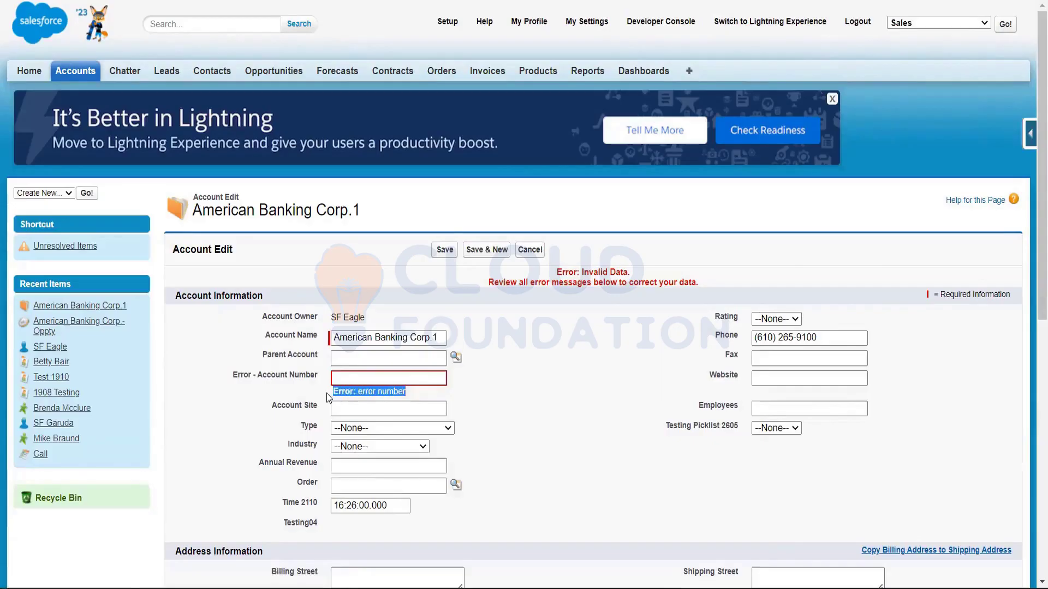
click(358, 391)
drag(358, 392, 422, 392)
click(419, 377)
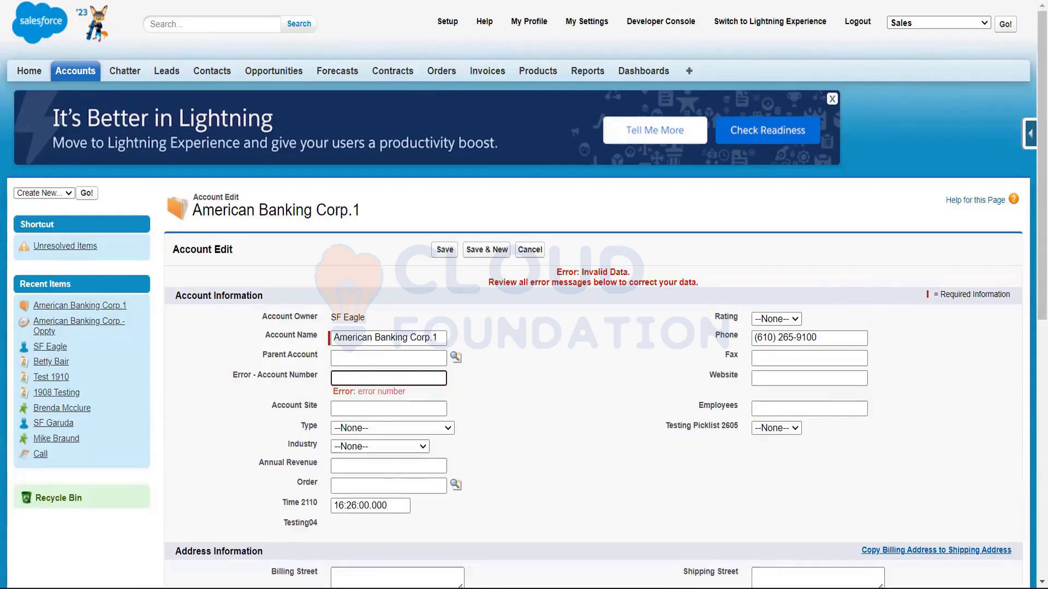
click(371, 0)
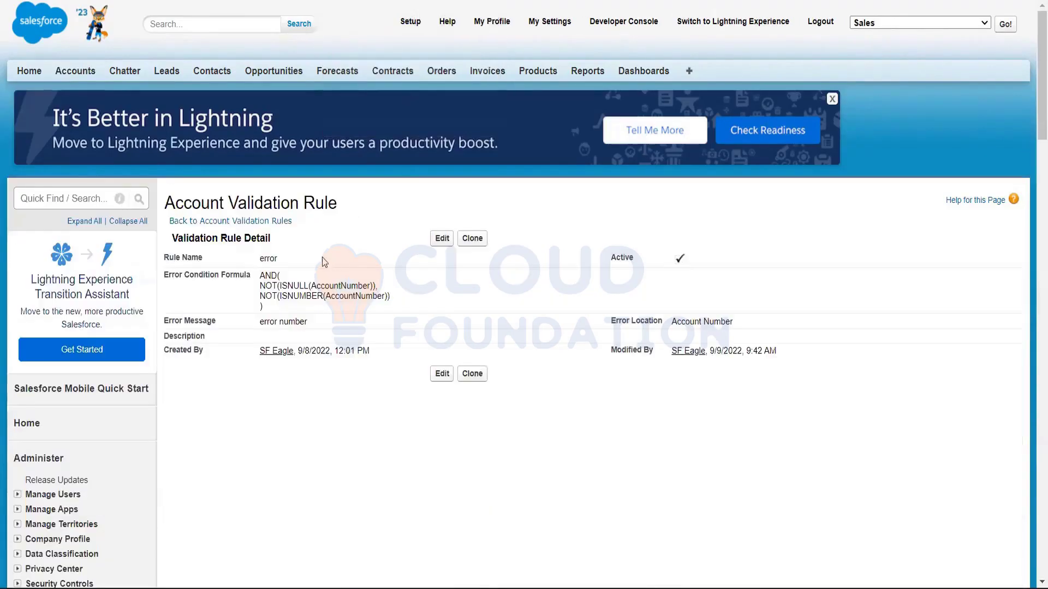
click(240, 0)
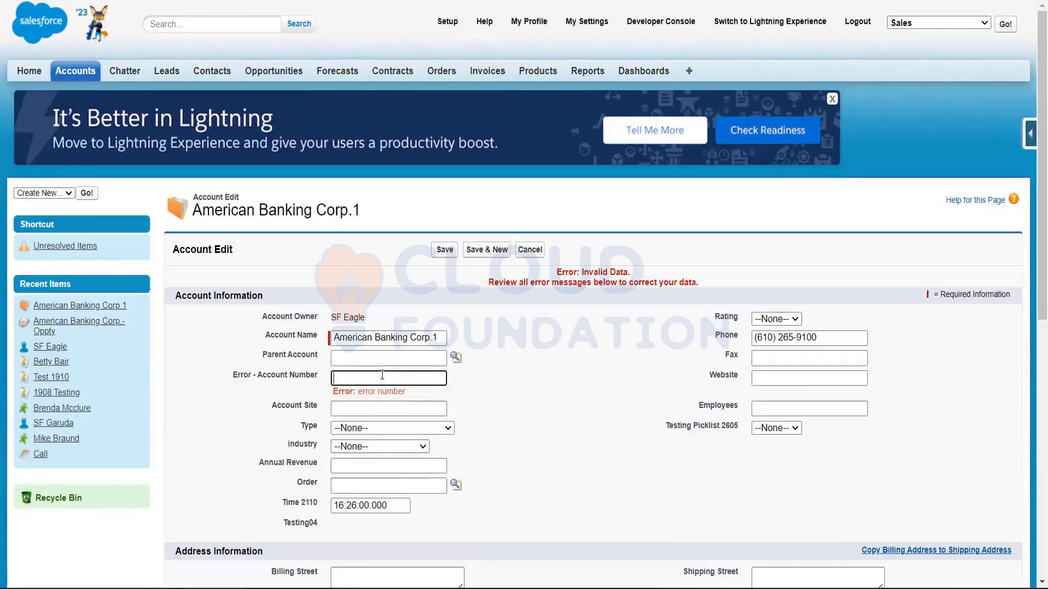
- Try to save the account with a letters-only account number, replace it with a numeric one and save again
text(yutrrtr)
click(445, 251)
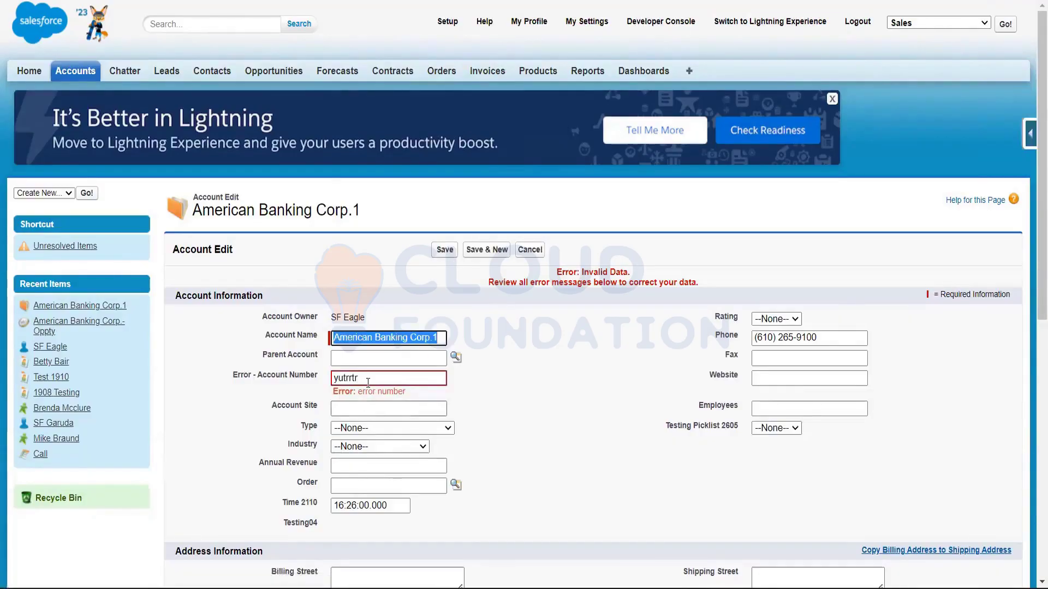
click(268, 378)
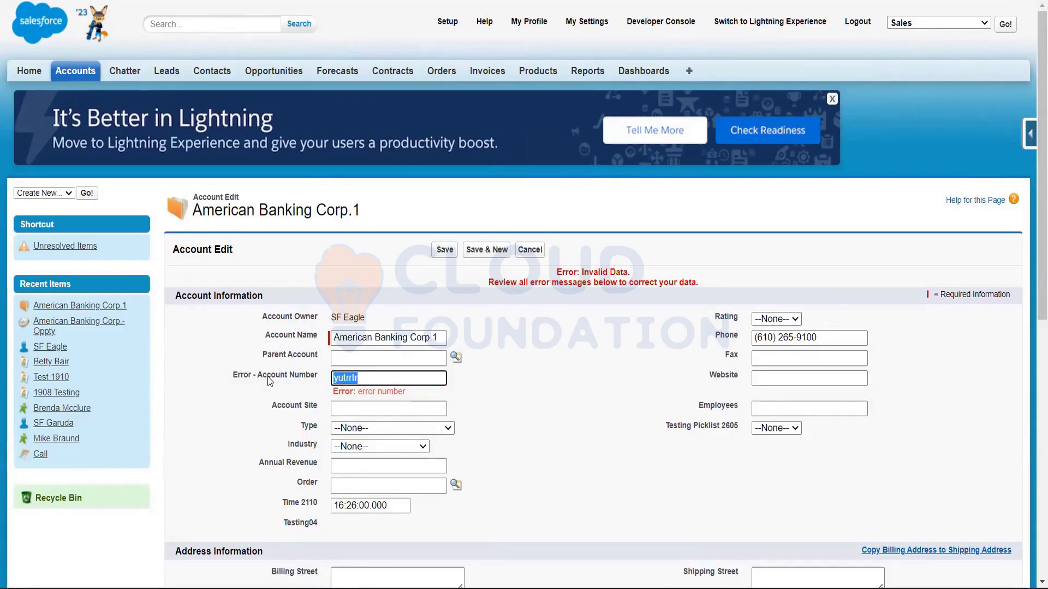
key(BackSpace)
text(1234)
click(445, 250)
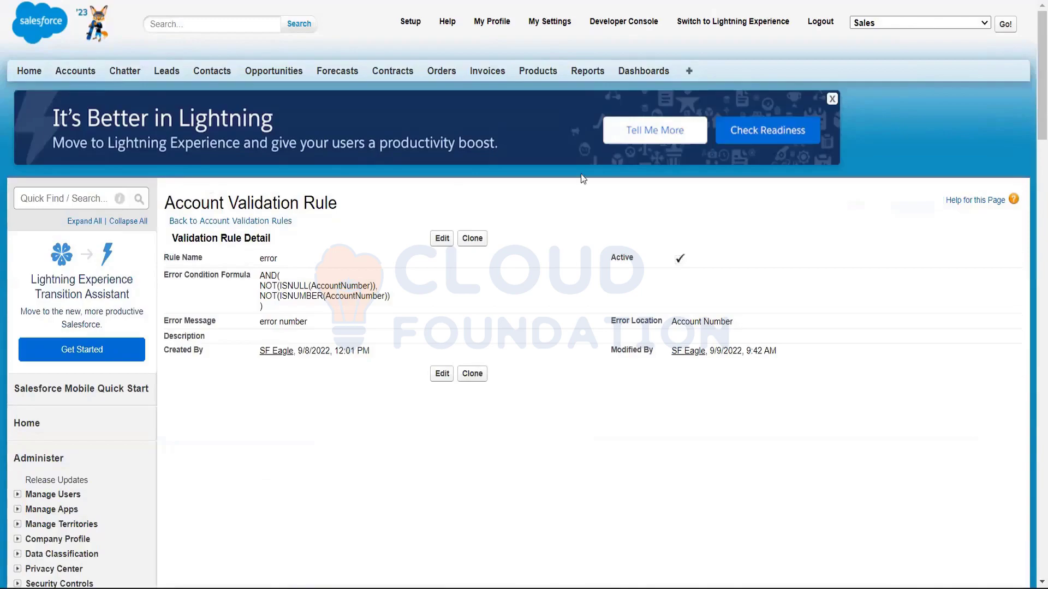
- Open the error validation rule for editing and browse the functions available for its error condition formula
click(443, 240)
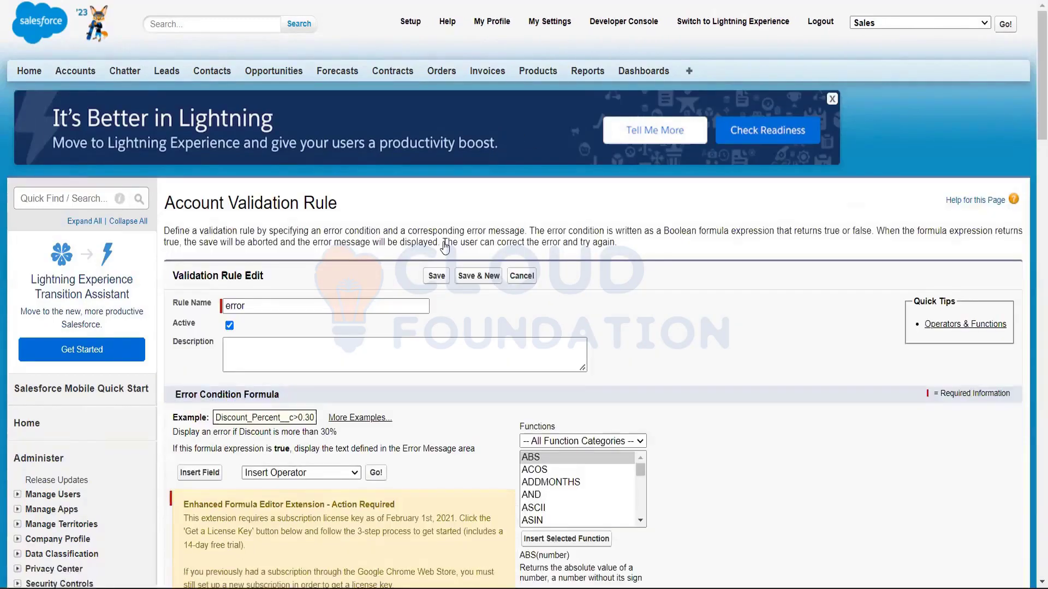
drag(1033, 105, 1033, 143)
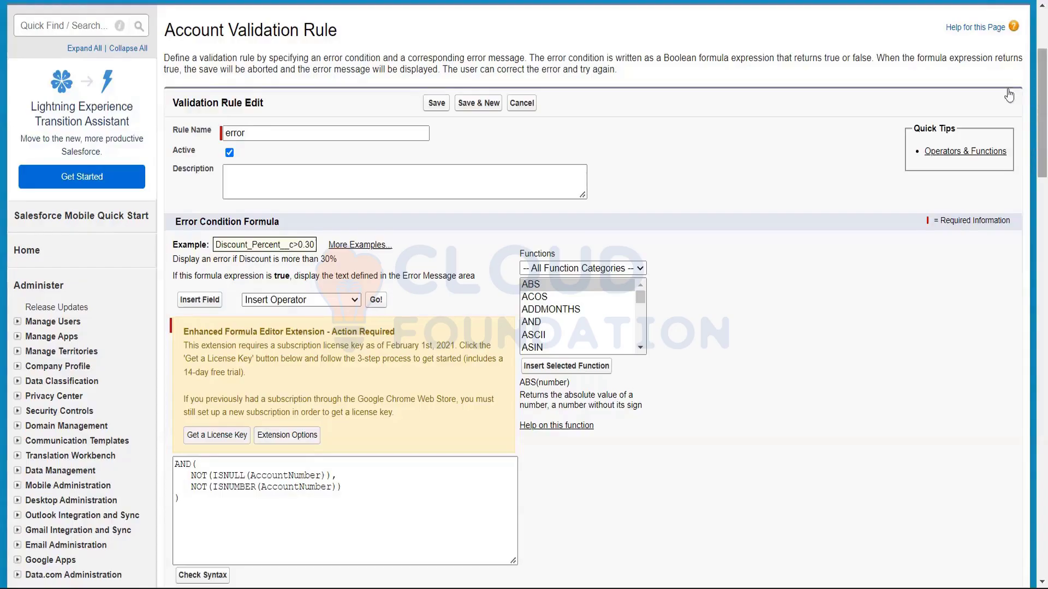
scroll(1033, 139, down, 3)
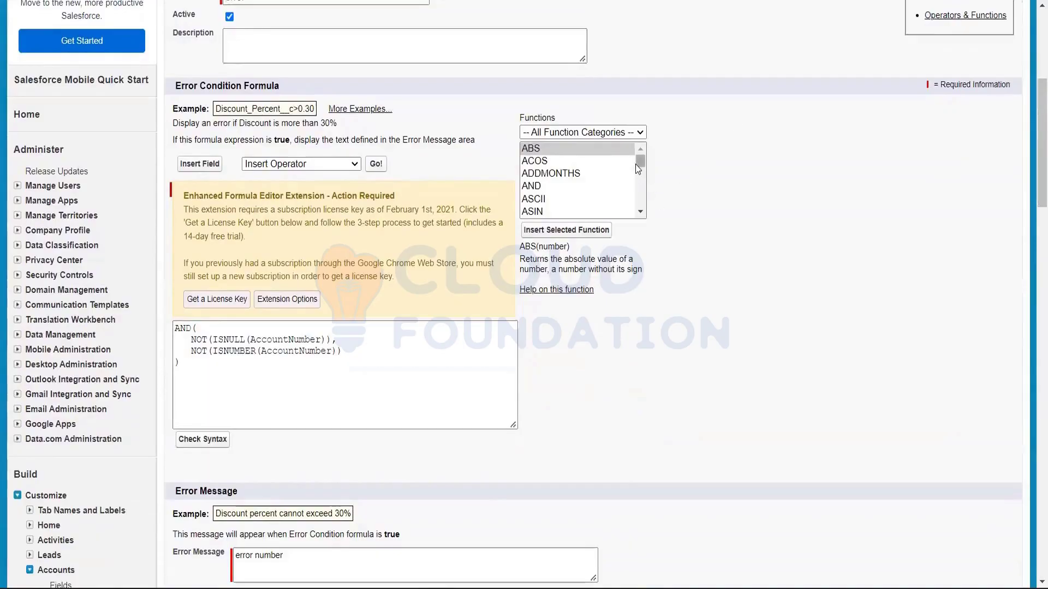
drag(636, 165, 635, 180)
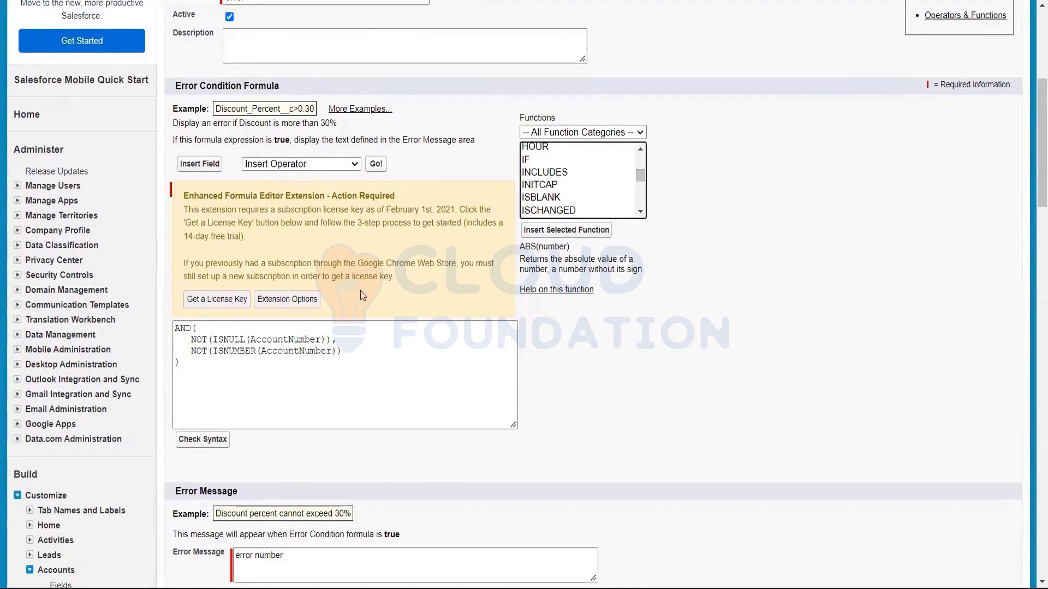
- Examine the error condition formula, including its AND wrapper and the NOT(ISNULL(AccountNumber)) and NOT(ISNUMBER(AccountNumber)) conditions
drag(205, 369, 161, 323)
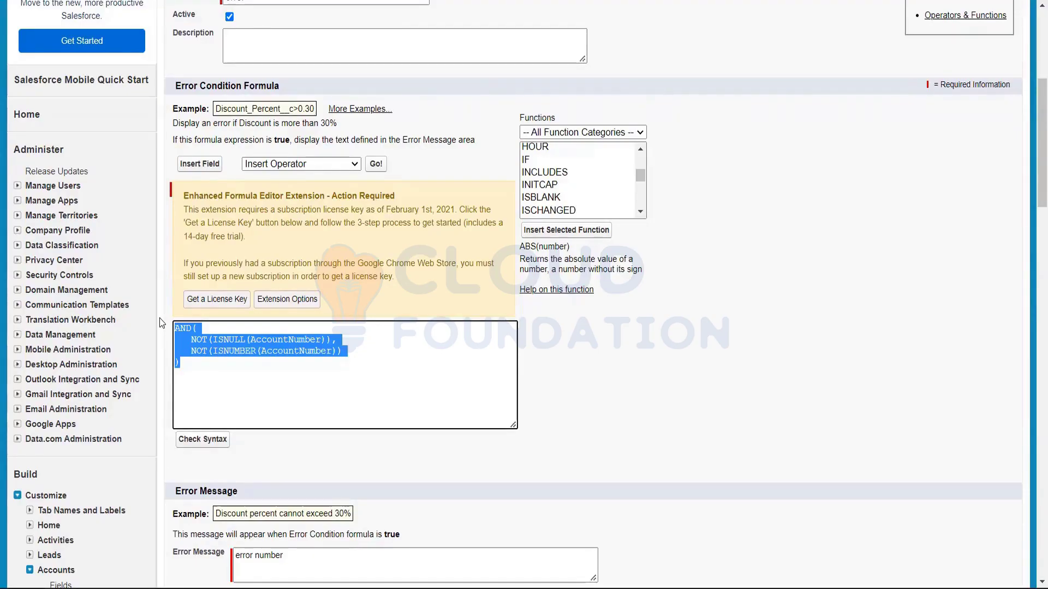
click(299, 398)
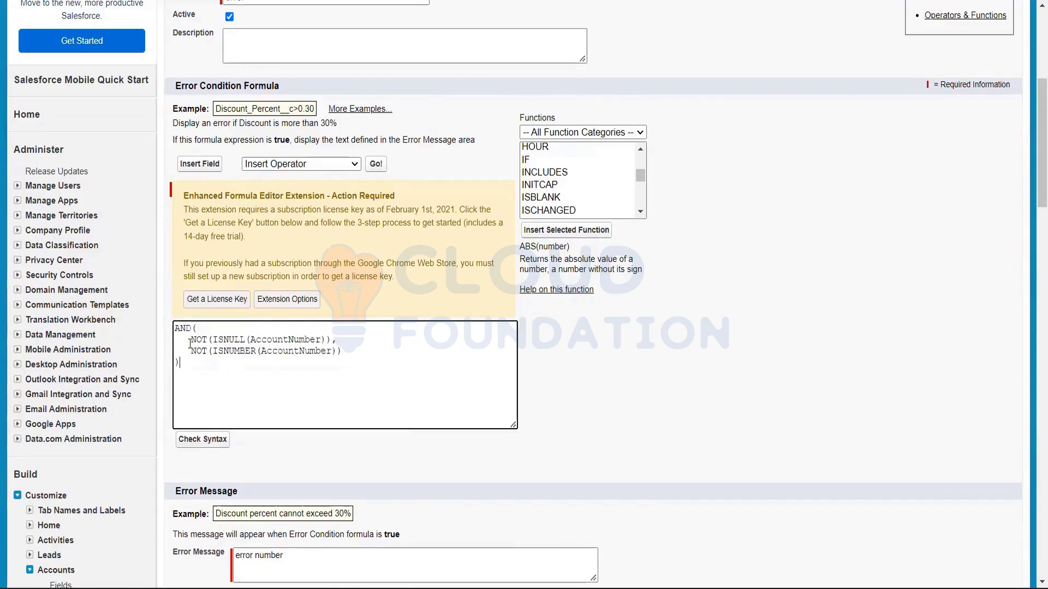
drag(189, 342, 378, 355)
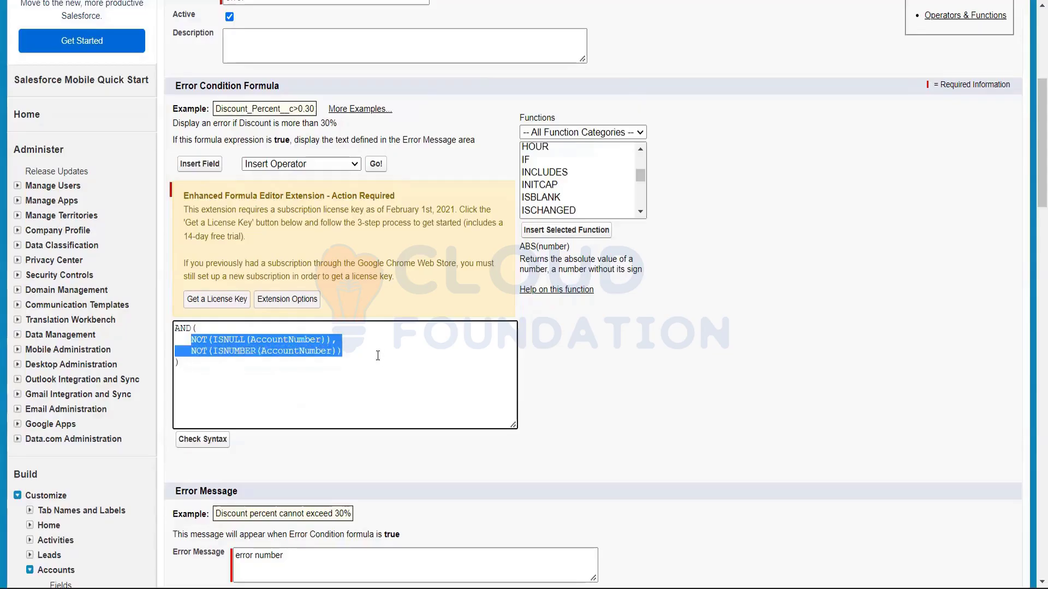
click(378, 356)
drag(377, 356, 172, 340)
click(398, 366)
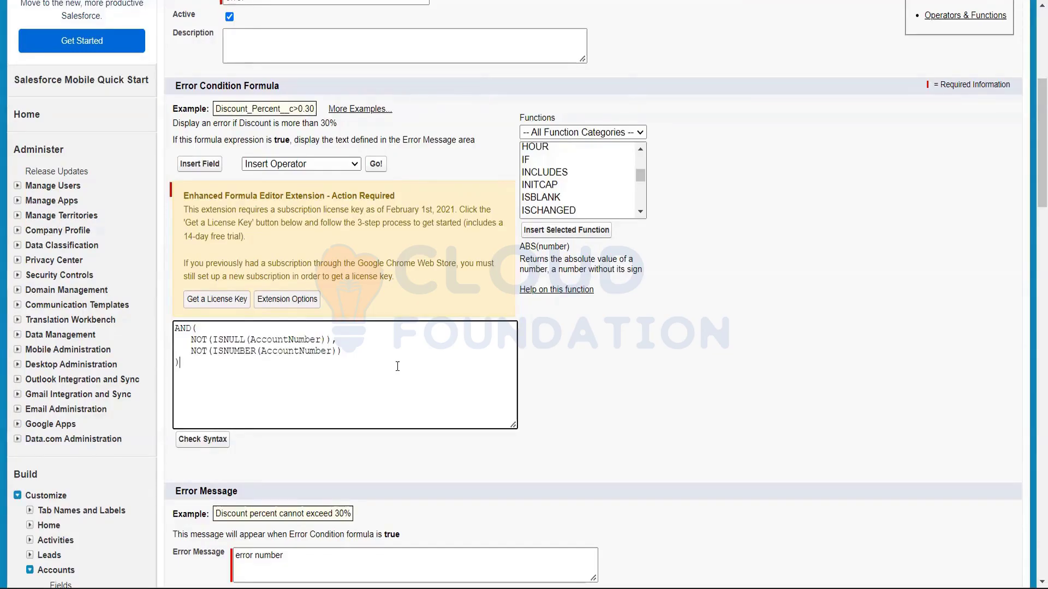
drag(185, 339, 344, 341)
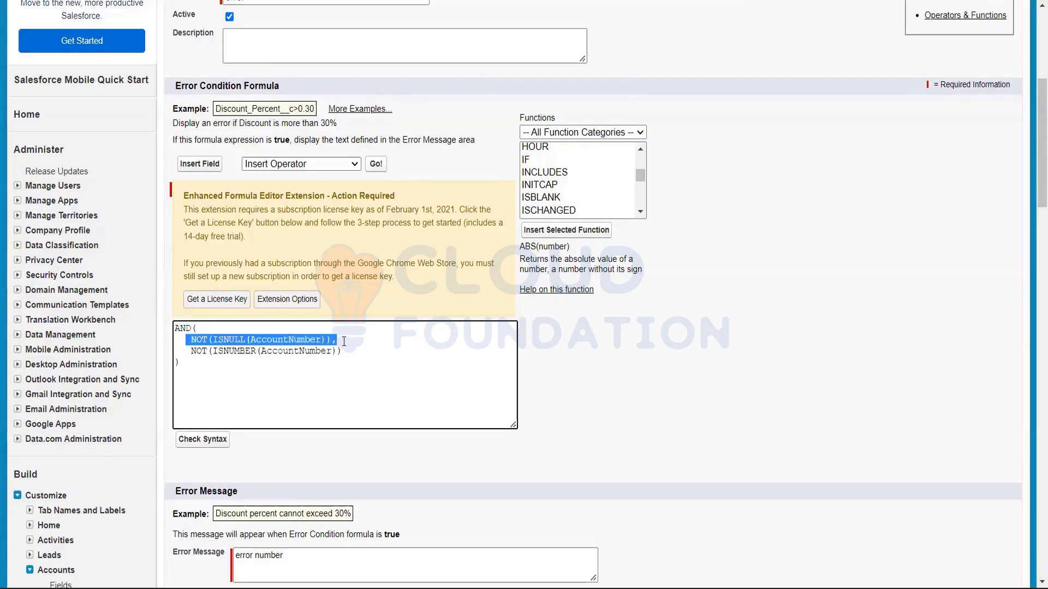
click(344, 341)
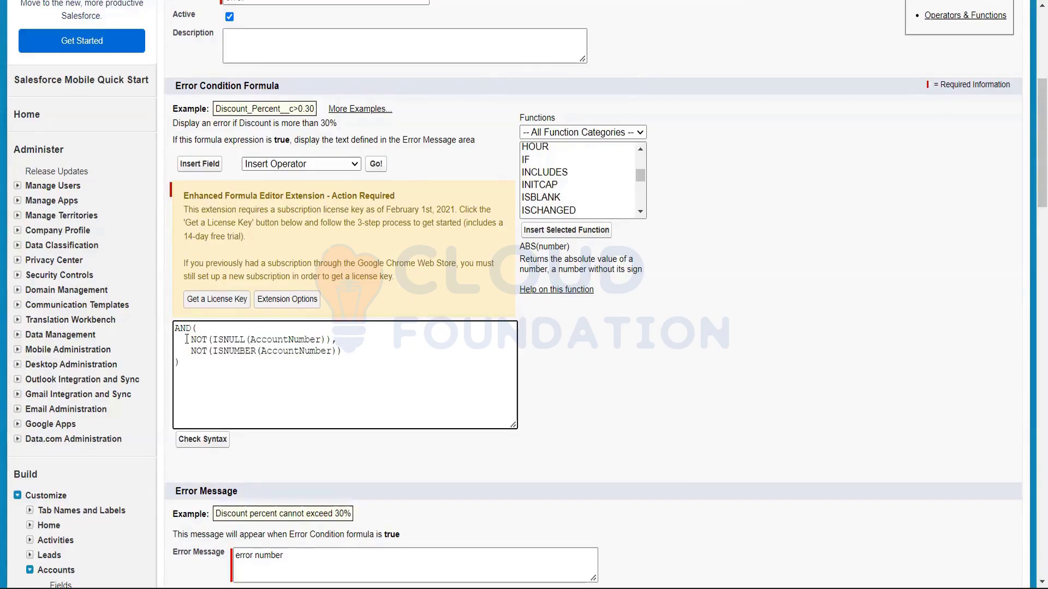
drag(186, 340, 359, 350)
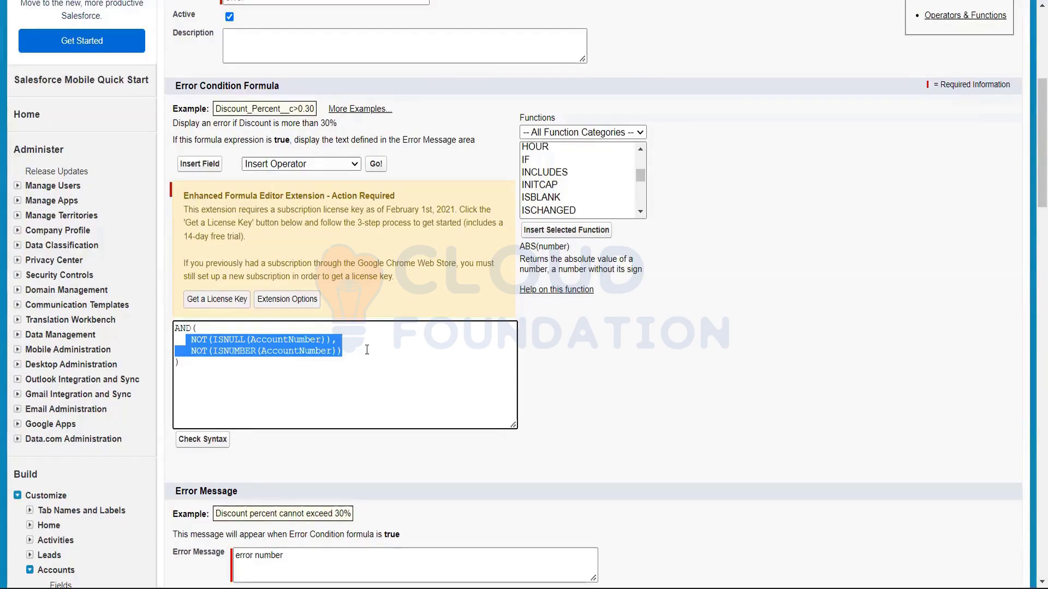
click(293, 337)
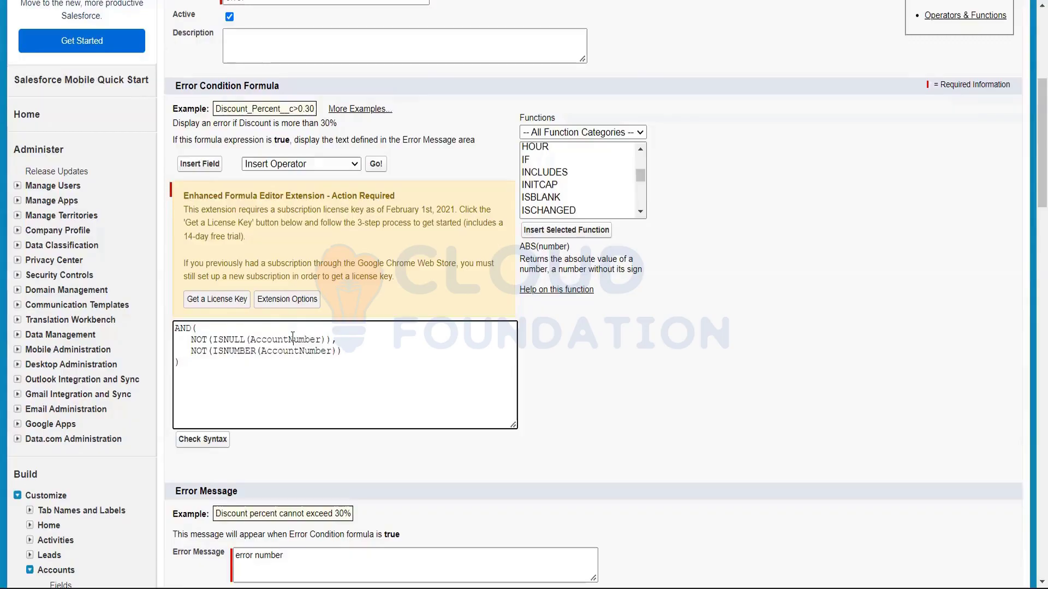
drag(321, 339, 253, 342)
click(291, 355)
drag(191, 349, 342, 353)
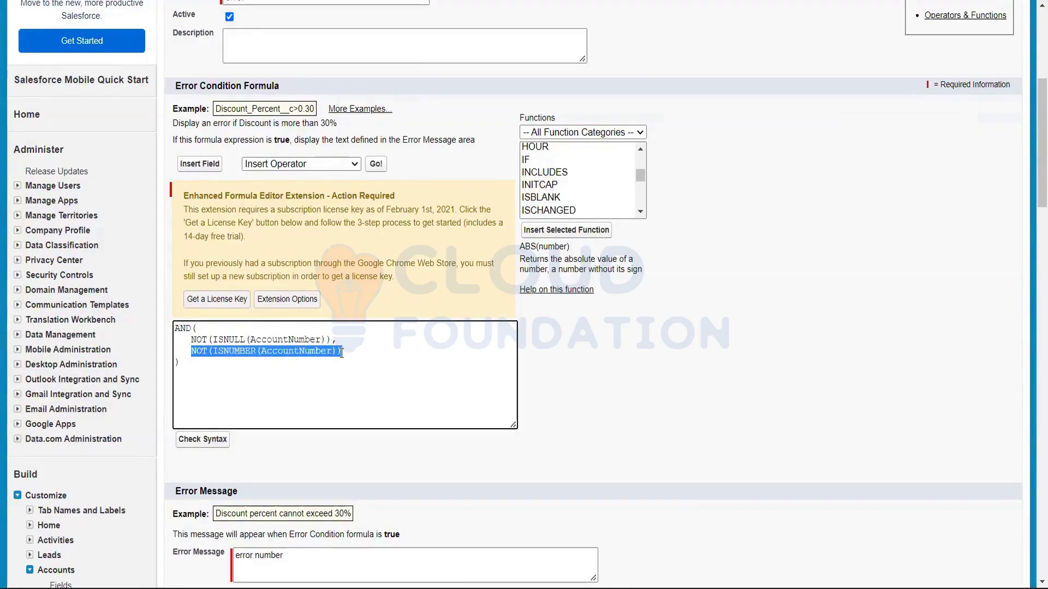
- Examine the NOT(ISNUMBER(AccountNumber)) condition in the error condition formula, including its ISNUMBER function and AccountNumber argument
click(355, 353)
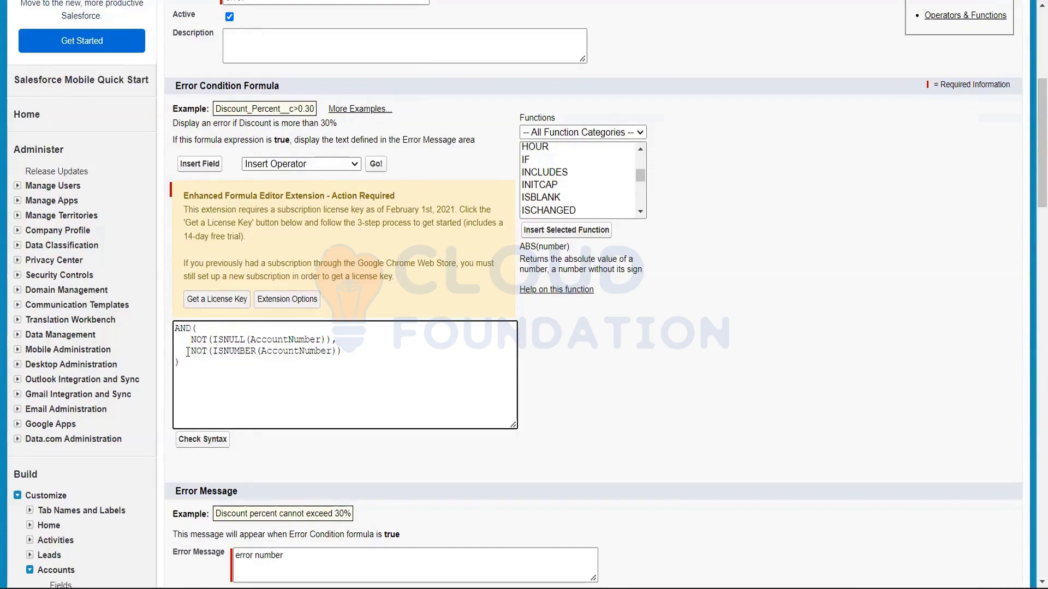
drag(186, 353, 352, 351)
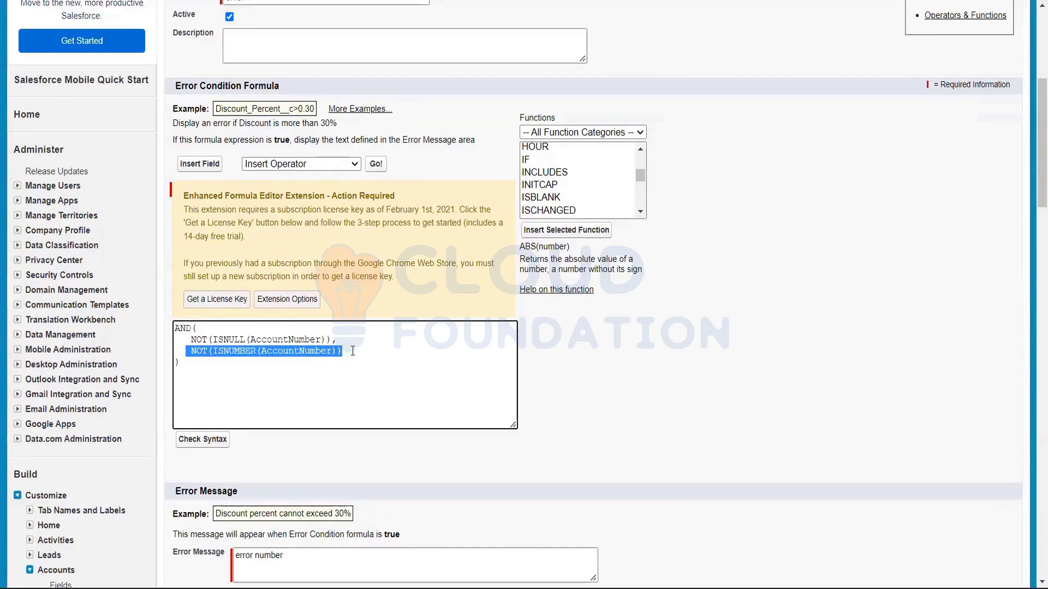
click(229, 351)
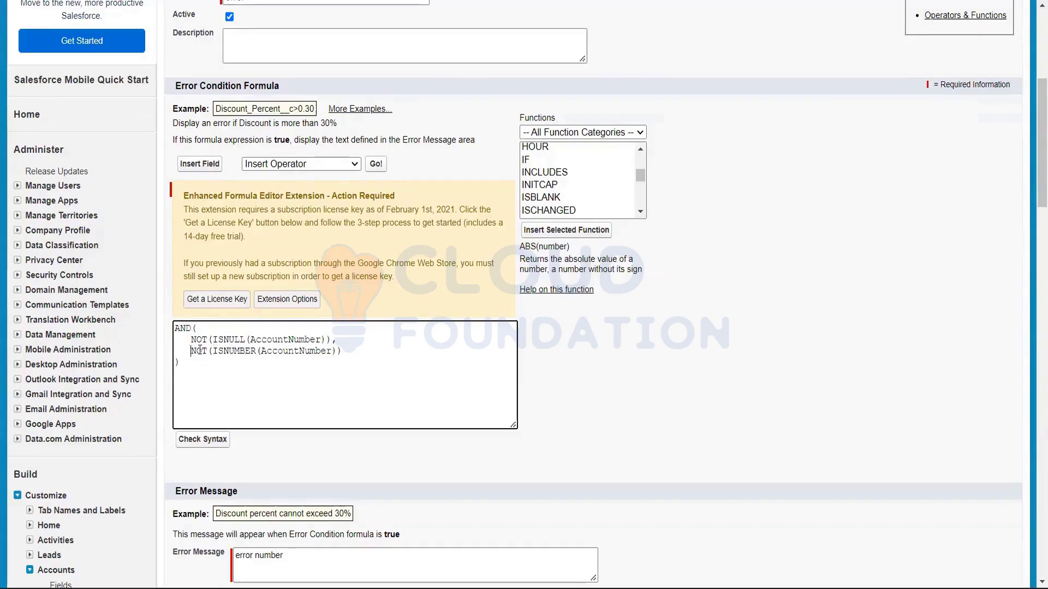
drag(190, 351, 343, 351)
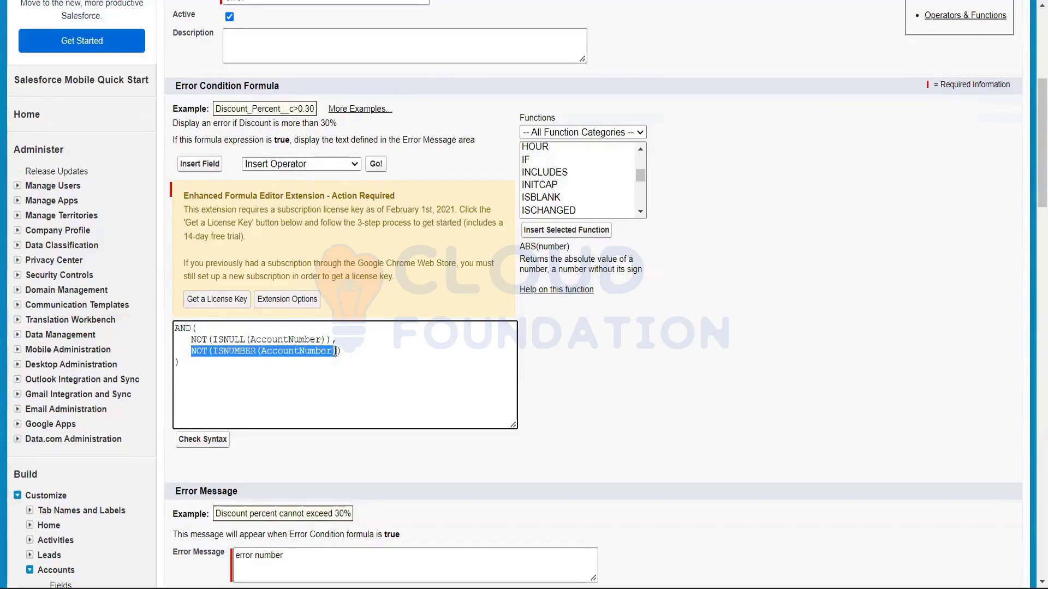
click(262, 368)
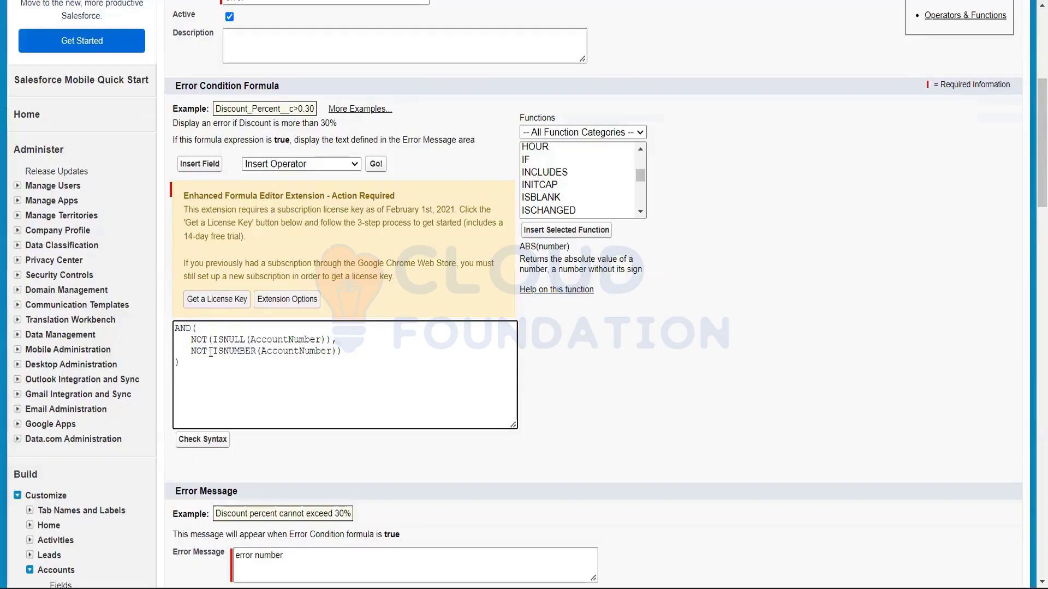
drag(213, 351, 256, 351)
click(279, 379)
drag(214, 351, 330, 351)
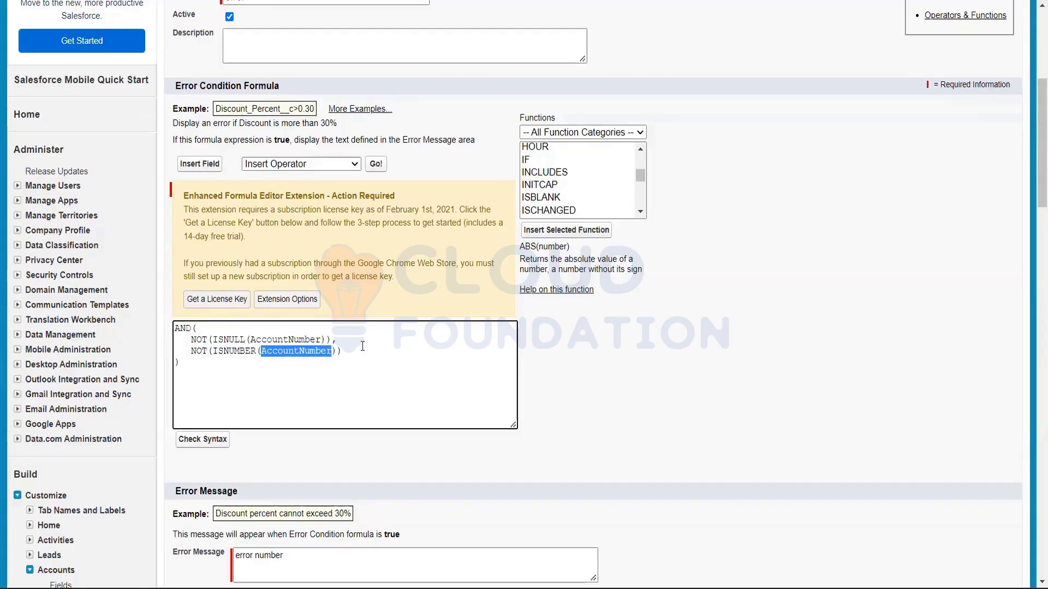
click(328, 352)
drag(331, 352, 259, 348)
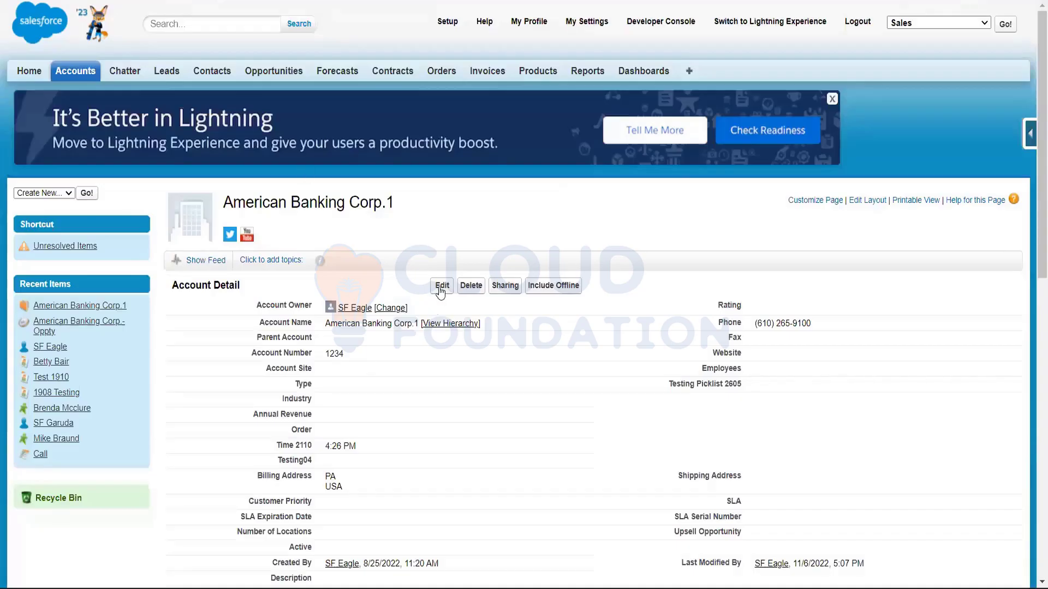
- Try to save the American Banking Corp.1 account with a letters-only value as its account number
click(438, 288)
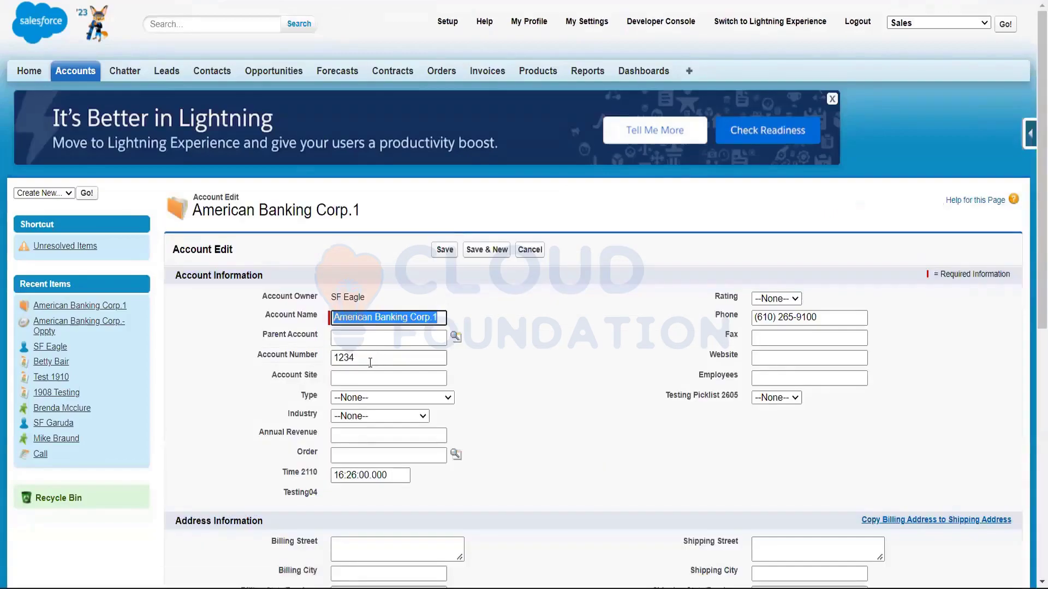
double_click(390, 351)
key(BackSpace)
text(uiuou)
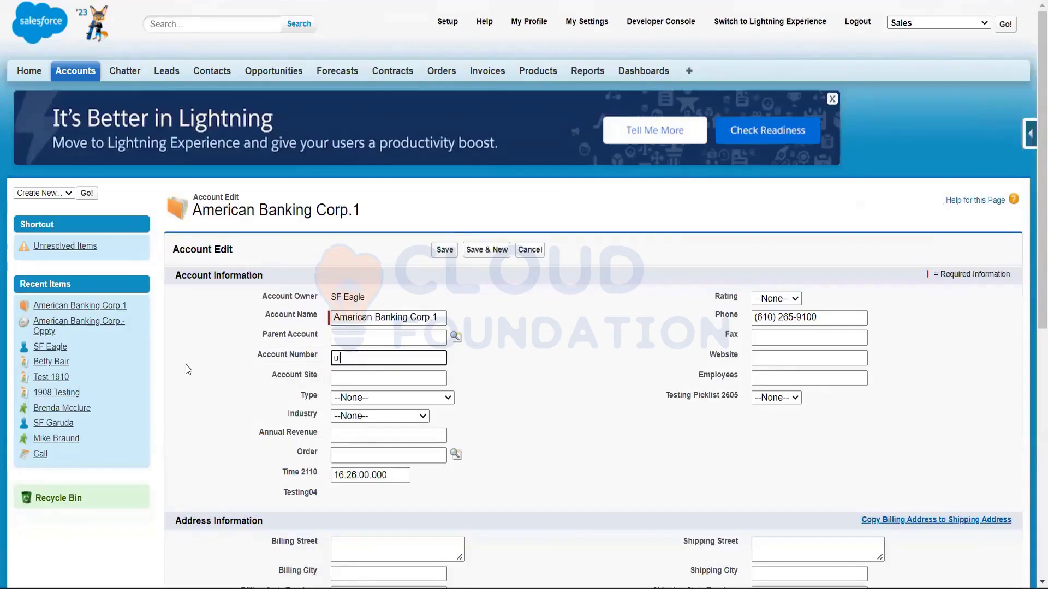
click(445, 254)
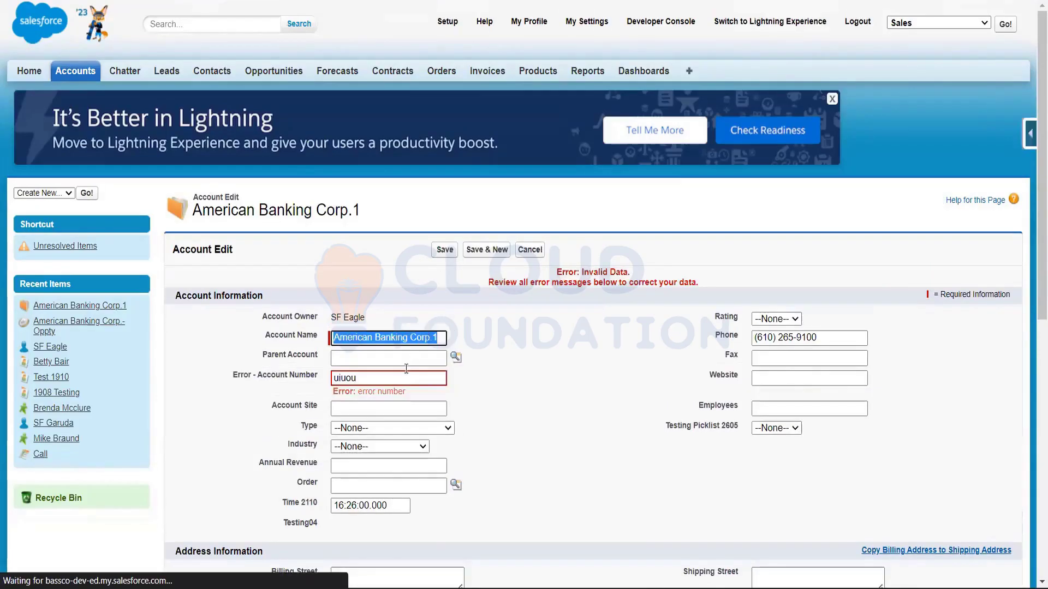
- Replace the rejected account number with a digits-only value, save the account and check the field on the record
click(386, 379)
drag(387, 379, 265, 372)
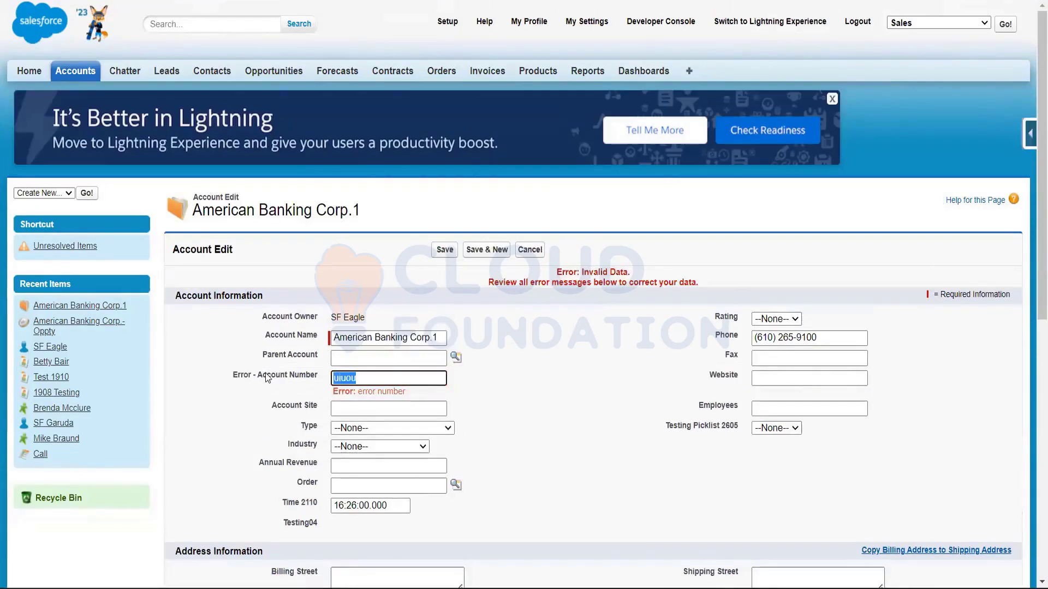
key(BackSpace)
text(9878)
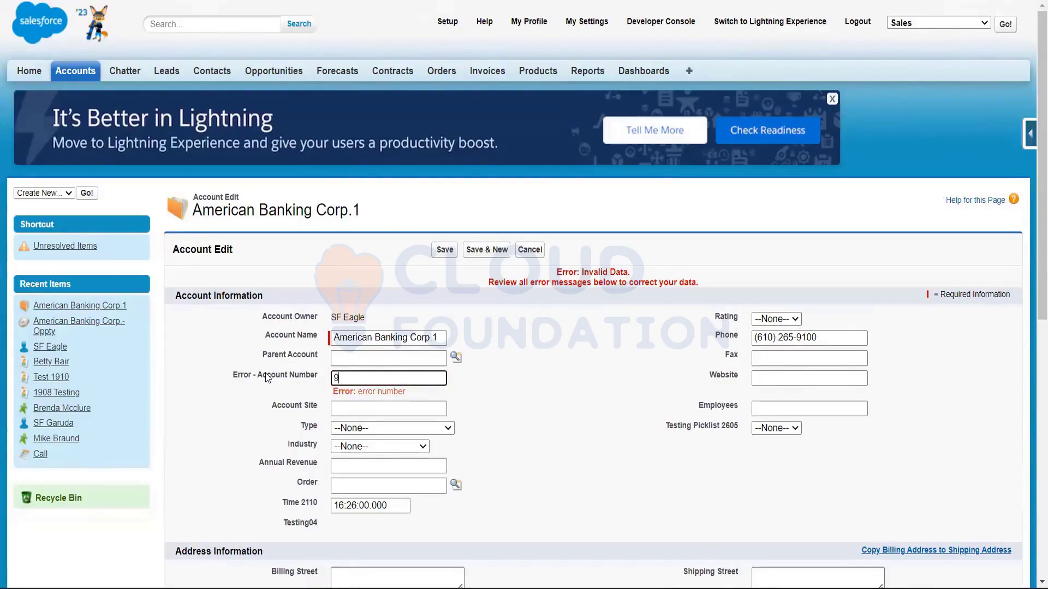
click(445, 250)
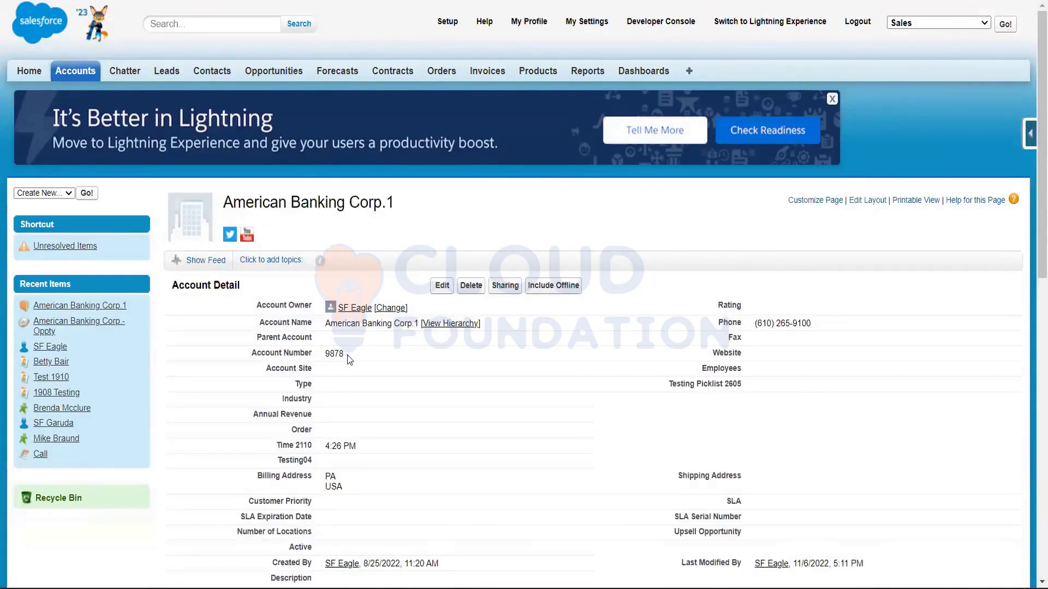
drag(348, 354, 240, 355)
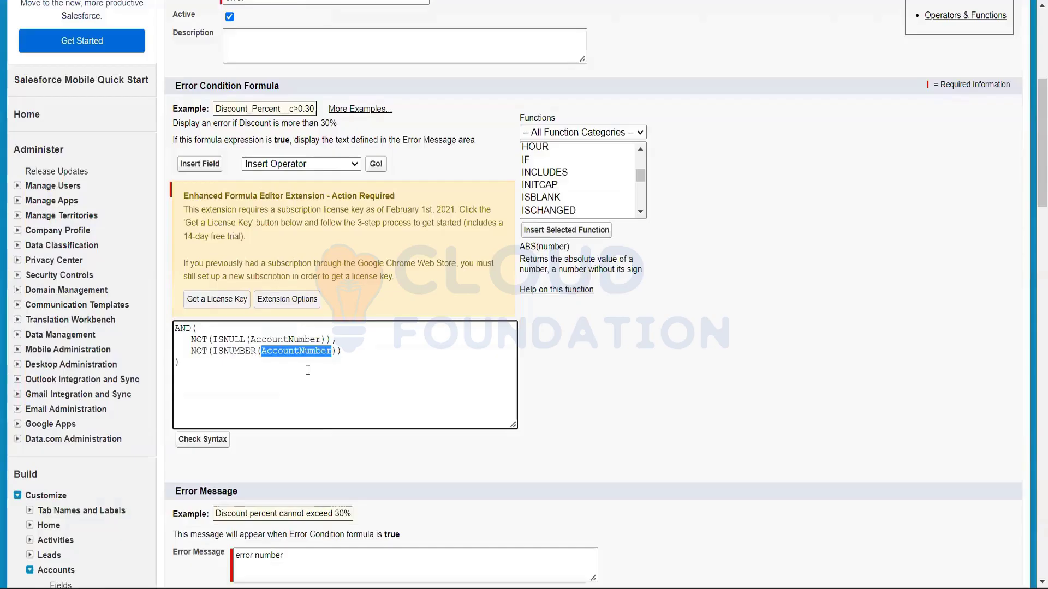
- Return to the validation rule form and review the complete error condition formula and the rule name
key(ctrl+a)
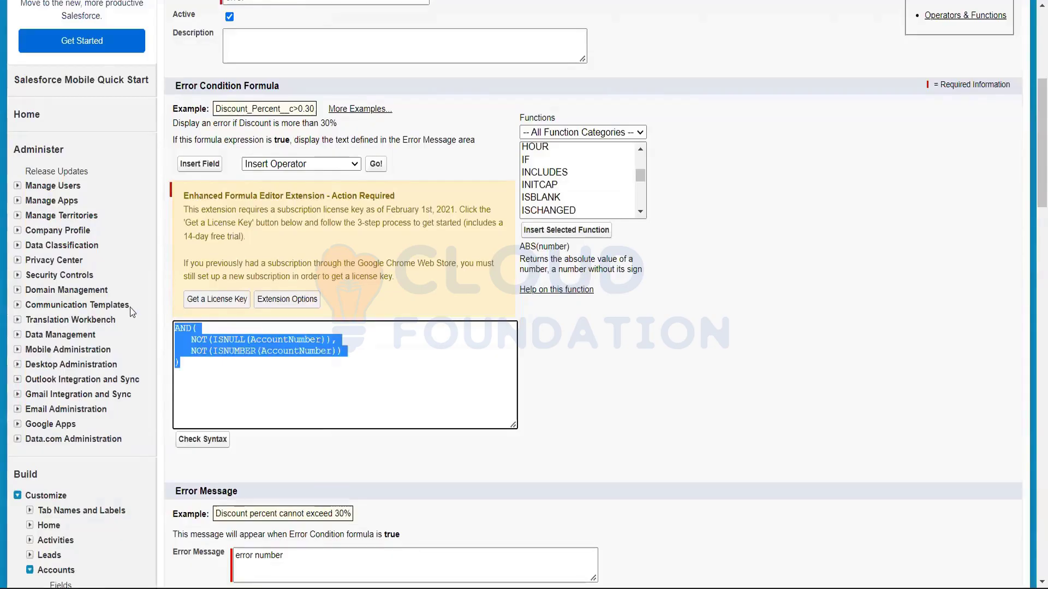
click(557, 543)
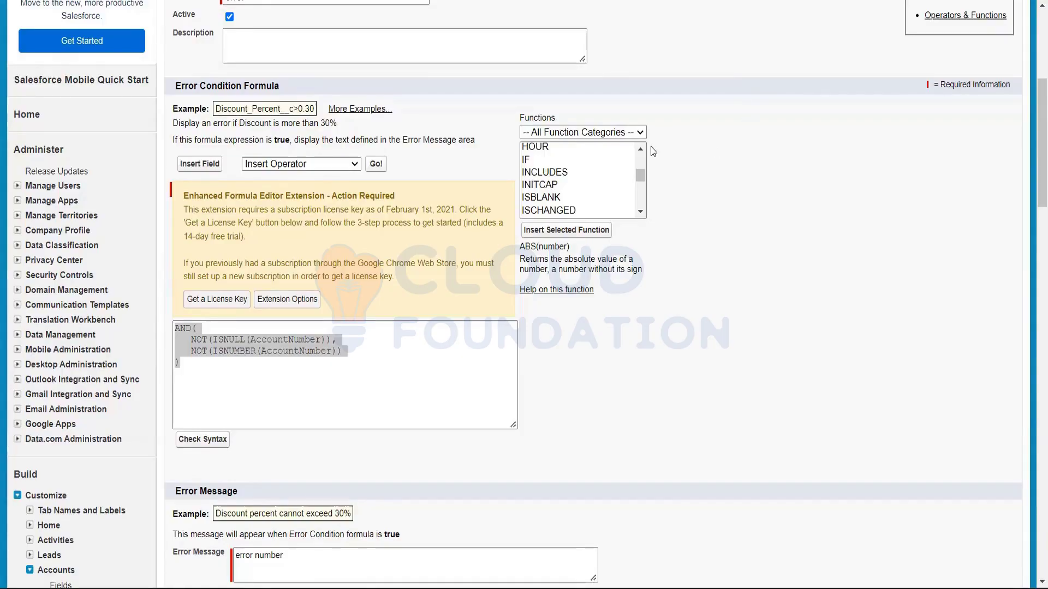
click(434, 396)
click(203, 451)
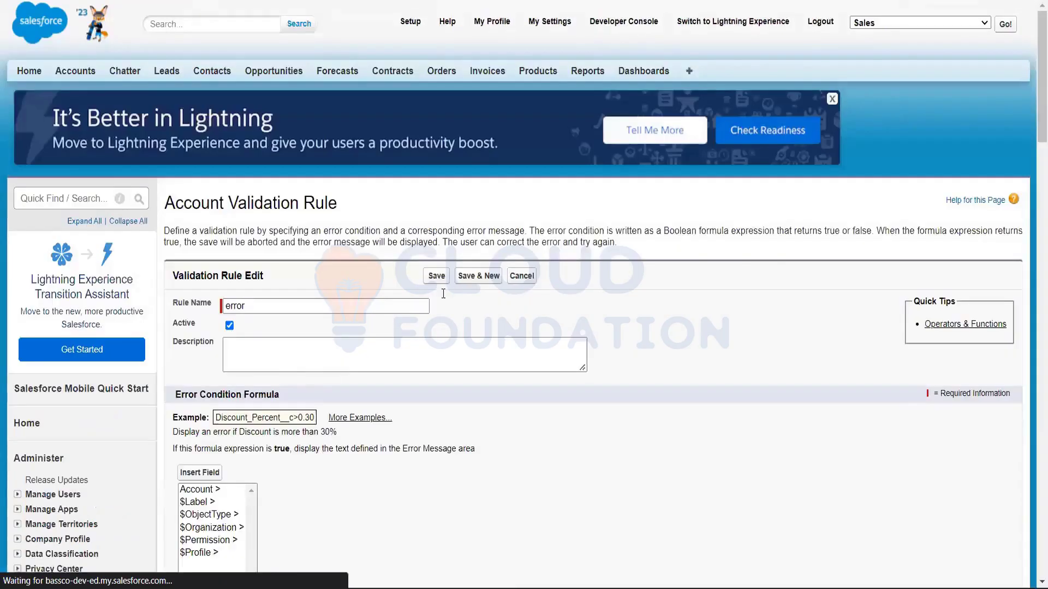
click(265, 309)
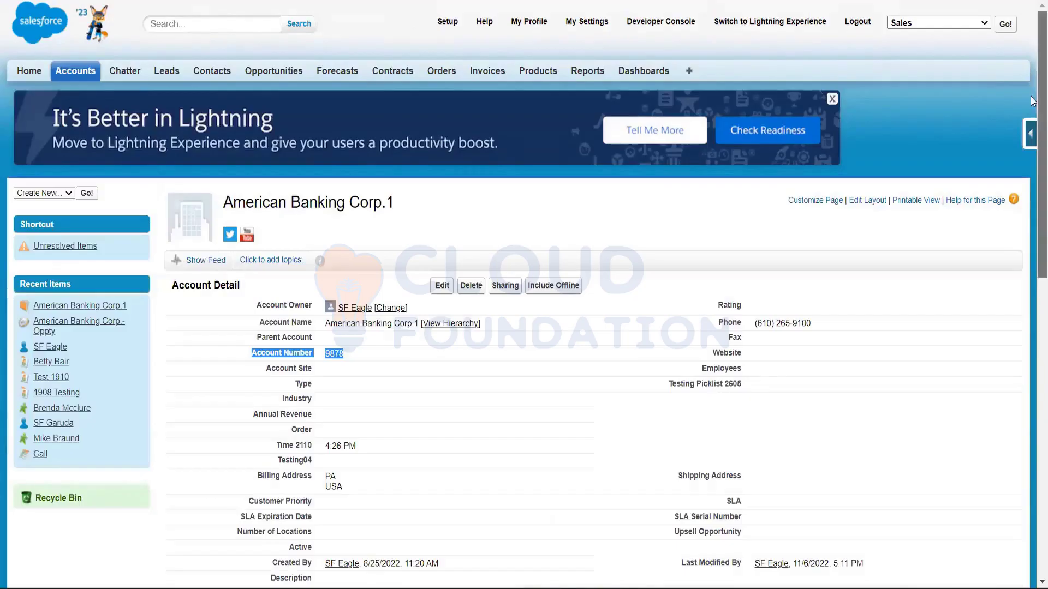
- Look over the American Banking Corp.1 record and the standard and custom fields listed for opportunities
scroll(1031, 109, down, 3)
scroll(1031, 109, up, 3)
scroll(1033, 69, down, 2)
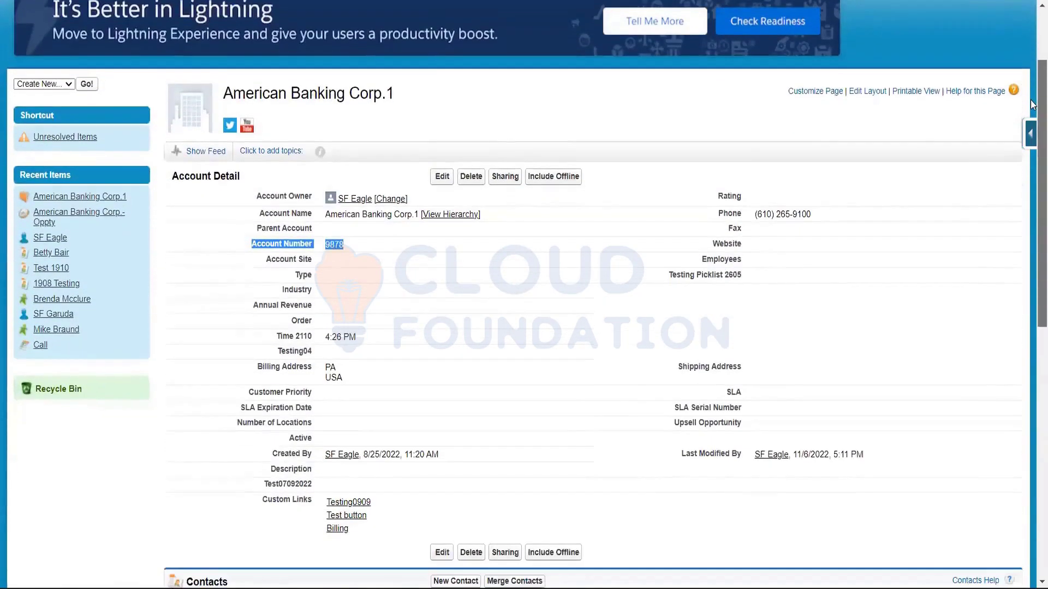
scroll(1033, 69, up, 2)
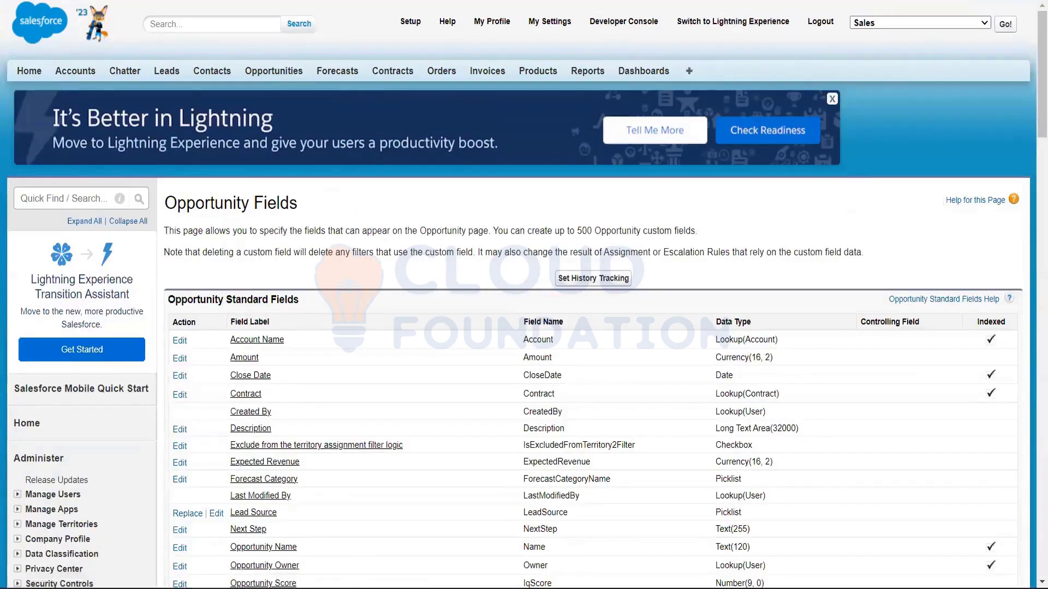
scroll(1032, 109, down, 2)
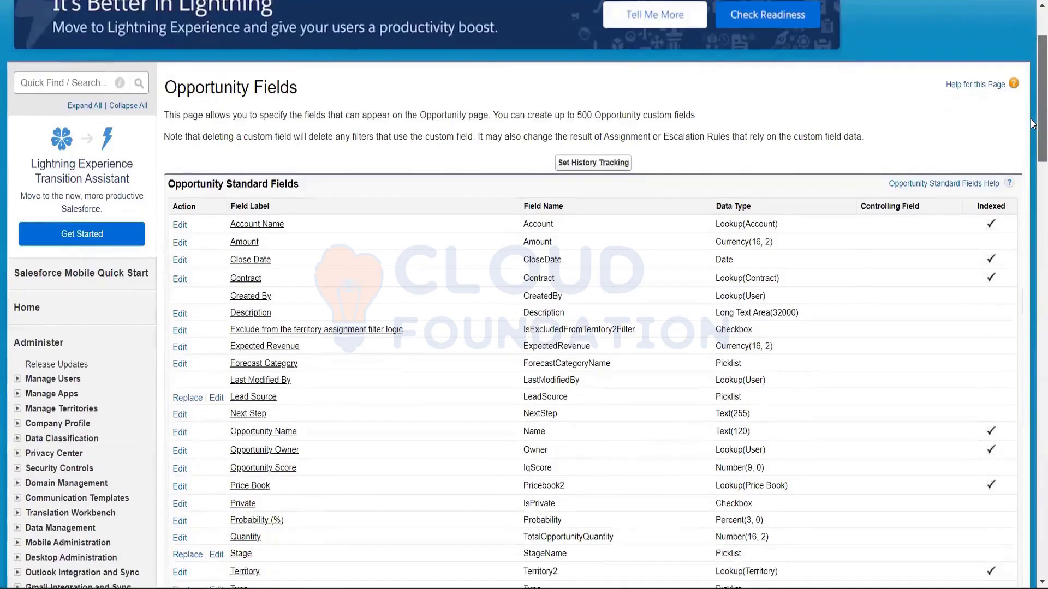
scroll(1030, 221, down, 8)
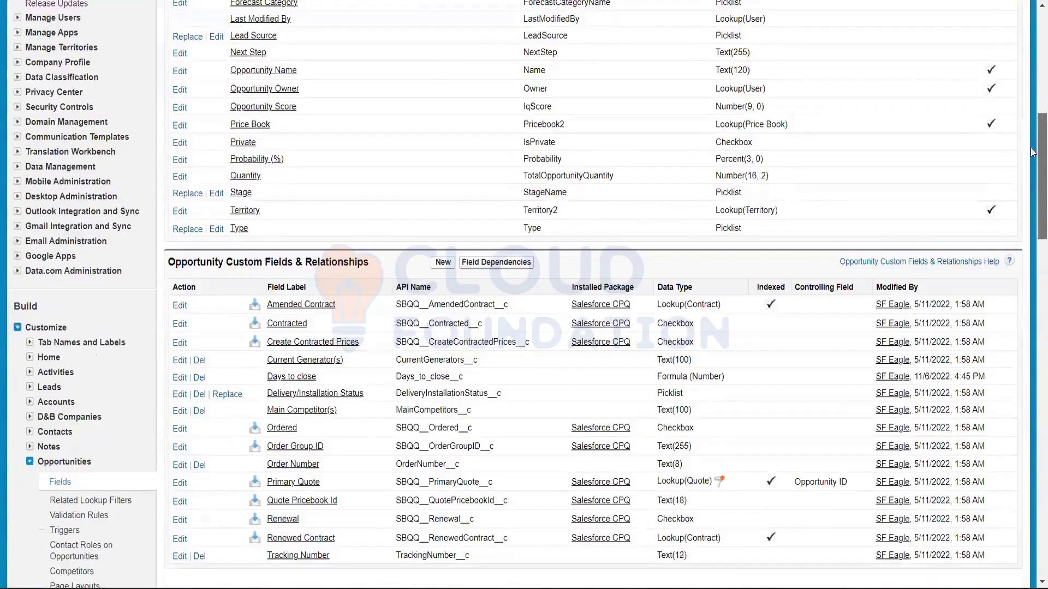
scroll(1031, 64, up, 8)
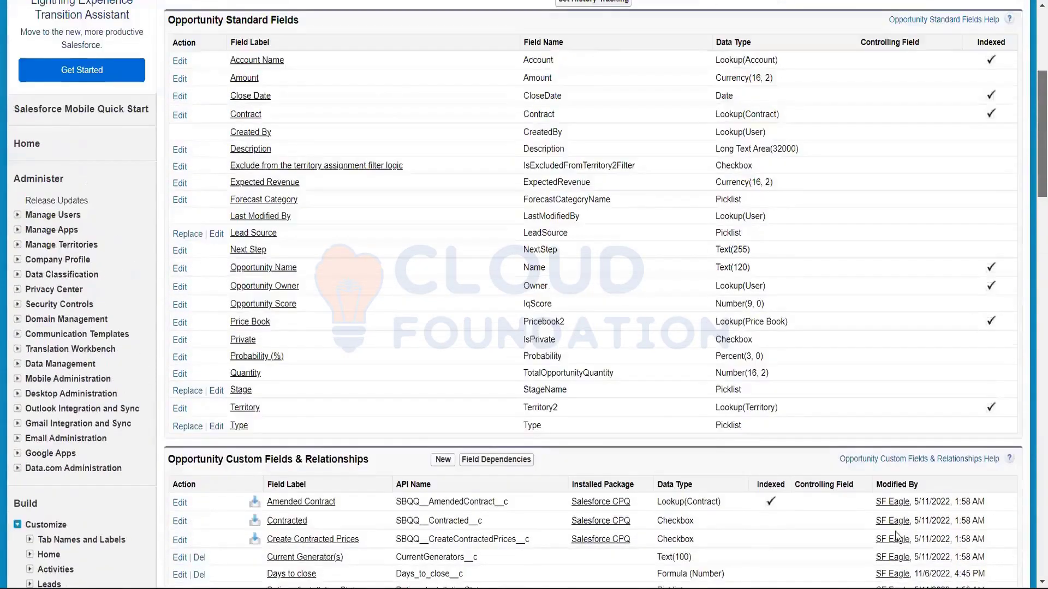
scroll(898, 537, up, 3)
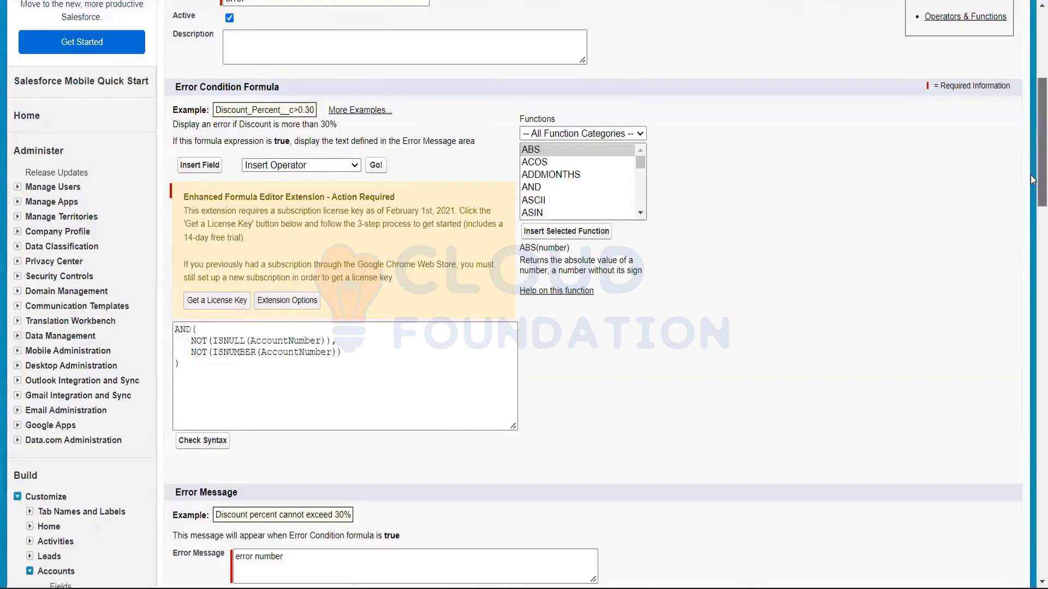
- Change the account validation rule's error message to "Please enter only number" and save the rule
drag(1033, 136, 1033, 203)
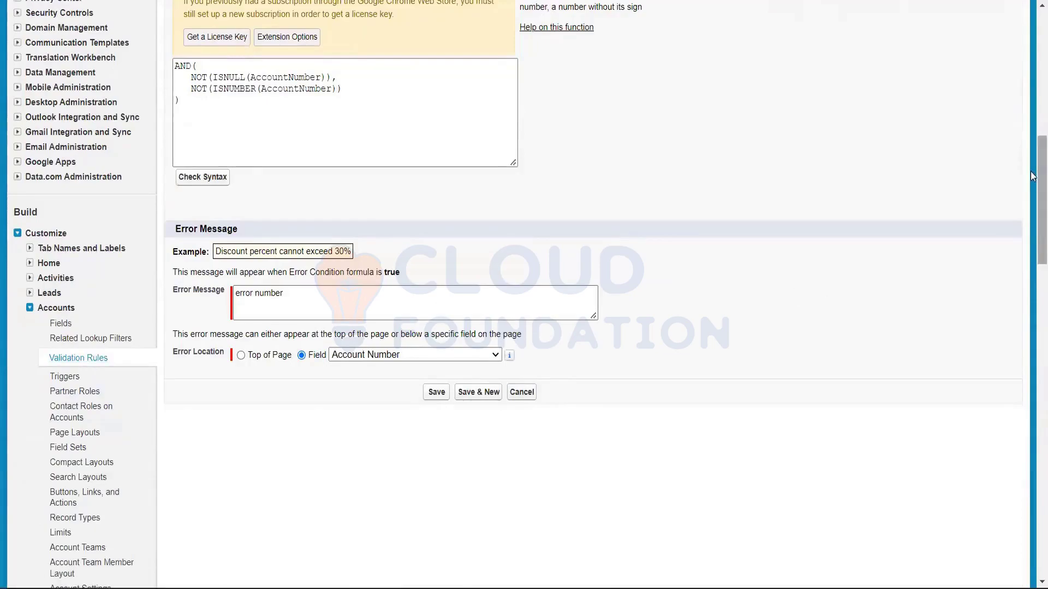
scroll(1032, 174, up, 9)
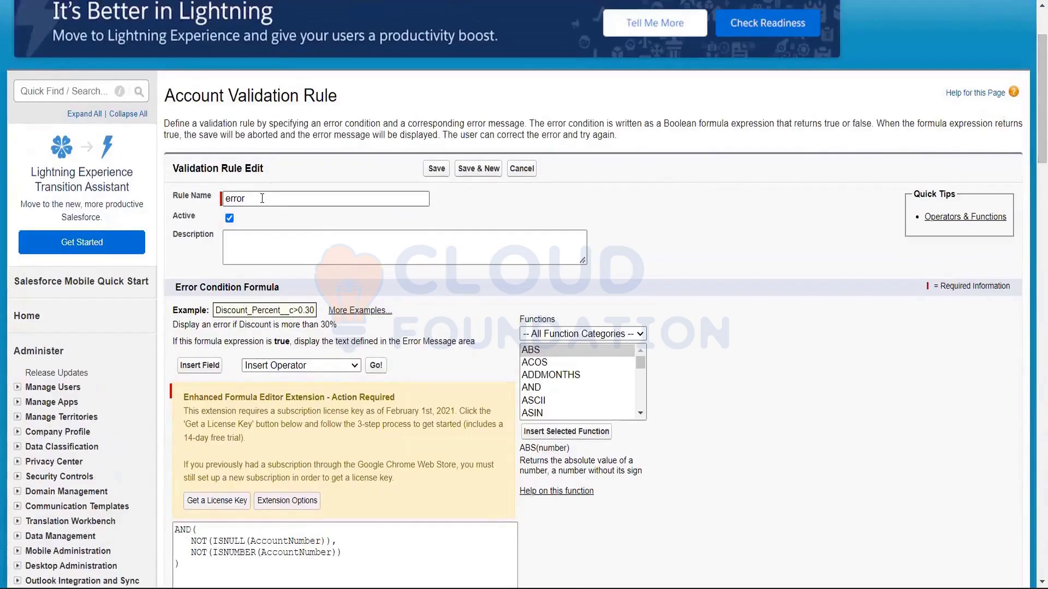
scroll(1033, 207, down, 6)
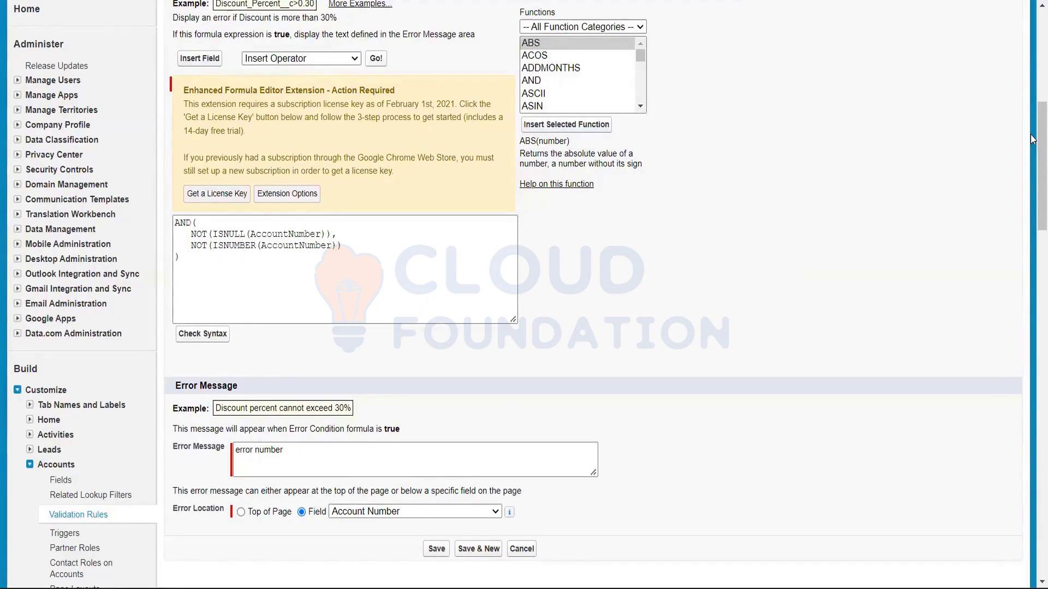
scroll(1033, 145, down, 1)
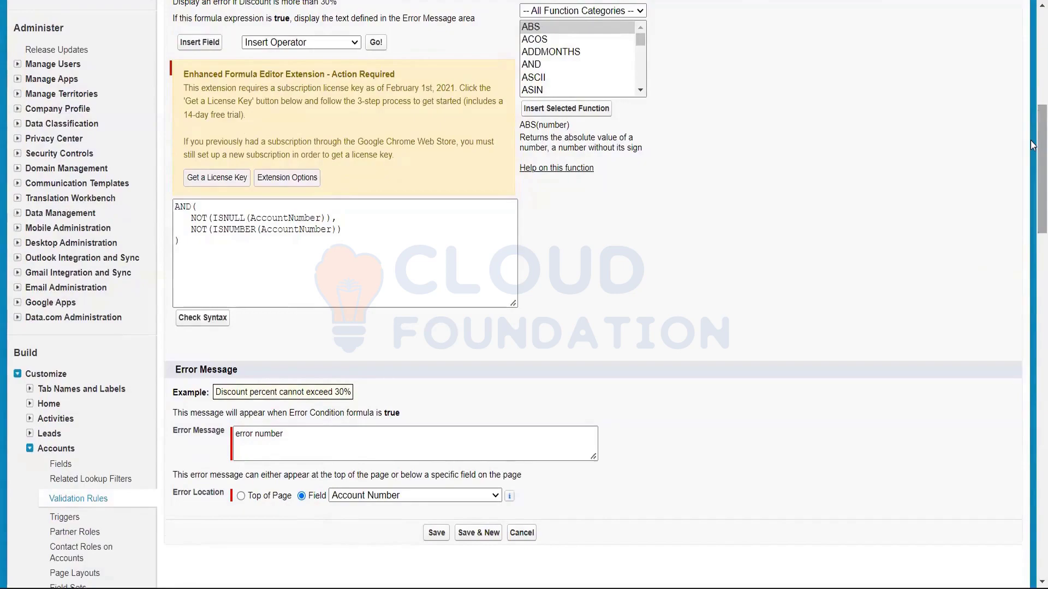
scroll(1033, 145, down, 5)
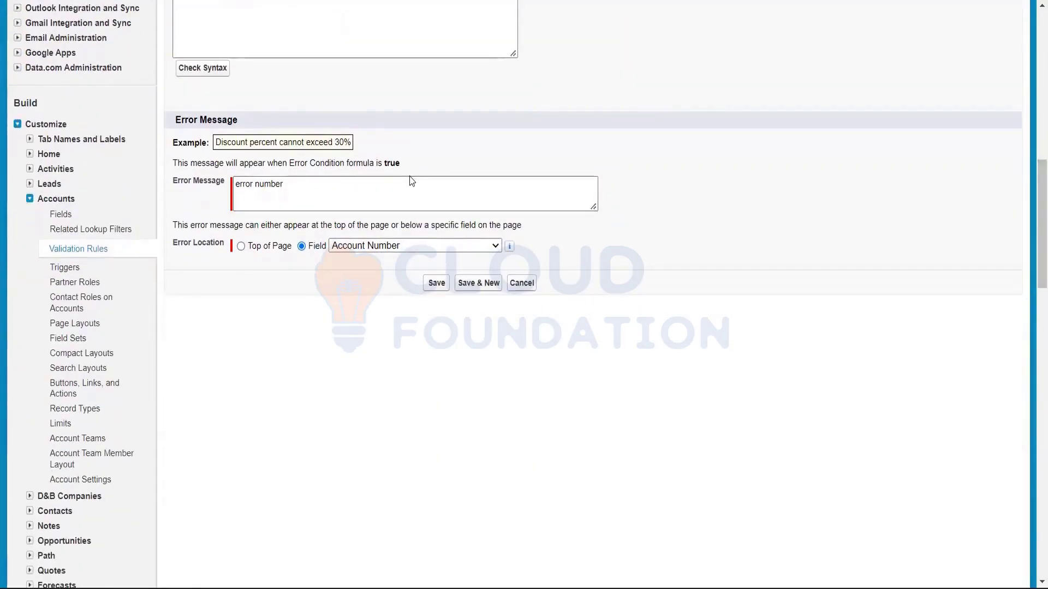
click(285, 184)
key(ctrl+a)
key(BackSpace)
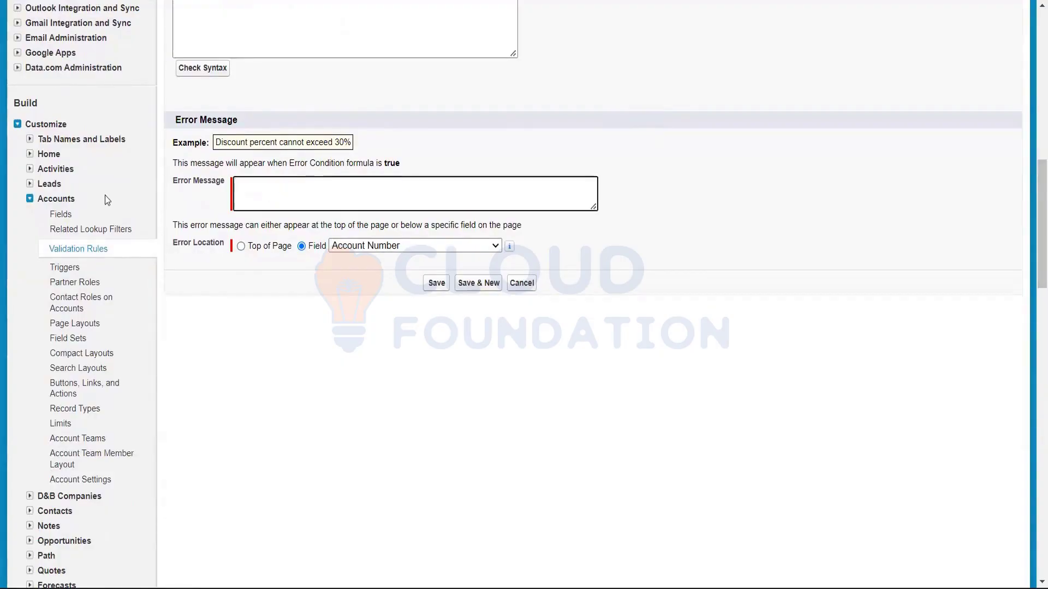
text(Only num)
key(BackSpace)
key(BackSpace)
key(BackSpace)
text(nmu)
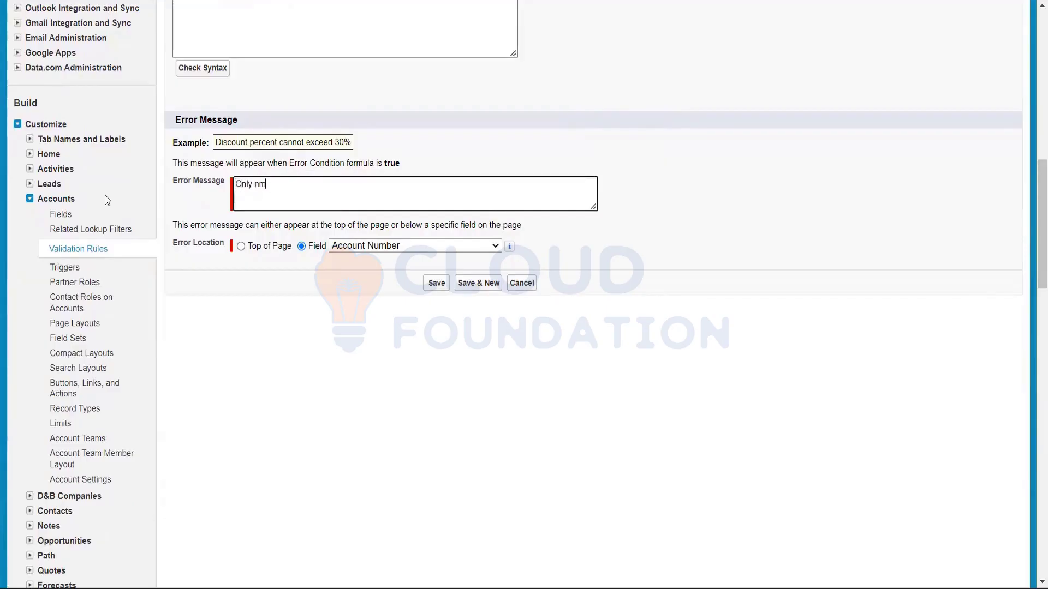
key(BackSpace)
key(BackSpace)
text(umber abc)
key(BackSpace)
key(BackSpace)
key(BackSpace)
key(BackSpace)
key(BackSpace)
key(BackSpace)
key(BackSpace)
key(BackSpace)
key(BackSpace)
key(BackSpace)
key(BackSpace)
key(BackSpace)
key(BackSpace)
key(BackSpace)
text(p)
text(Please enger =)
text(=)
key(BackSpace)
key(BackSpace)
key(BackSpace)
key(BackSpace)
text(ter only number)
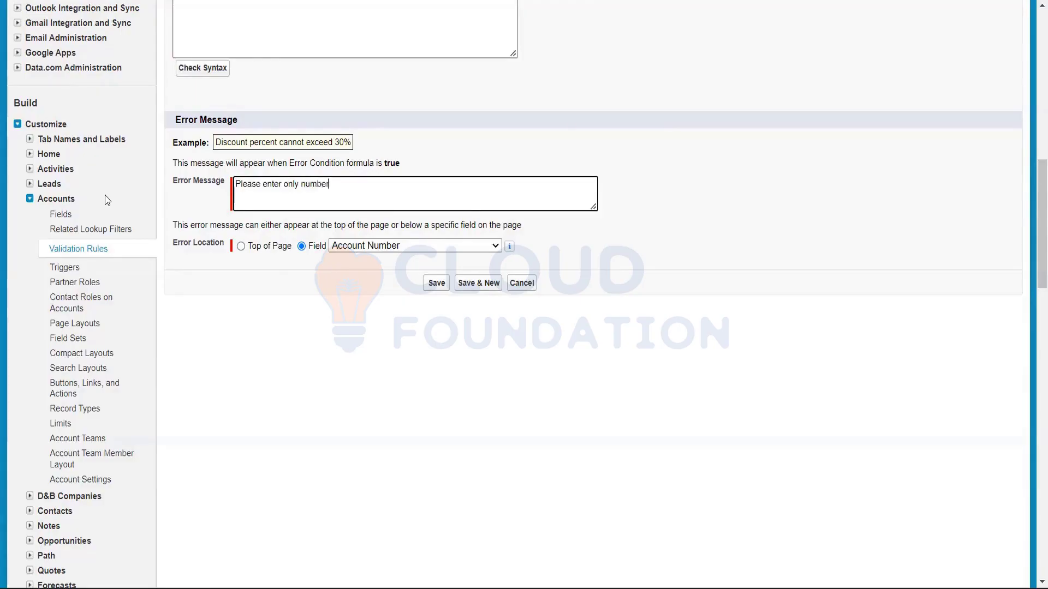
click(437, 284)
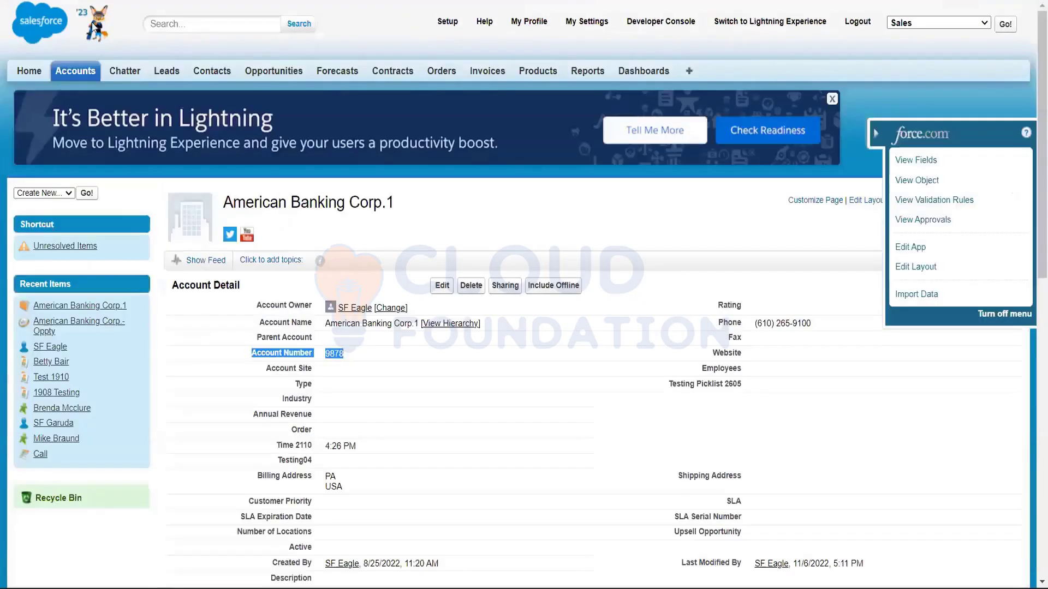
- Clear the account number on American Banking Corp.1 and try to save the record to test the rule's error message
key(F5)
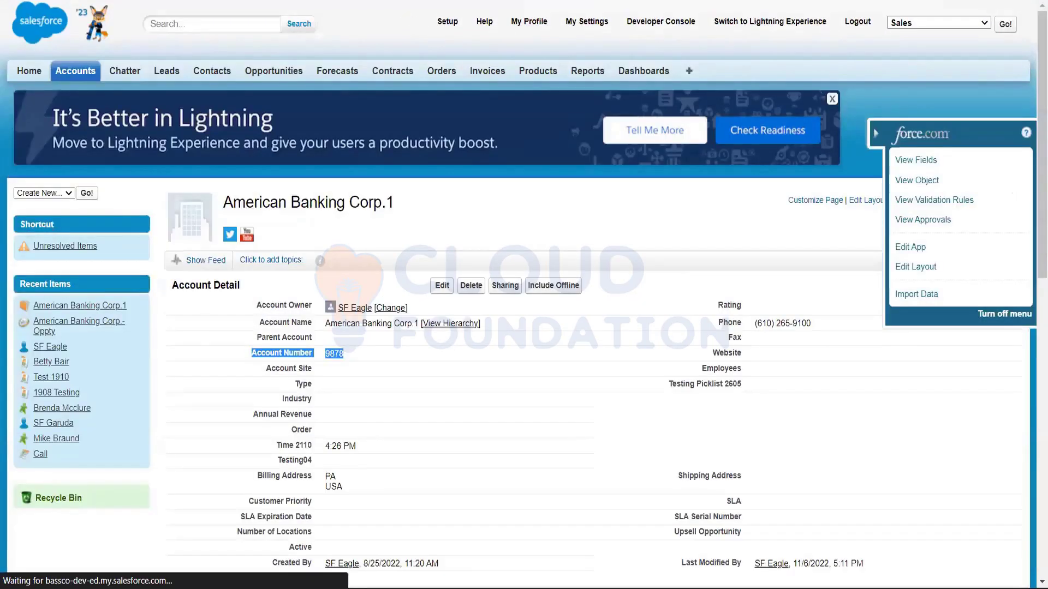
click(441, 286)
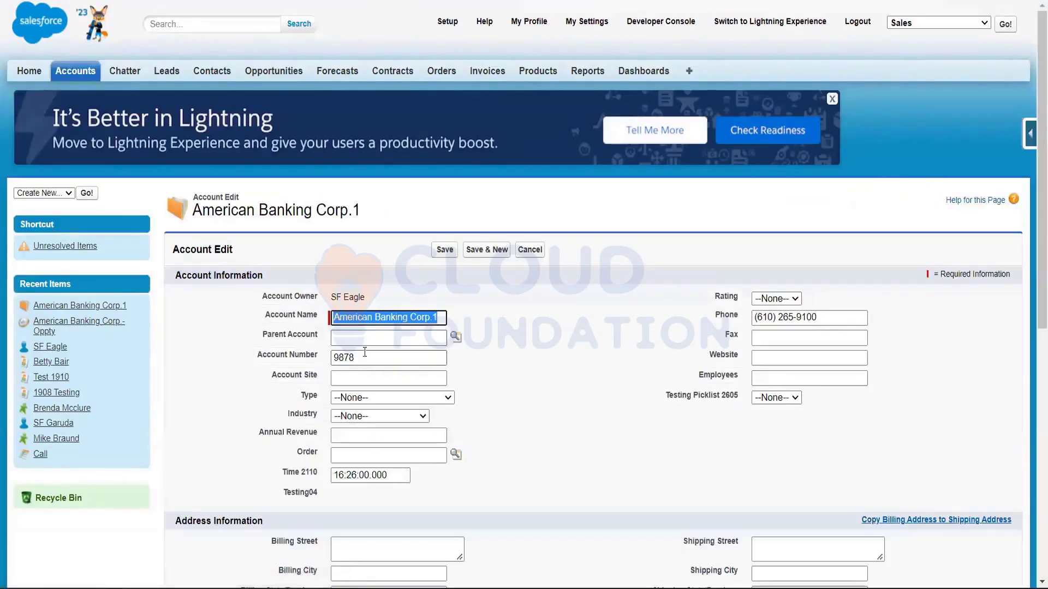
double_click(364, 352)
key(BackSpace)
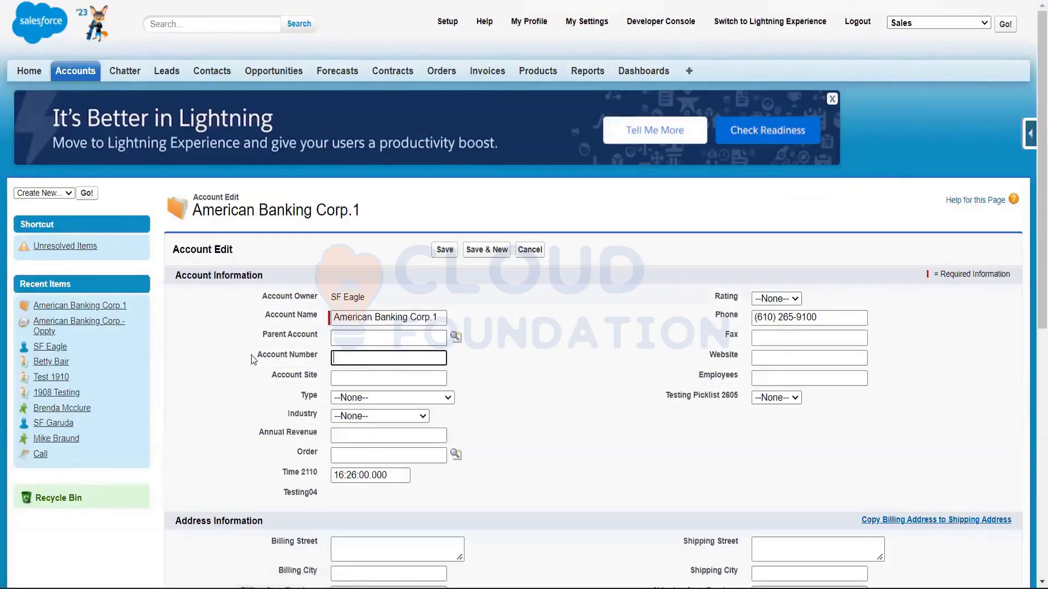
click(443, 255)
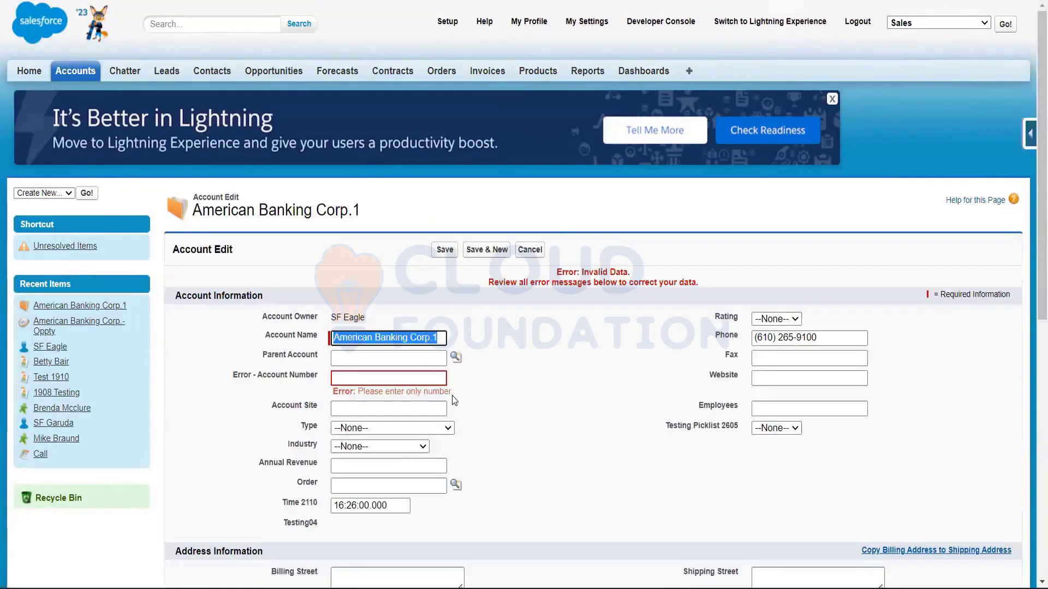
drag(452, 394, 356, 395)
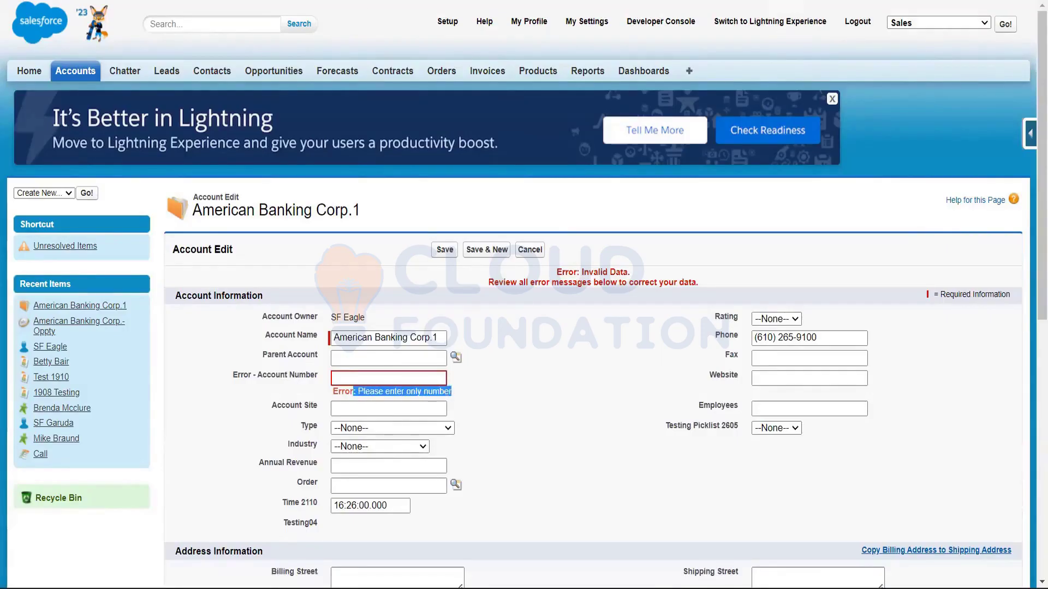
- Compare the error on the account's edit form with the validation rule's formula, error message text and error location
click(394, 0)
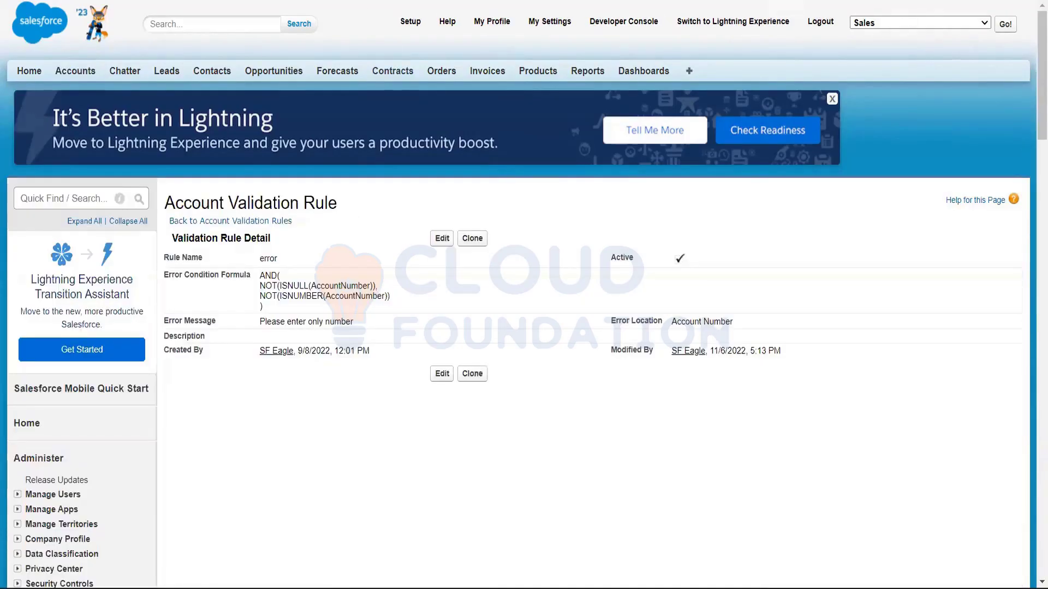
key(ctrl+Tab)
key(ctrl+shift+Tab)
key(ctrl+shift+Tab)
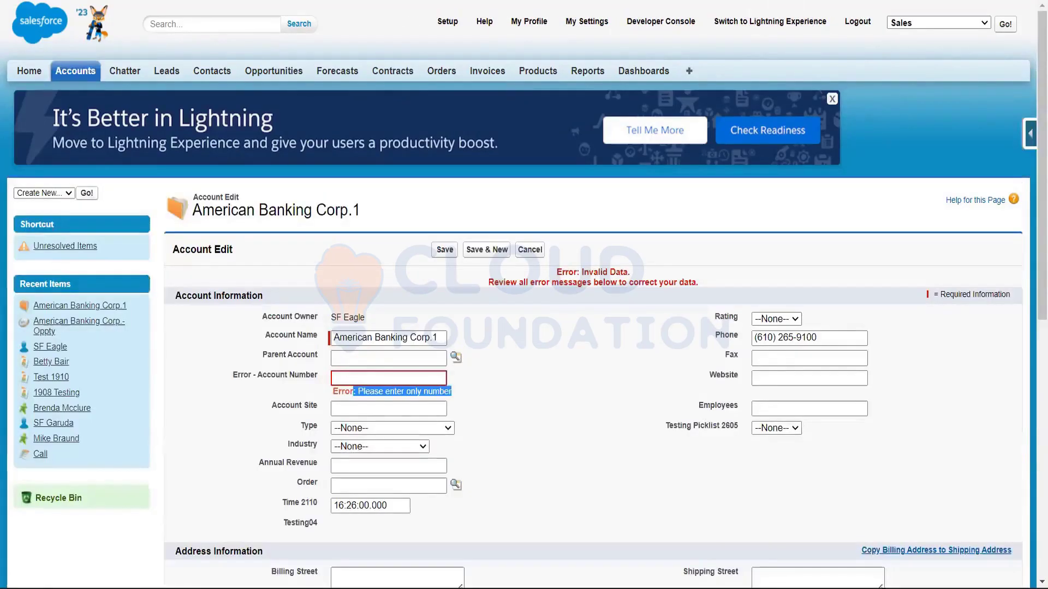
key(ctrl+Tab)
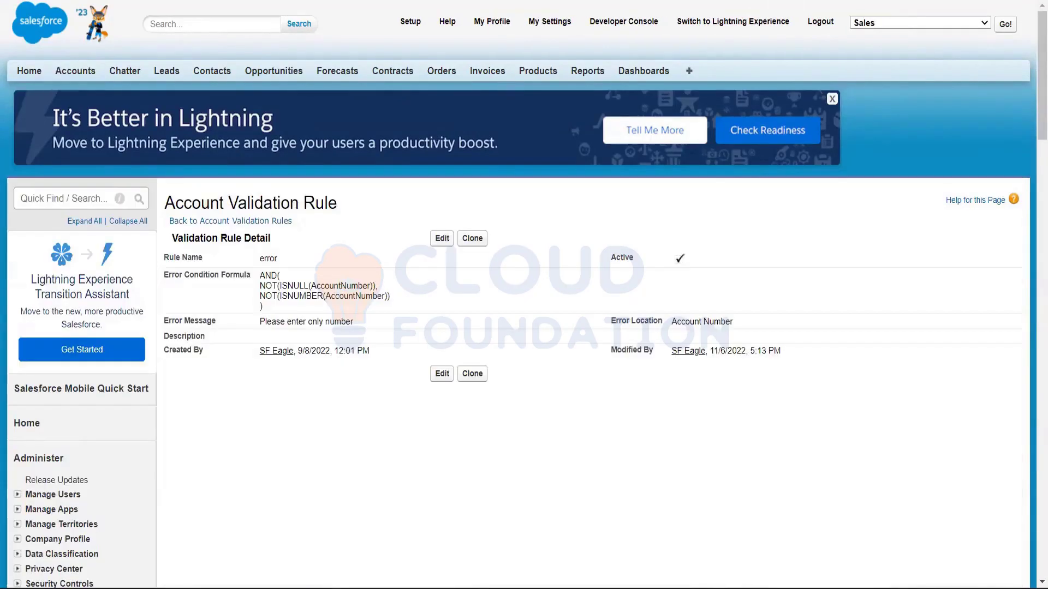
key(alt+Left)
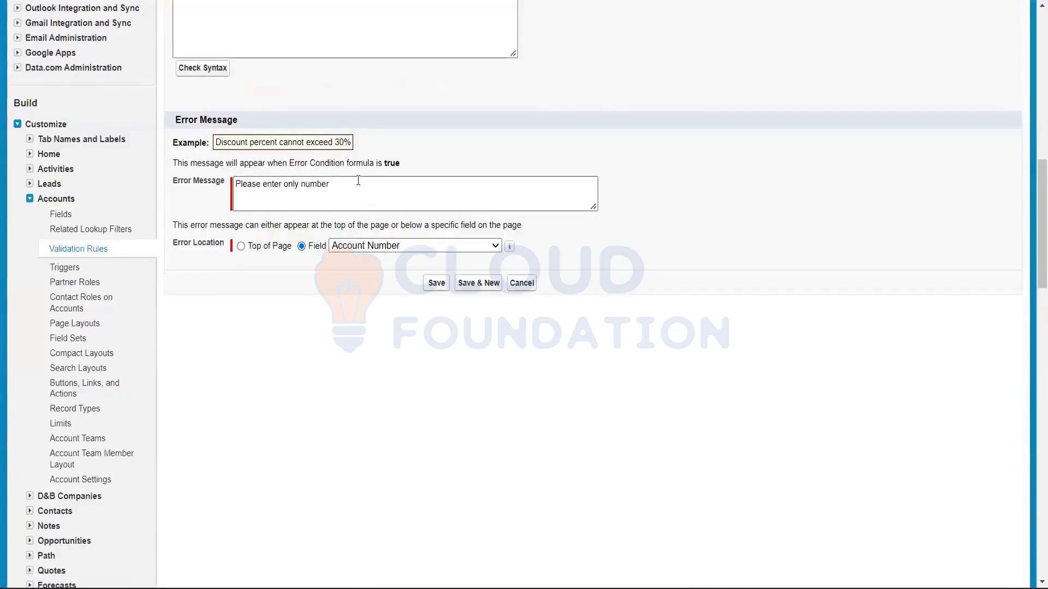
click(358, 181)
key(ctrl+a)
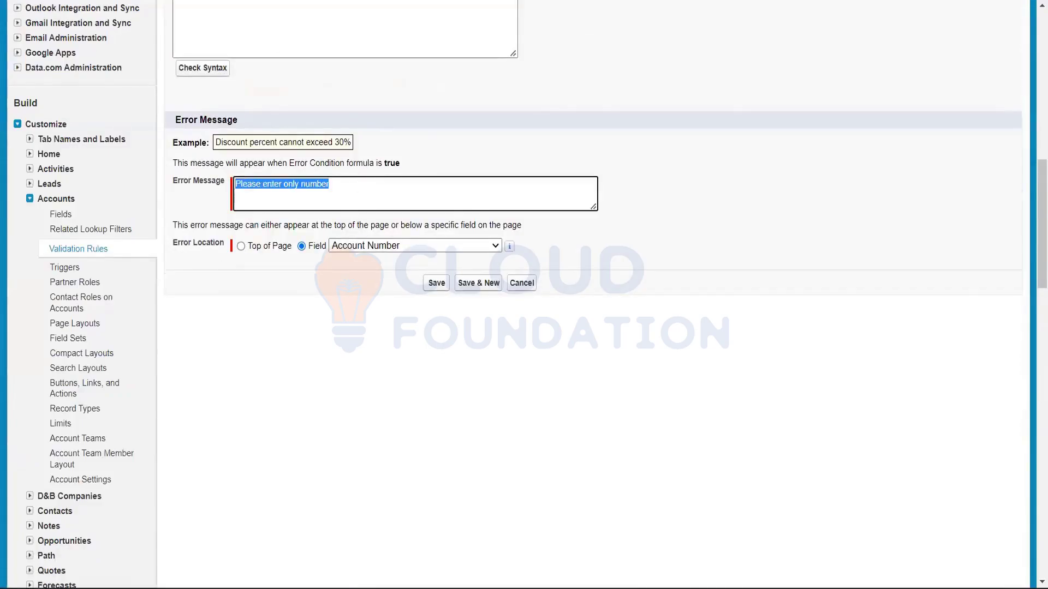
key(ctrl+shift+Tab)
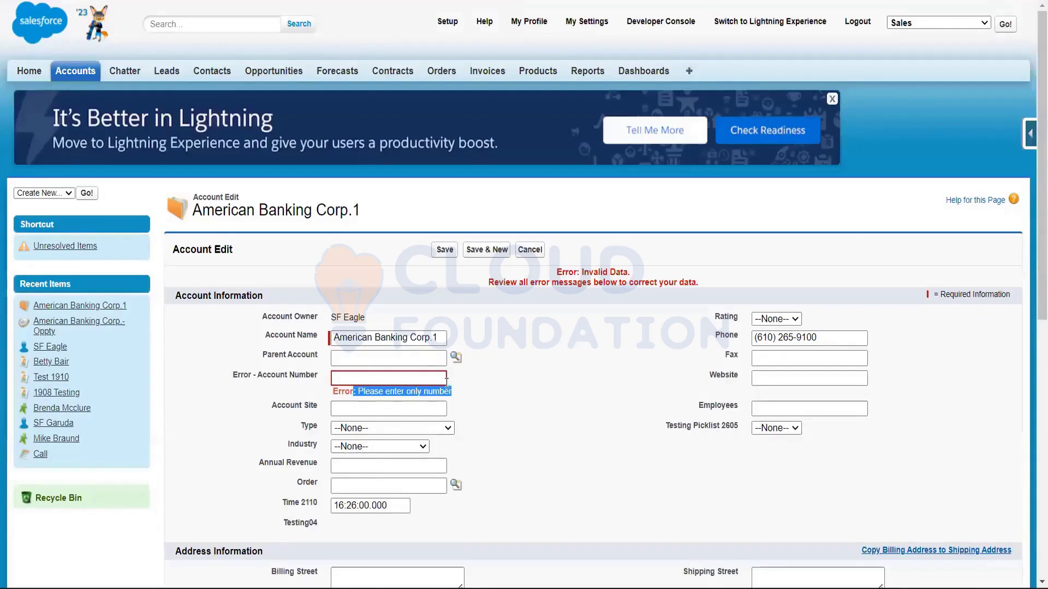
- Enter a digits-only account number for American Banking Corp.1 and save the record
click(625, 468)
click(369, 376)
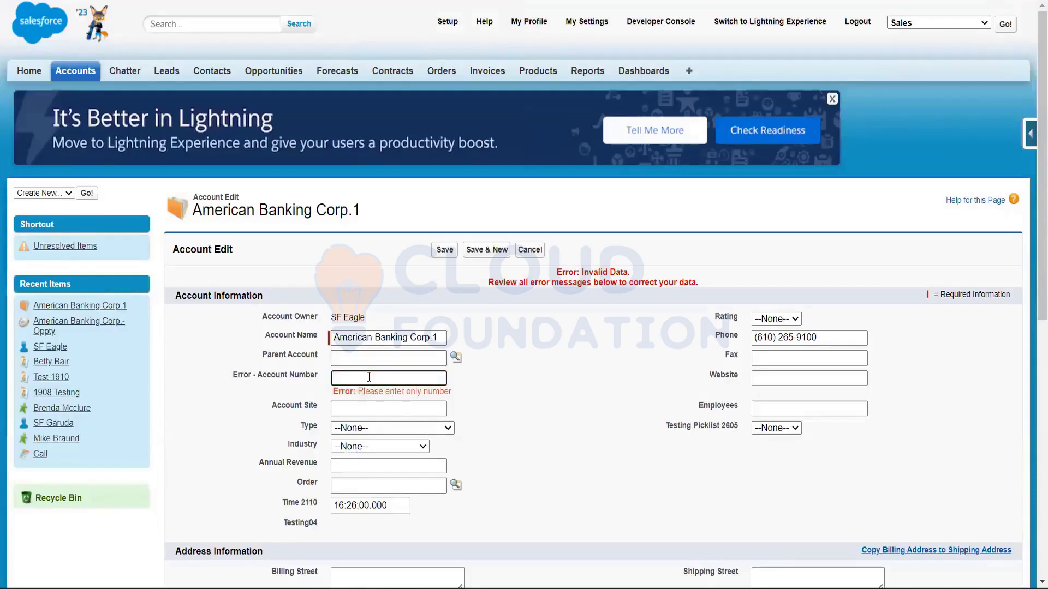
text(123)
click(449, 252)
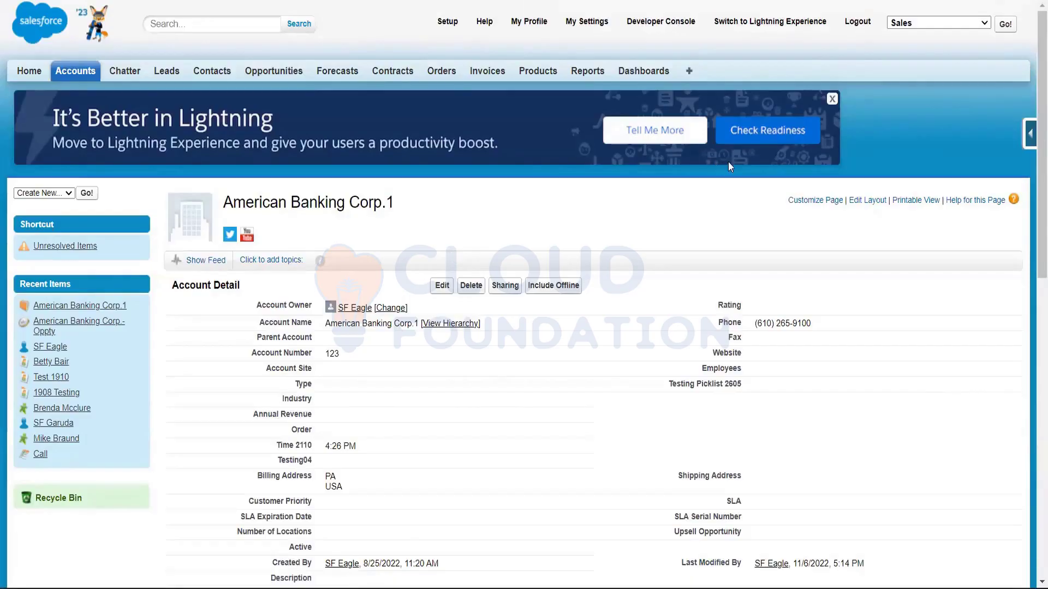
- Open the account approvals through the record's setup shortcuts and look over the active and inactive approval processes
drag(1033, 163, 1030, 139)
mouse_move(1030, 140)
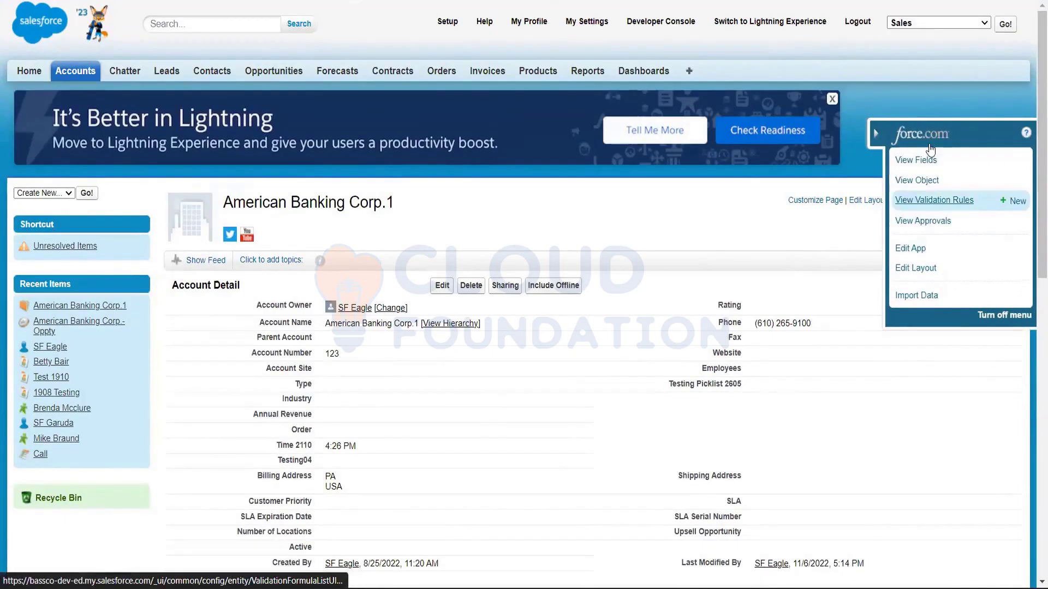
click(925, 225)
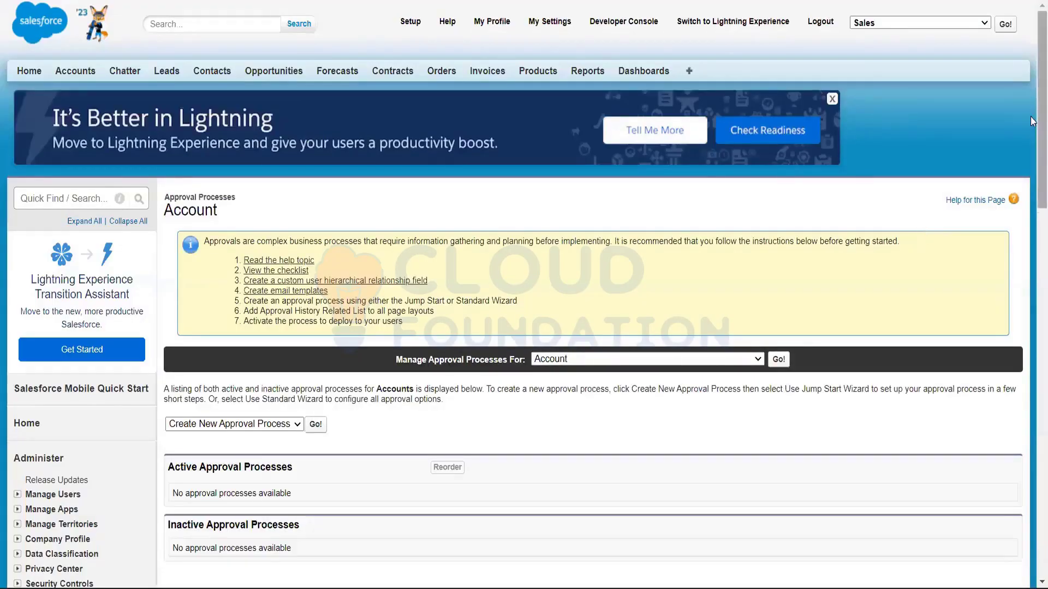
scroll(1032, 90, down, 5)
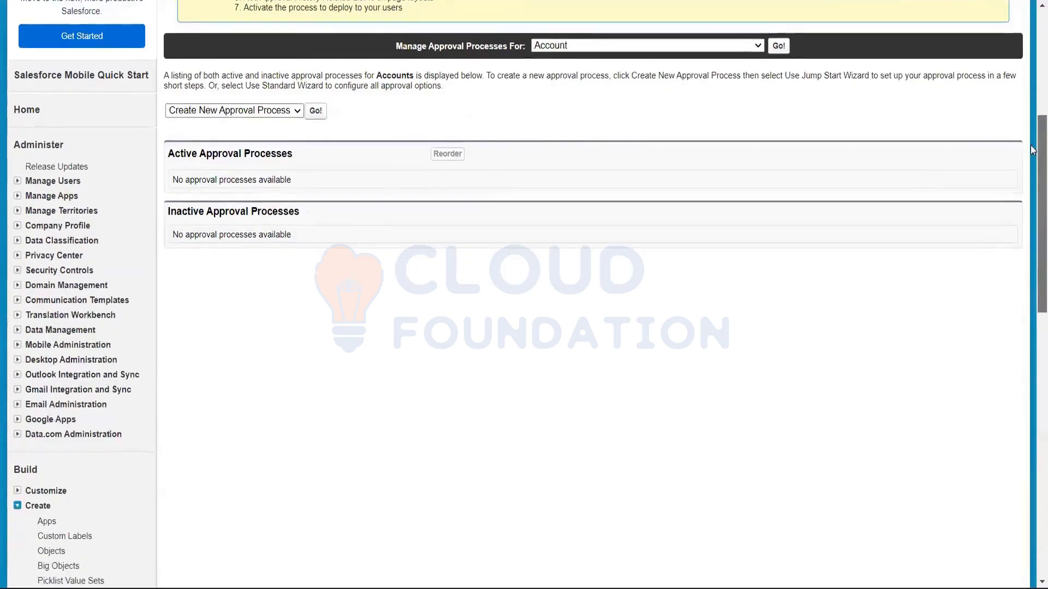
scroll(1032, 96, up, 3)
scroll(1033, 100, up, 3)
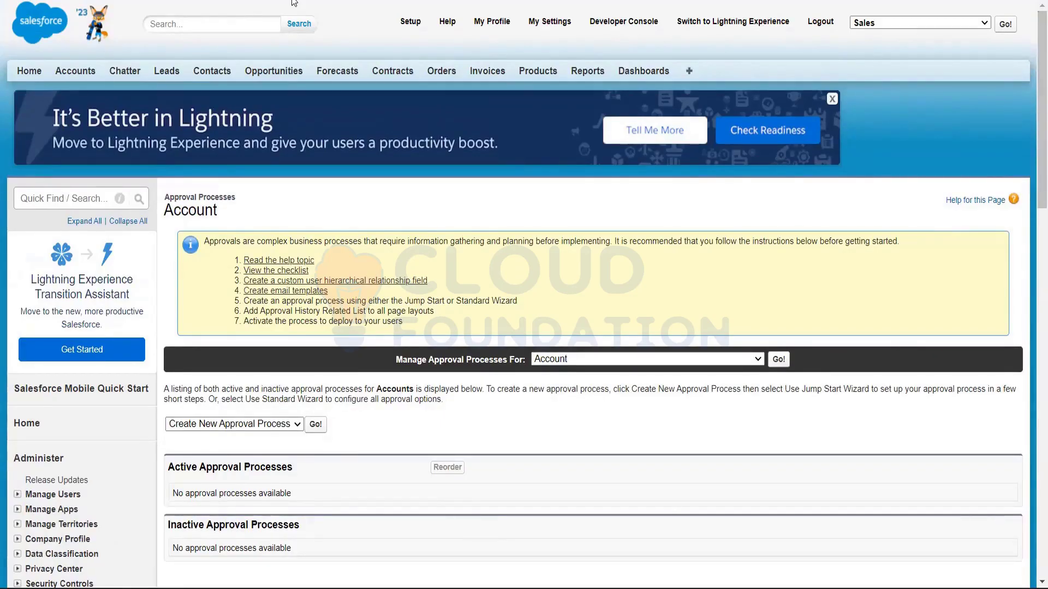
- Go to the list of all users in Setup and open the user with the Minimum Access - Salesforce profile
click(410, 22)
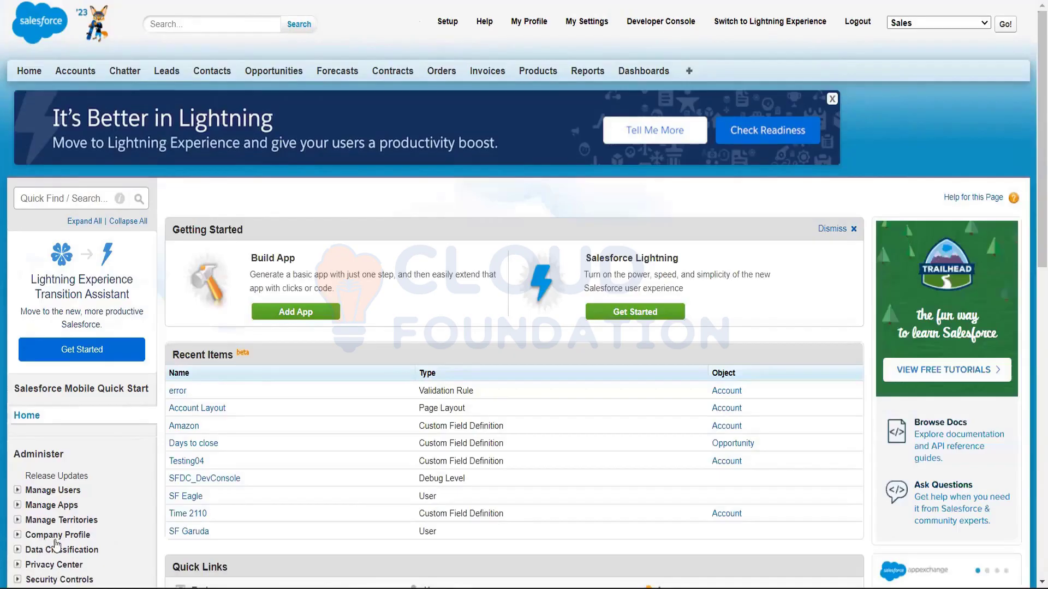
click(18, 491)
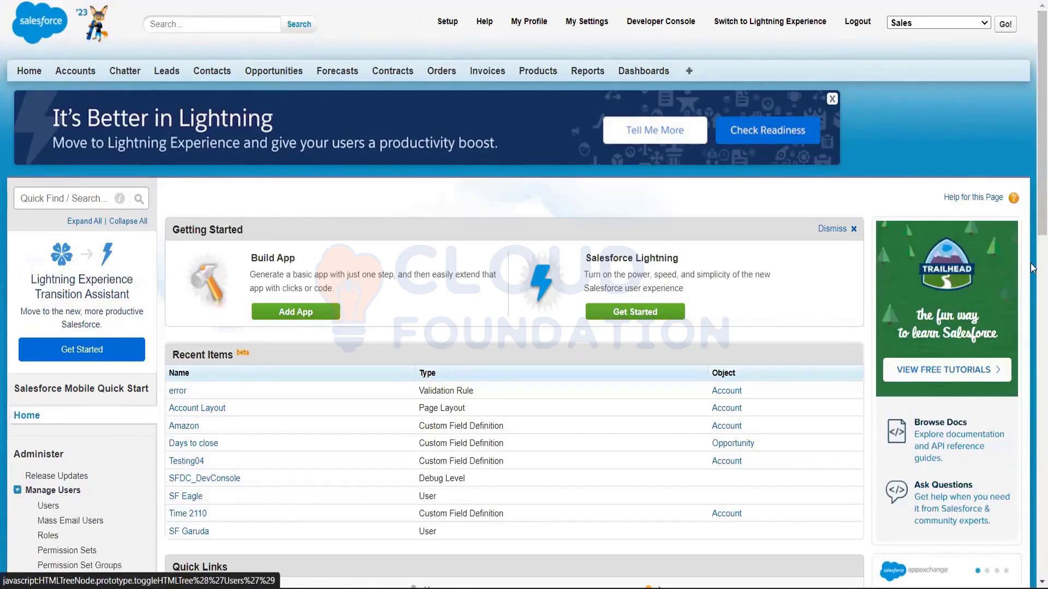
scroll(434, 223, down, 3)
scroll(434, 222, down, 1)
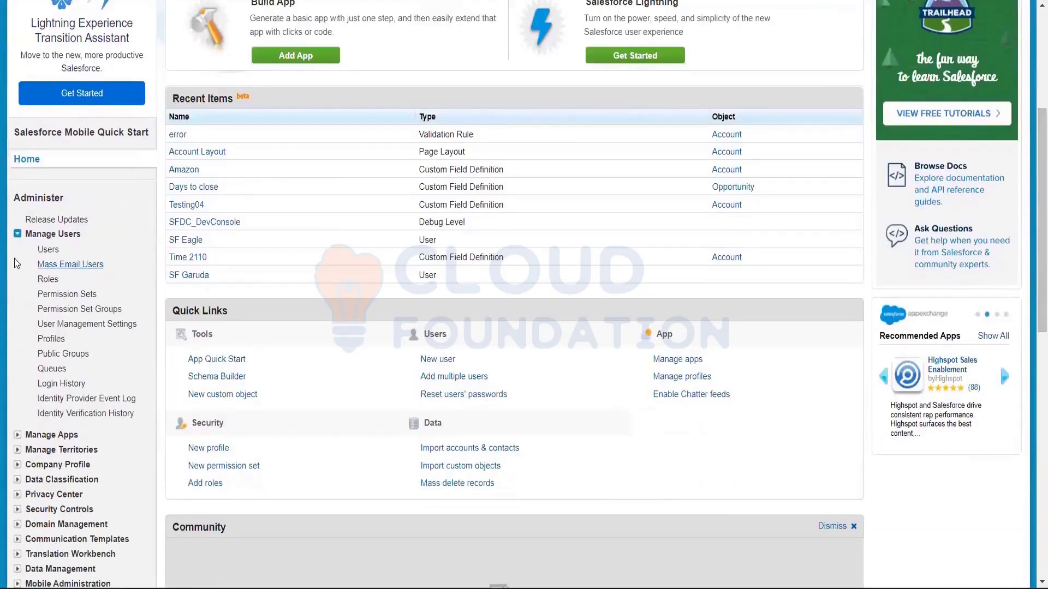
click(45, 251)
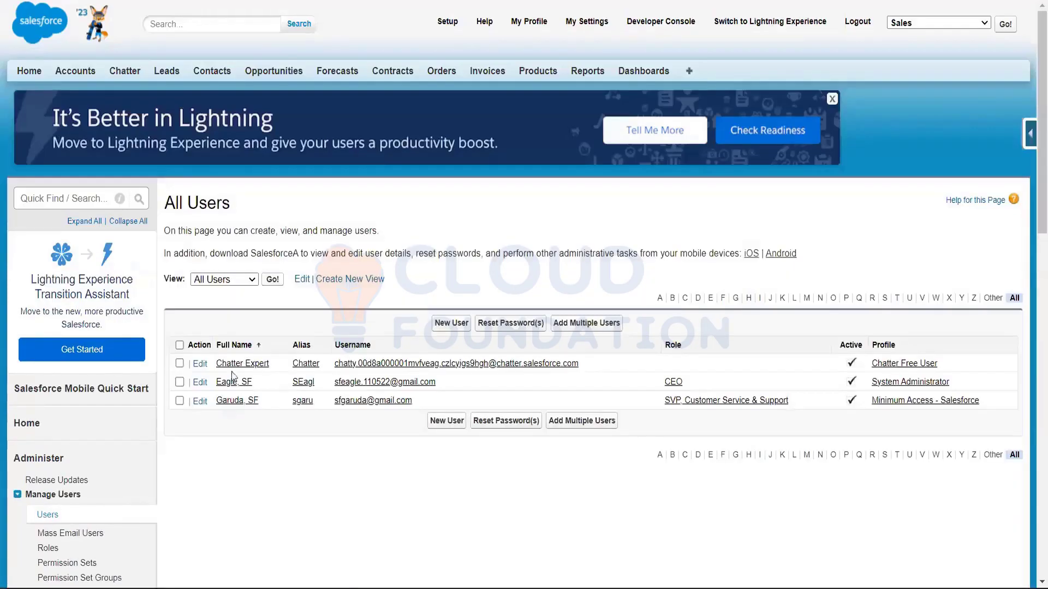
click(226, 402)
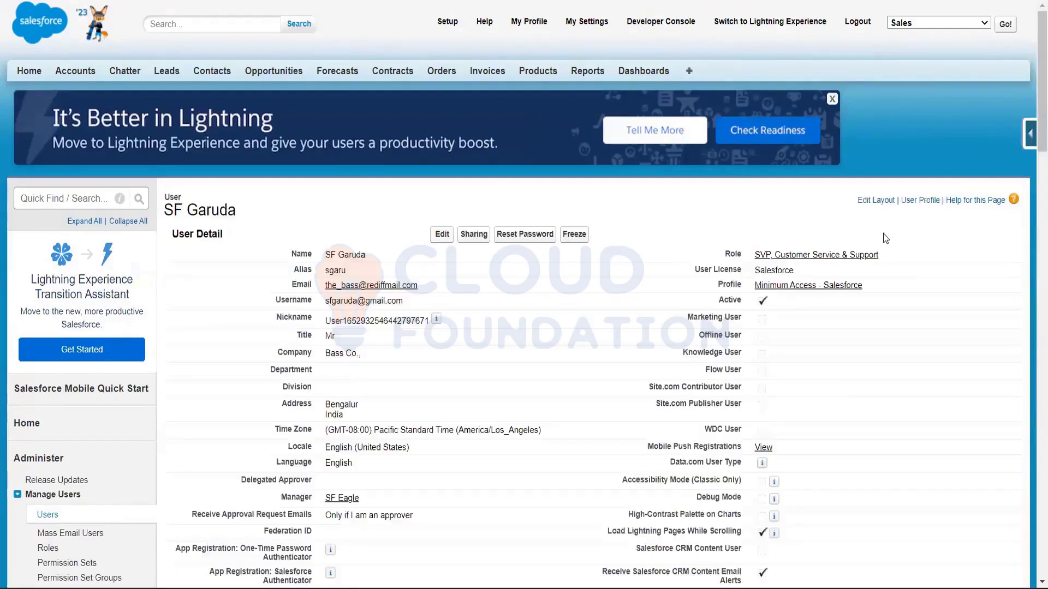
- Review the user's detail fields and the related lists, including team and managers in the role hierarchy
drag(1037, 158, 1033, 503)
scroll(1033, 503, up, 9)
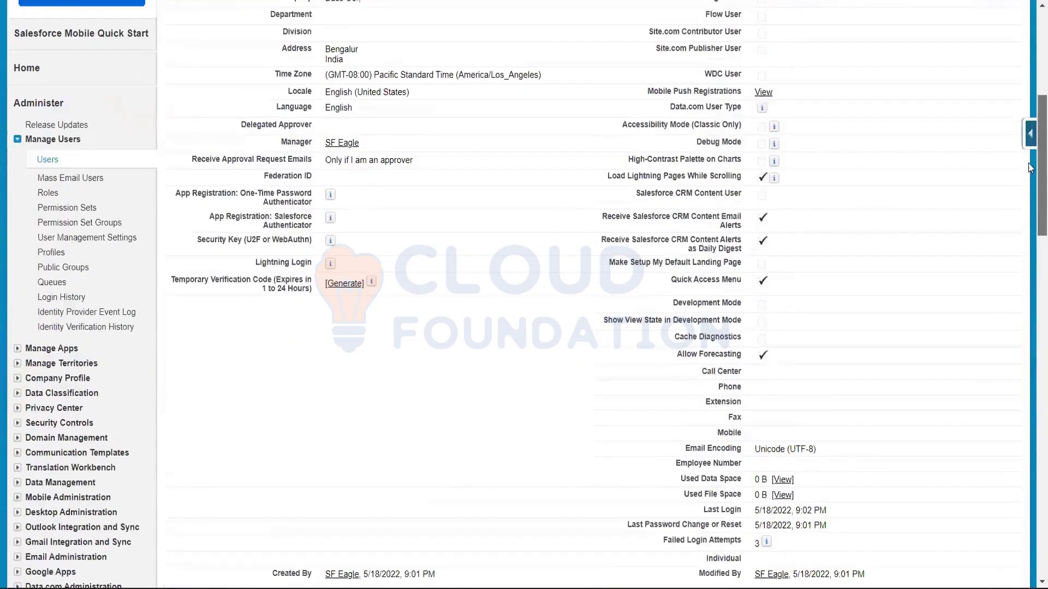
scroll(1029, 167, up, 3)
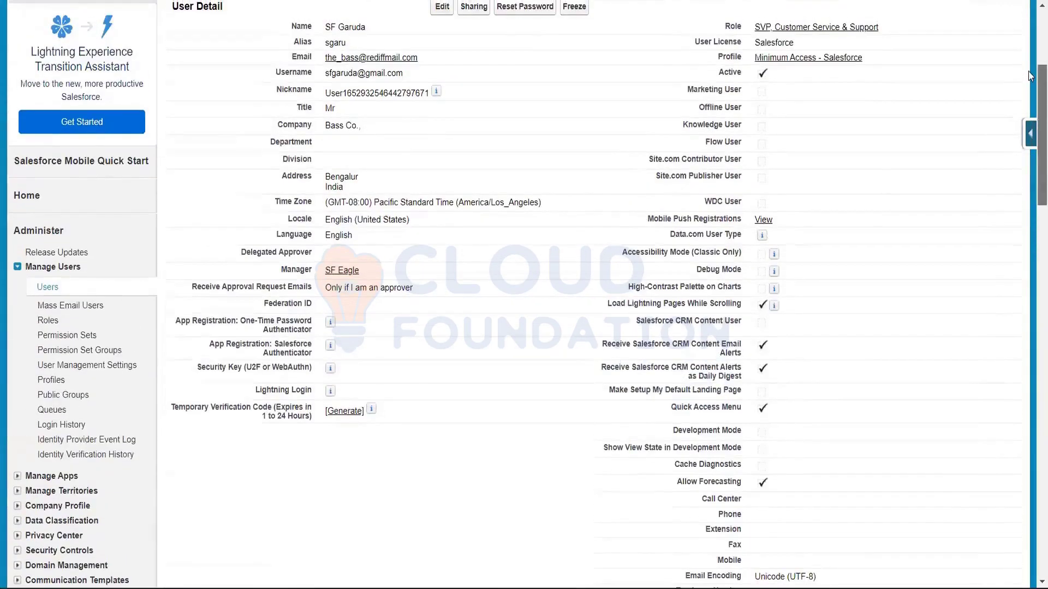
scroll(136, 78, down, 15)
scroll(452, 320, up, 12)
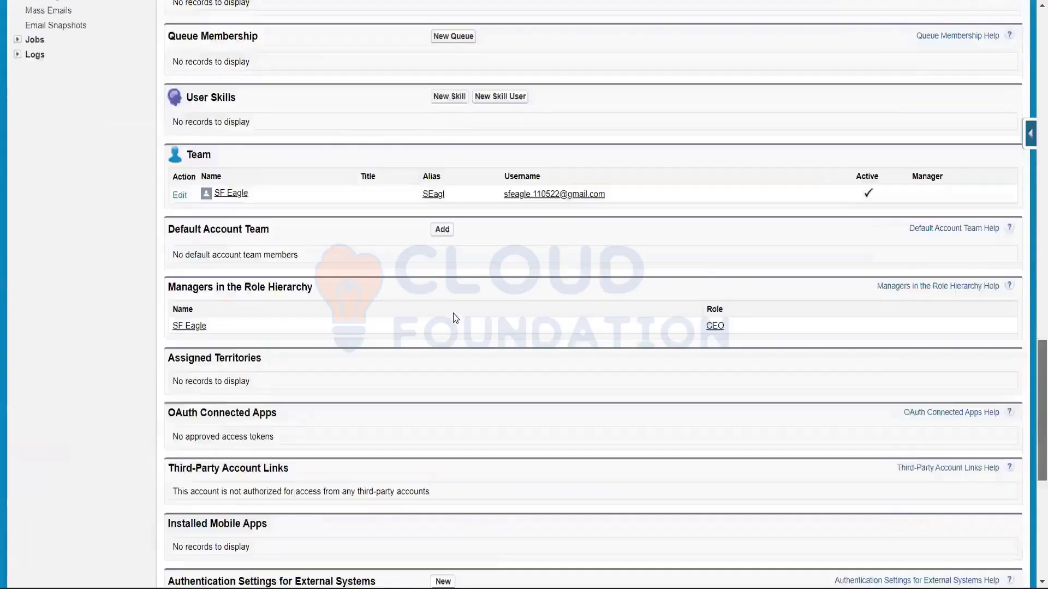
scroll(440, 236, up, 10)
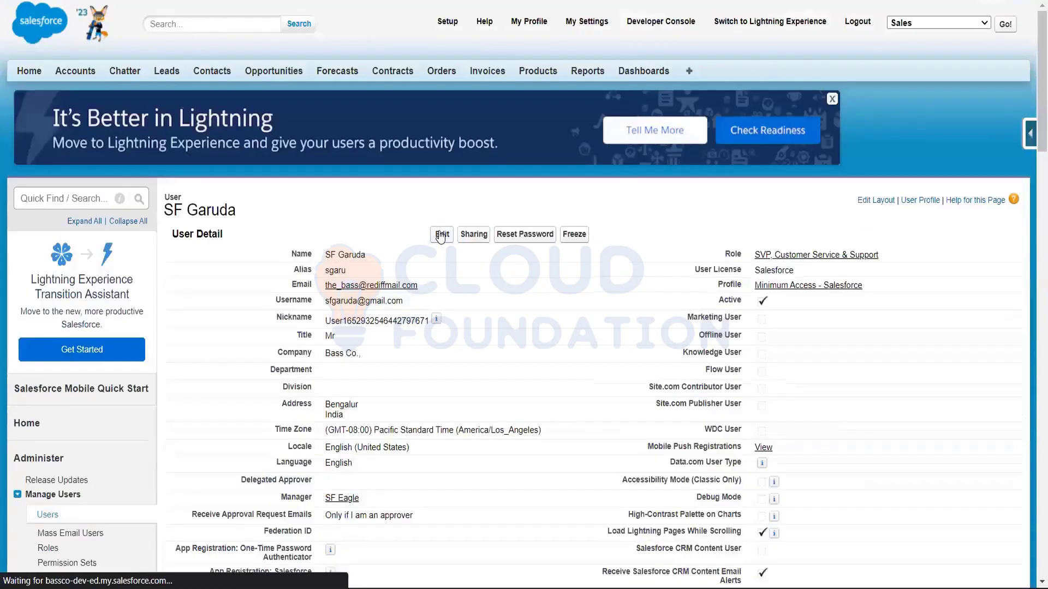
- Open the user record for editing and examine the Manager field in the approver settings
click(440, 235)
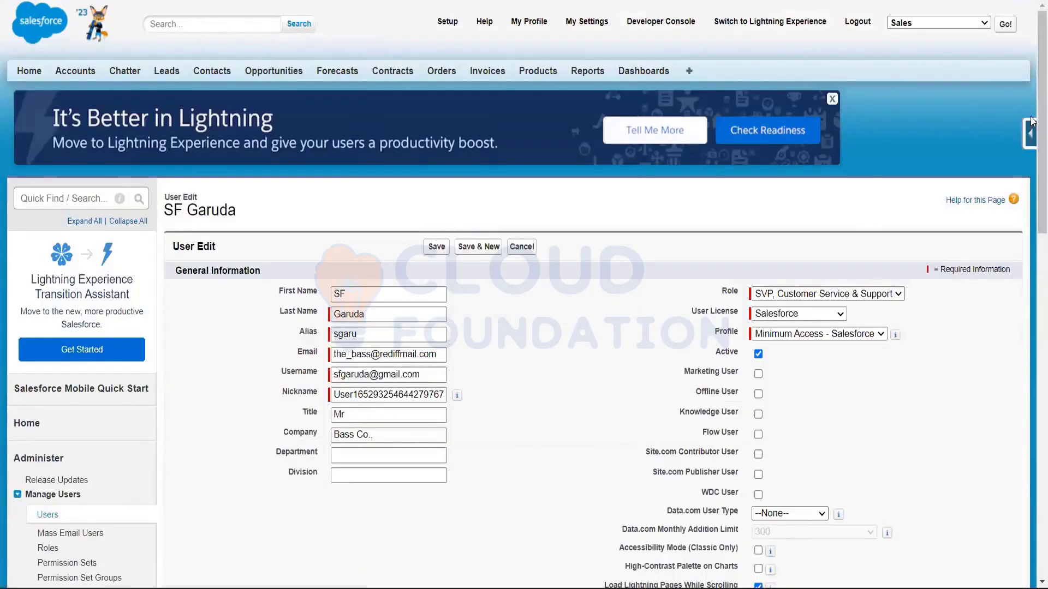
scroll(1030, 184, down, 5)
scroll(1030, 364, down, 10)
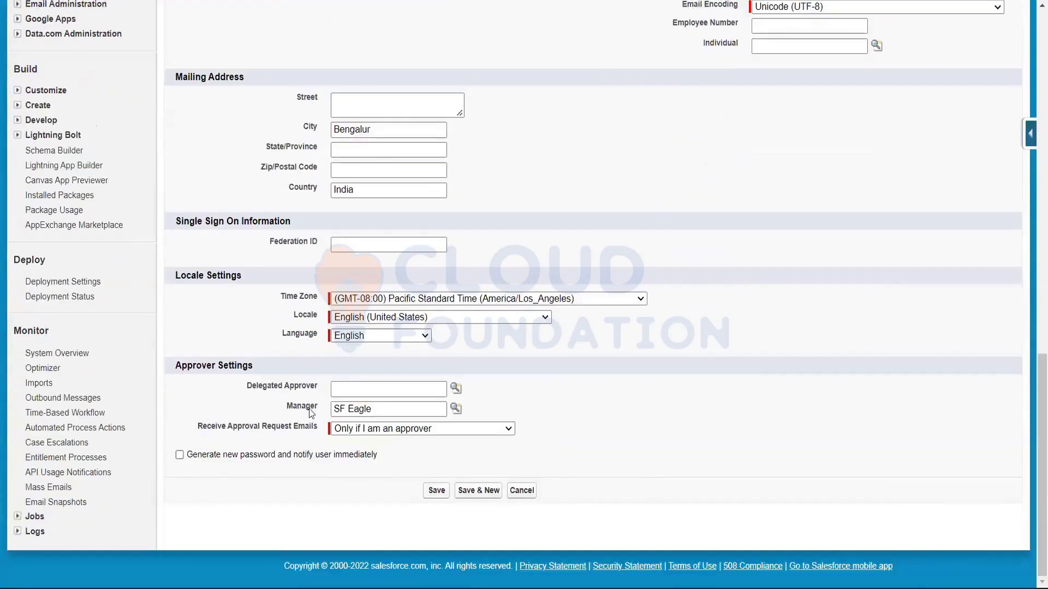
drag(284, 406, 497, 413)
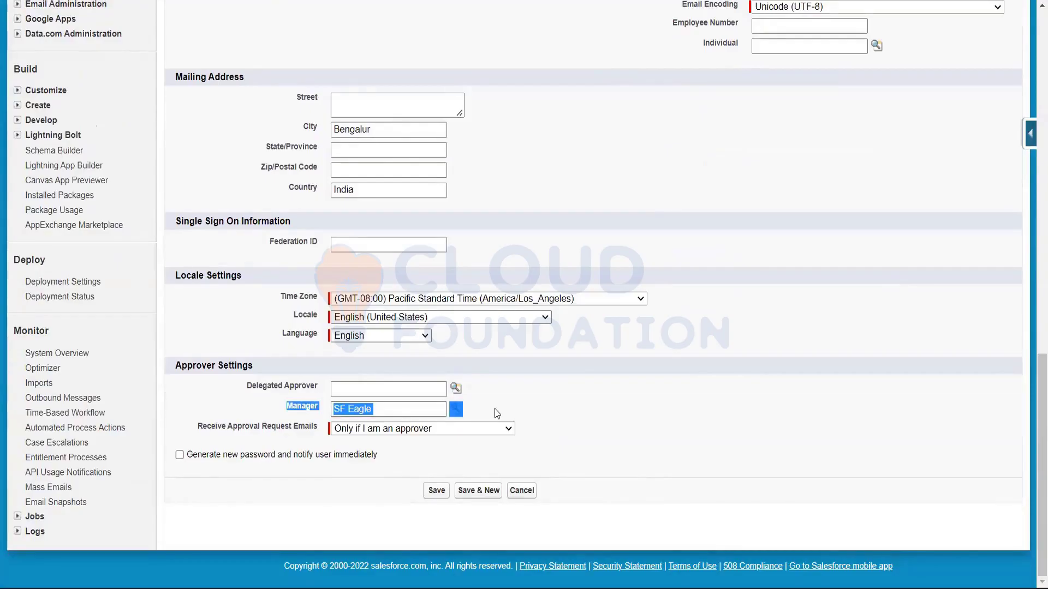
click(307, 405)
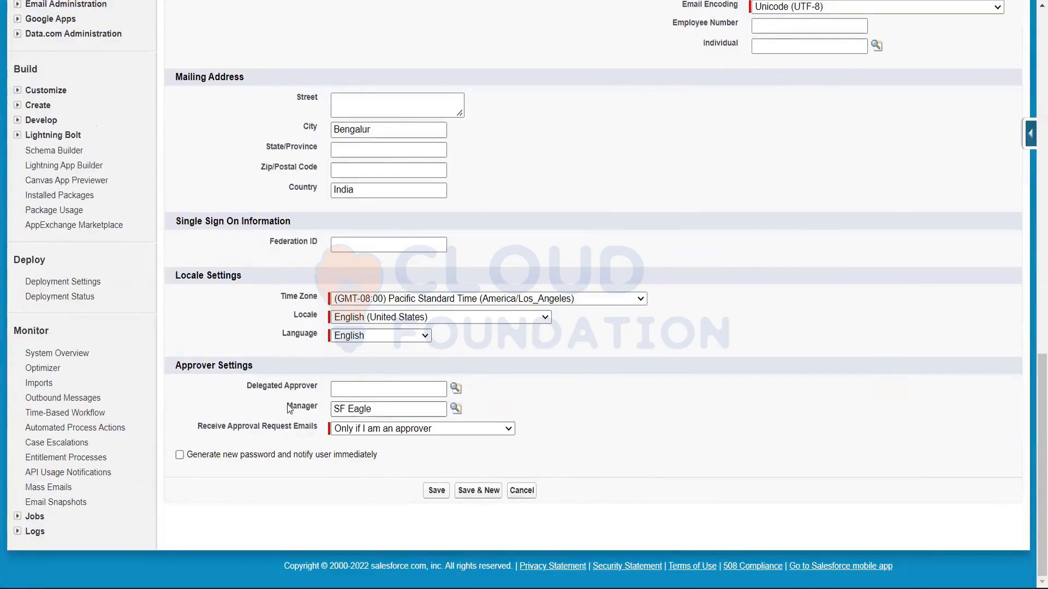
double_click(289, 407)
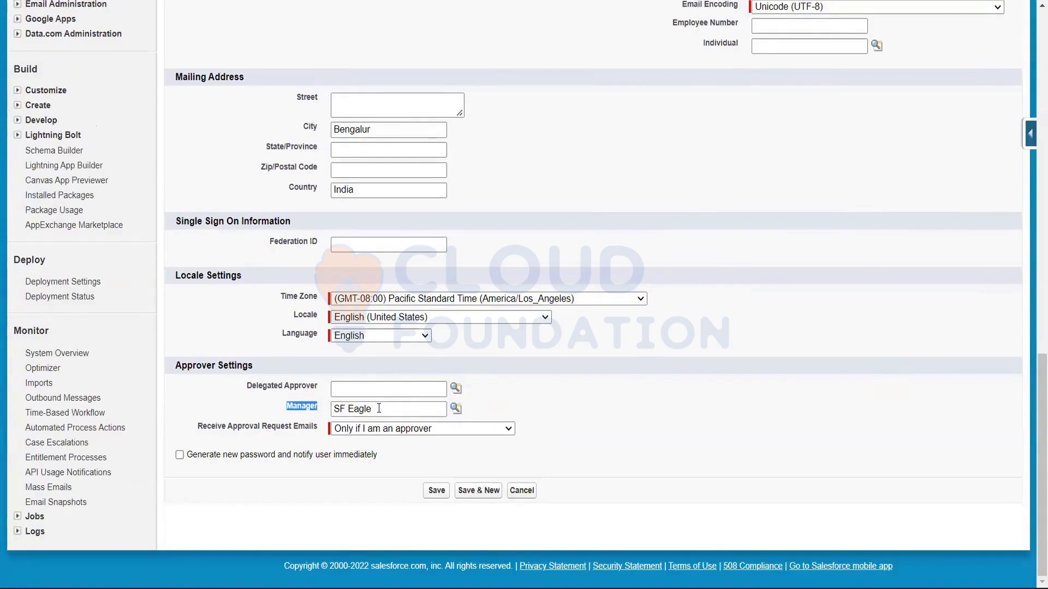
click(510, 417)
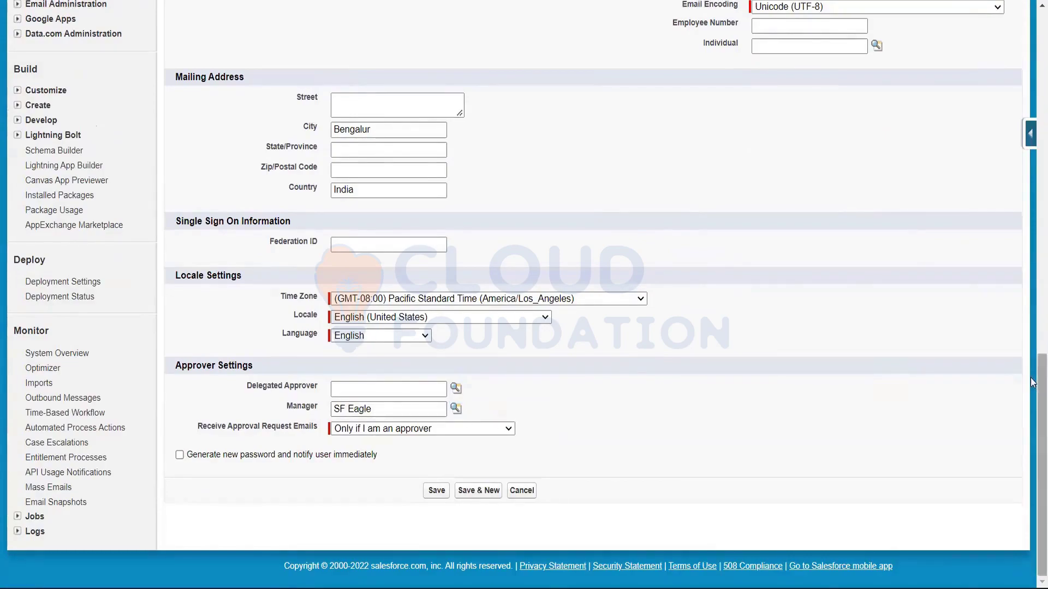
drag(1034, 382, 1033, 431)
drag(373, 409, 269, 411)
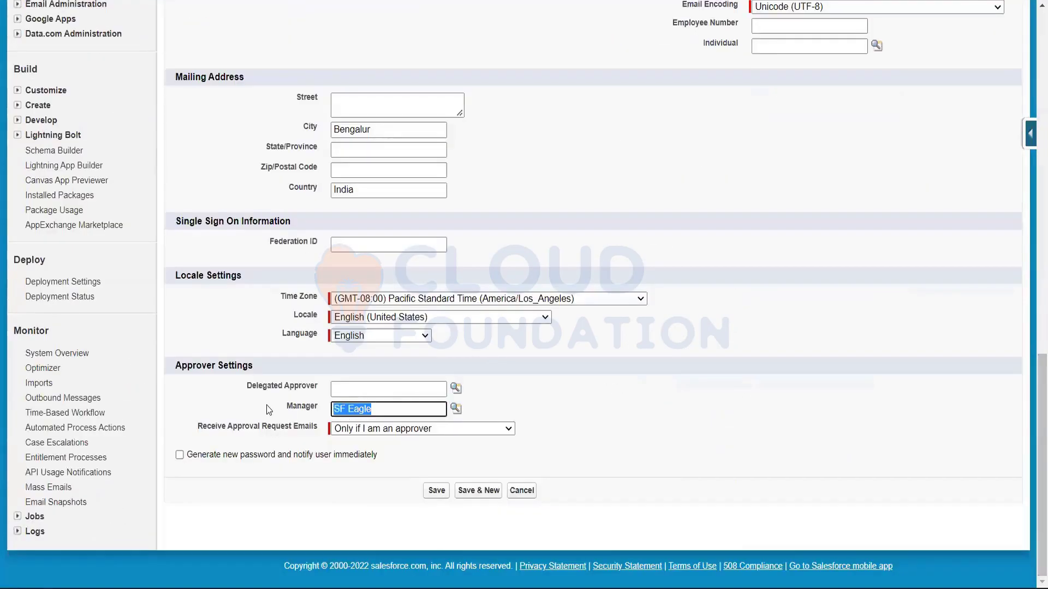
click(559, 405)
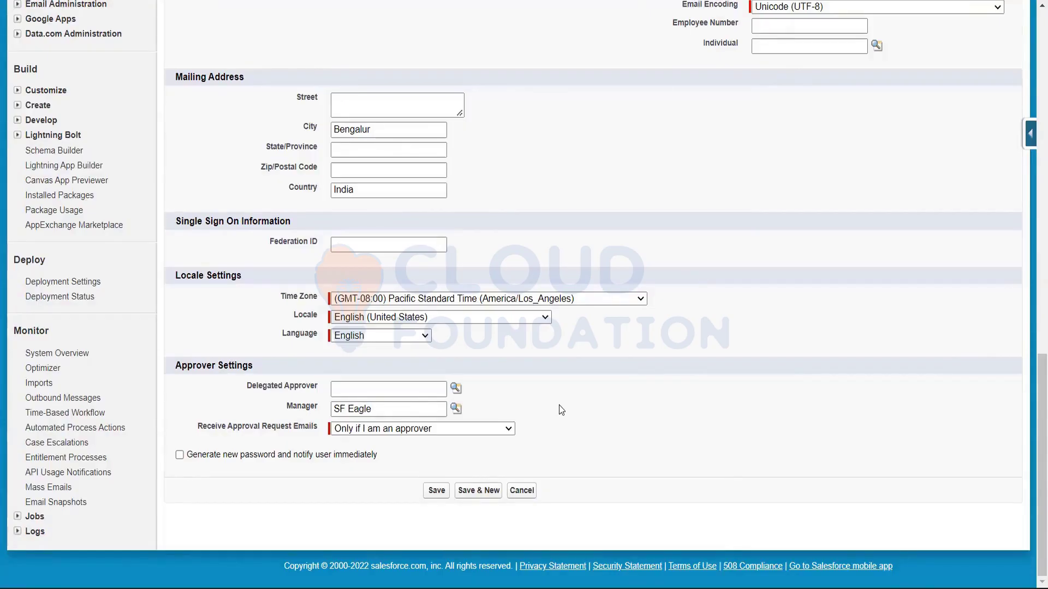
click(391, 404)
drag(391, 404, 339, 408)
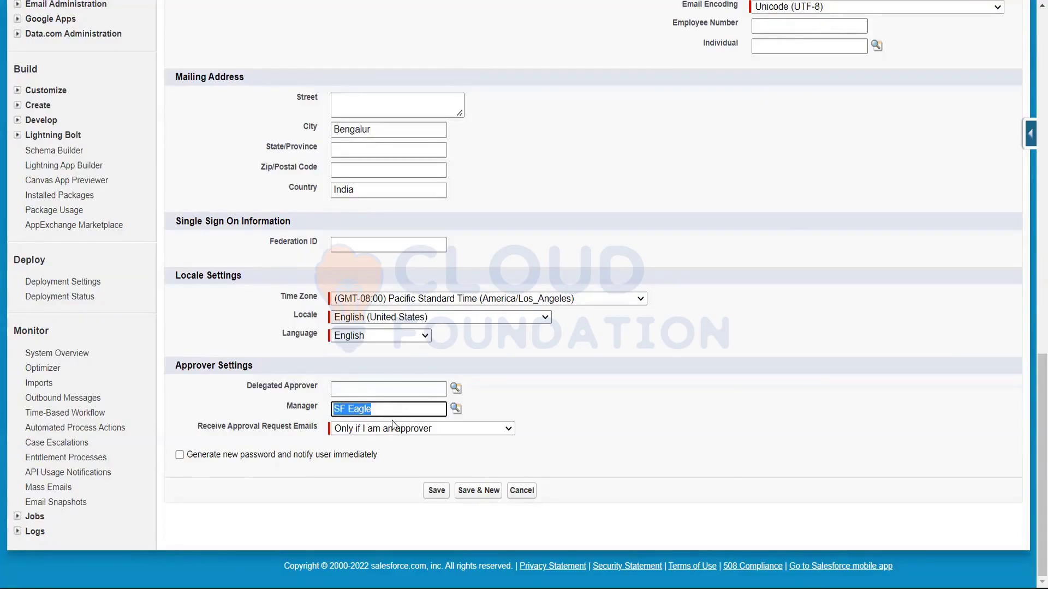
- Point out the manager assigned in the user's approver settings
click(495, 419)
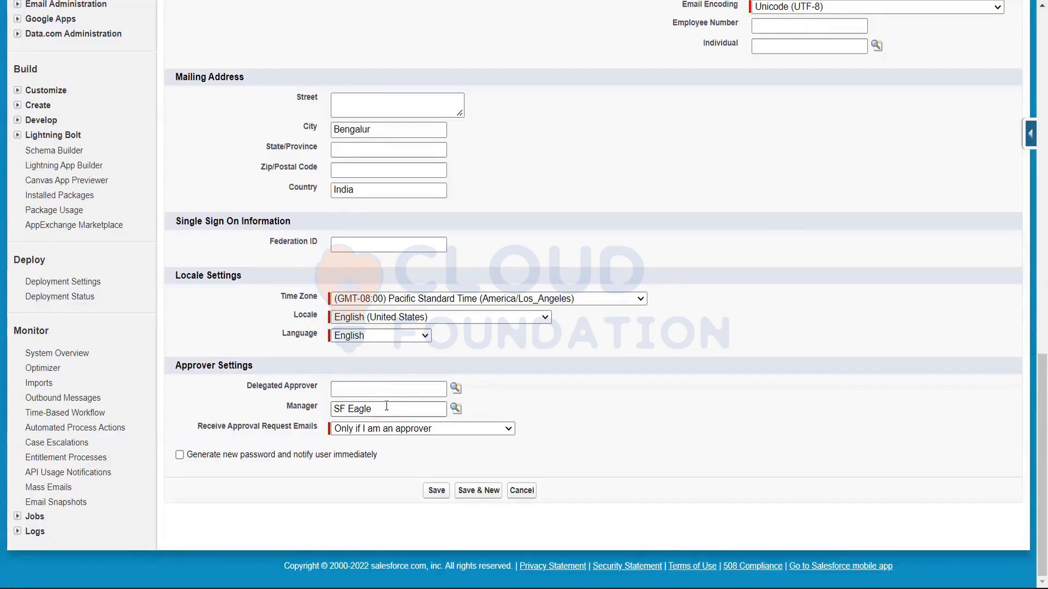
drag(382, 409, 312, 409)
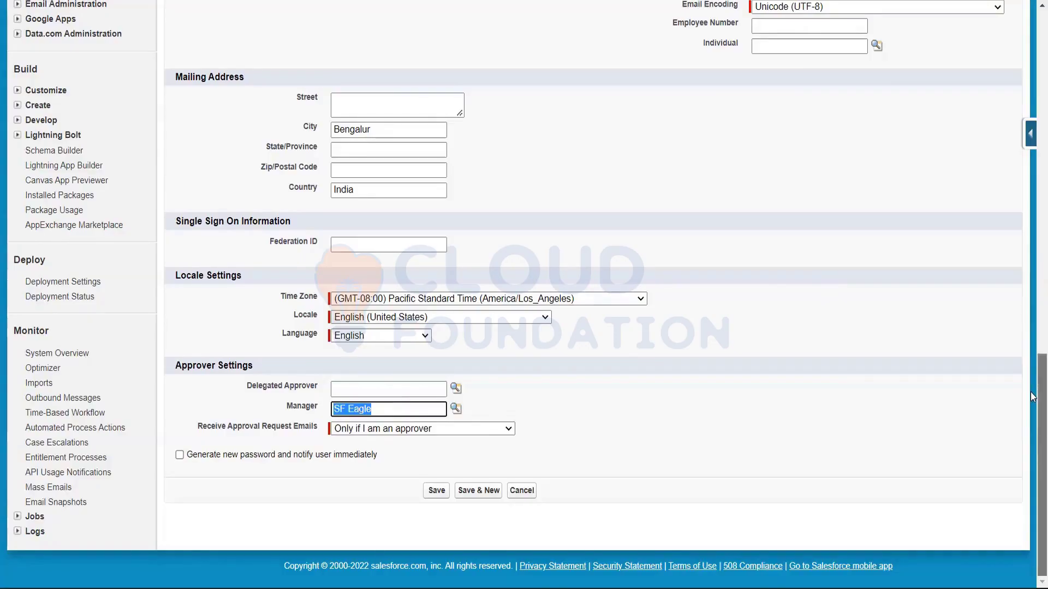
drag(1033, 397, 1033, 55)
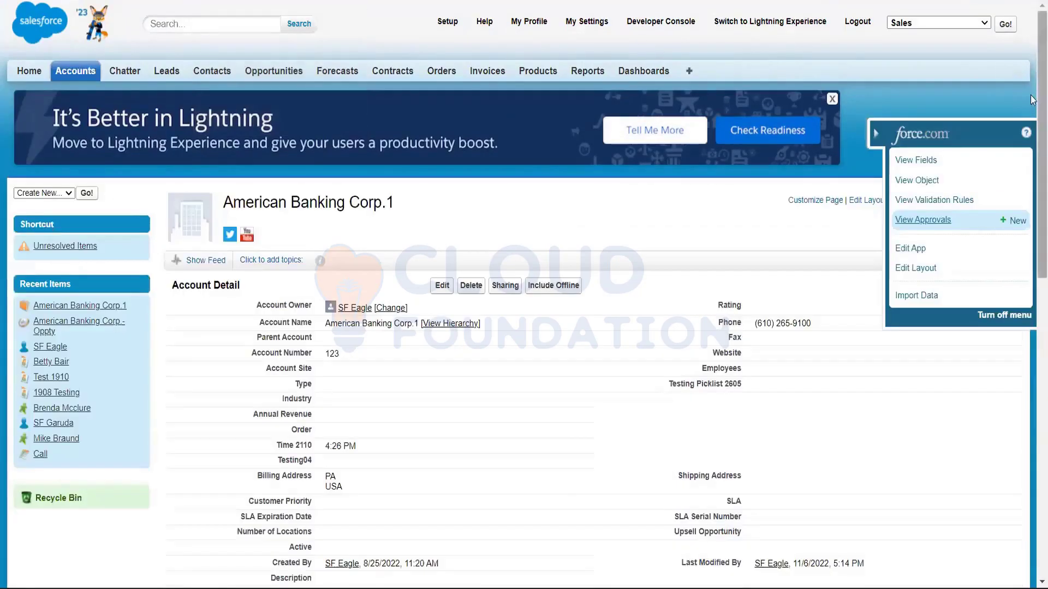
- Collapse the setup shortcuts menu on the American Banking Corp.1 account and look over the account's details
click(876, 134)
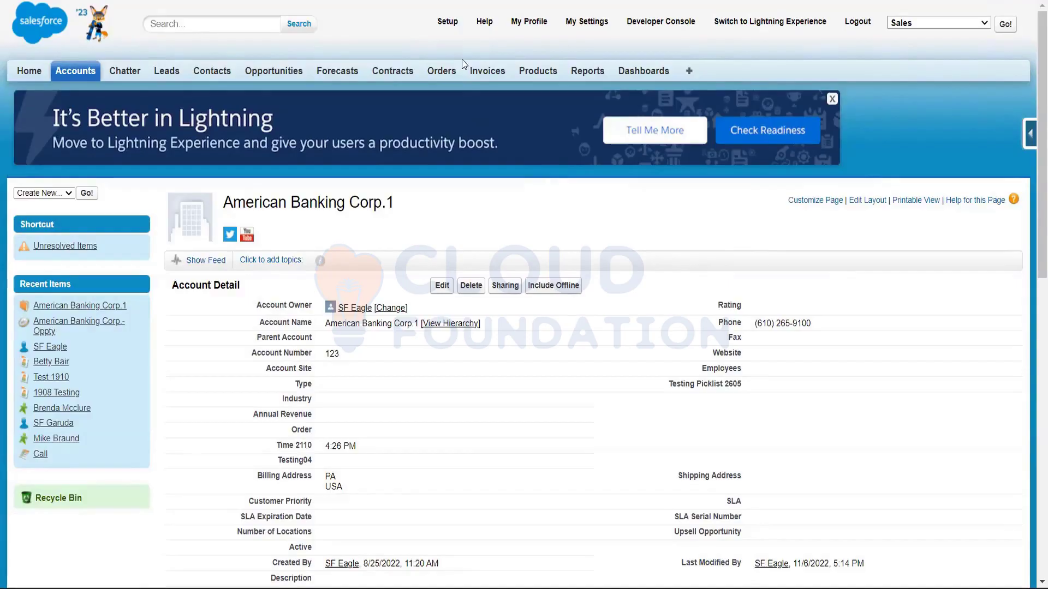
scroll(1031, 198, down, 8)
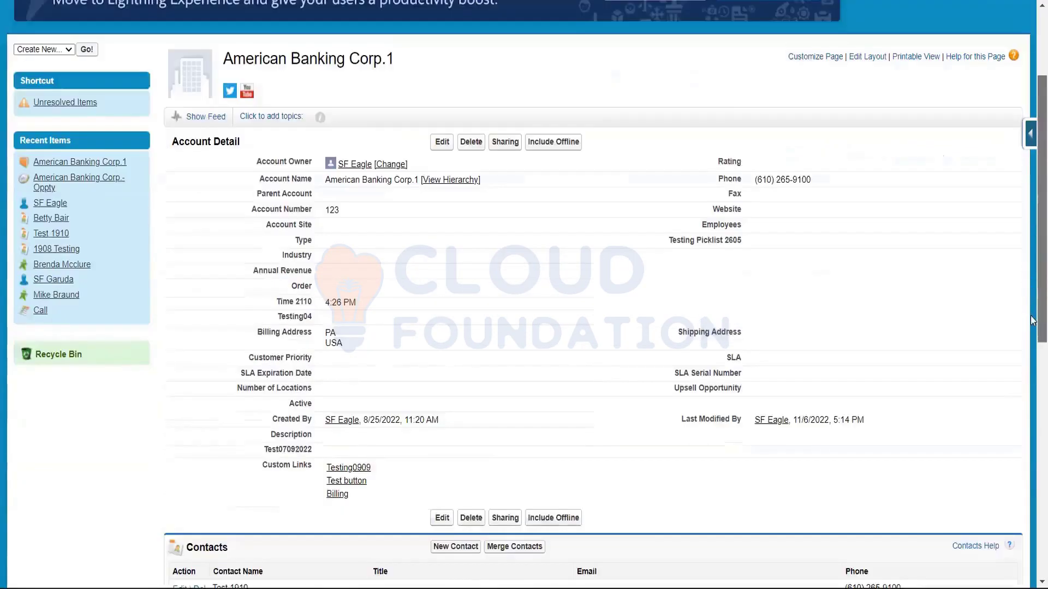
scroll(1031, 197, up, 8)
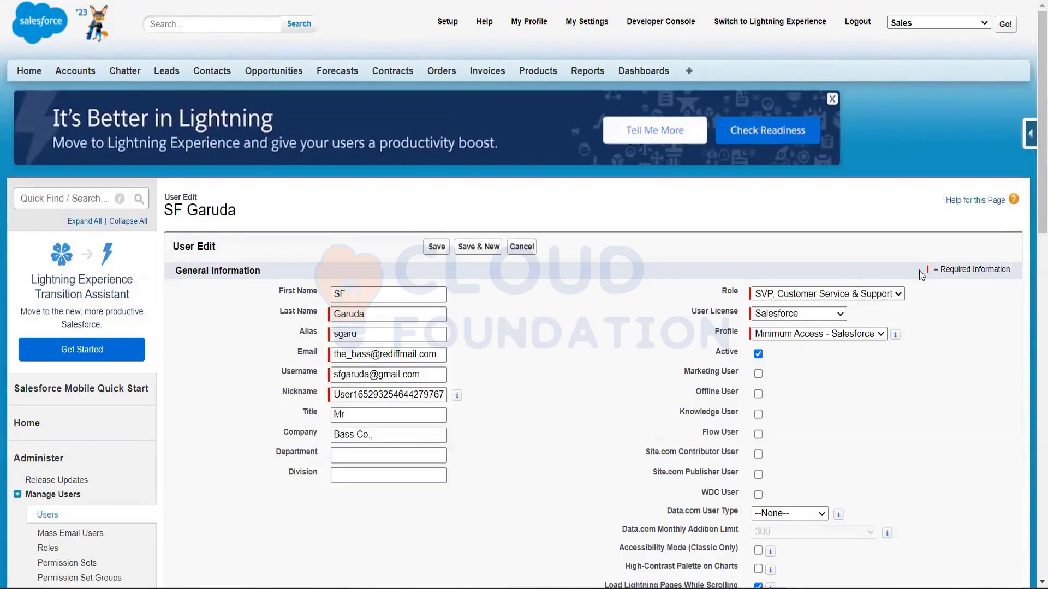
- Go back to the user record open for editing and review the Manager field among the approver settings again
scroll(1032, 245, down, 9)
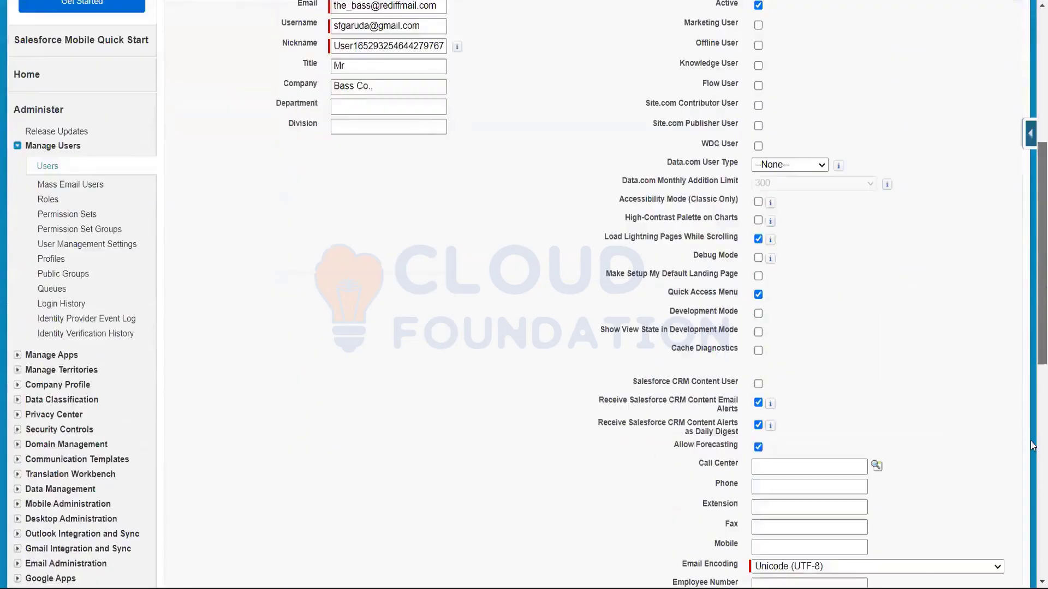
scroll(1033, 496, down, 7)
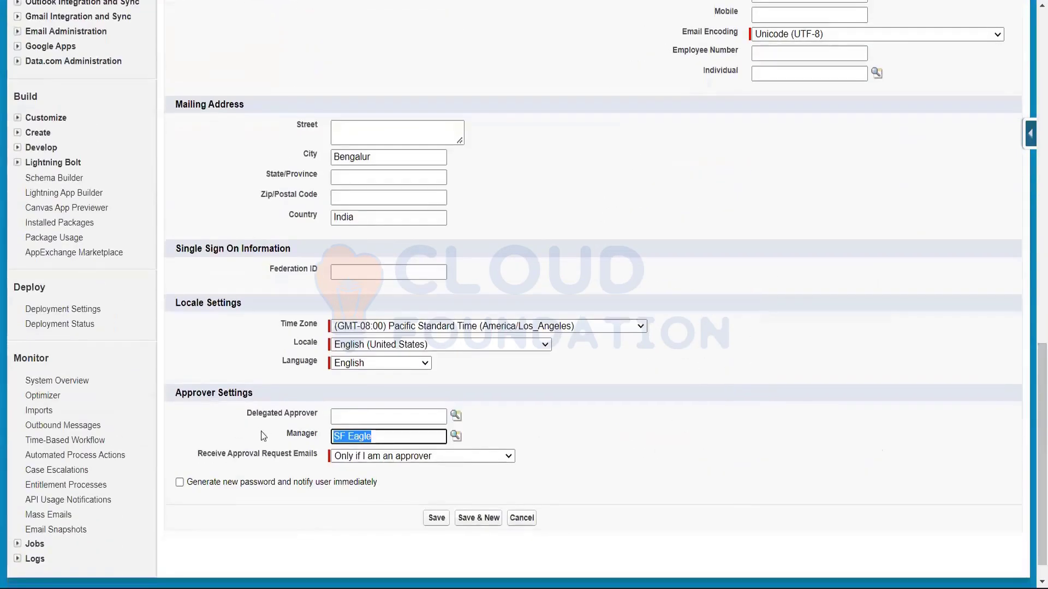
drag(288, 437, 399, 443)
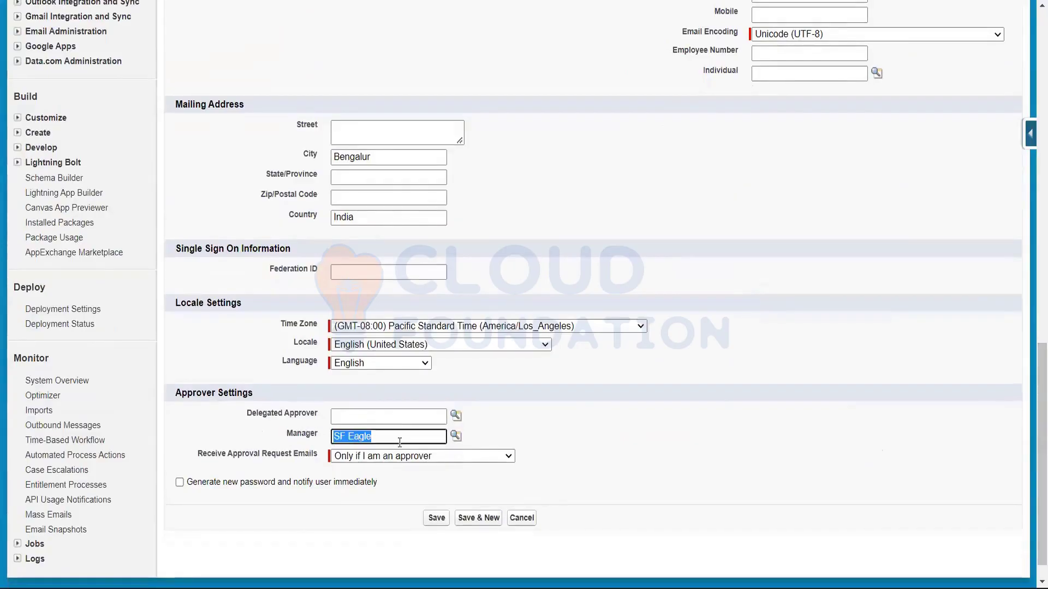
click(583, 413)
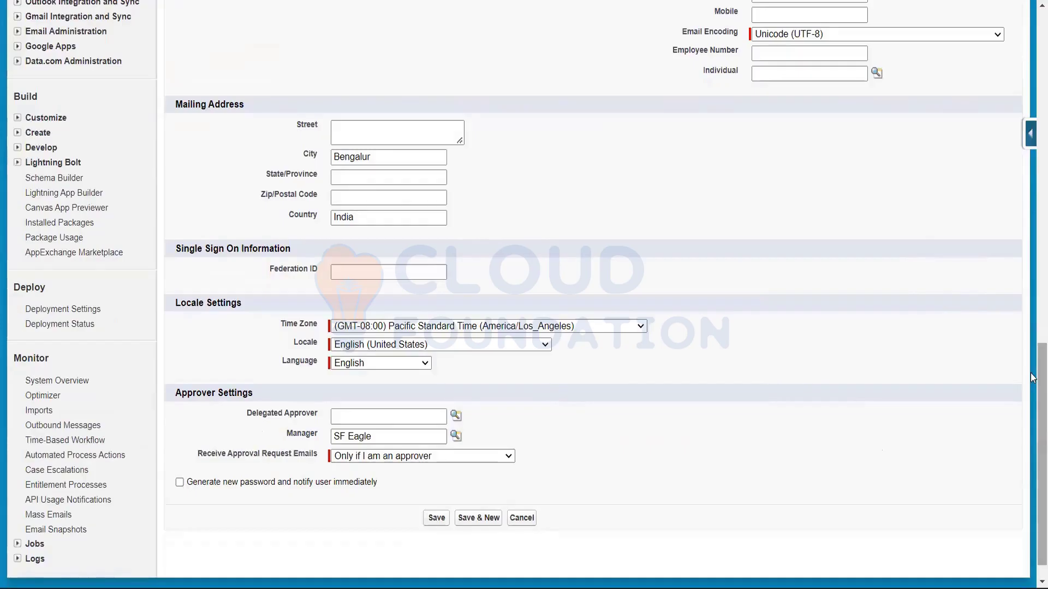
drag(1039, 375, 1031, 374)
drag(1032, 377, 1031, 24)
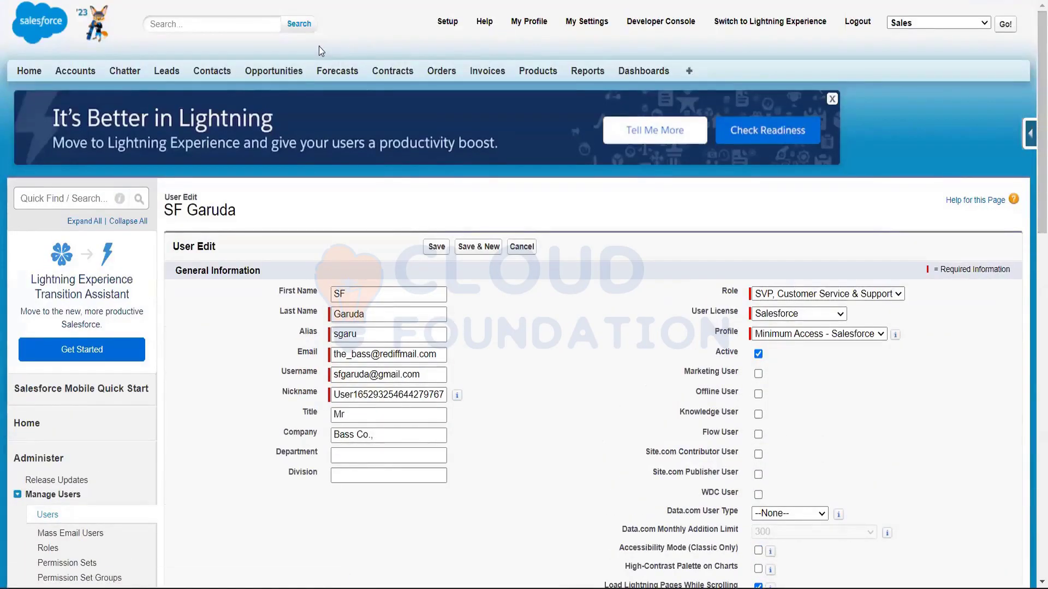
- Search all records for "Quote" and dismiss the pop-up about the improved search
click(218, 19)
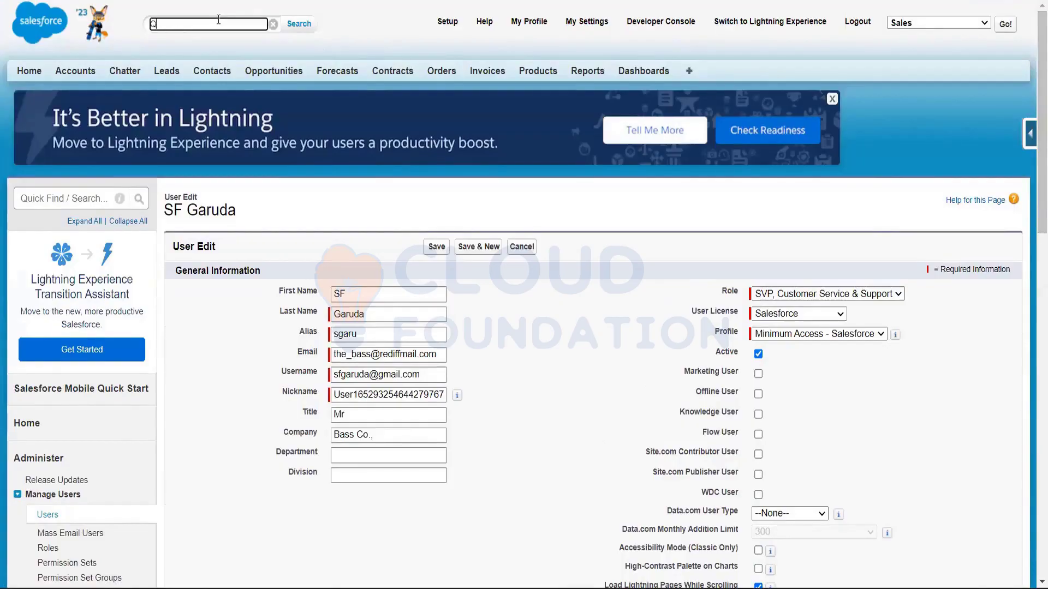
text(Quota)
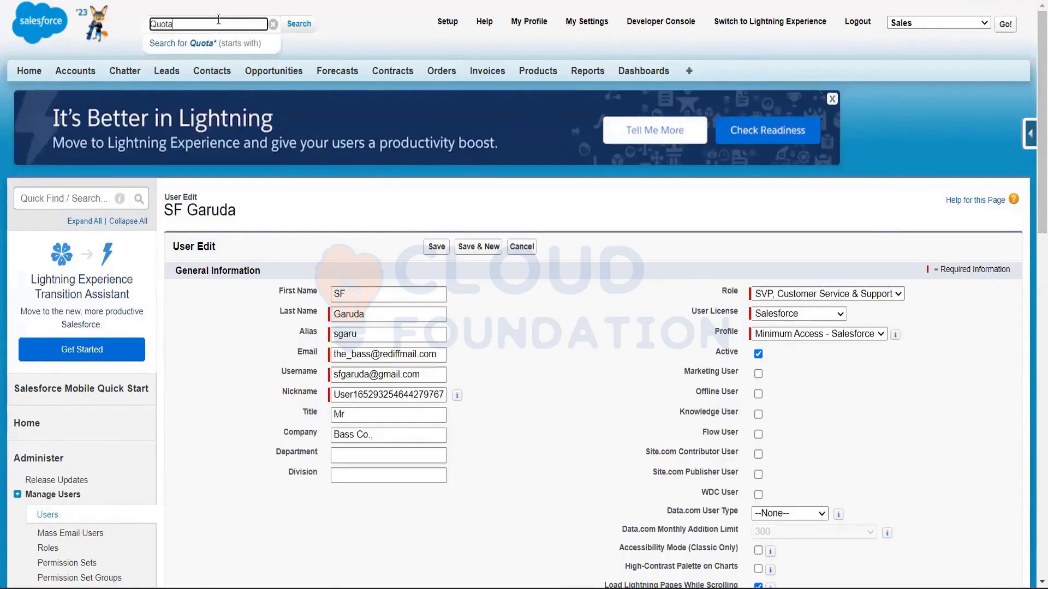
text(e)
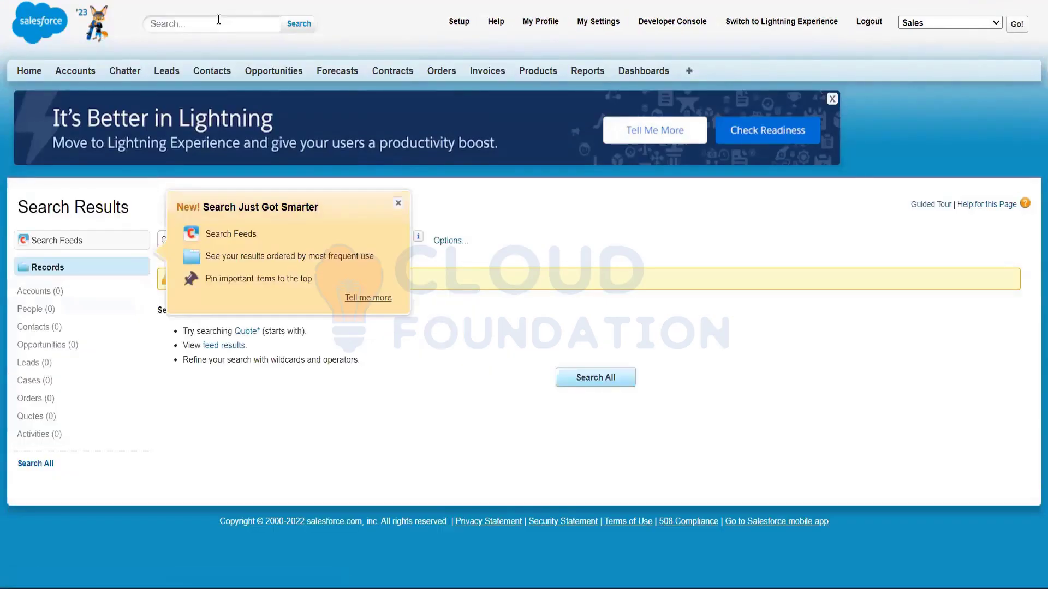
click(398, 206)
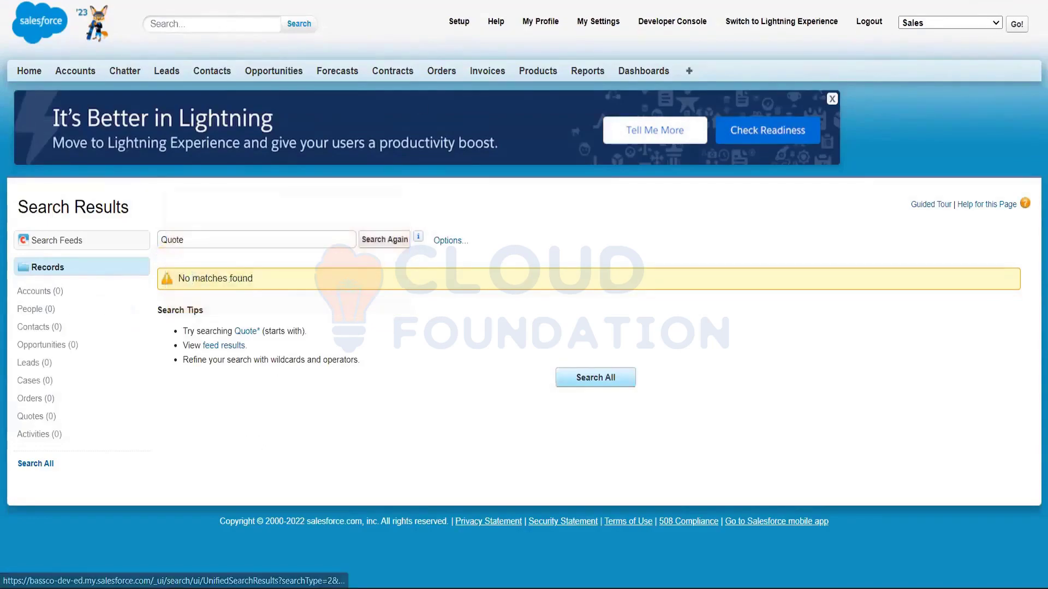
- Check the orders overview, then open the Testing Oppty opportunity and look through its related lists
click(1017, 26)
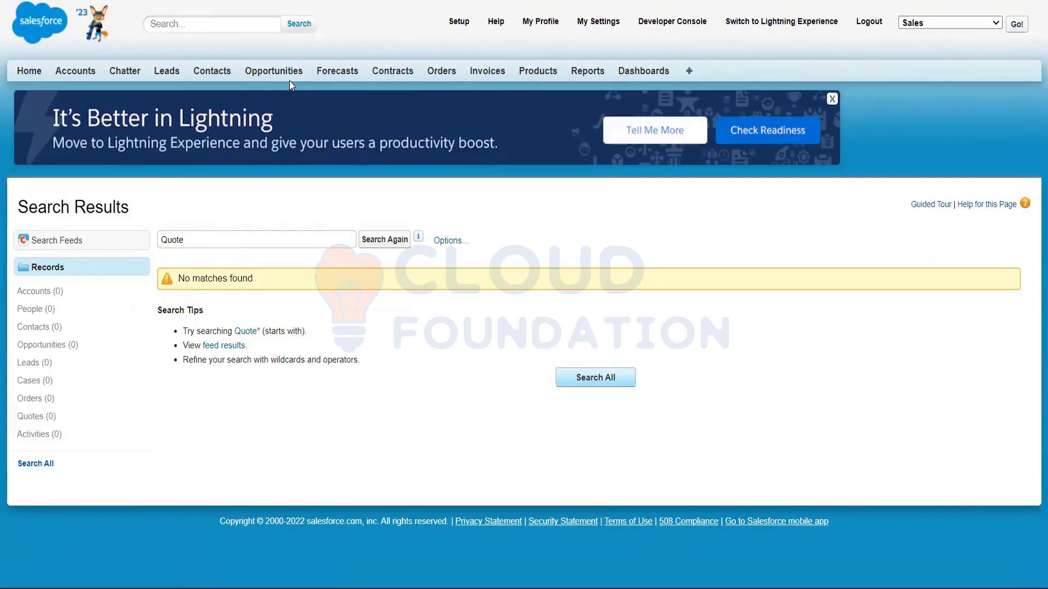
click(447, 74)
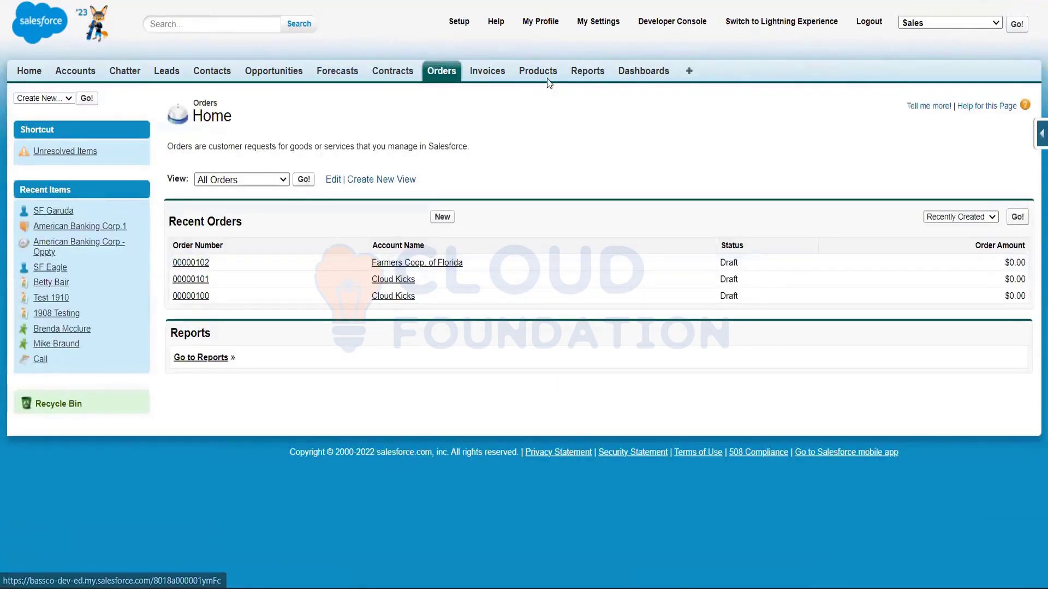
click(283, 74)
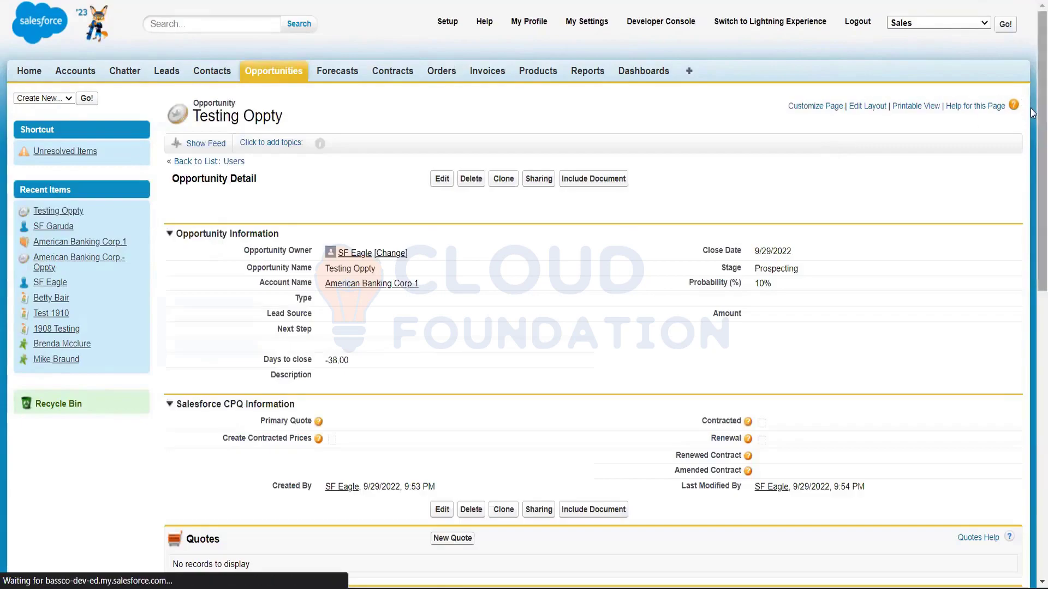
drag(1038, 113, 1031, 316)
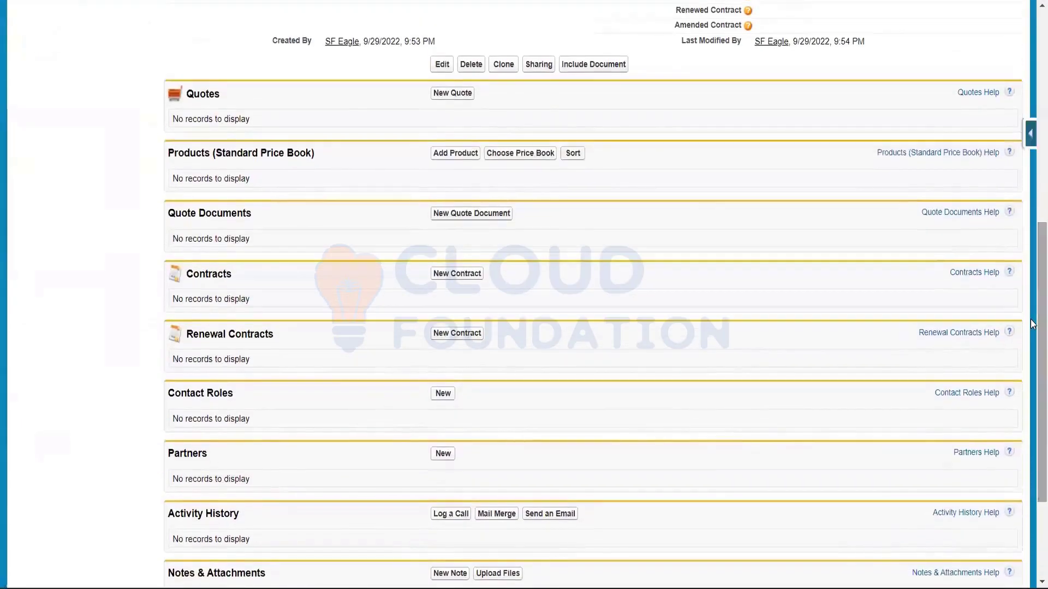
- Start a new quote for Testing Oppty and examine the available Status and Type options
click(464, 97)
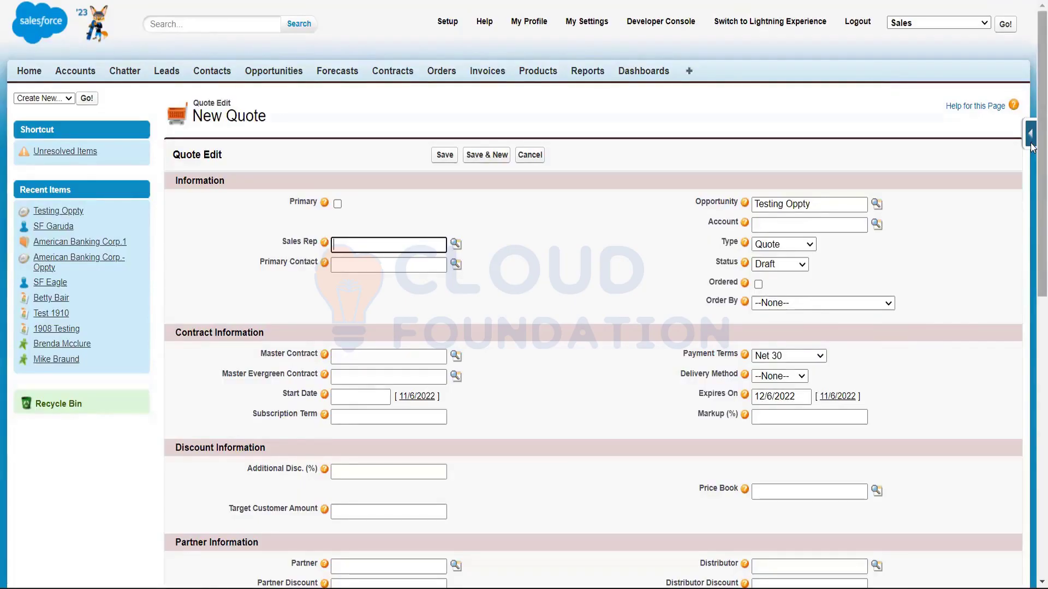
click(802, 265)
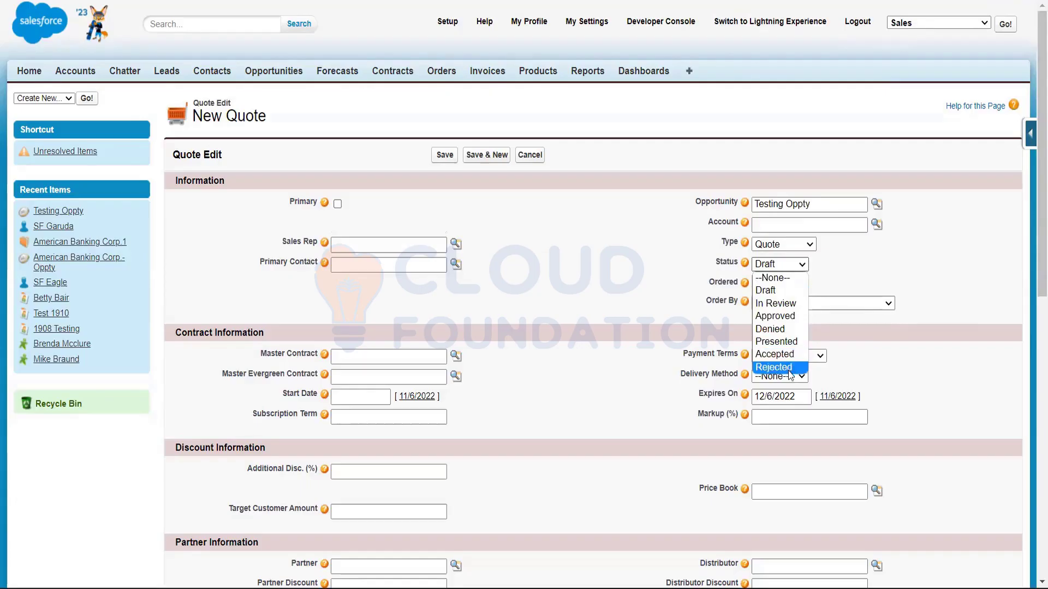
click(805, 251)
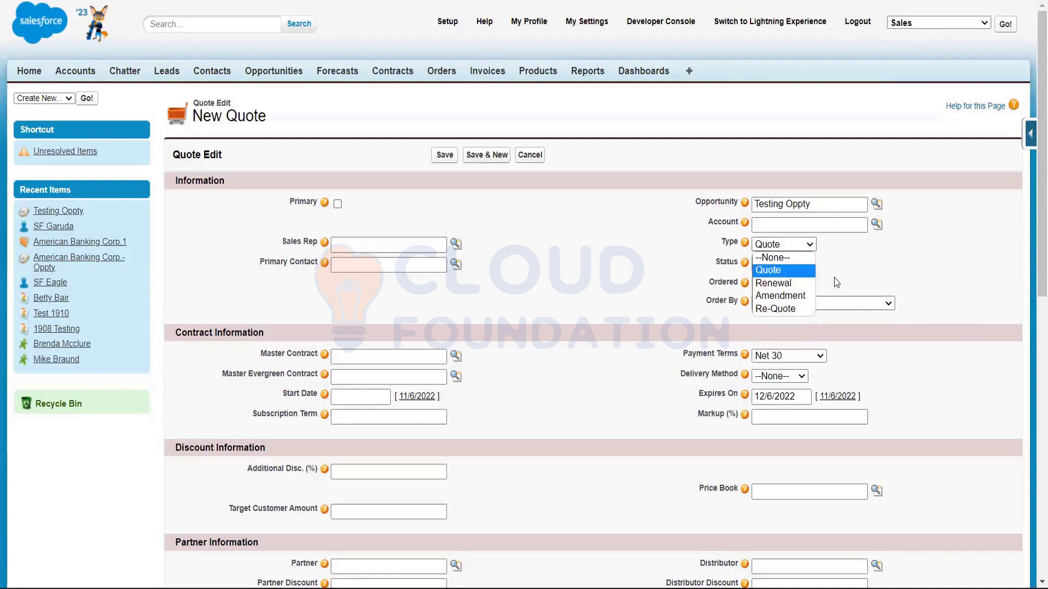
click(804, 270)
click(803, 270)
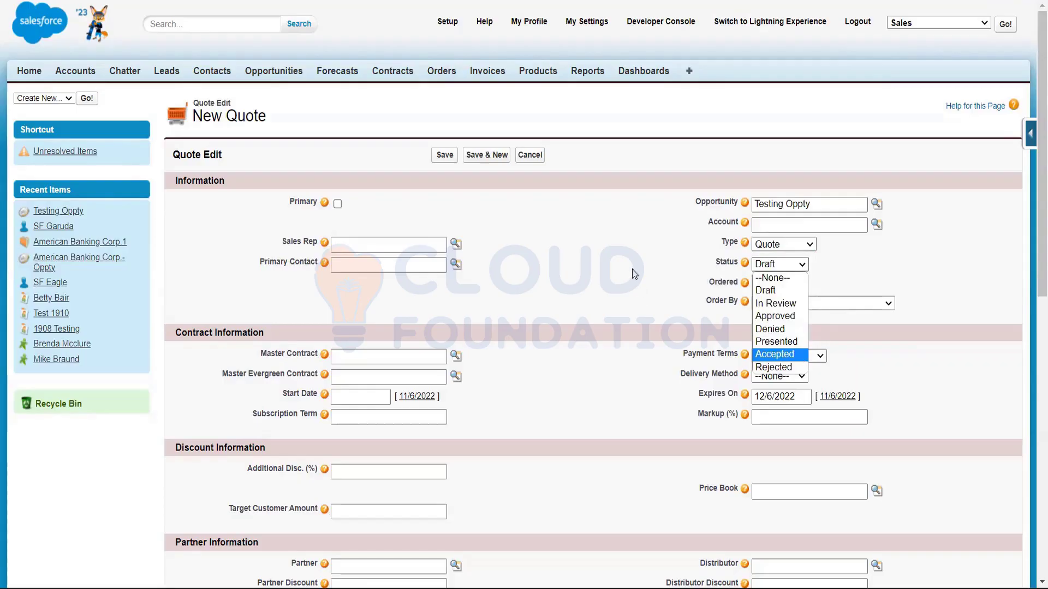
click(468, 96)
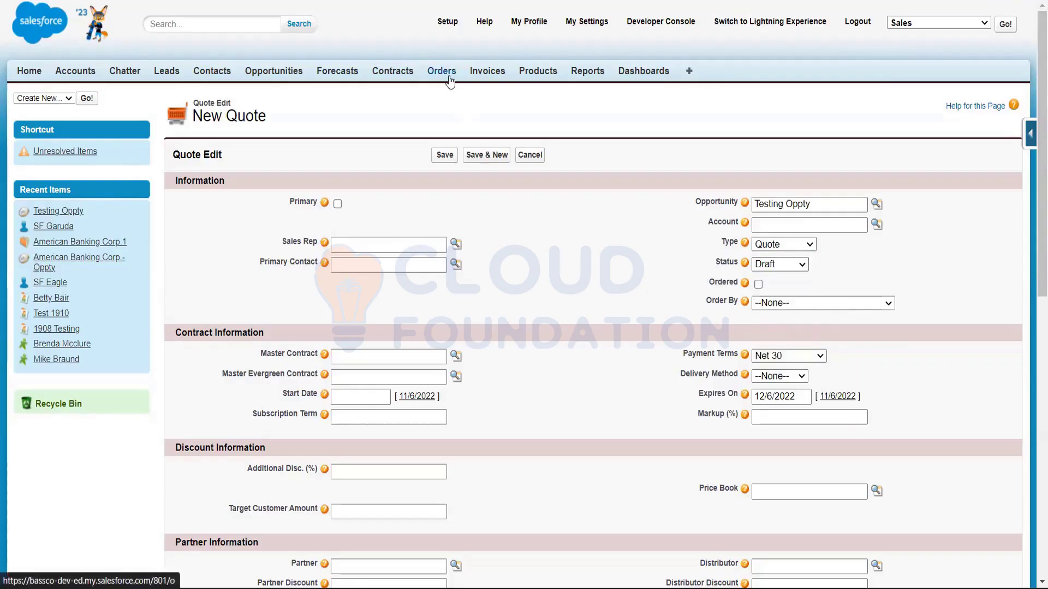
- Open the Farmers Coop. of Florida order and try to add the Major Solar Panel product with a quantity of 100
click(449, 81)
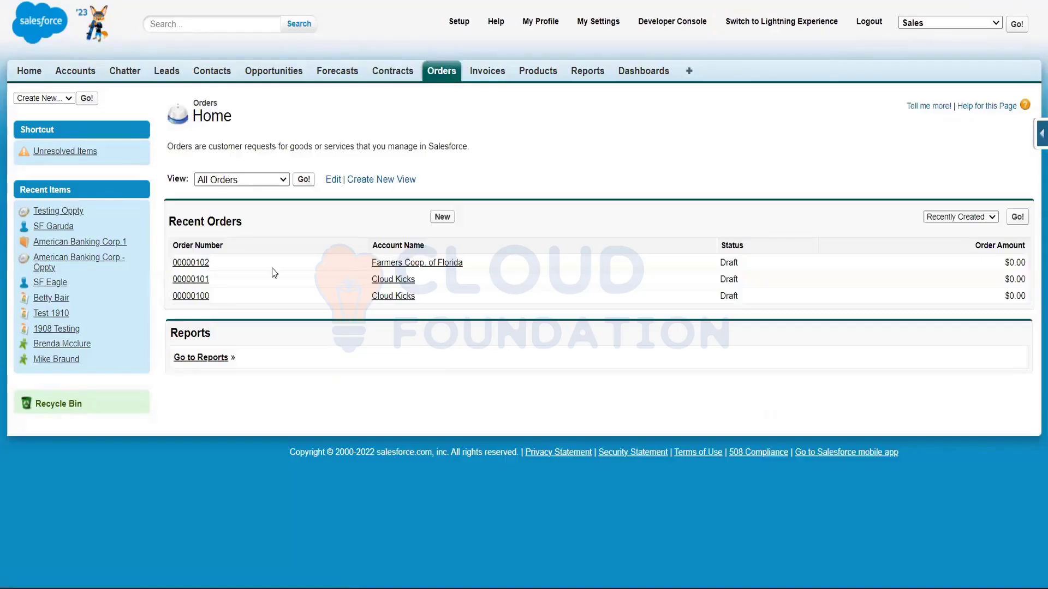
click(198, 264)
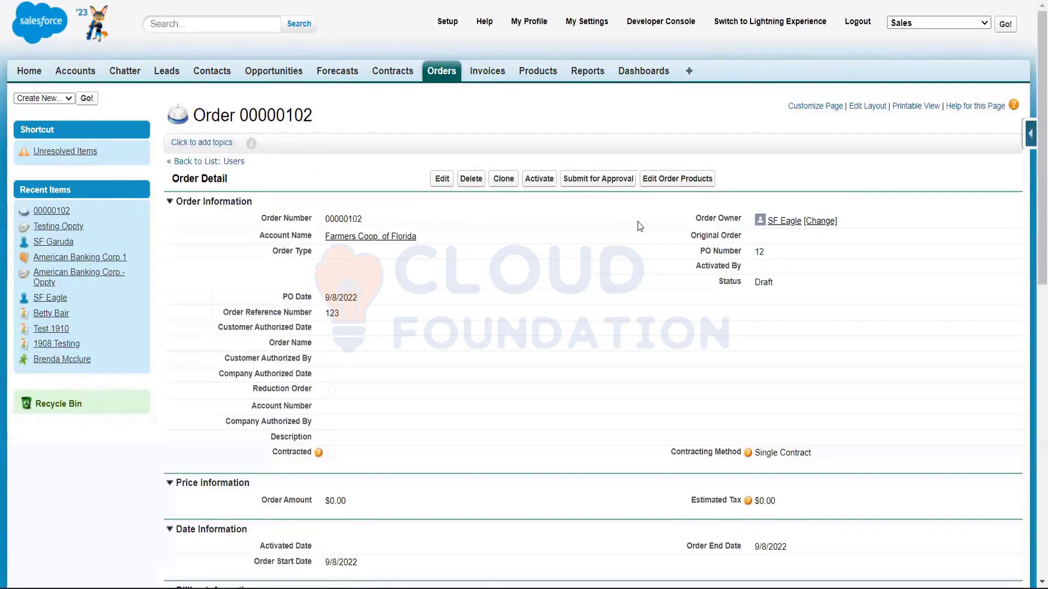
drag(1033, 153, 1033, 452)
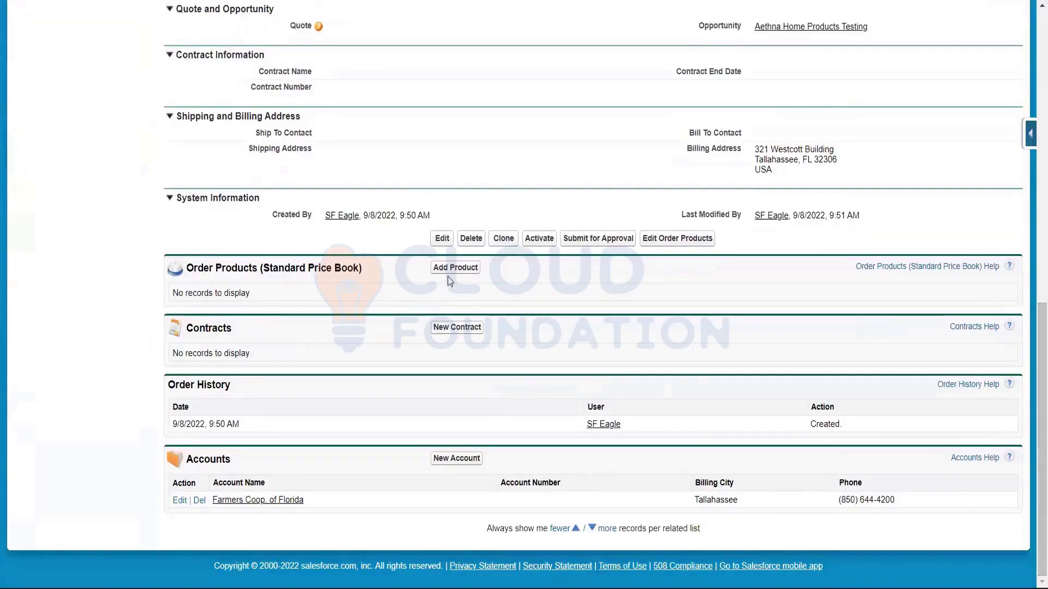
click(460, 269)
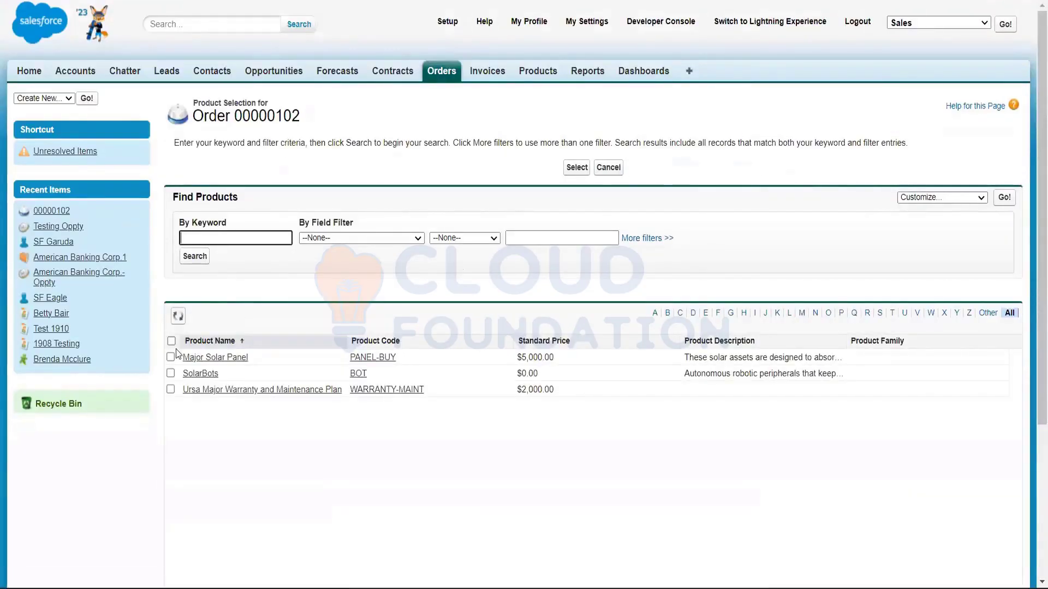
click(171, 357)
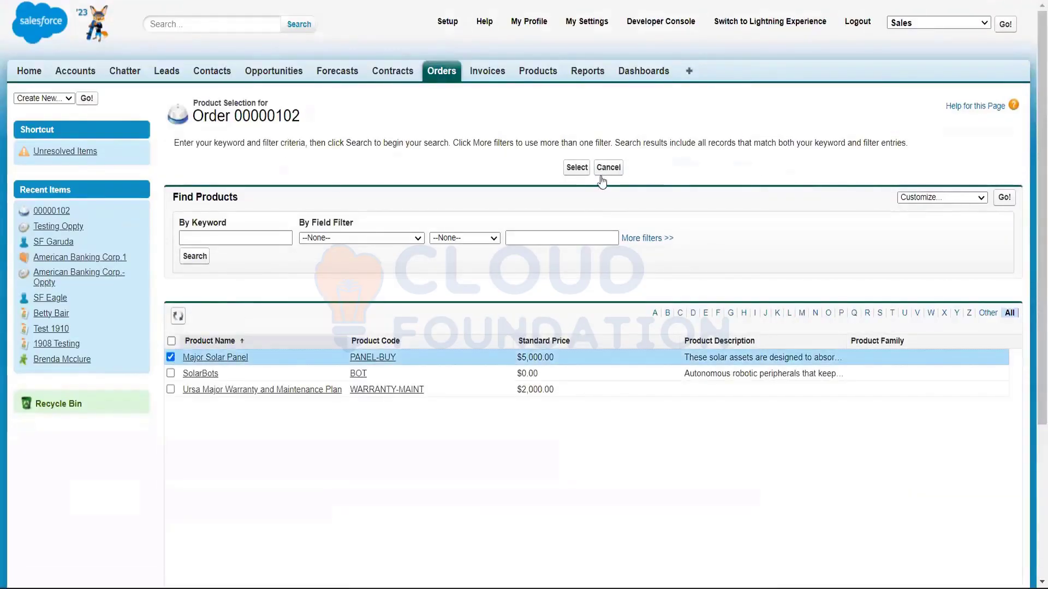
click(577, 168)
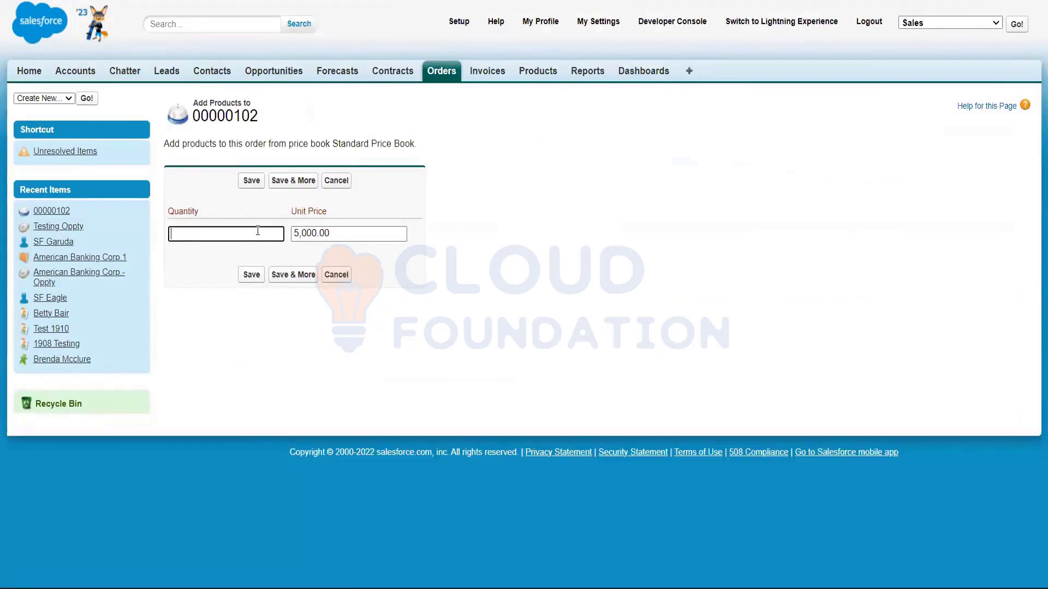
text(100)
click(251, 277)
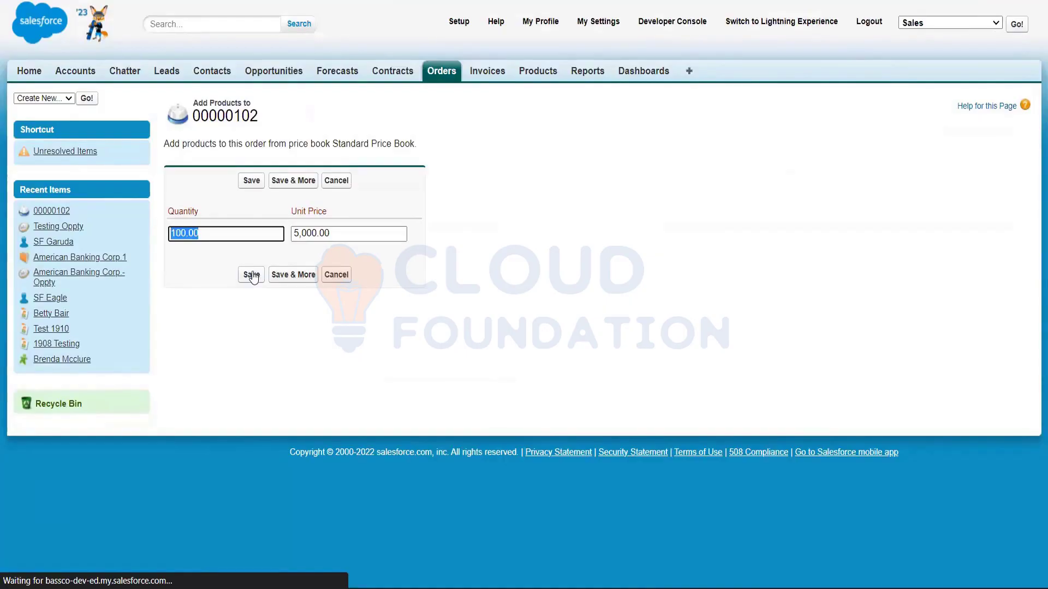
- Set the quantity of the product being added to 10 and submit it again
click(234, 233)
key(BackSpace)
key(BackSpace)
key(BackSpace)
key(BackSpace)
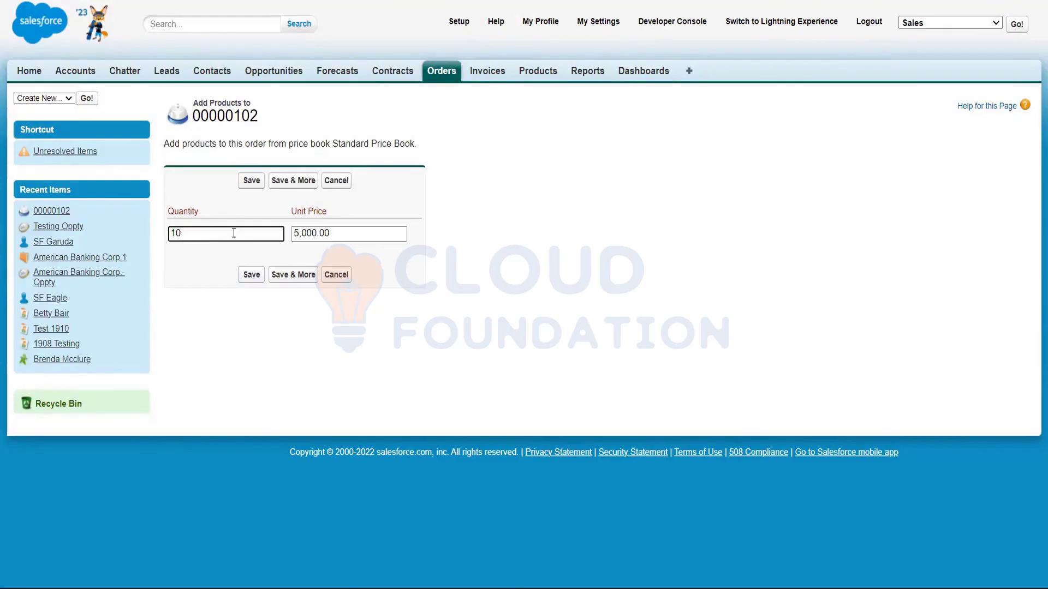
click(252, 280)
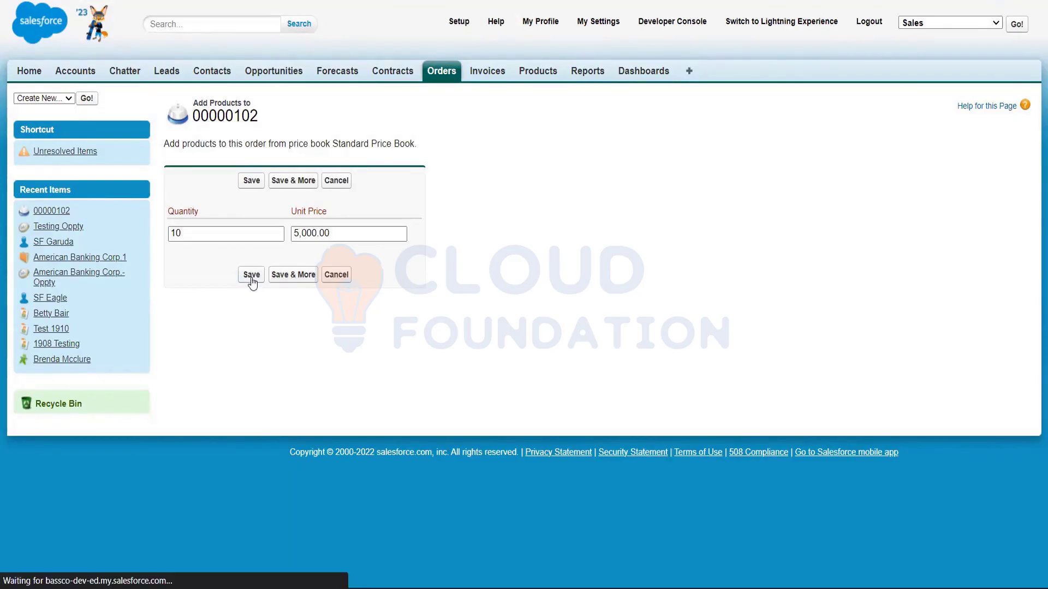
- Return to the orders overview and open the last listed Cloud Kicks order
click(445, 75)
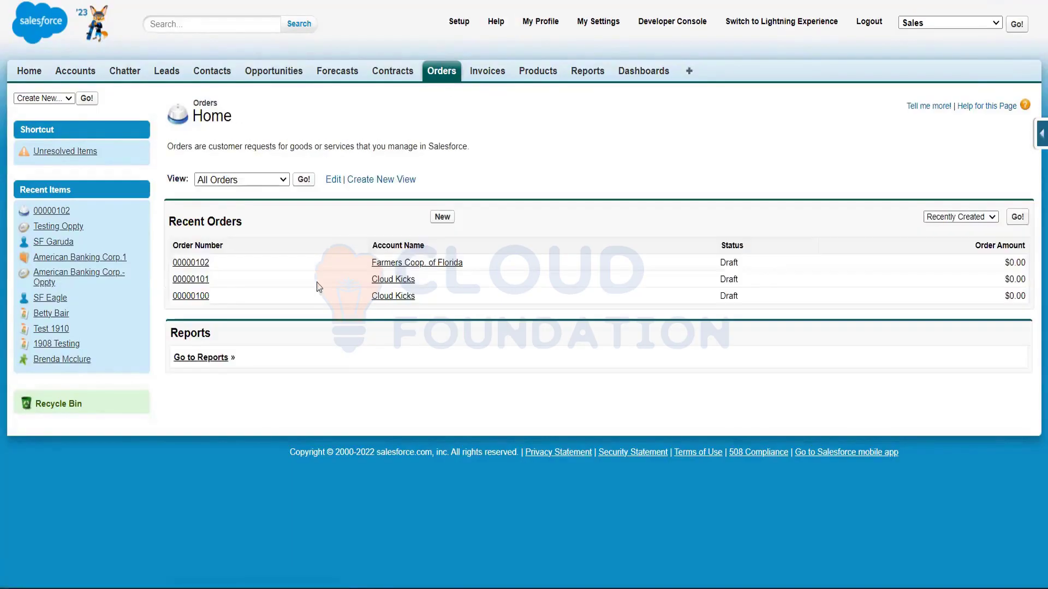
click(198, 297)
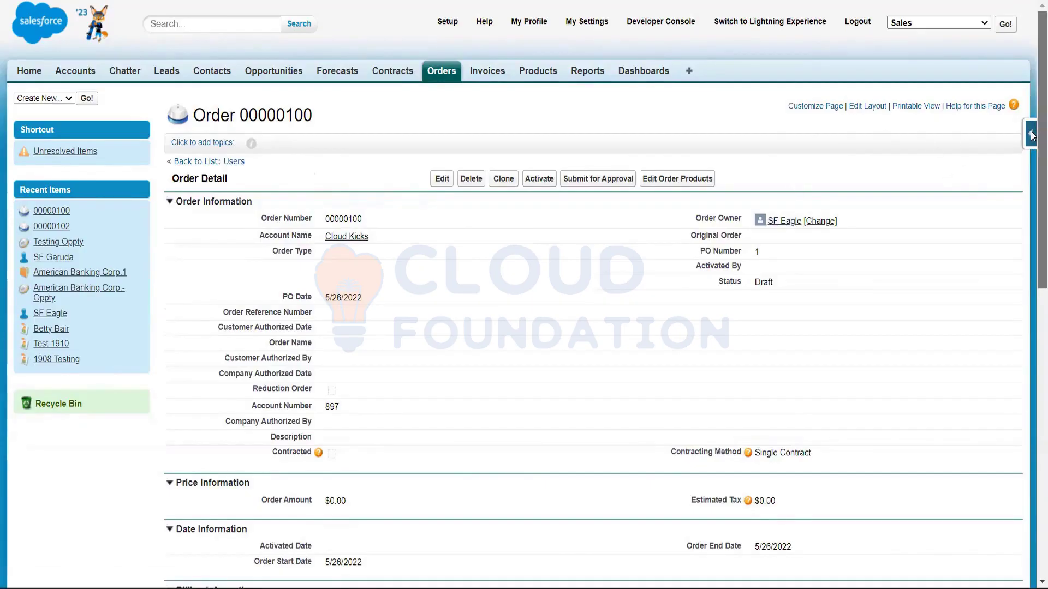
- Review the Cloud Kicks order's details from the order information through to the order products section
scroll(1033, 269, down, 1)
scroll(1033, 273, down, 5)
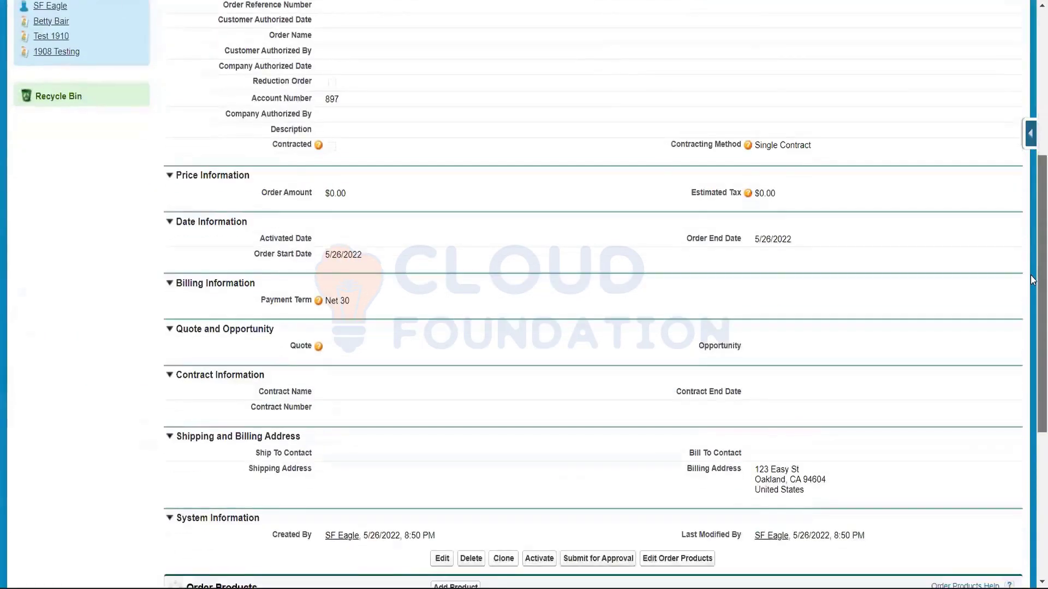
scroll(1034, 280, down, 3)
scroll(1033, 280, up, 10)
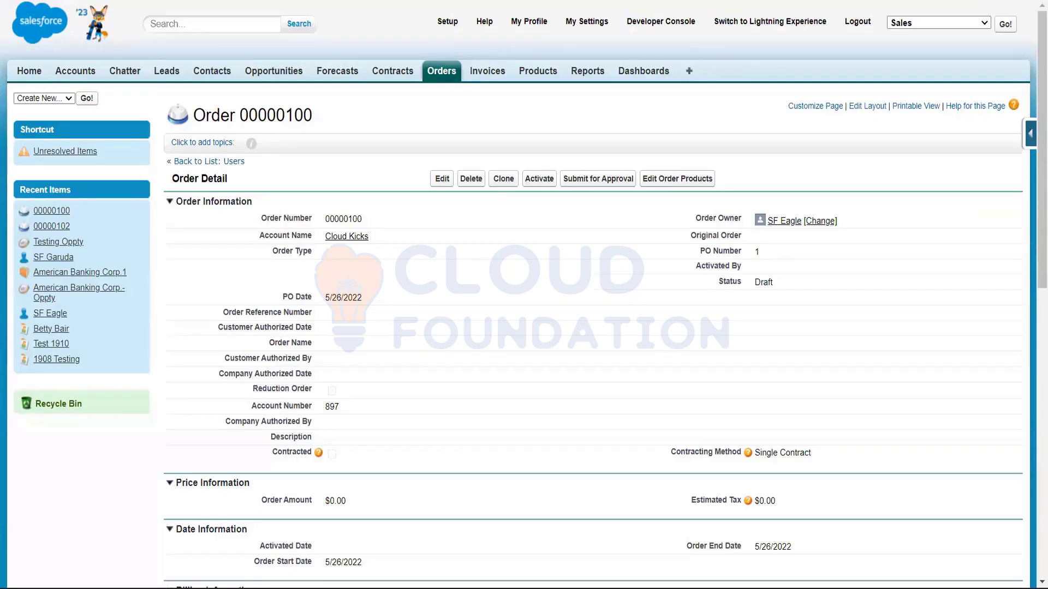
- Open the Testing Oppty record from the recent opportunities, and leave it for the invoices overview
click(297, 80)
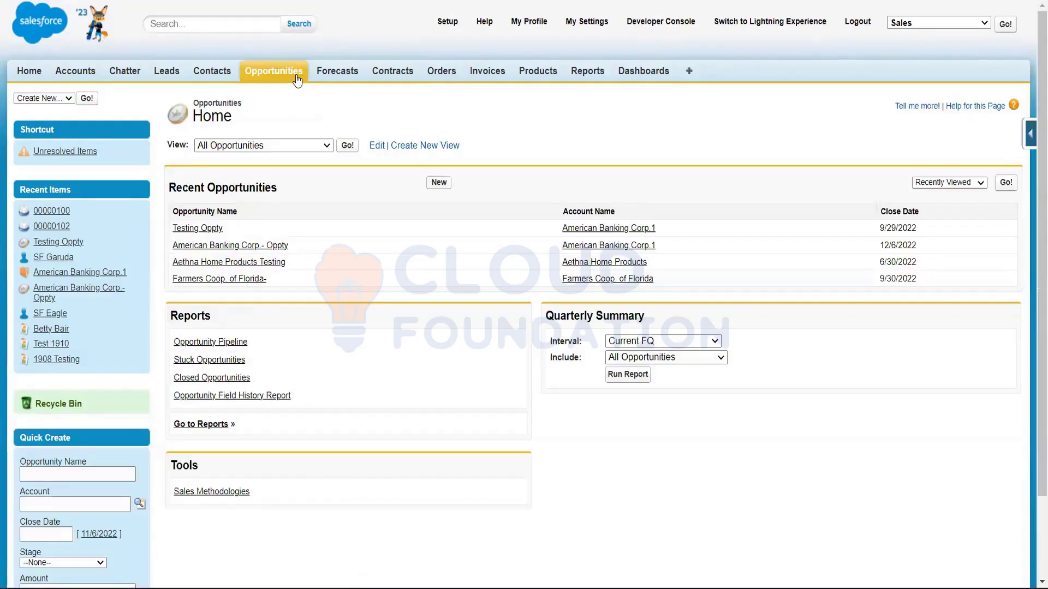
click(217, 230)
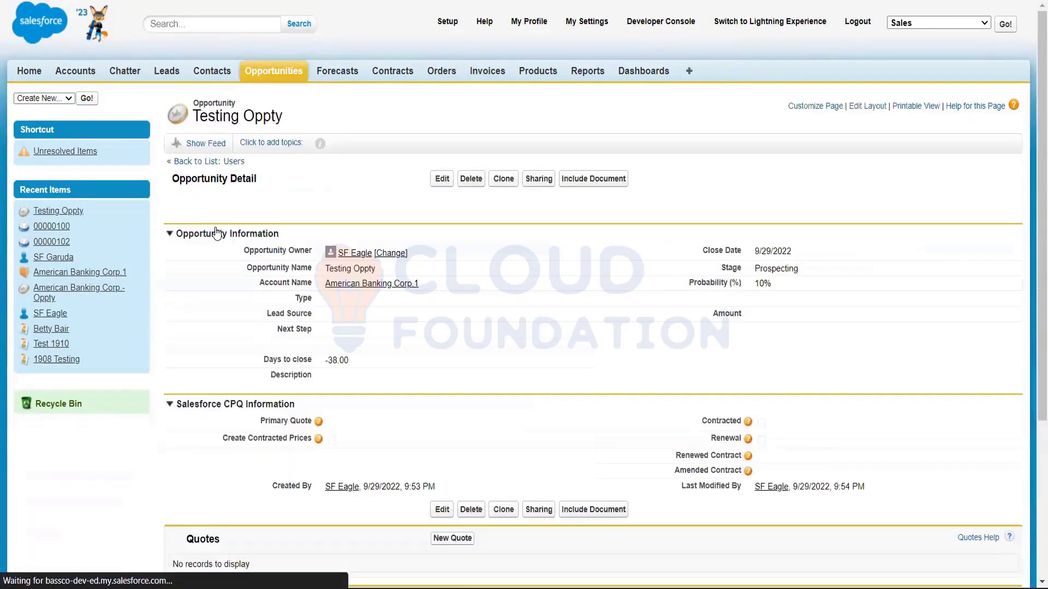
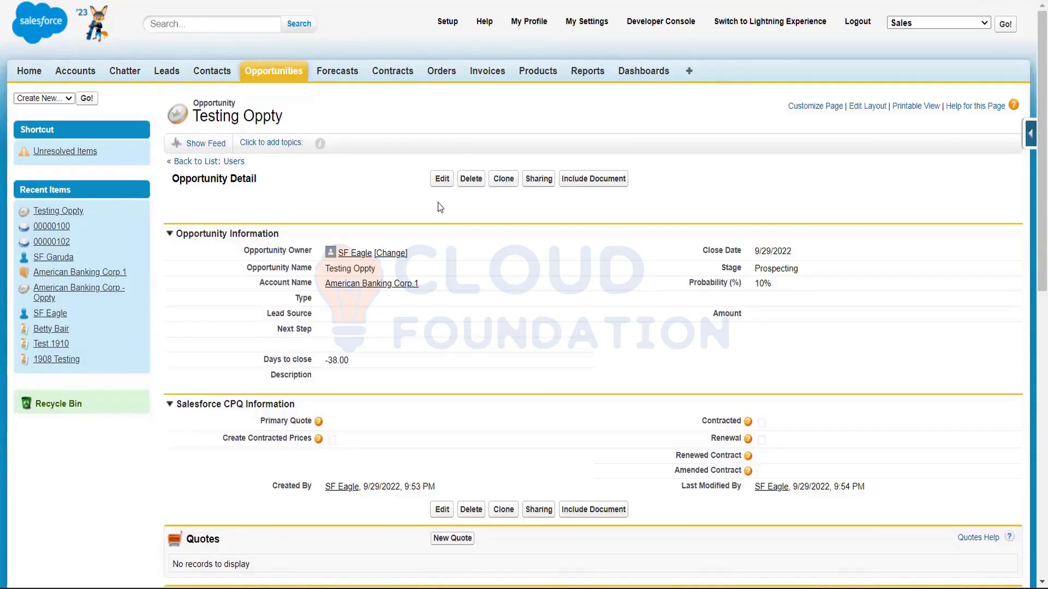
click(488, 72)
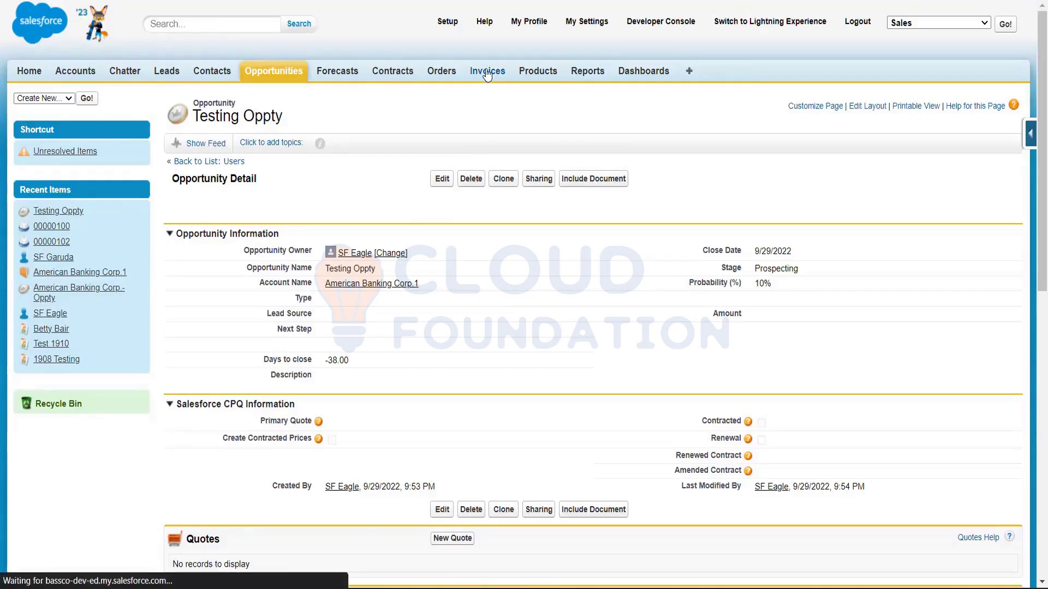